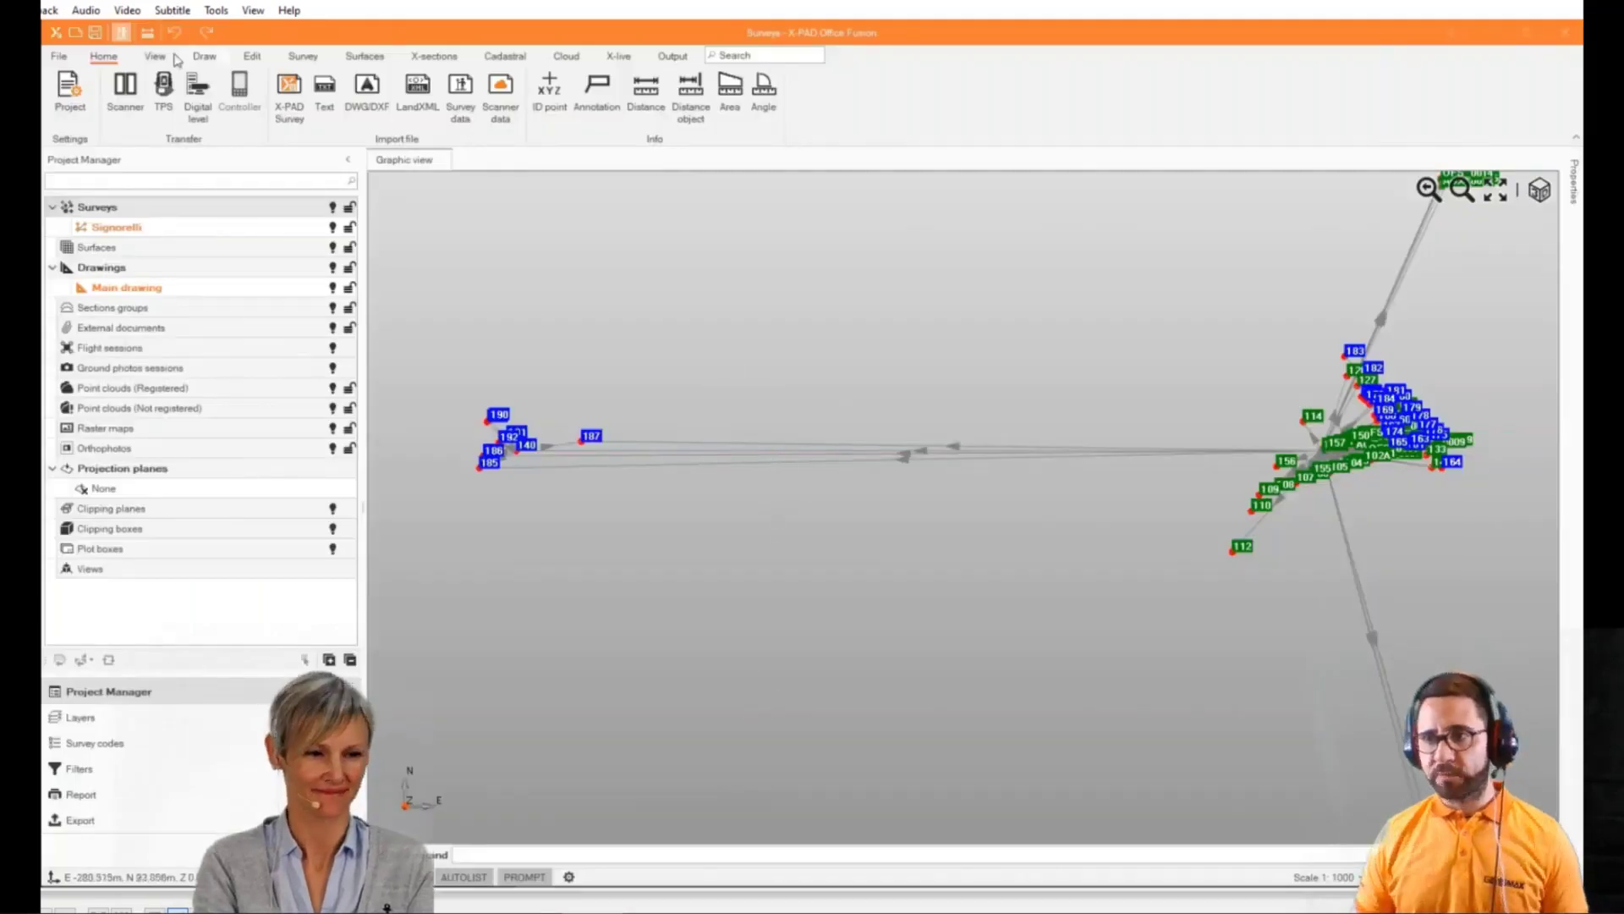
click(461, 87)
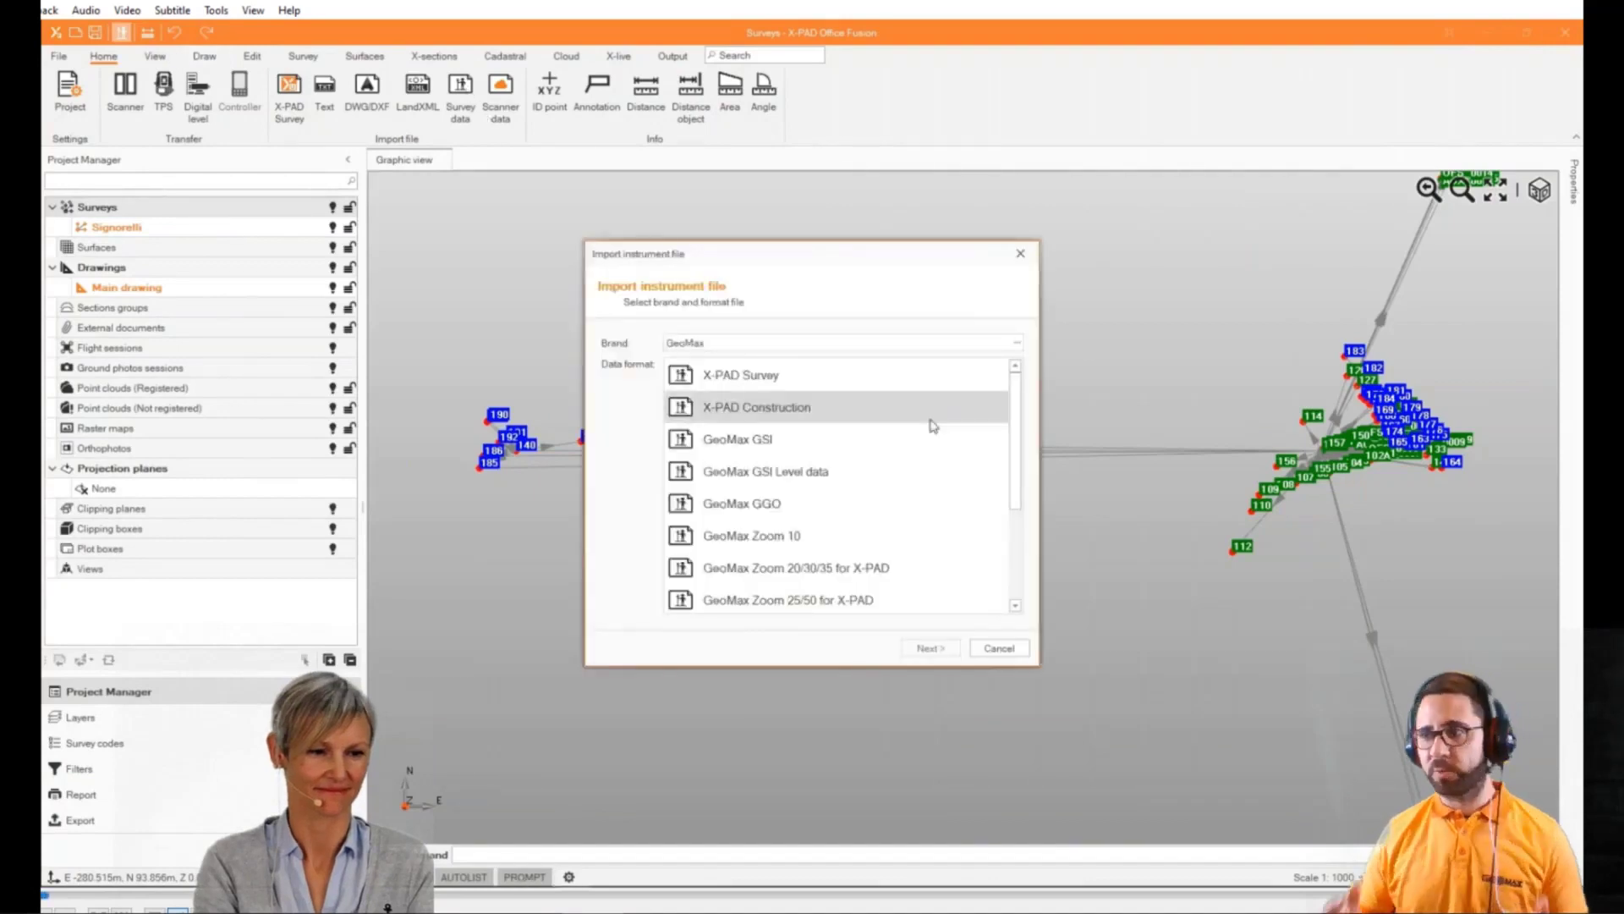
scroll(933, 426, down, 3)
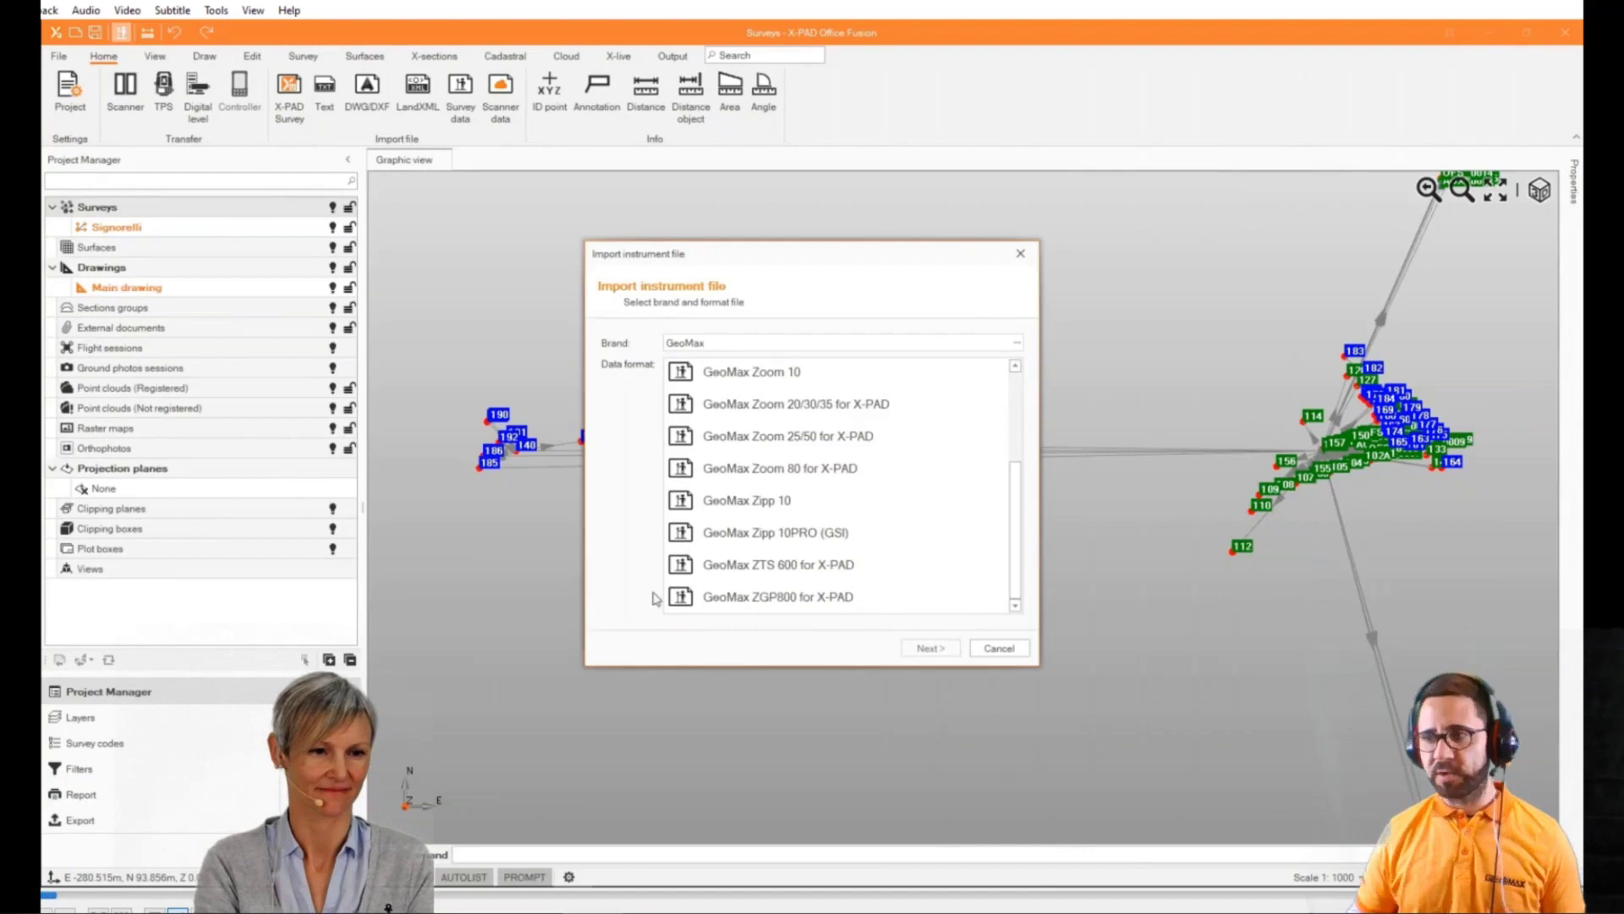
click(1015, 343)
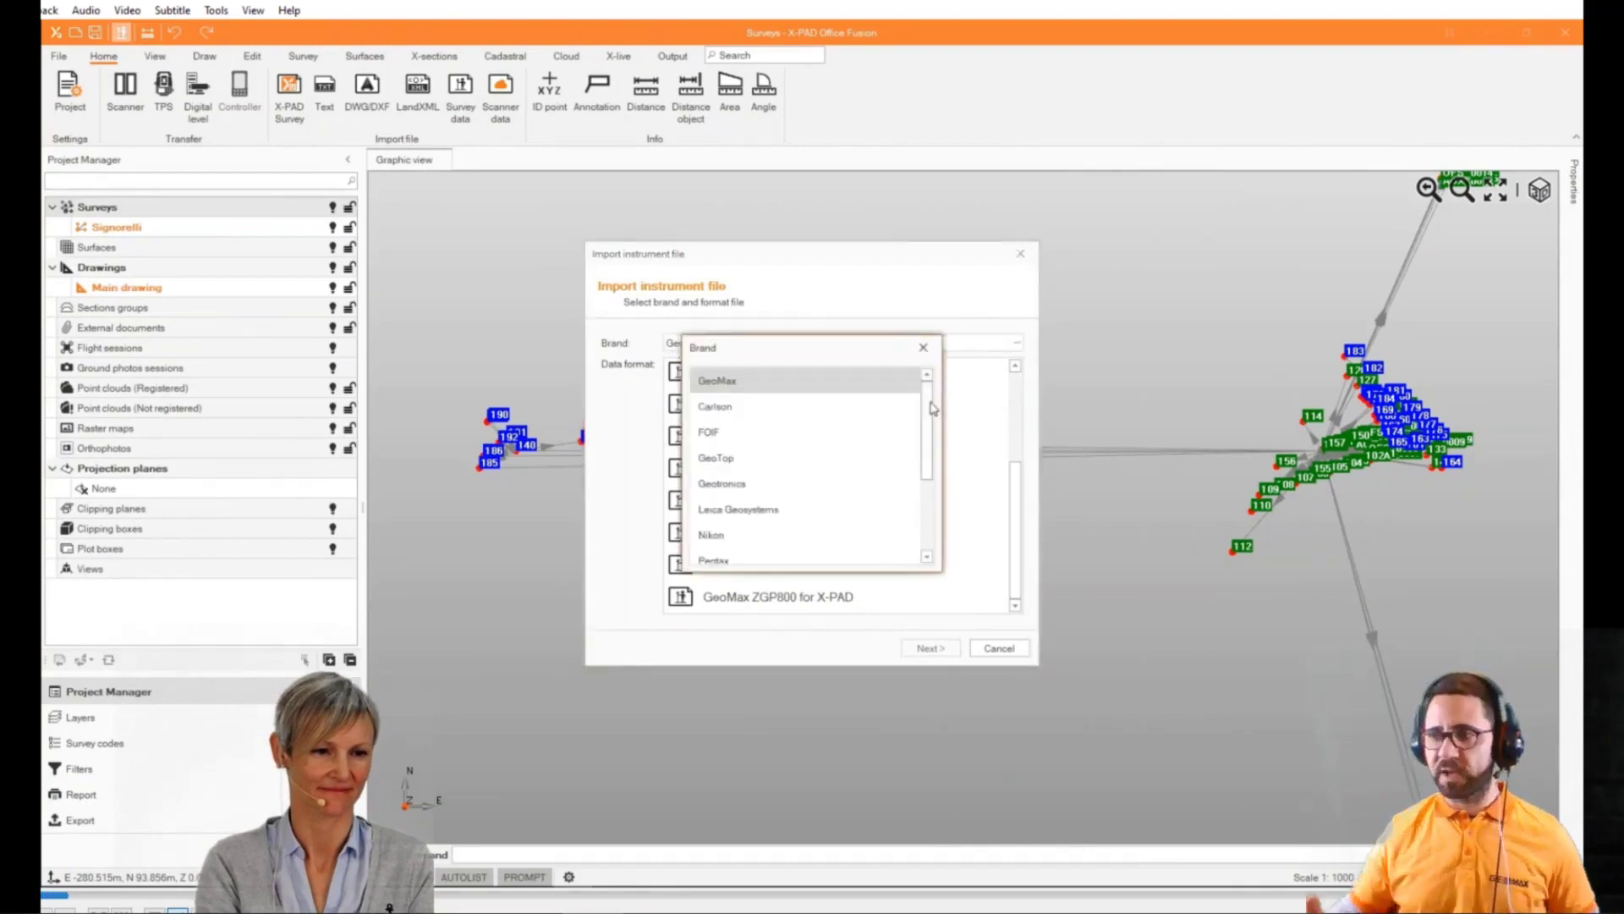
drag(933, 408, 926, 464)
click(799, 373)
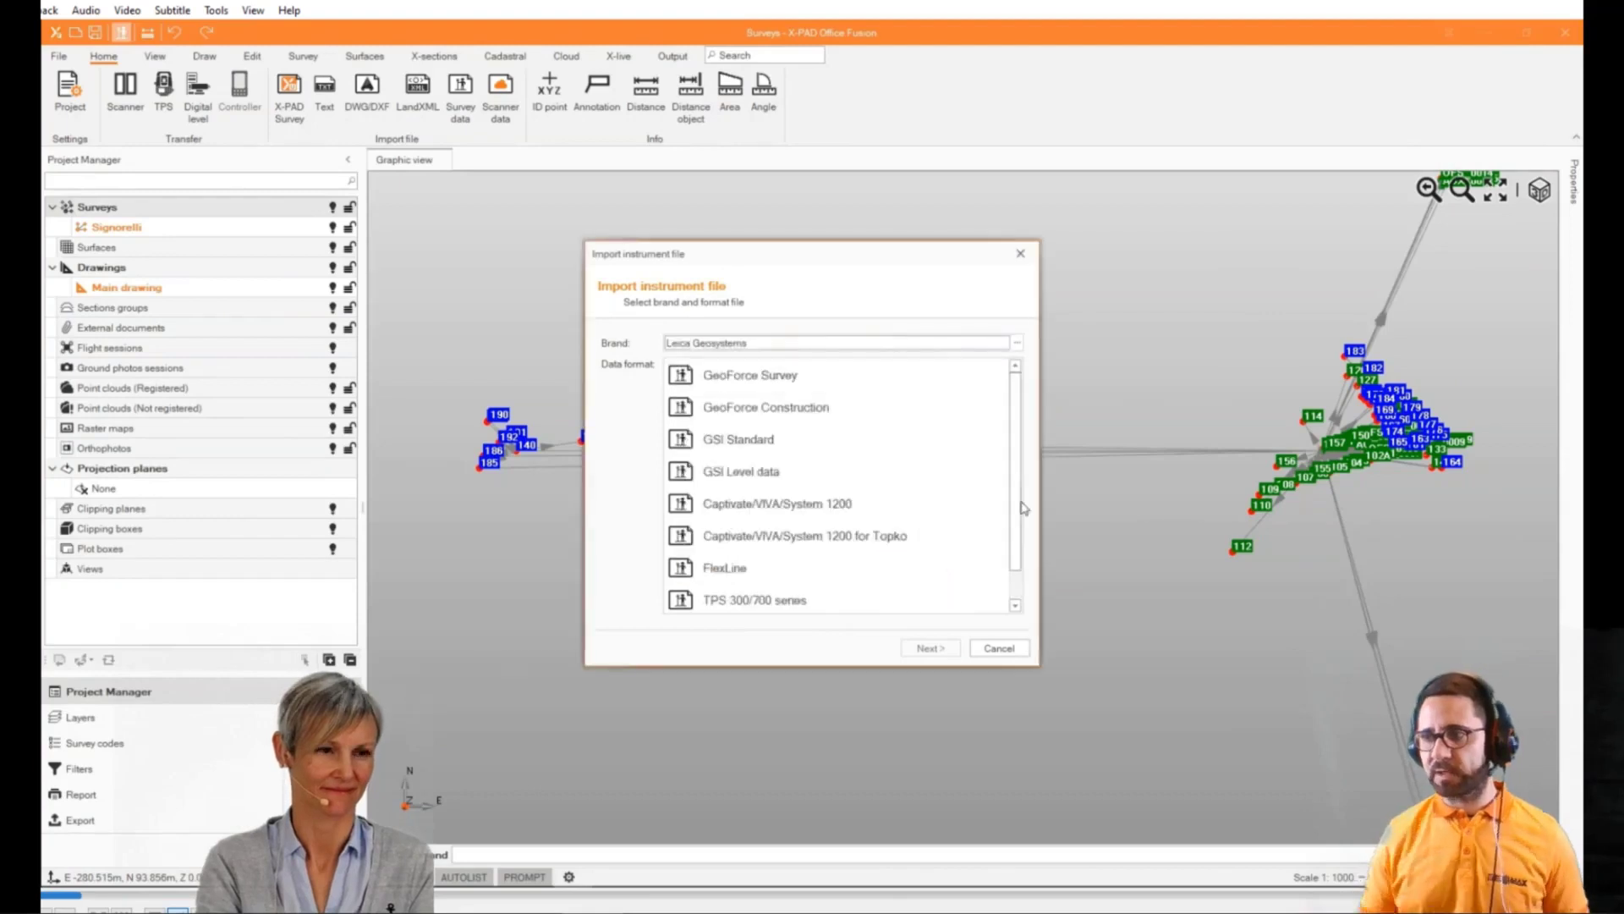
click(998, 648)
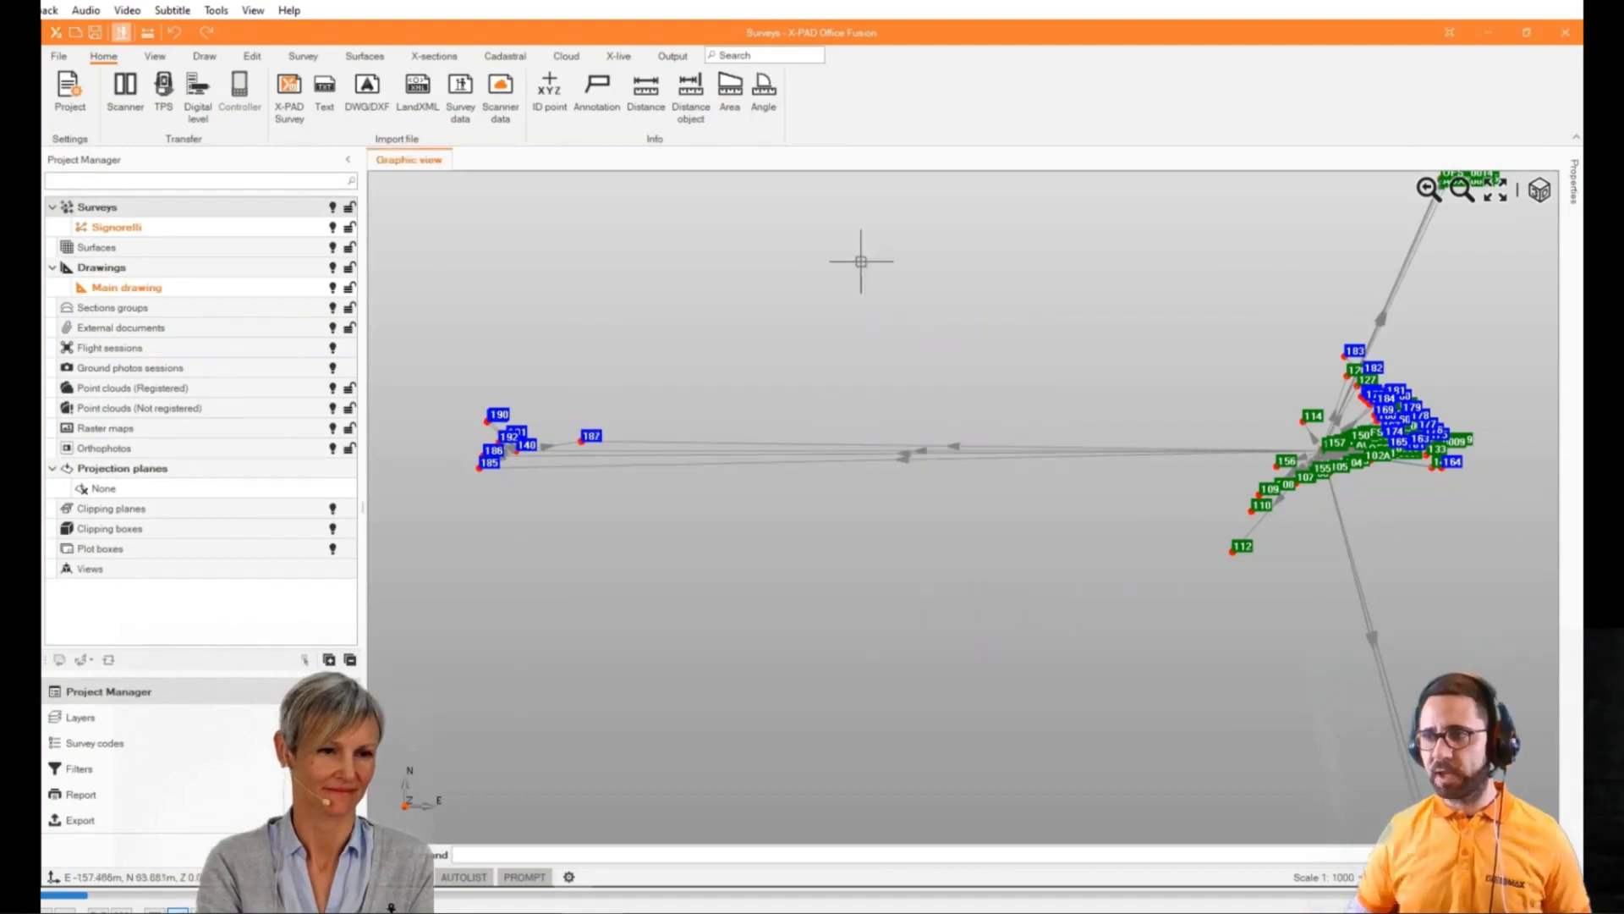
click(500, 93)
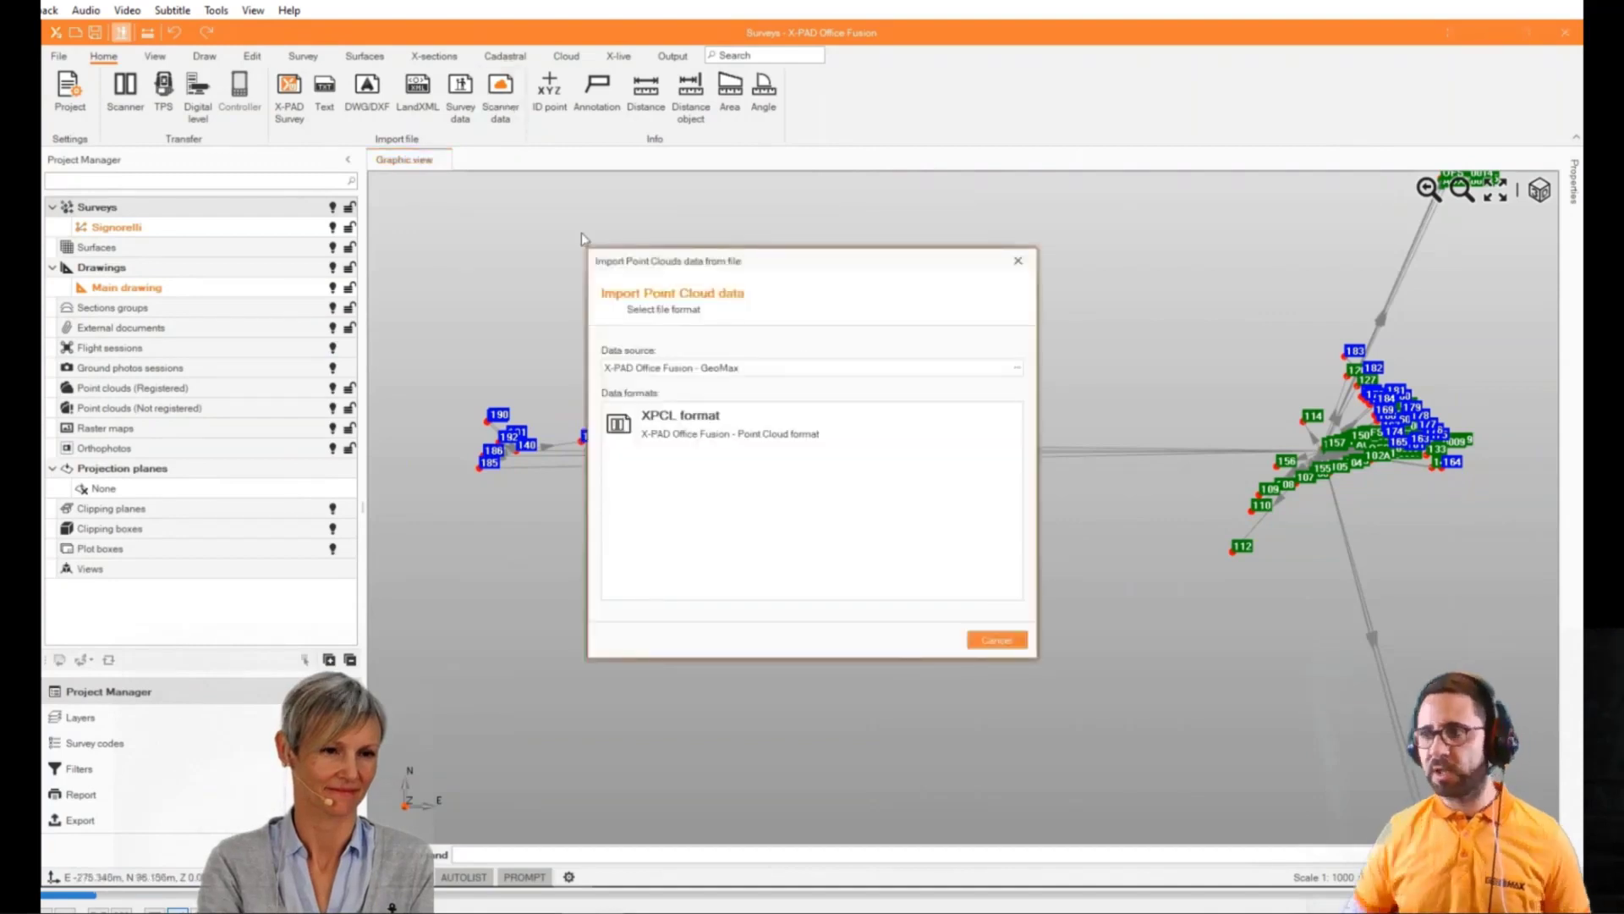
click(810, 368)
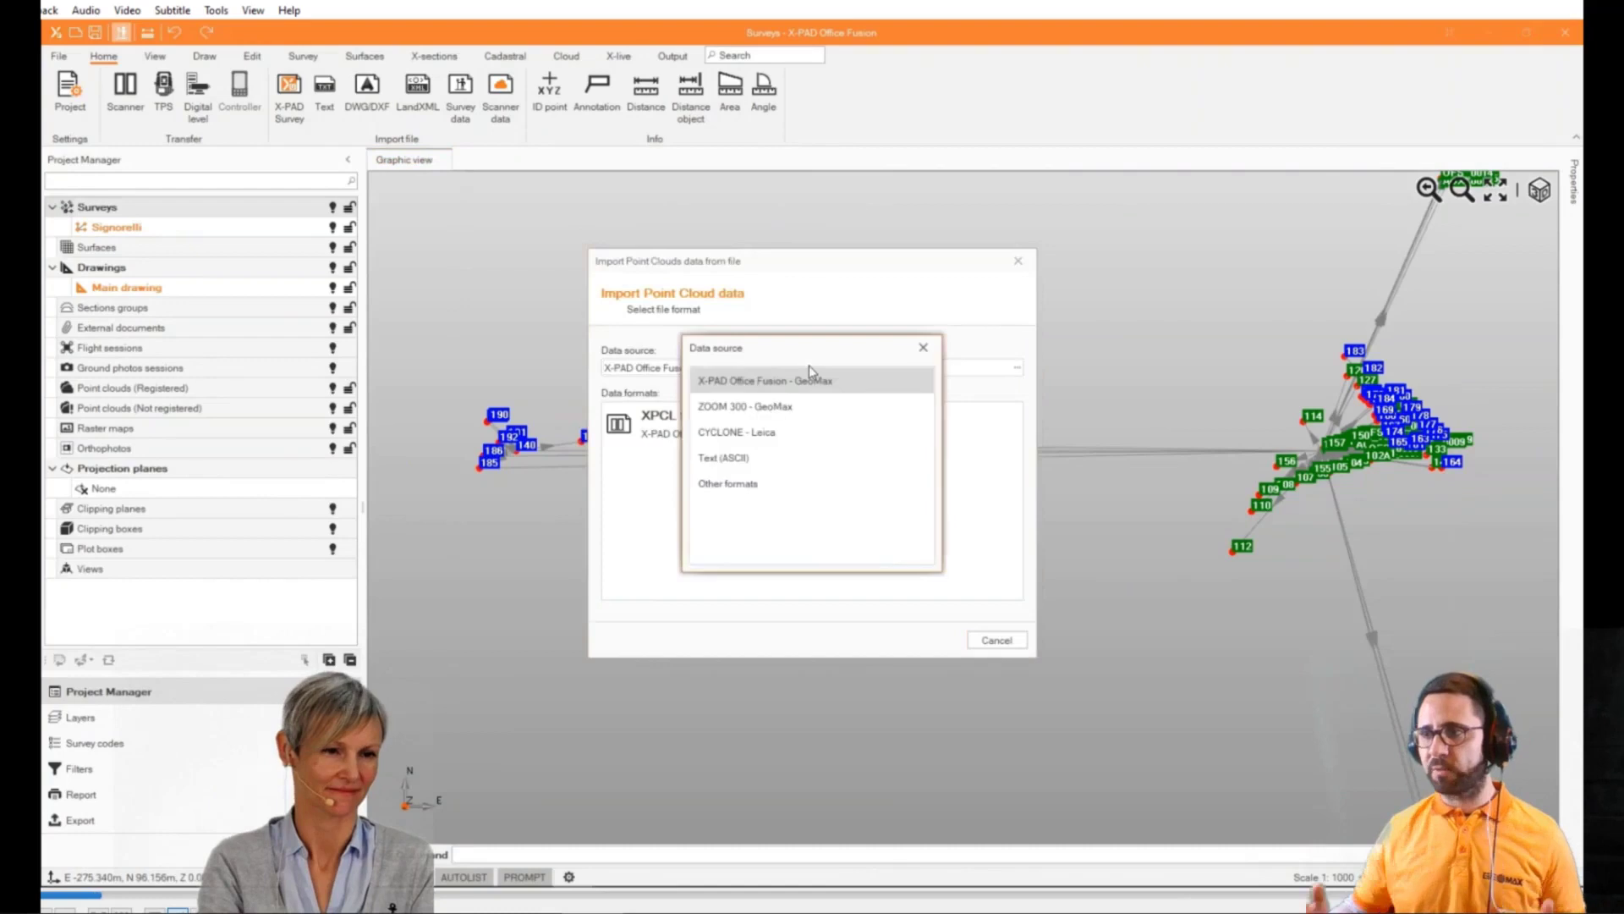
click(734, 485)
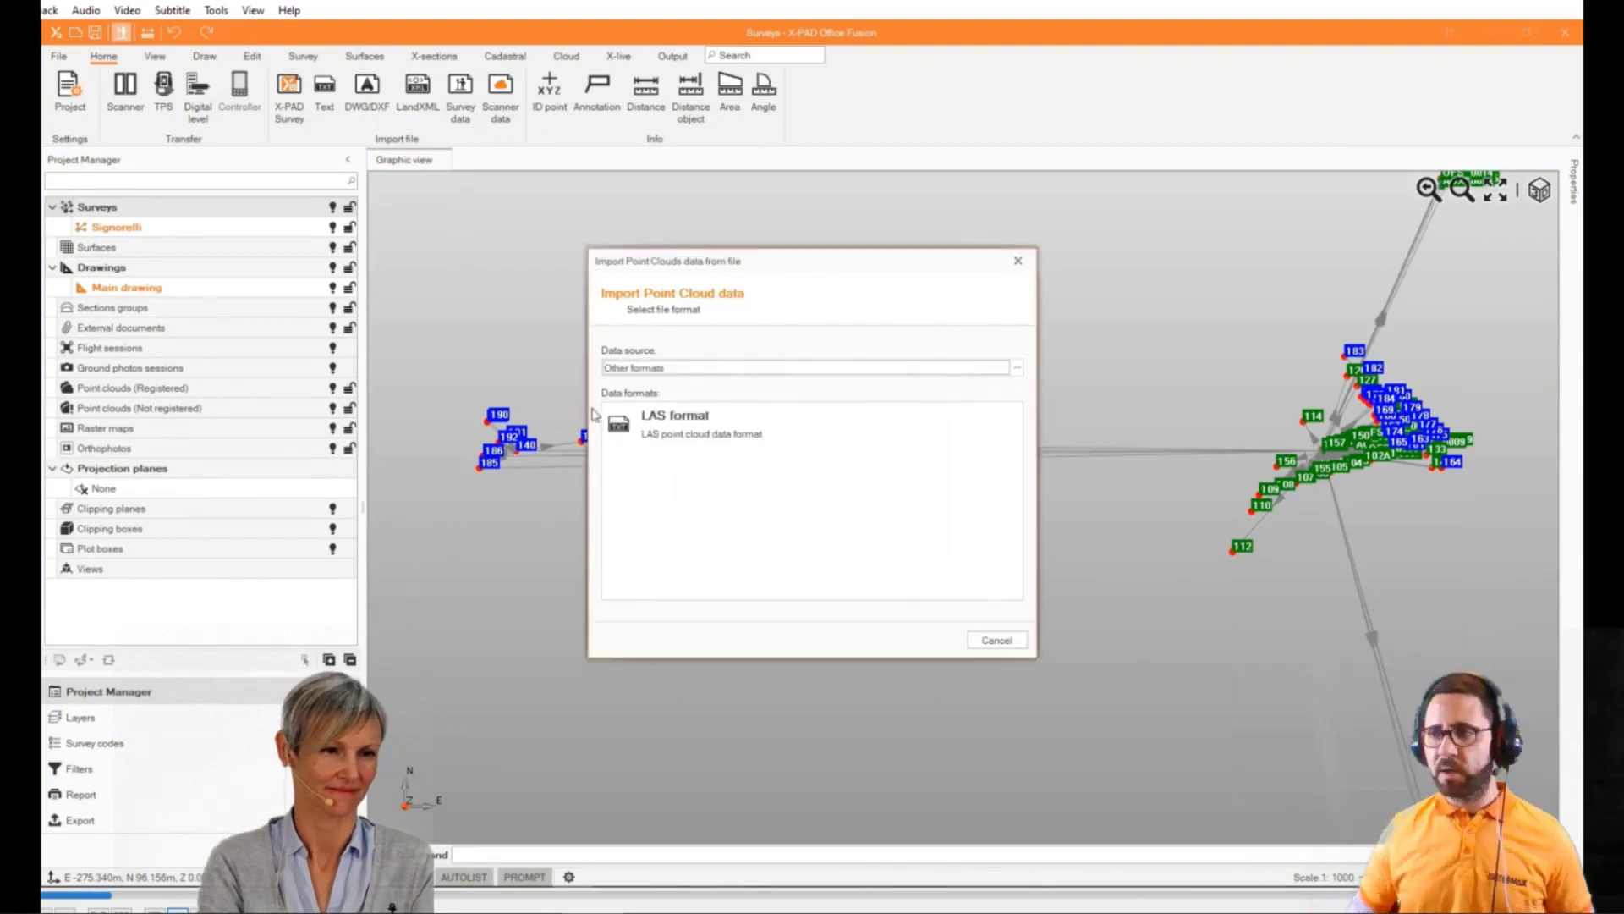
click(990, 640)
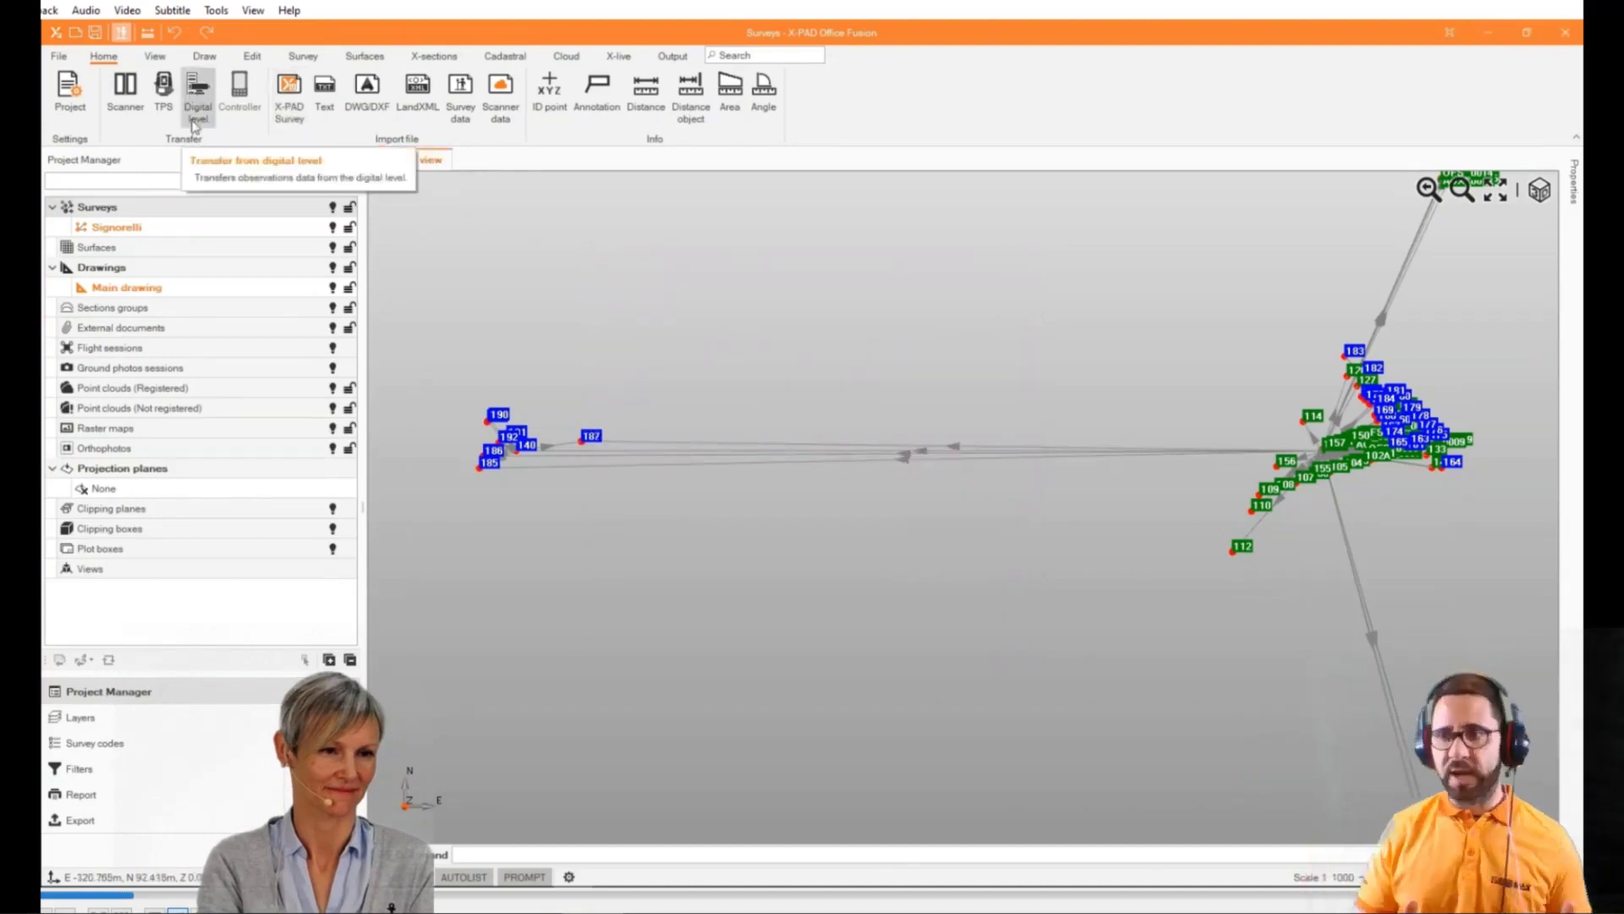
click(167, 98)
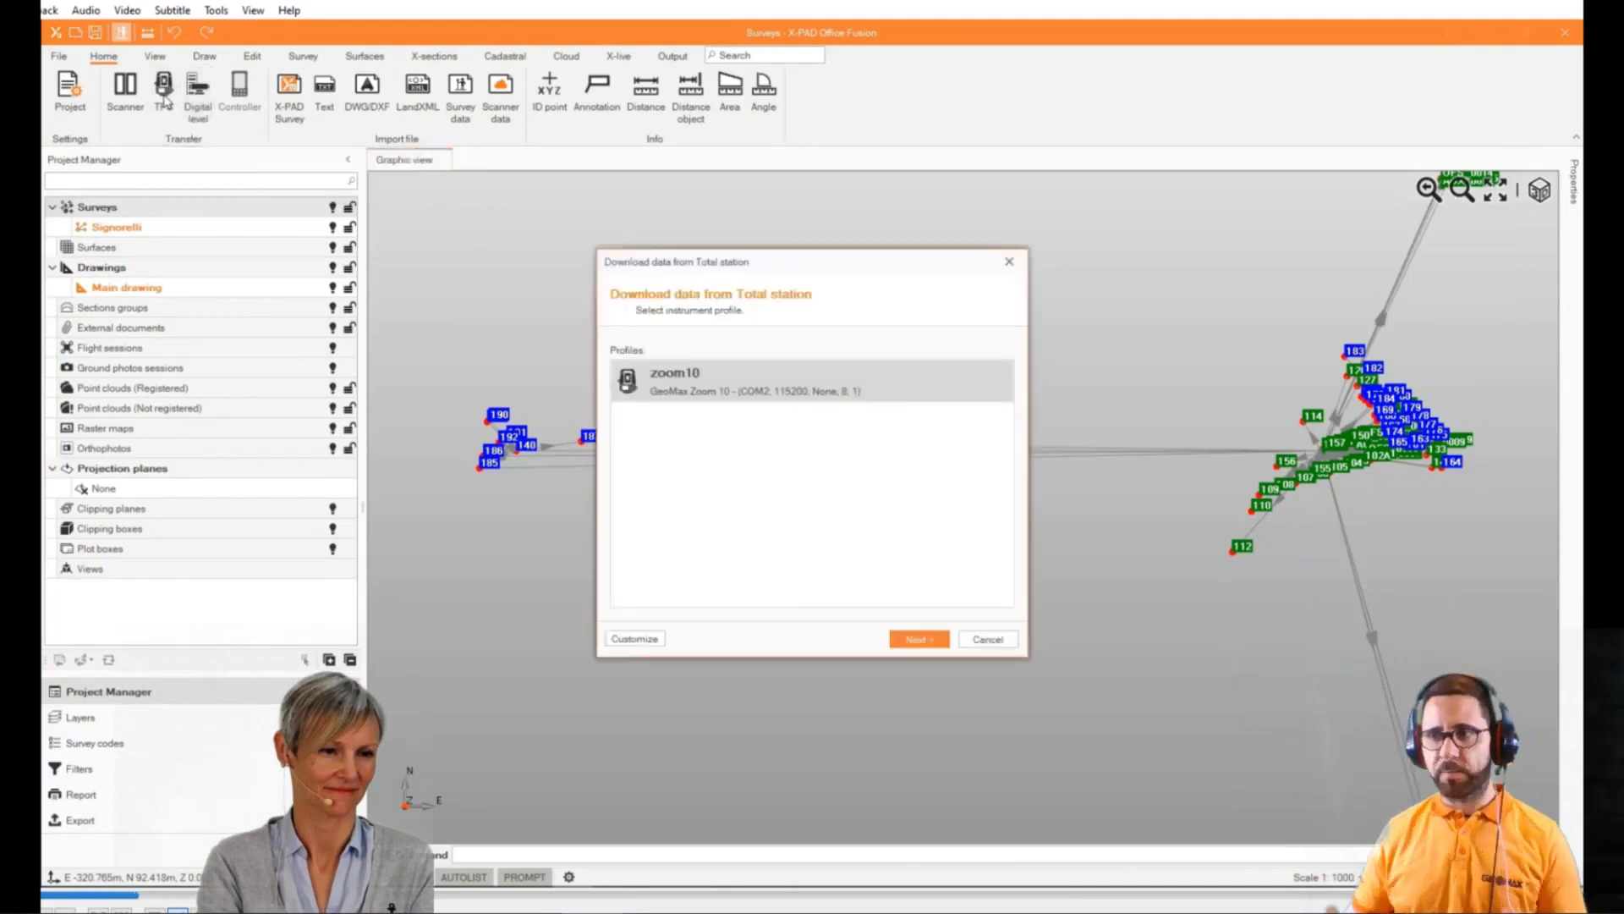
click(650, 640)
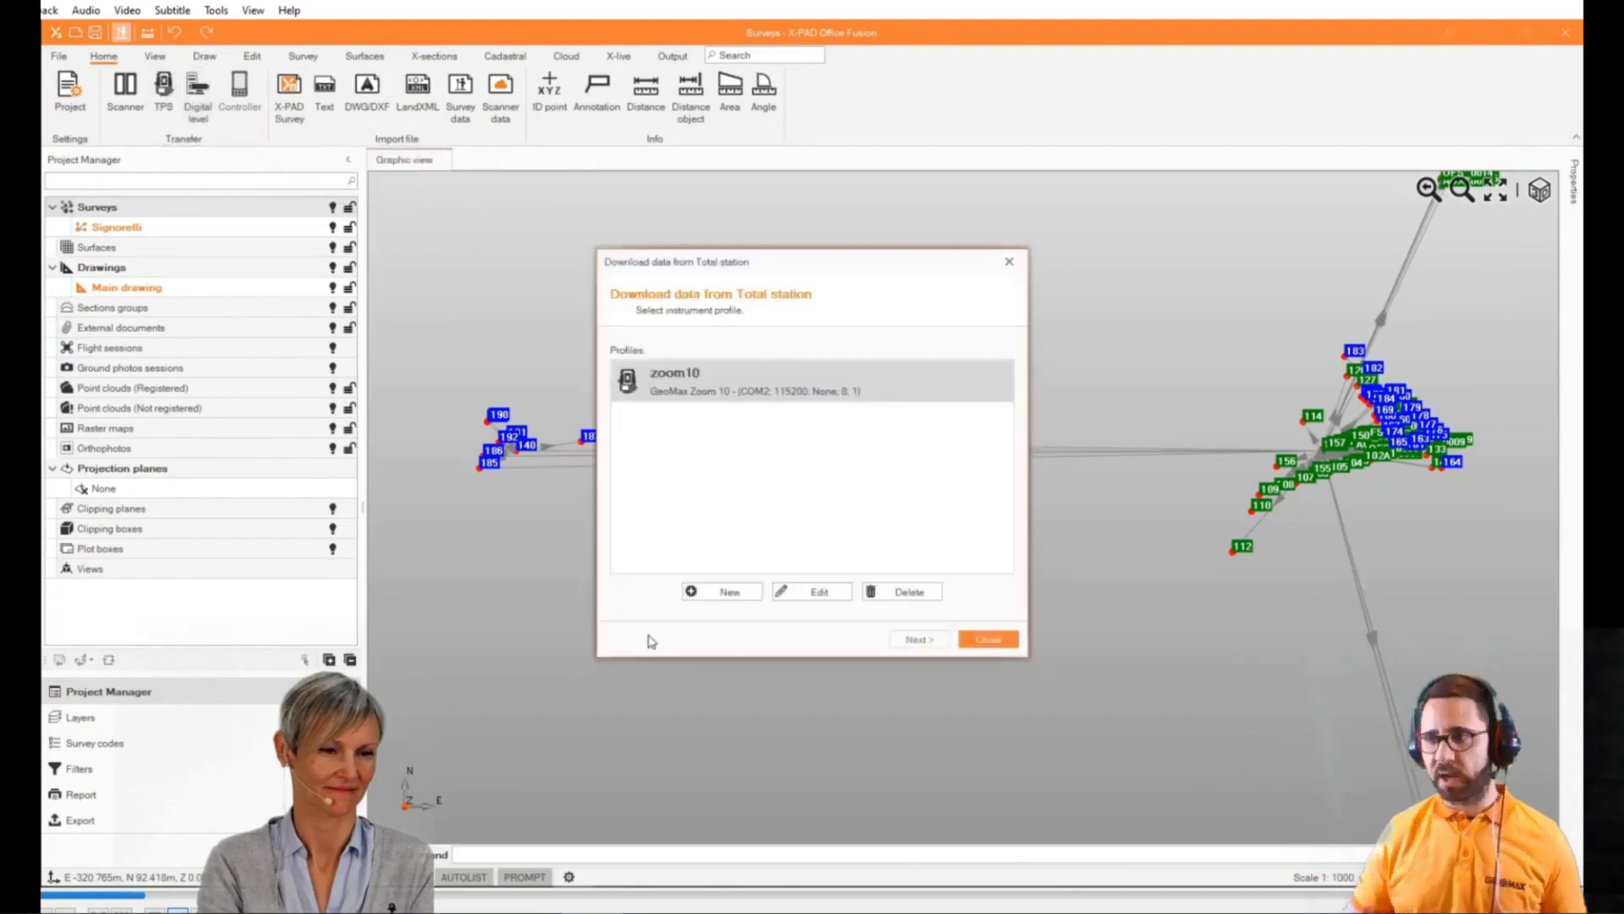
click(719, 596)
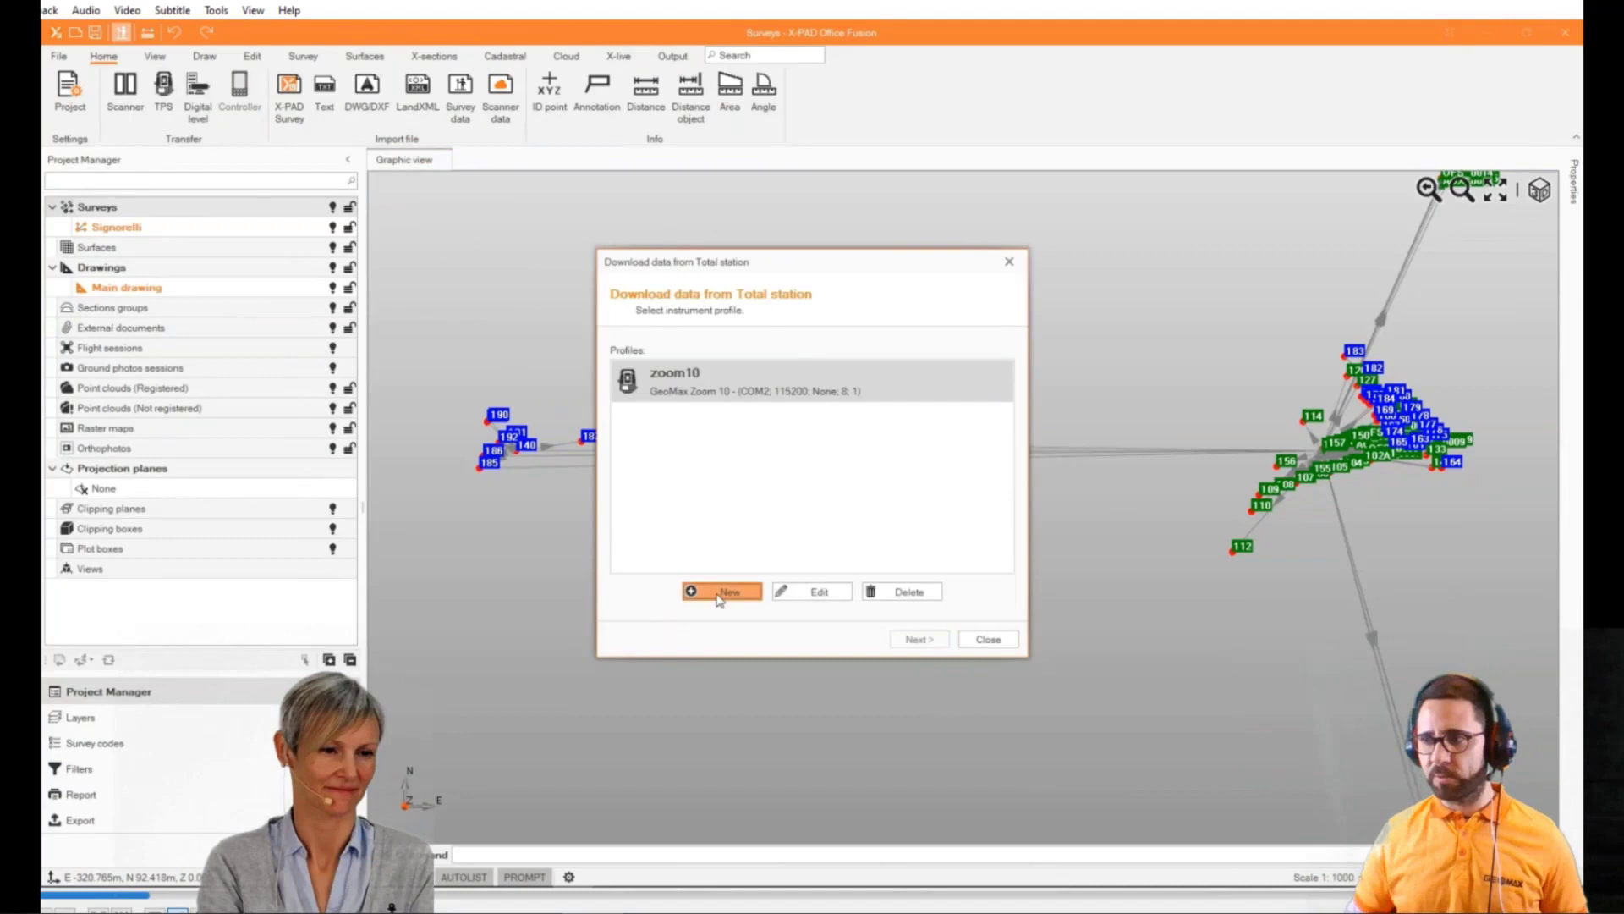
click(719, 596)
click(974, 411)
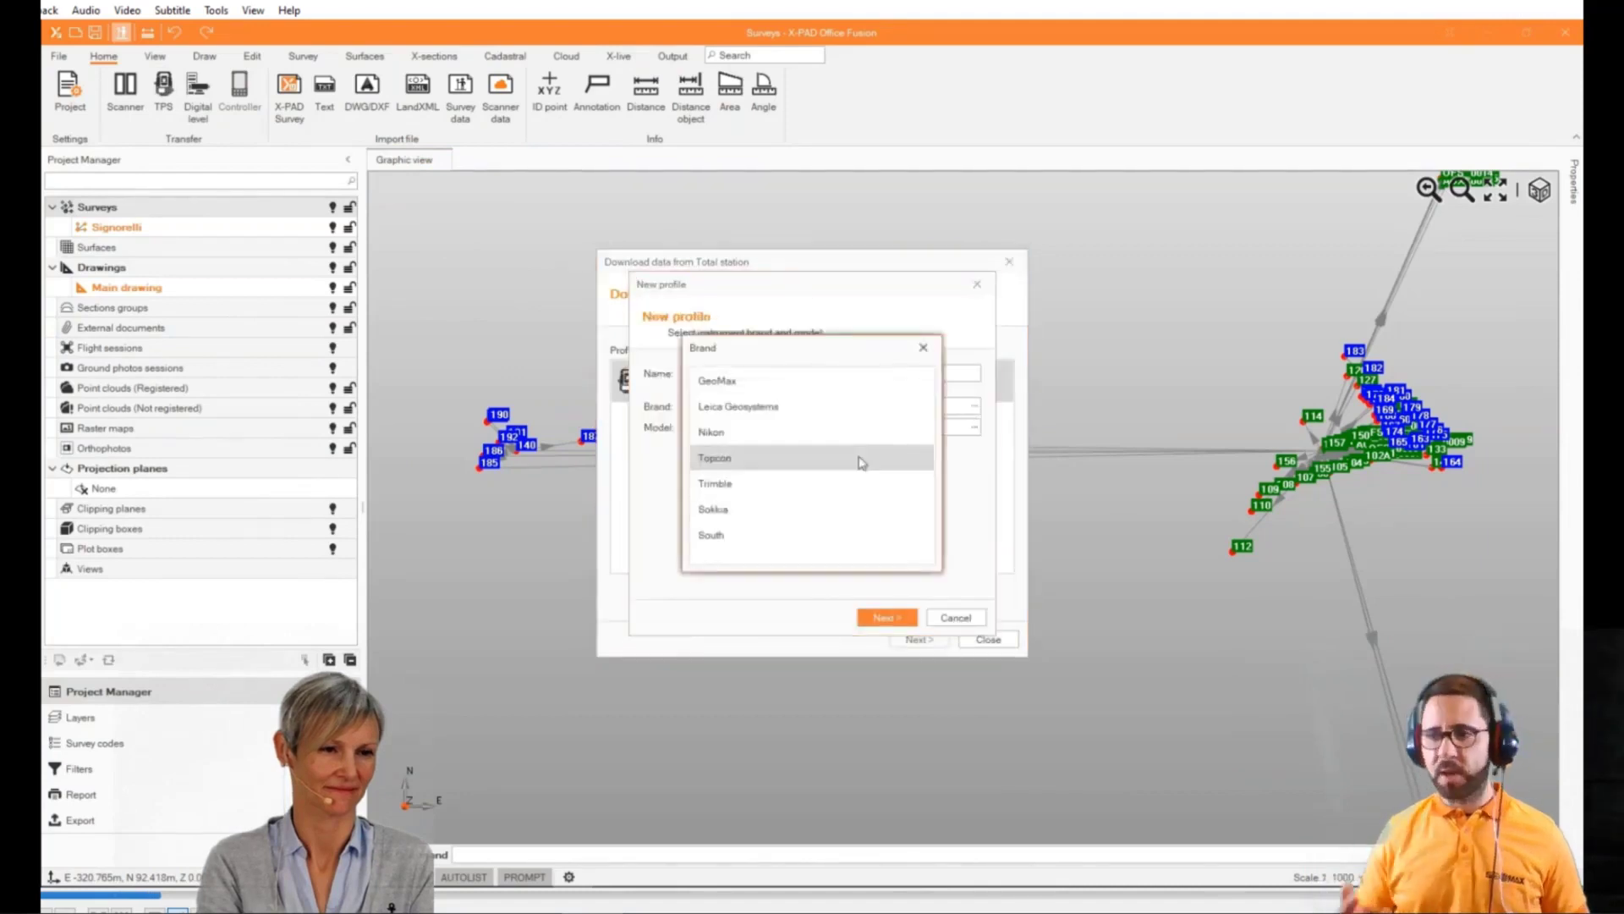
click(776, 467)
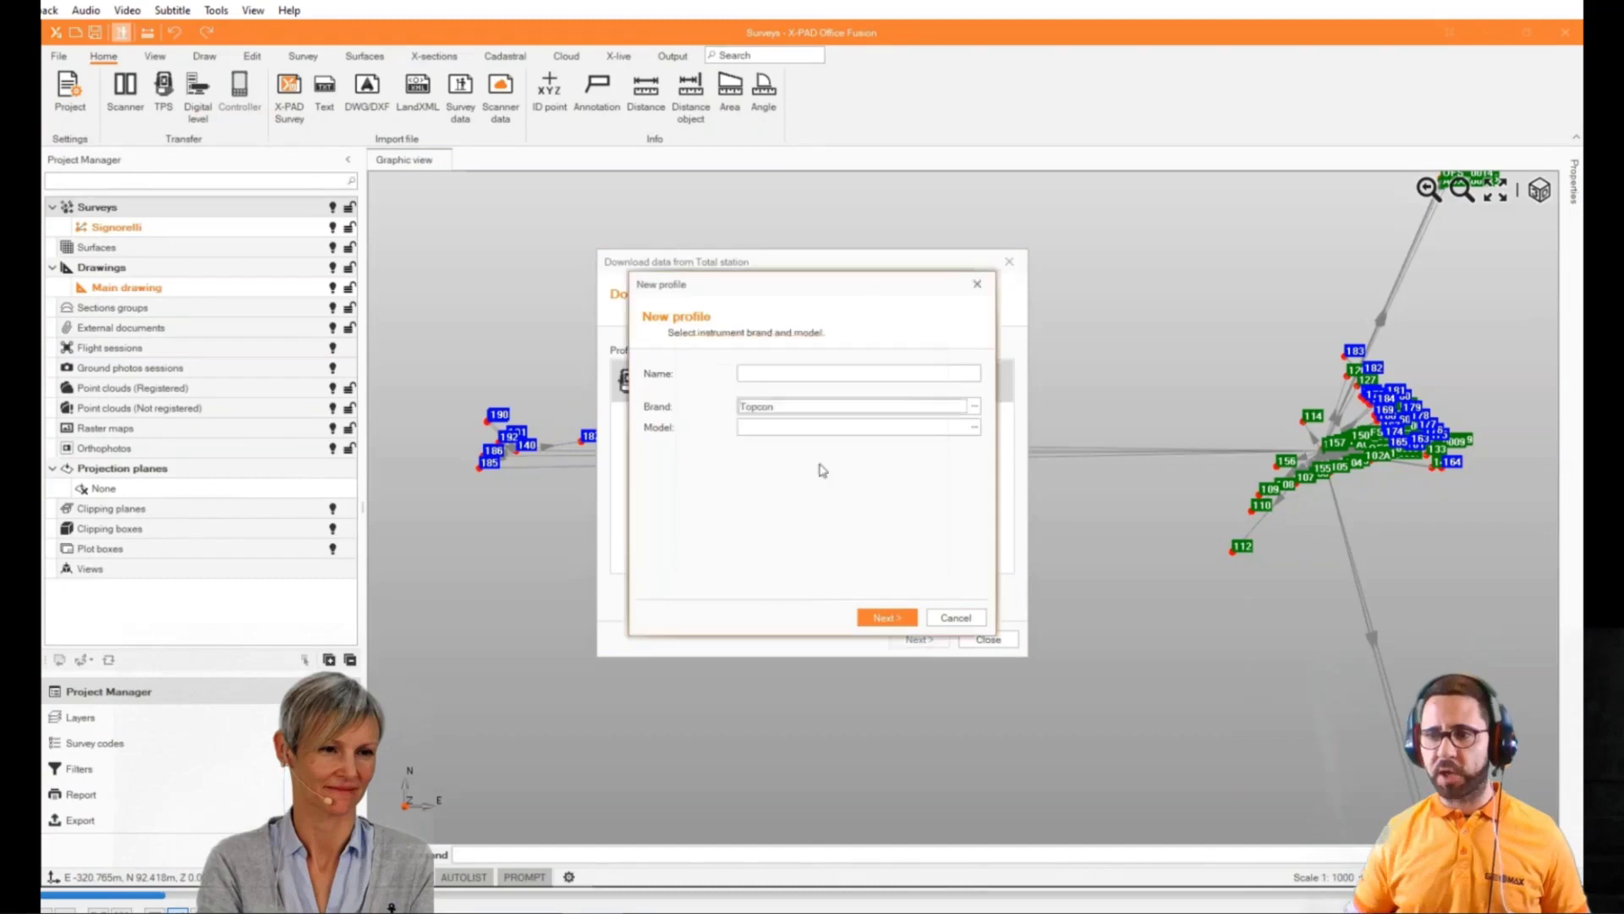
click(972, 427)
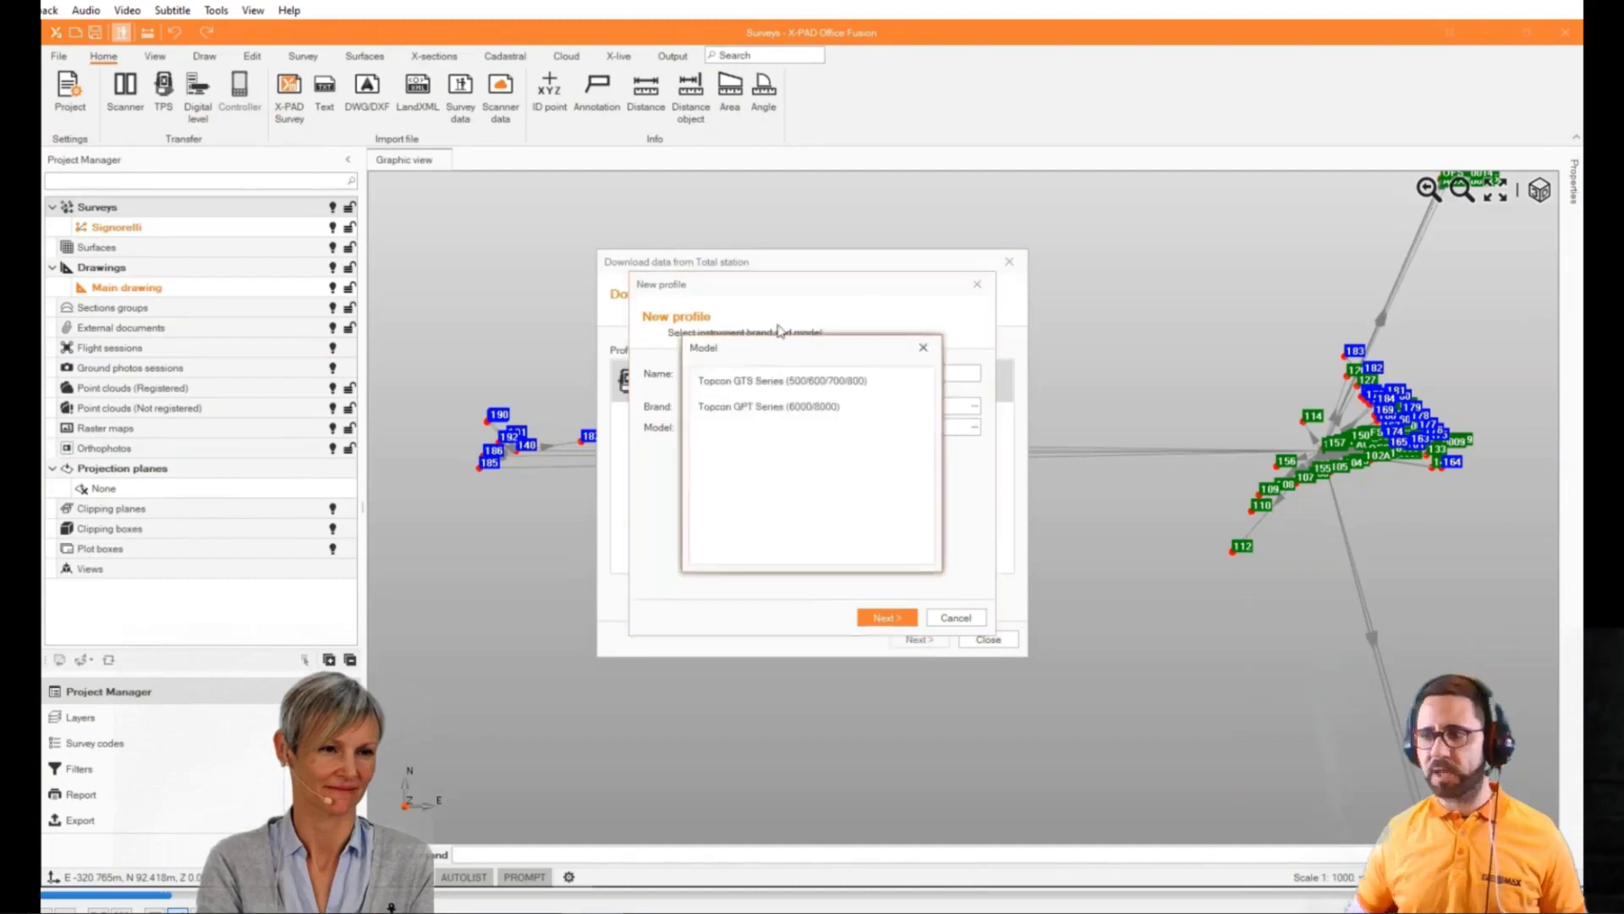
click(937, 360)
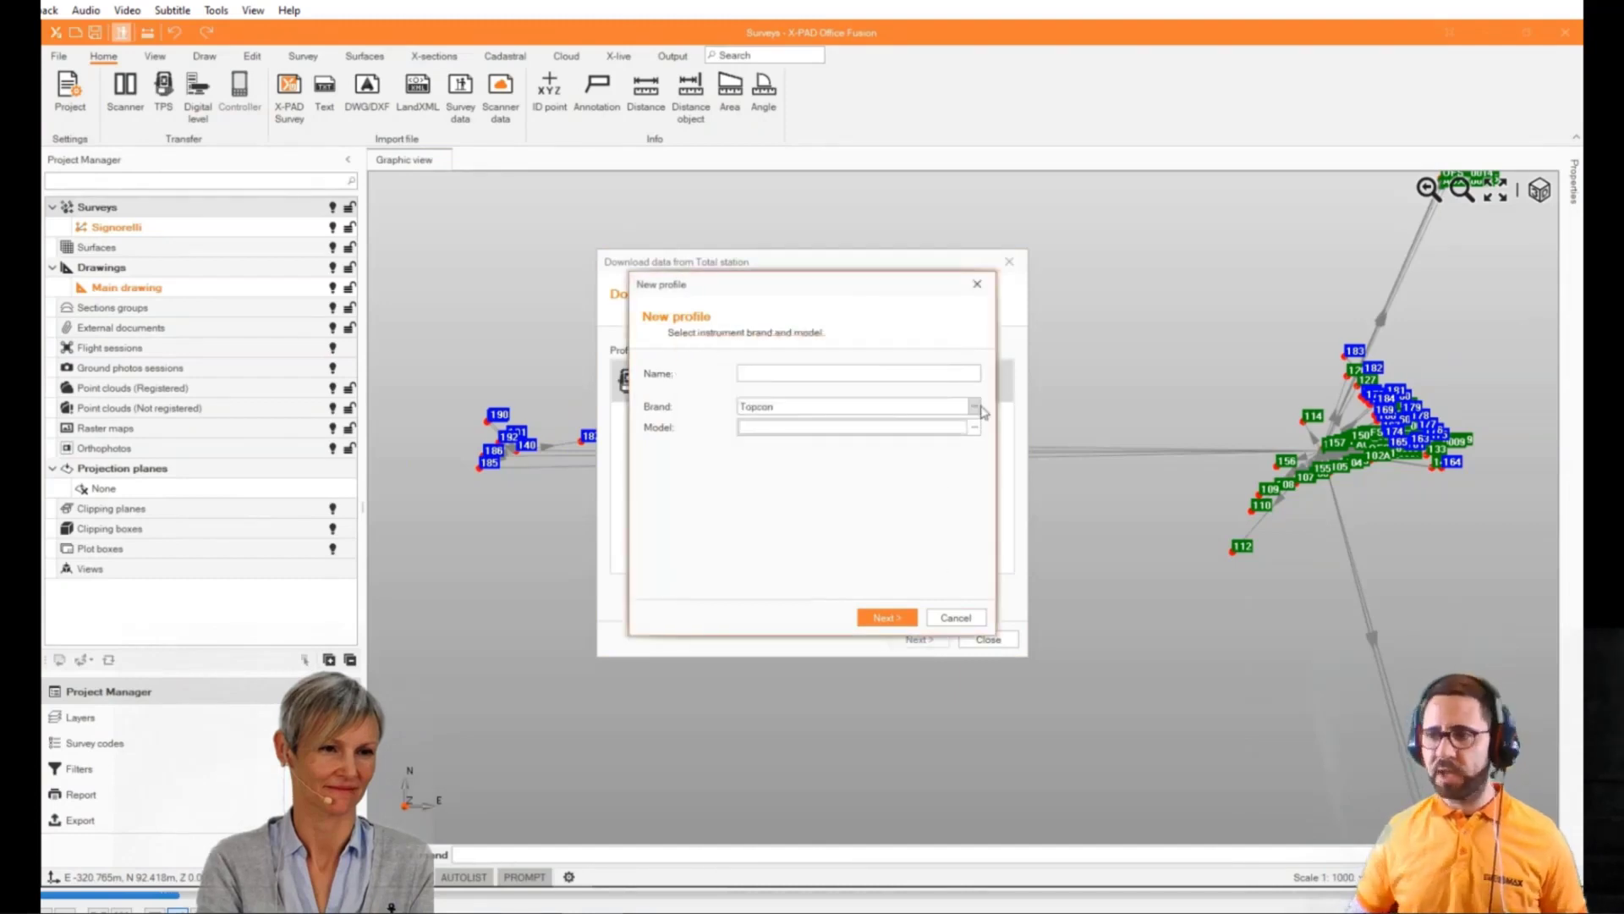
click(973, 406)
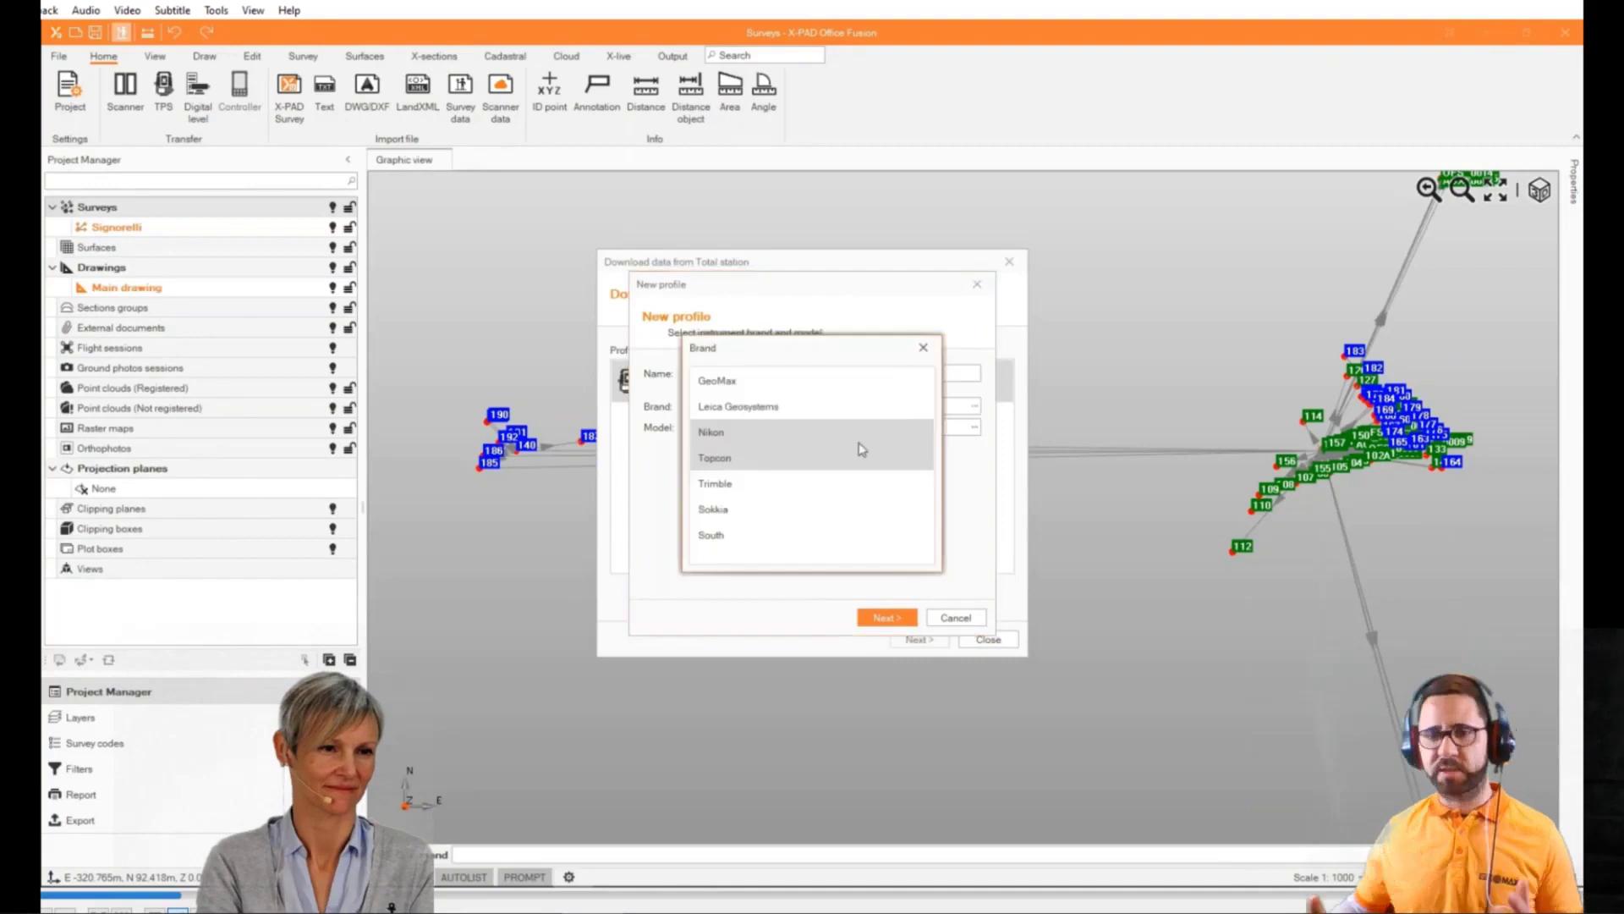
double_click(818, 511)
click(974, 427)
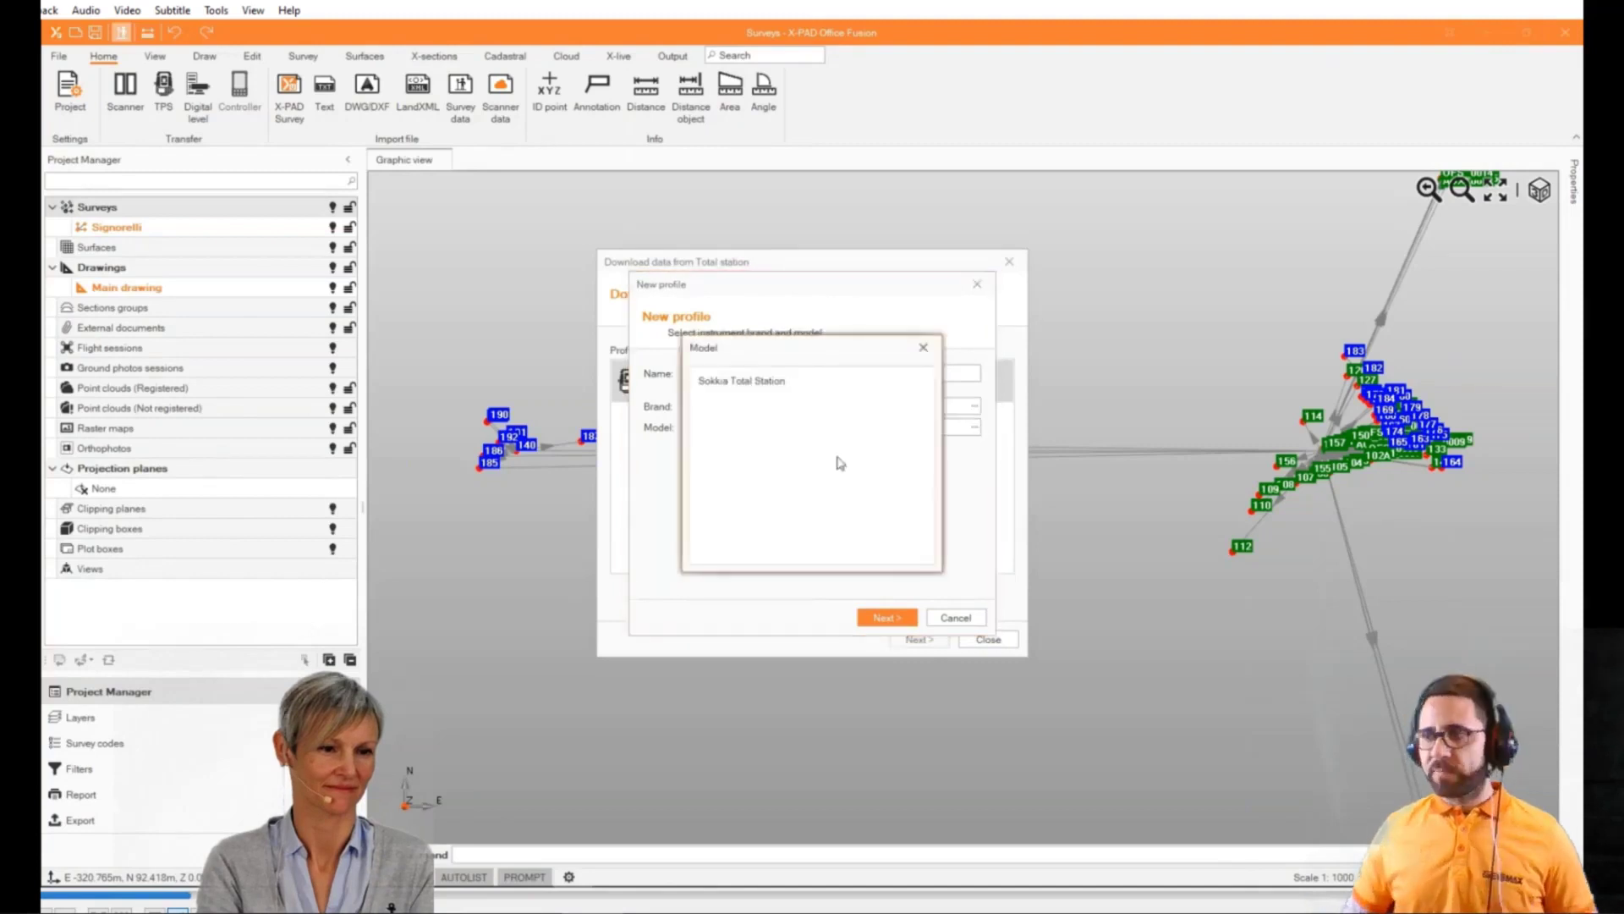
click(924, 348)
click(955, 618)
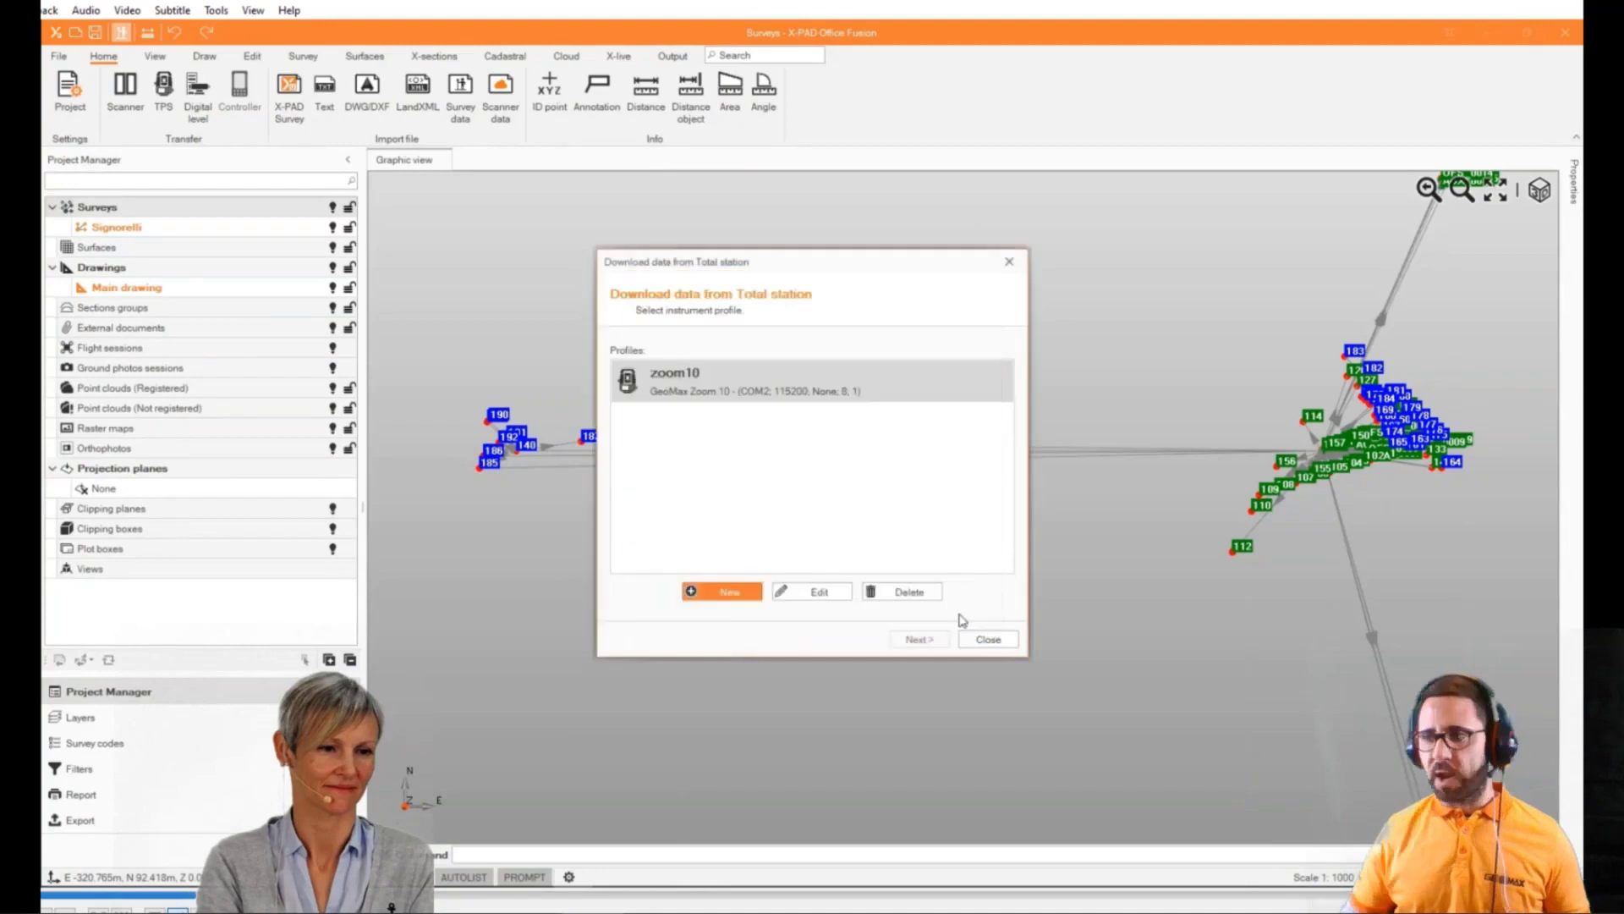
click(986, 639)
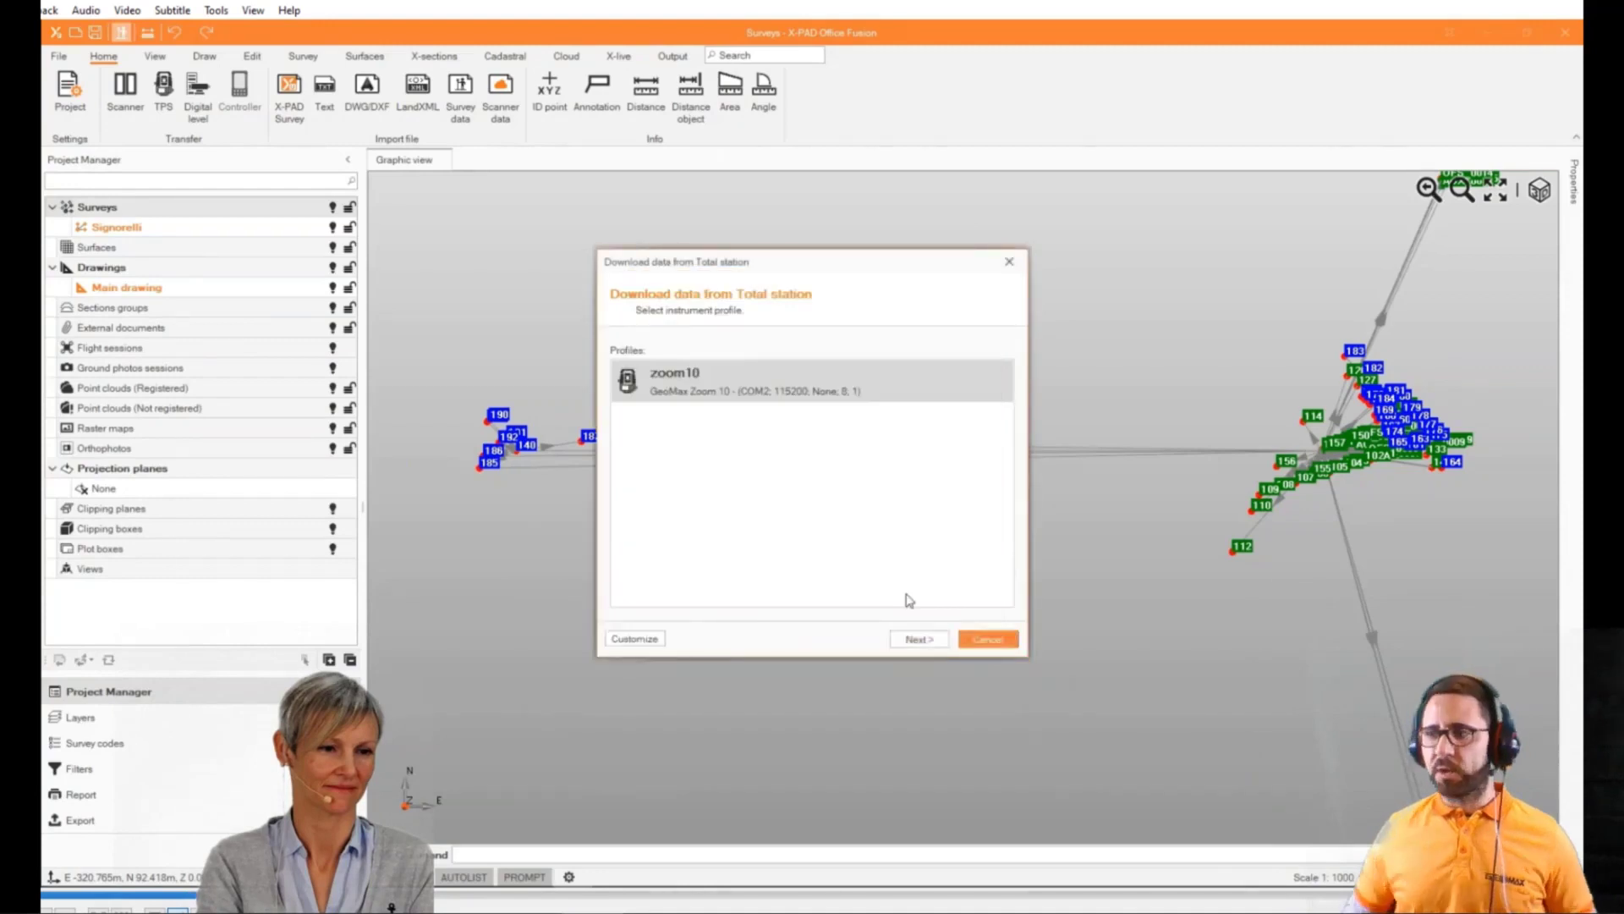
click(1011, 262)
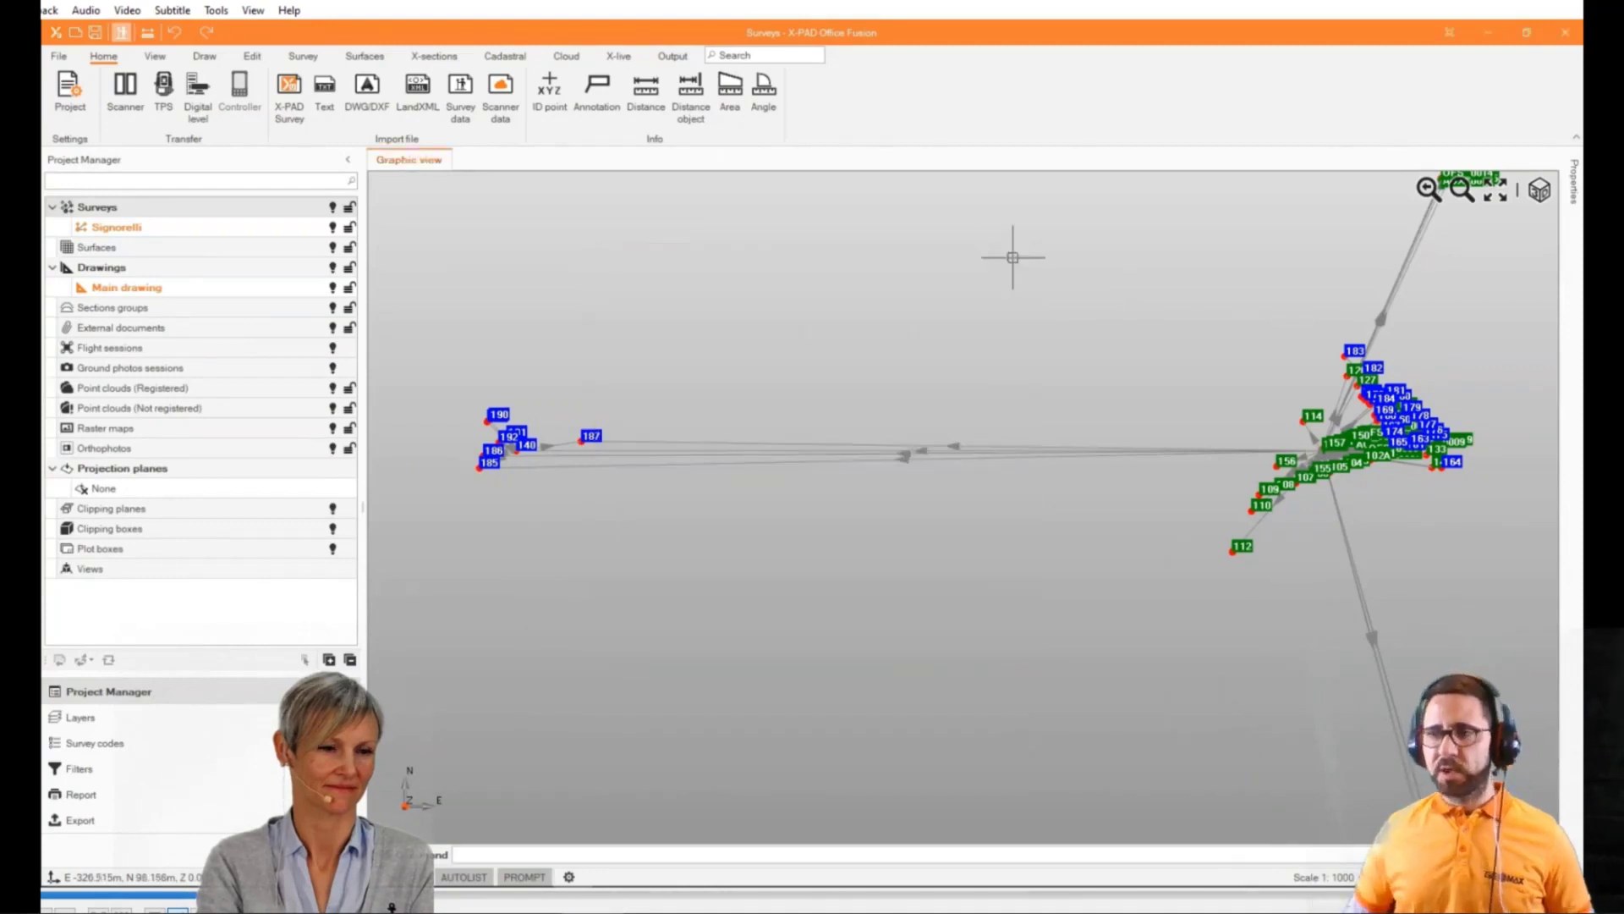
click(125, 85)
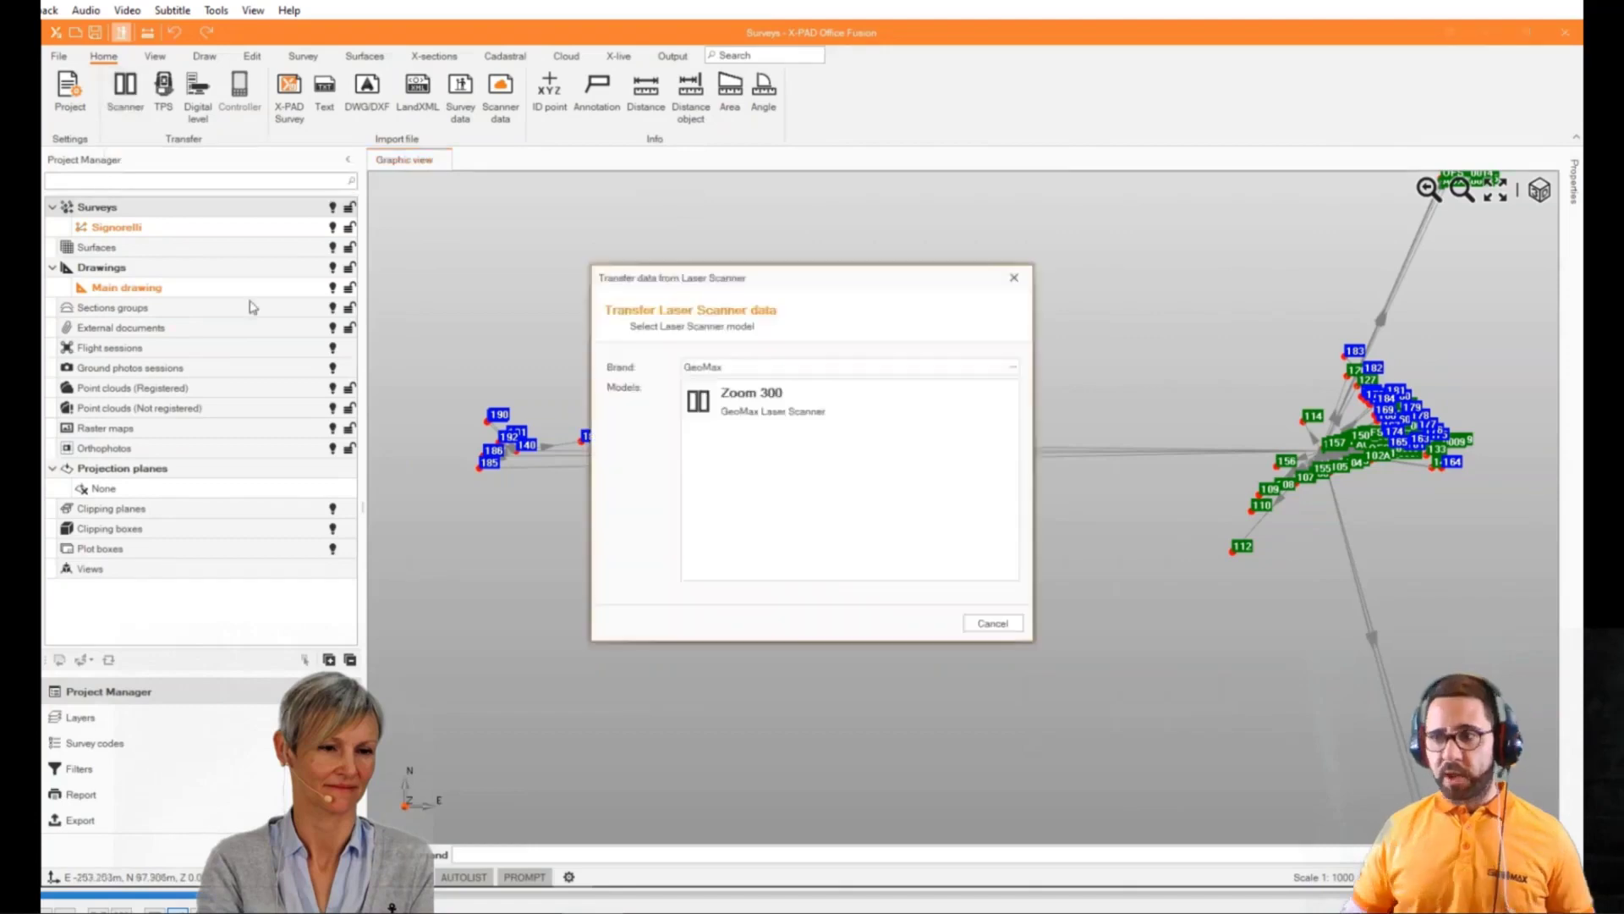
click(943, 369)
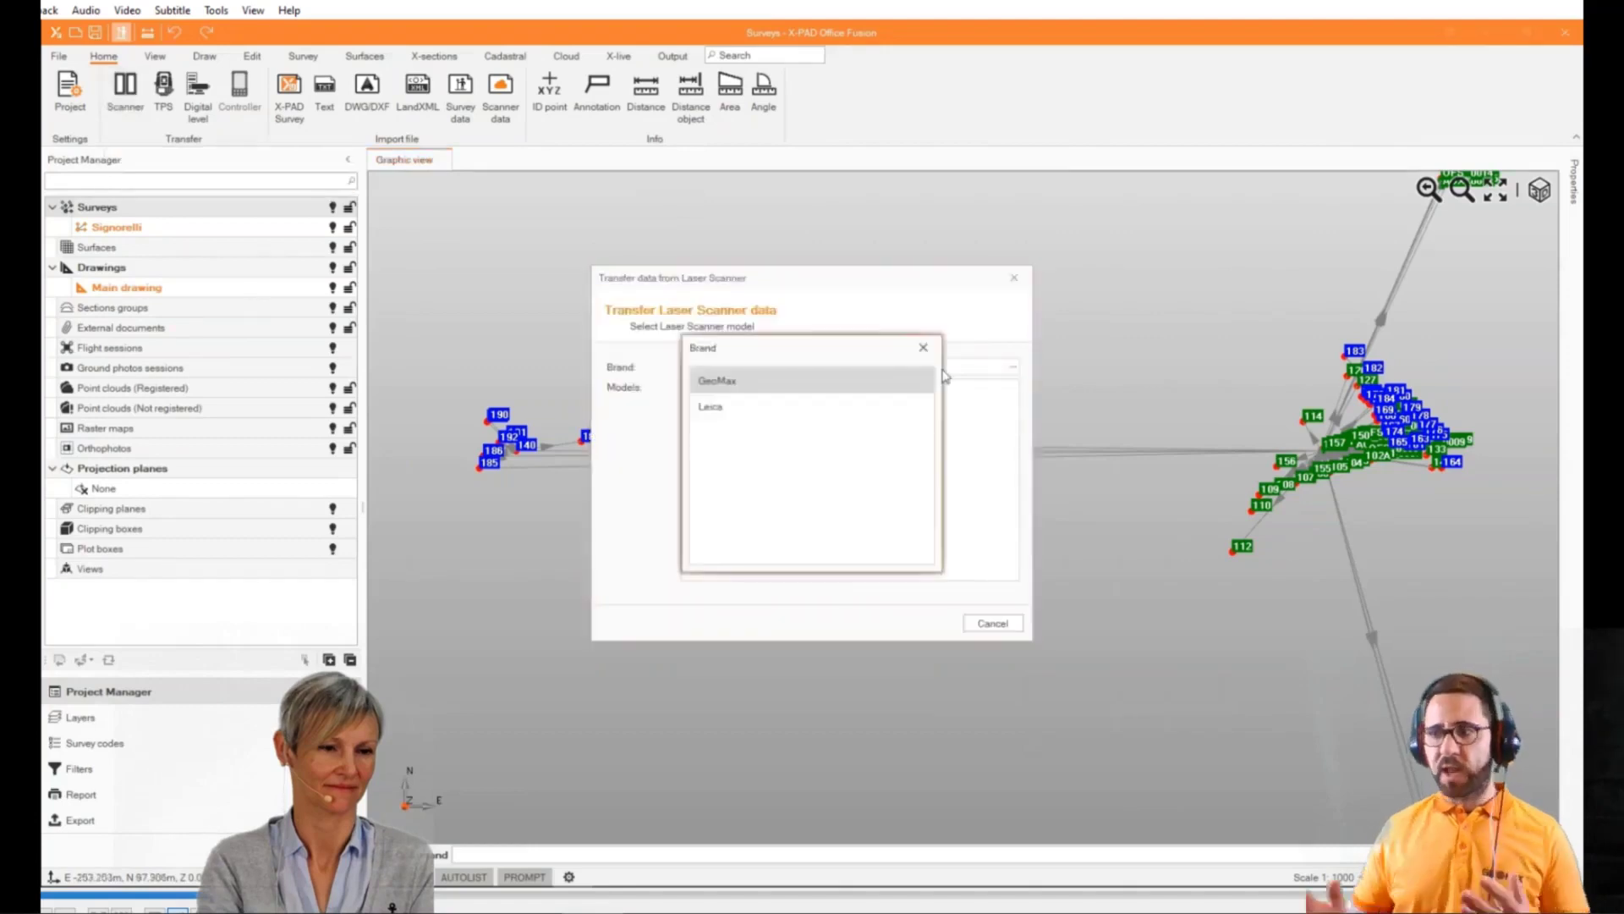
click(756, 408)
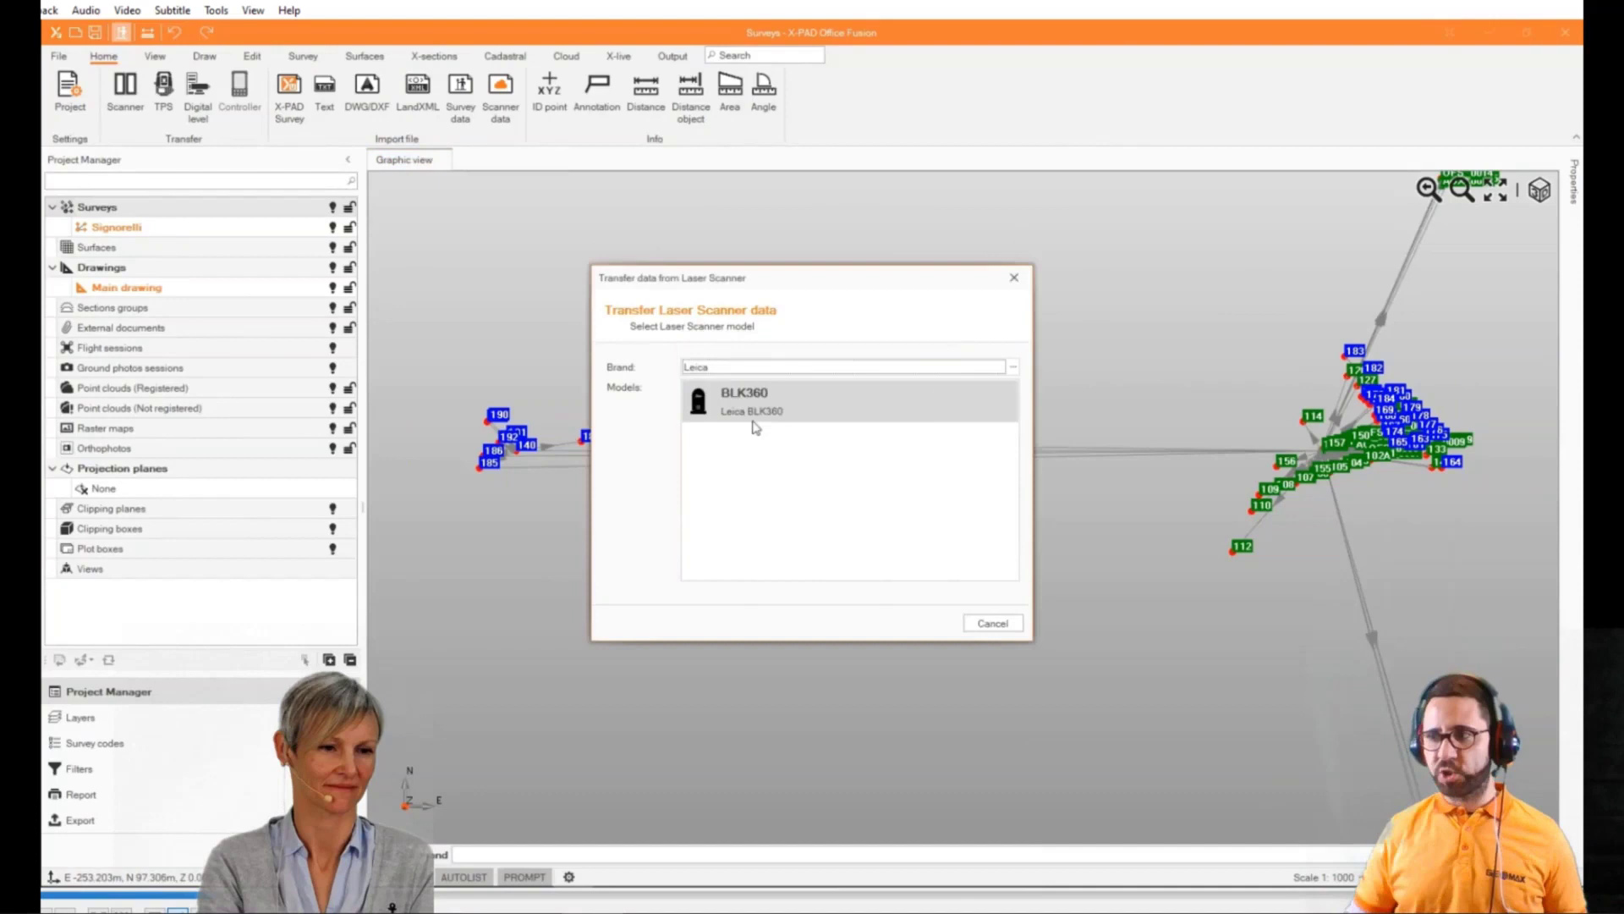
click(1014, 279)
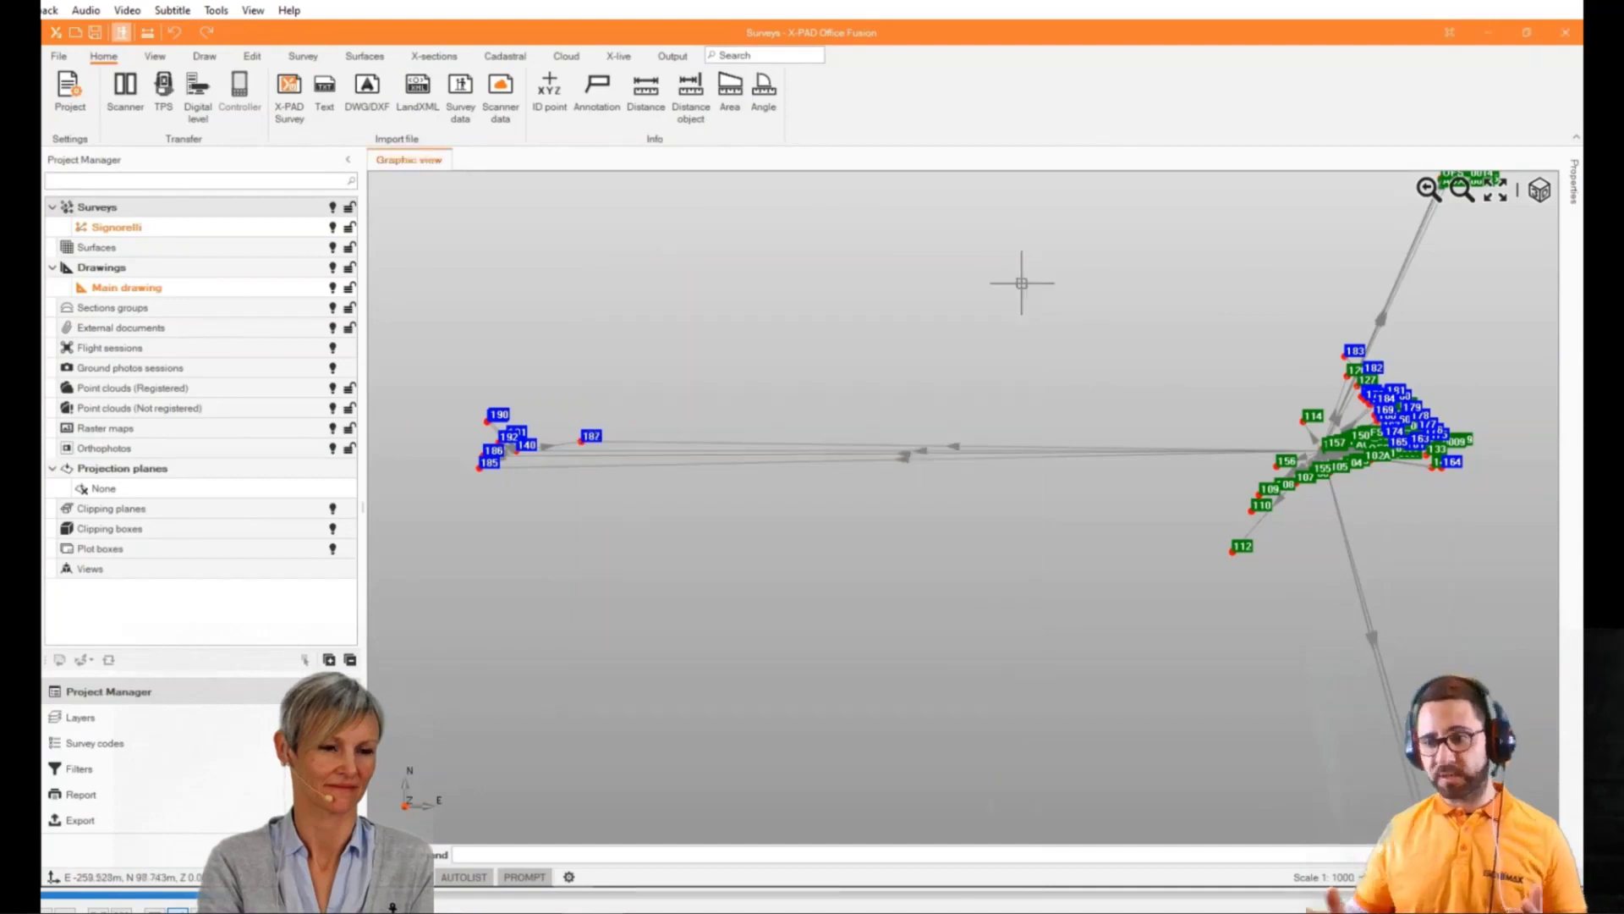
Toggle Working mode and switch Observation mode on and off for the Signorelli point labels
click(123, 34)
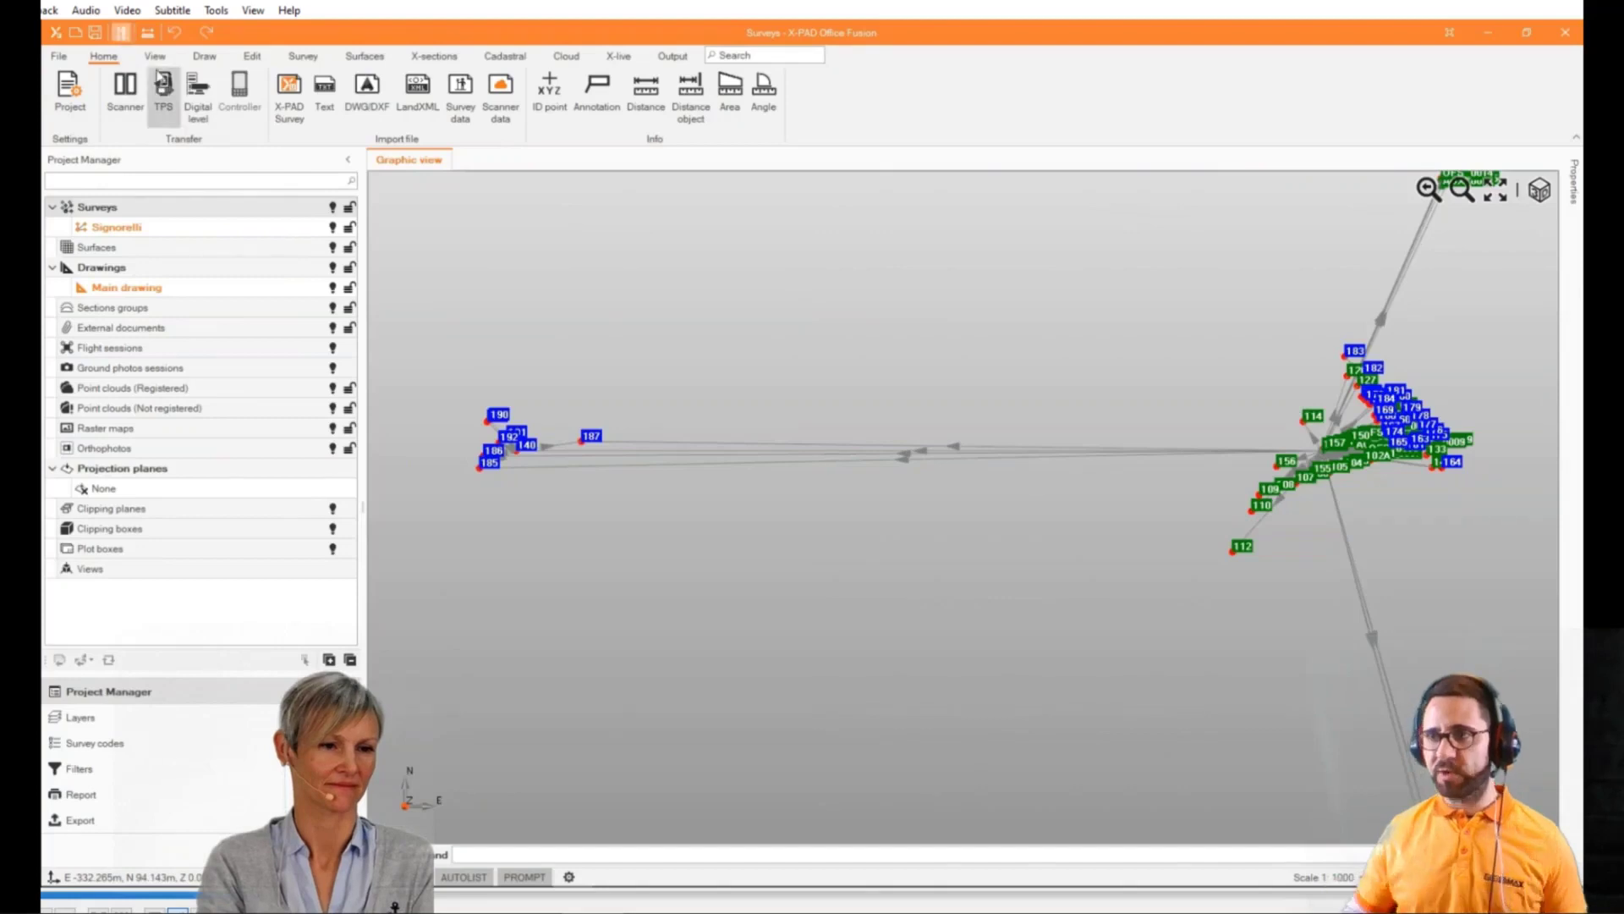
click(302, 56)
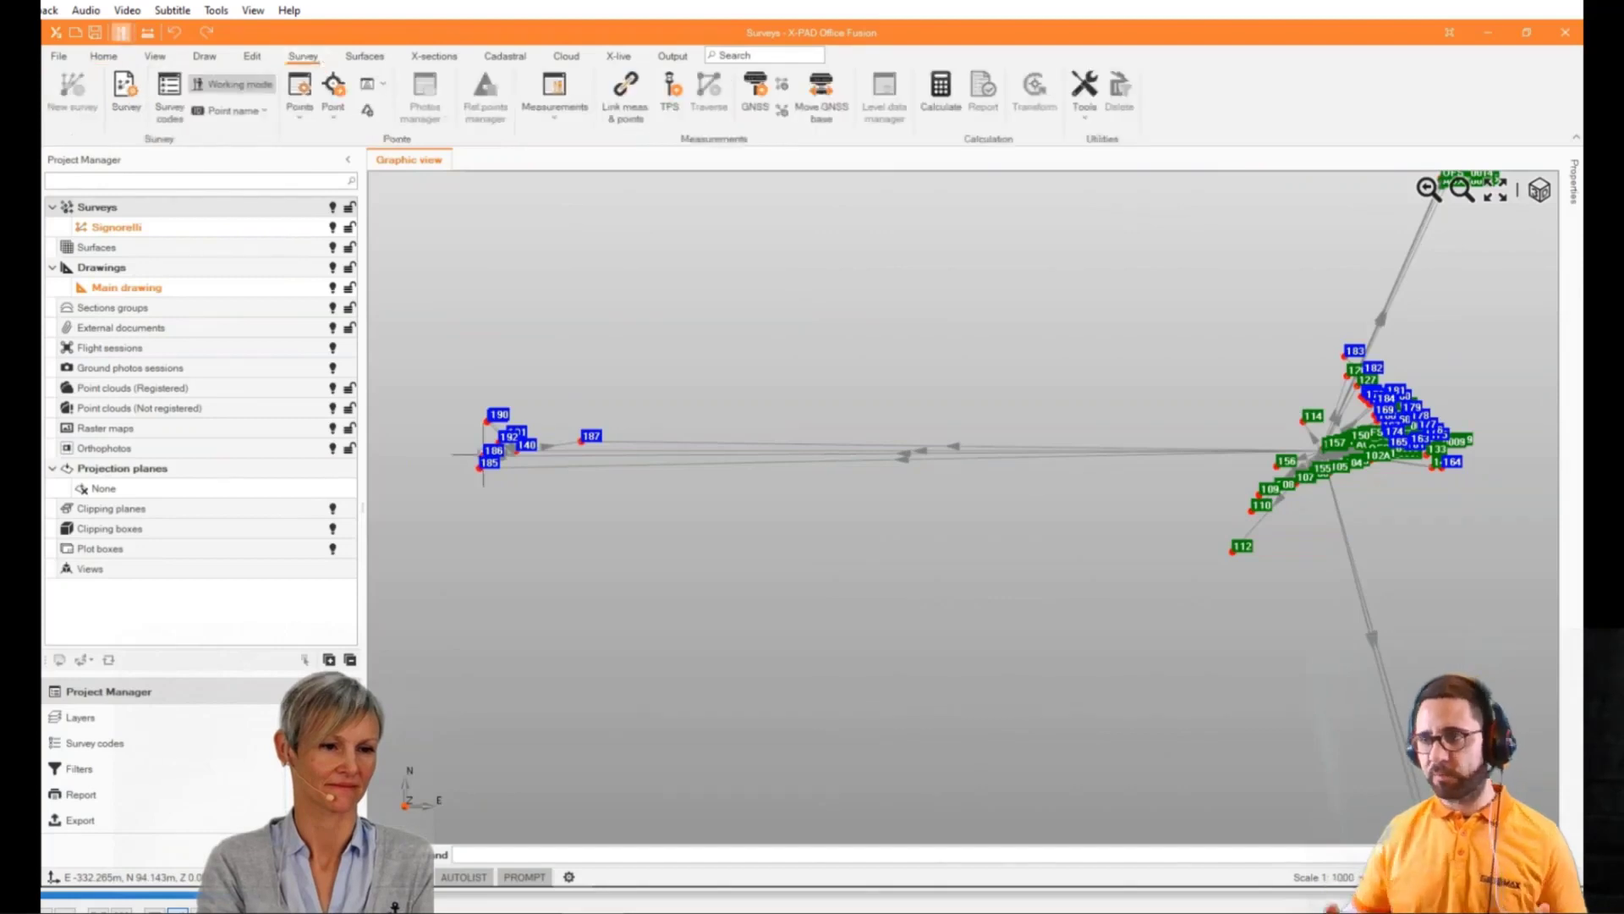
scroll(542, 434, up, 5)
scroll(413, 424, up, 3)
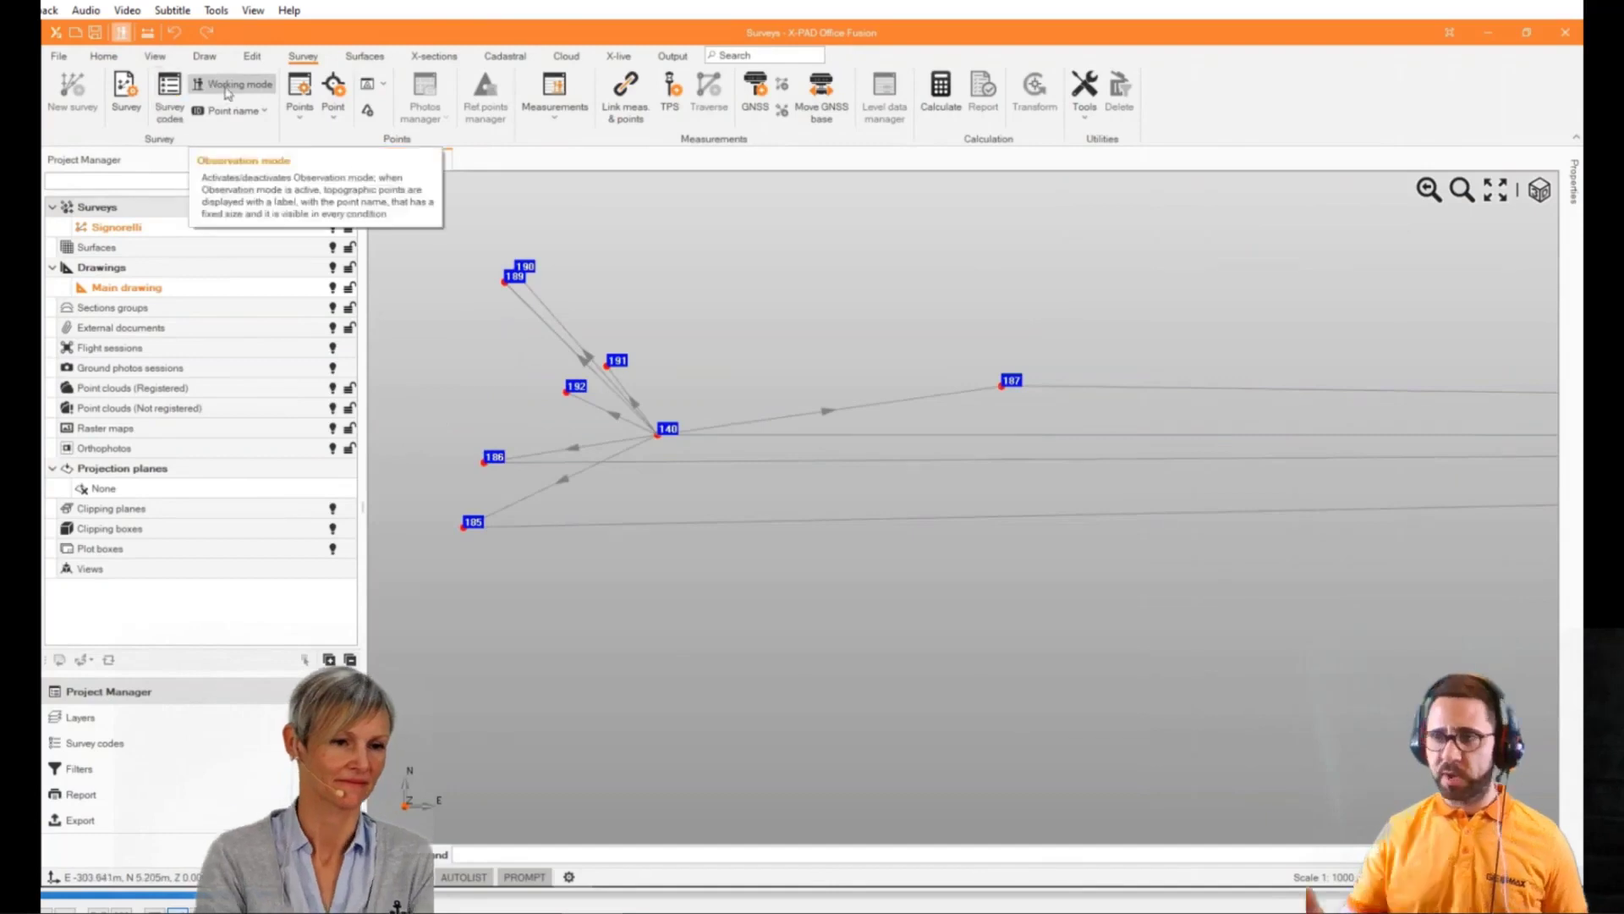
click(230, 88)
click(234, 88)
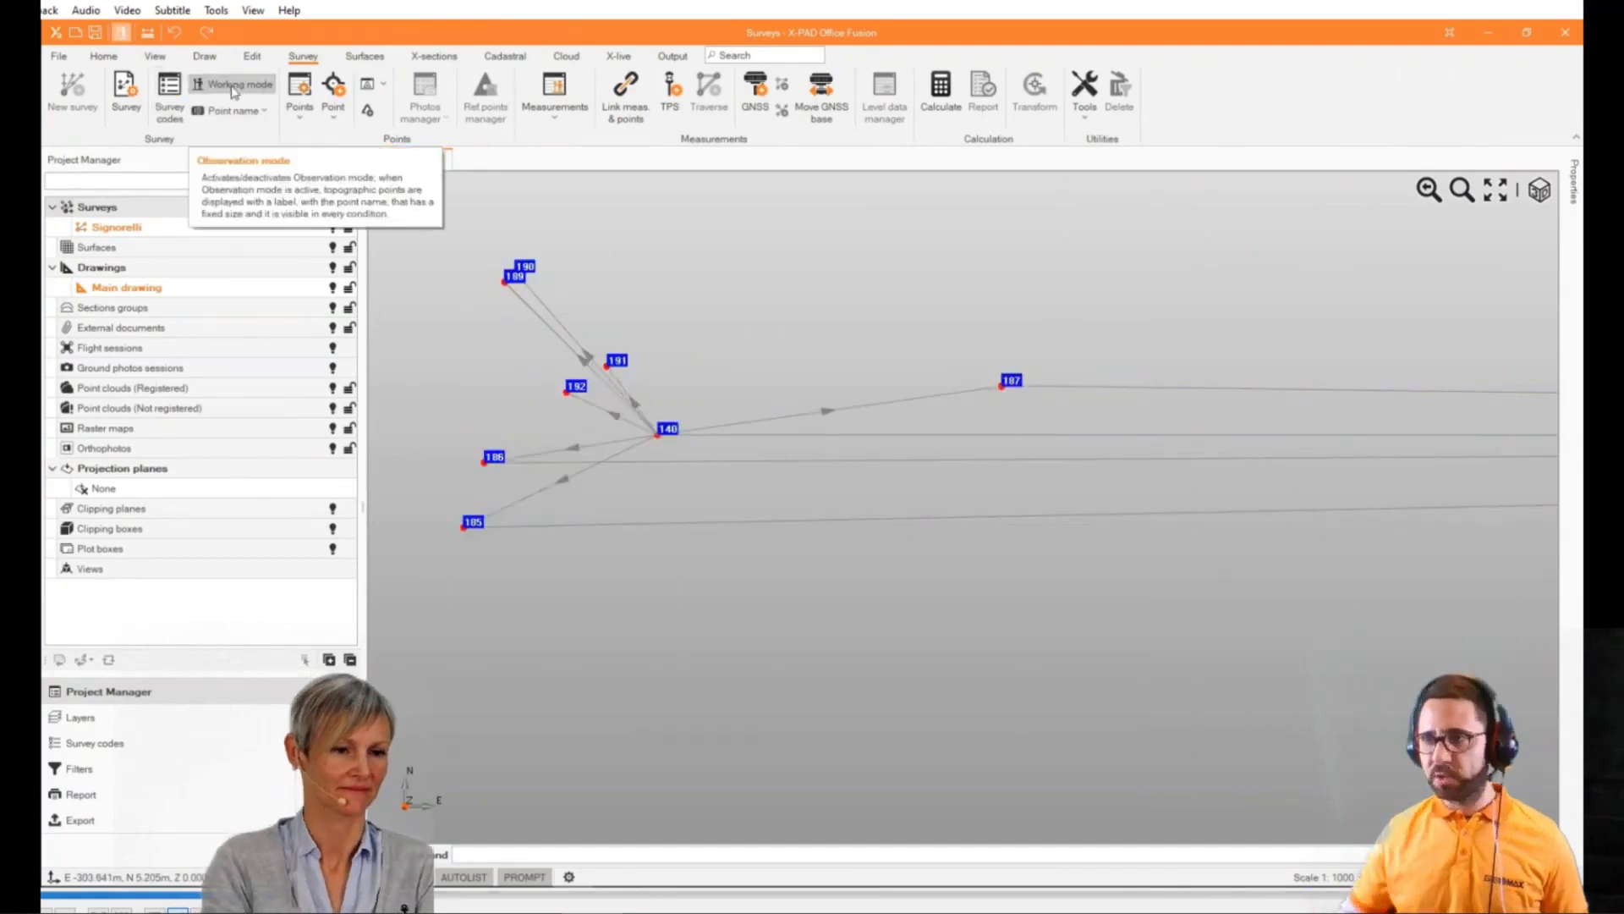
Set the point labels to show elevation and name, then turn Observation mode off
click(230, 111)
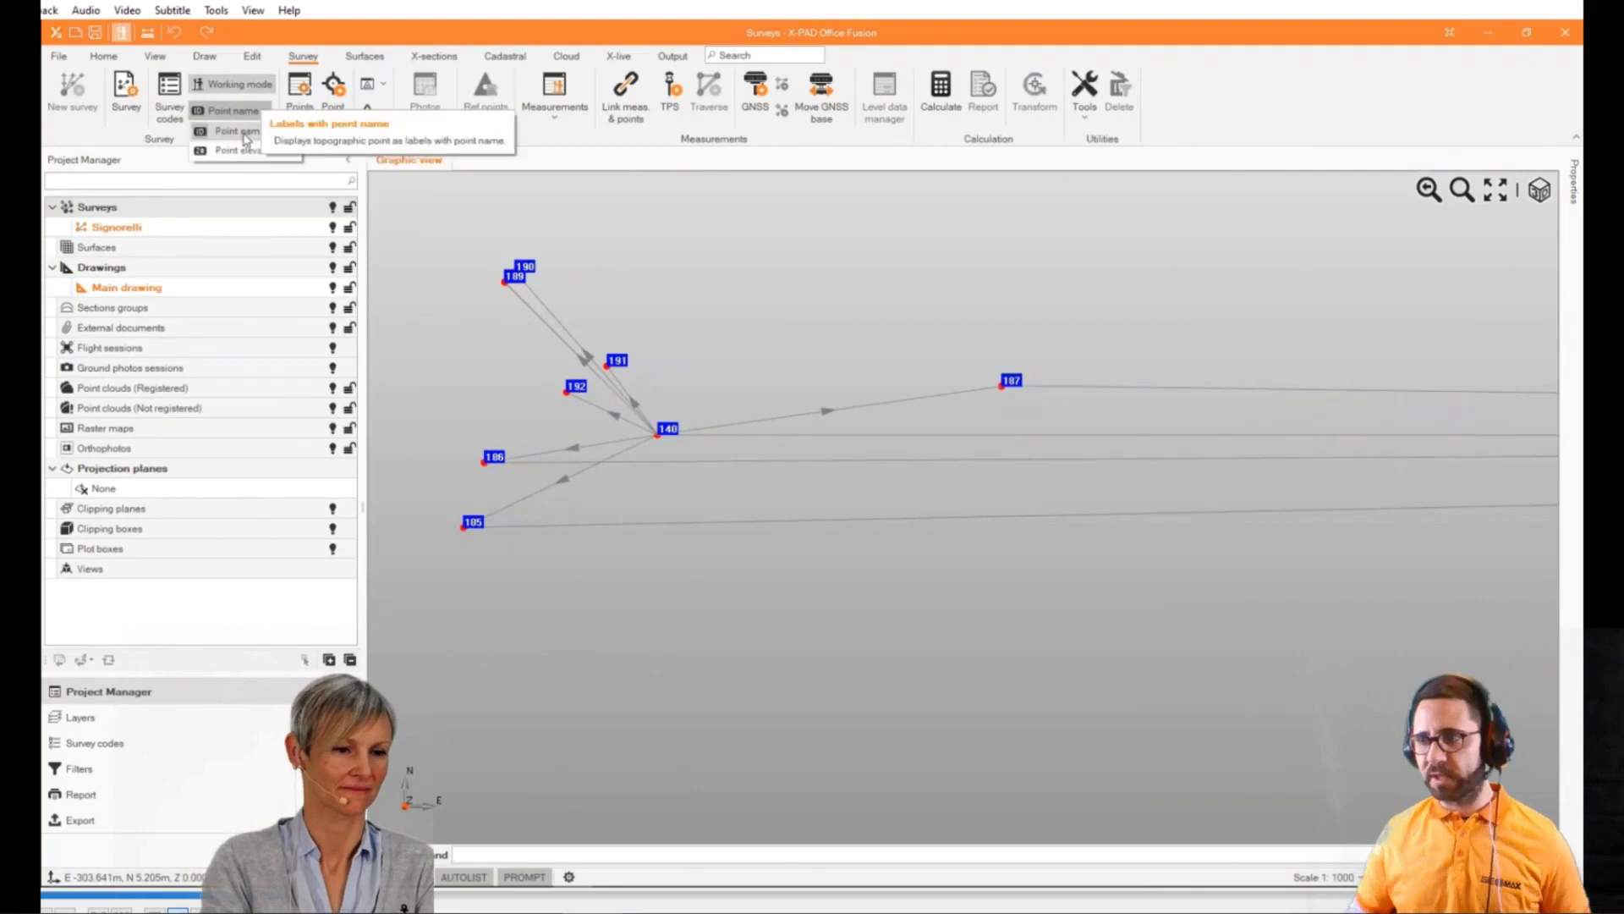
click(248, 153)
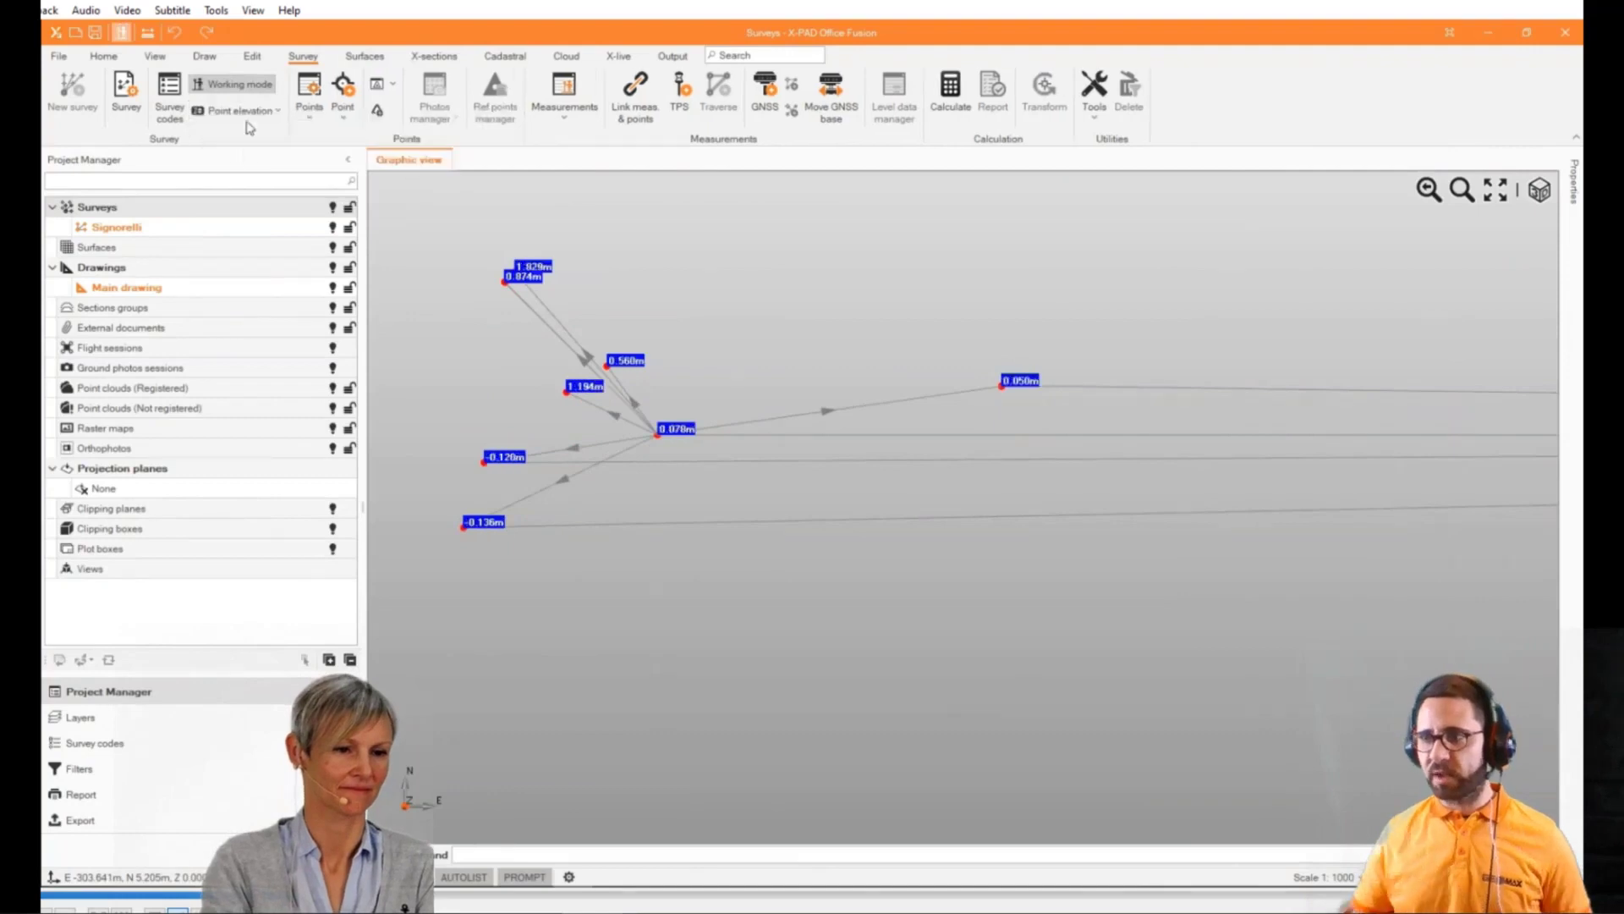
click(230, 111)
click(250, 132)
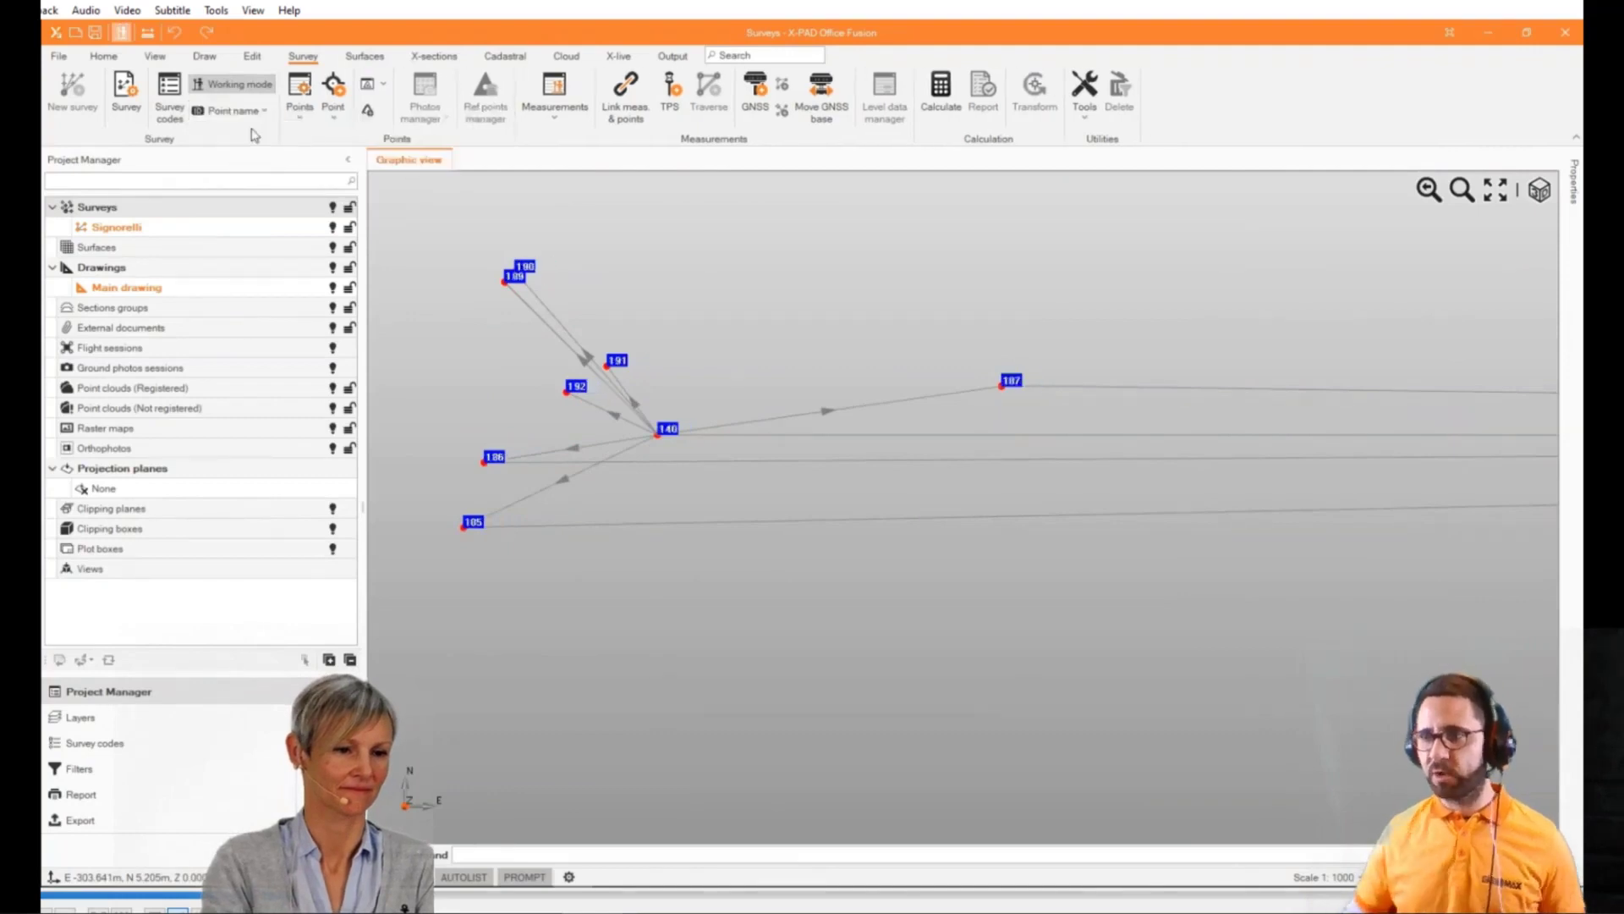
click(264, 84)
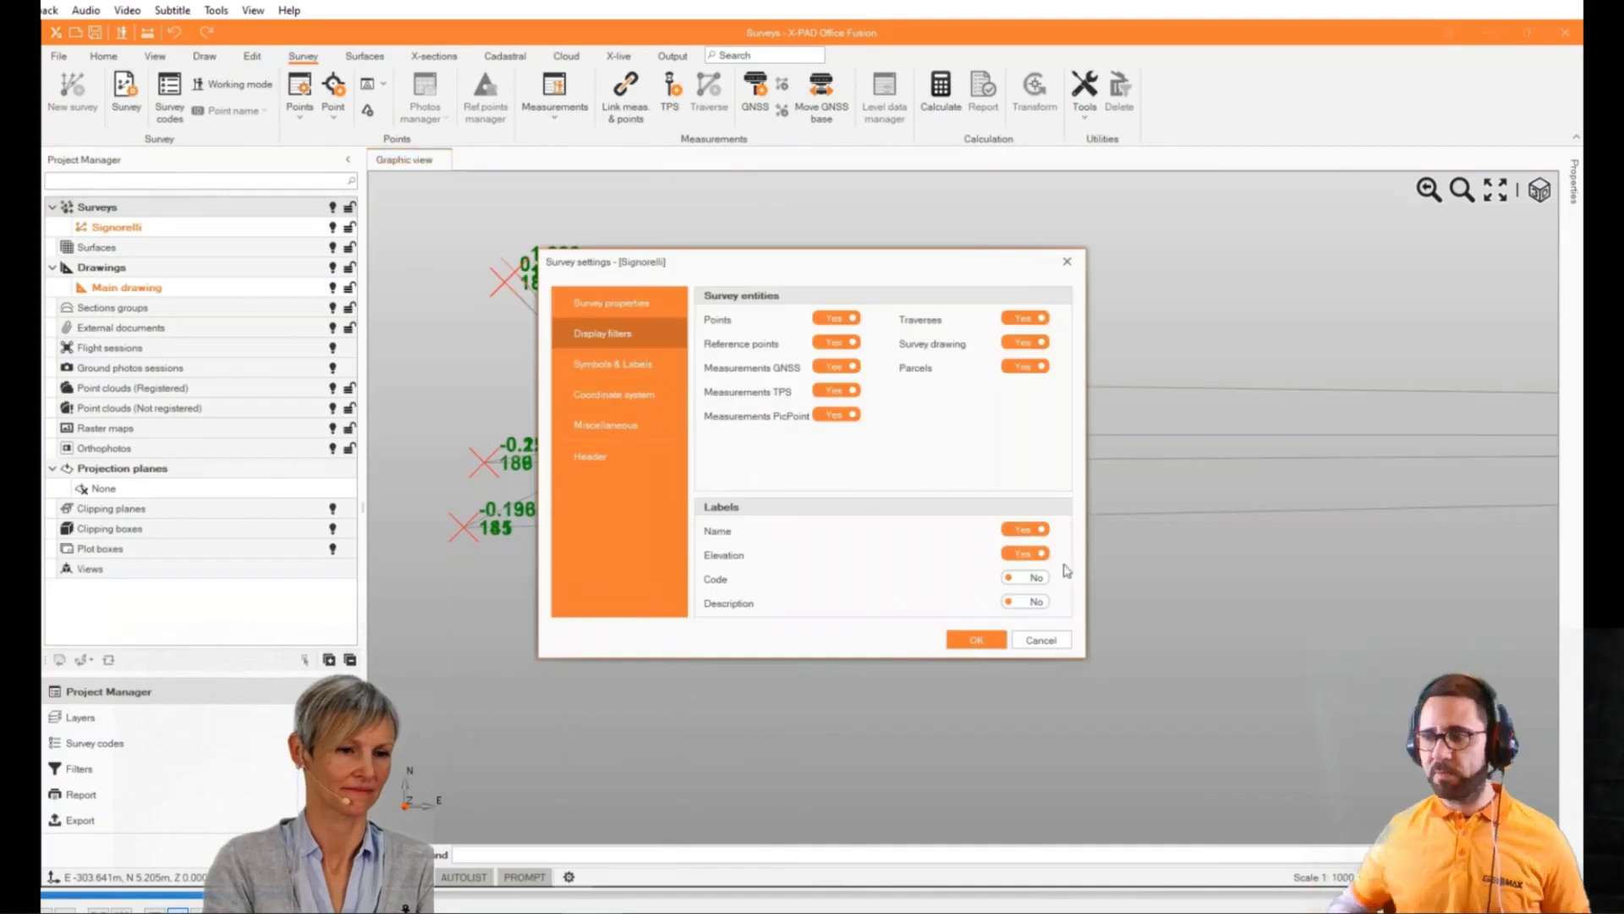
Set Code and Description labels to Yes in Display filters and confirm with OK
click(1027, 577)
click(1036, 601)
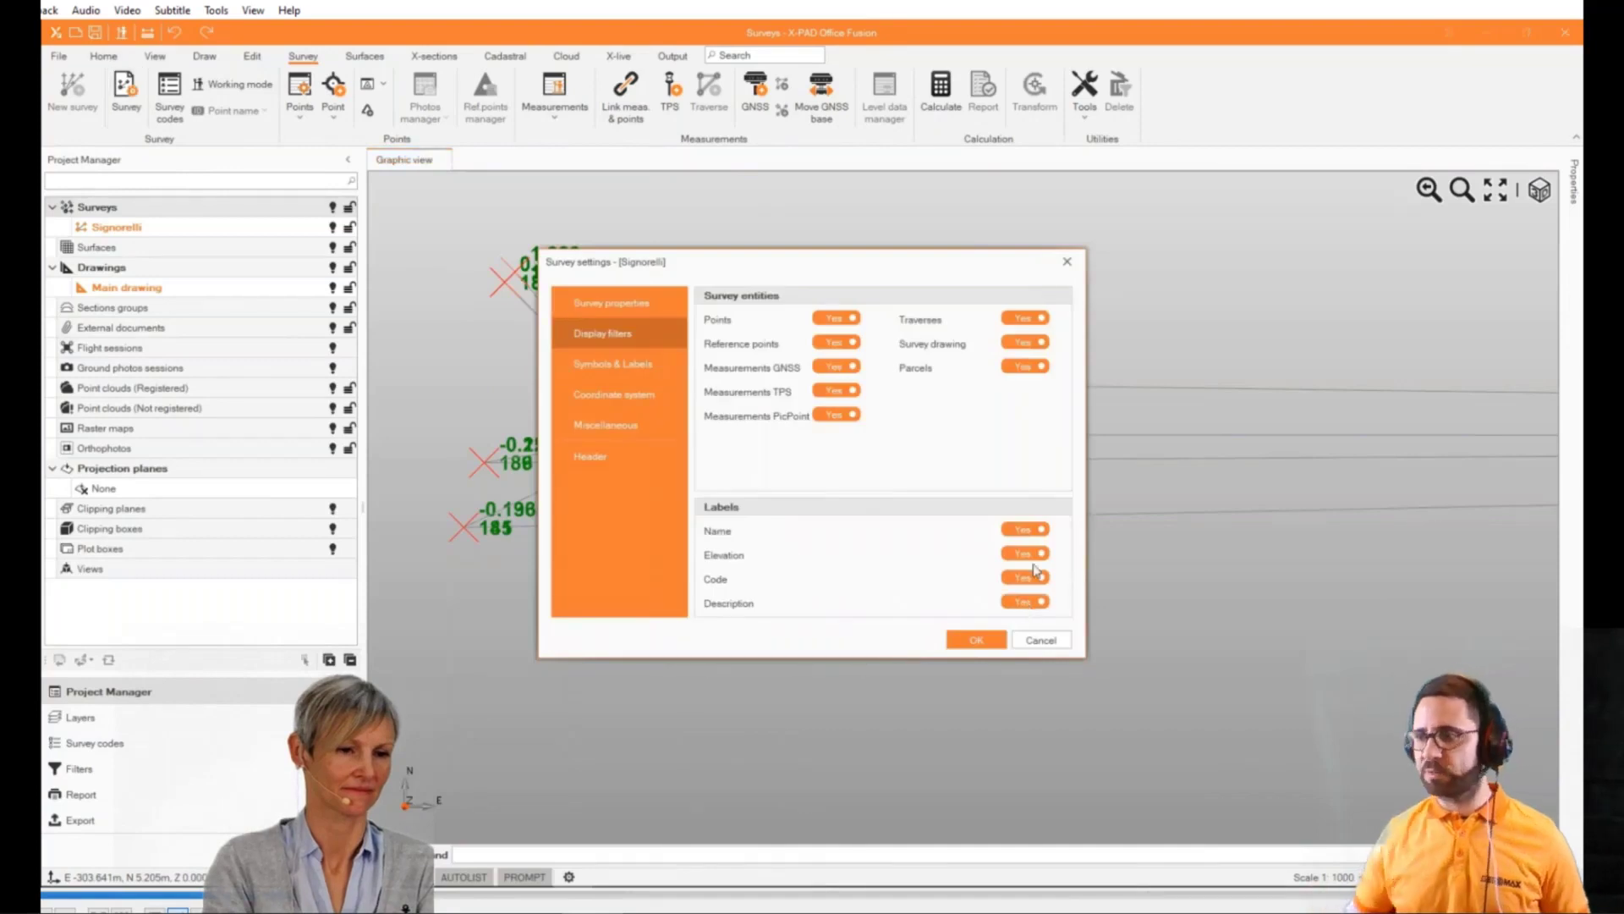
click(975, 640)
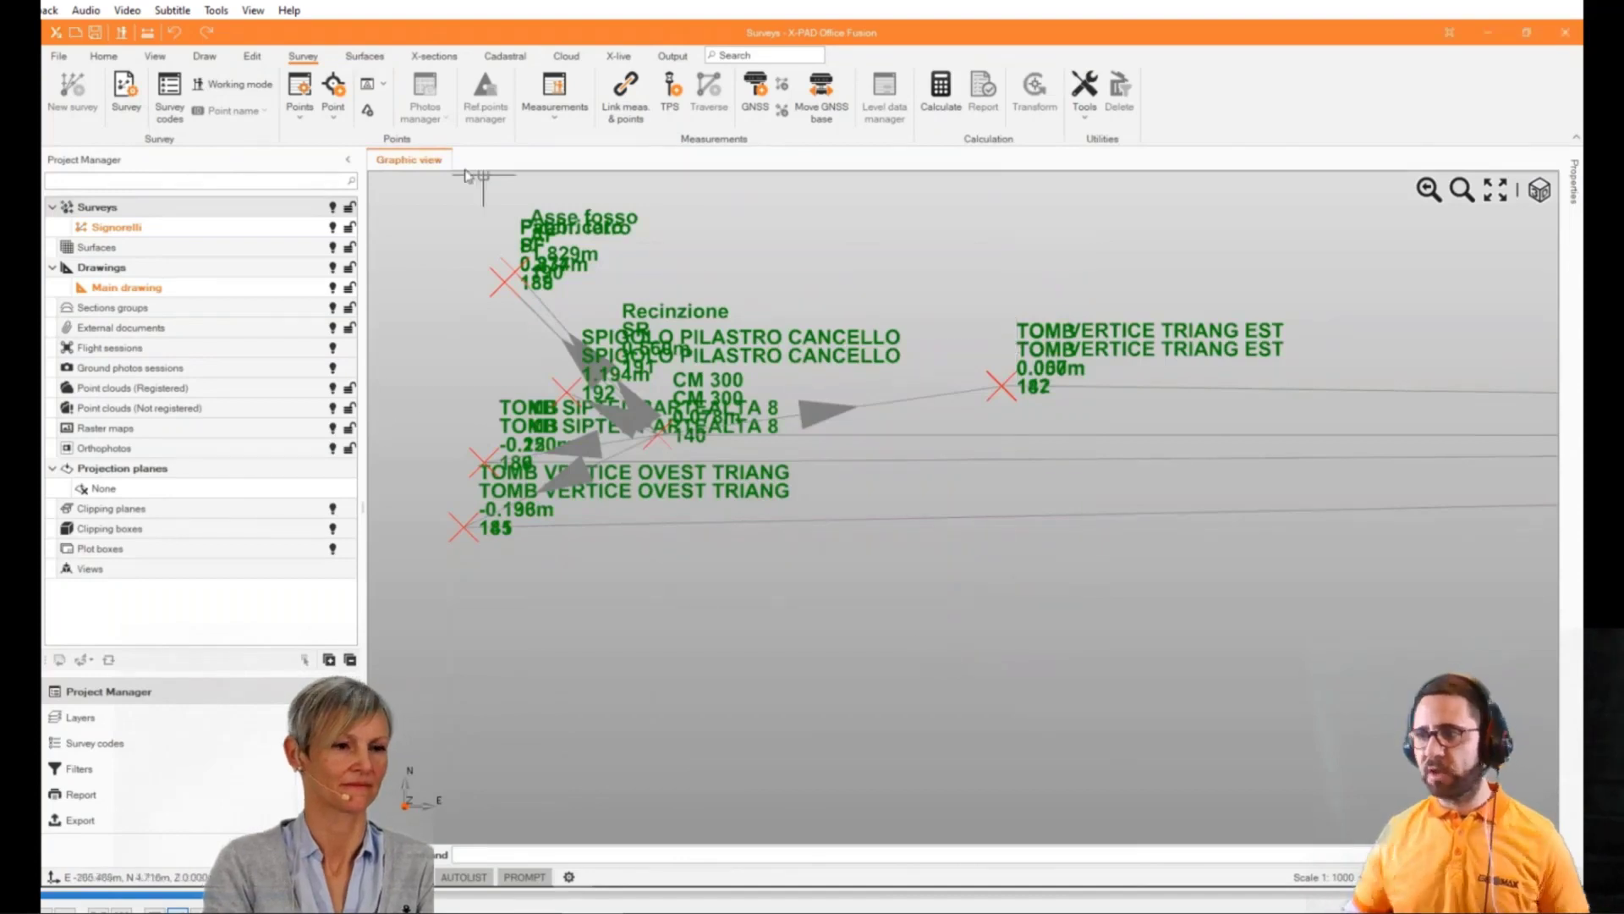
click(154, 57)
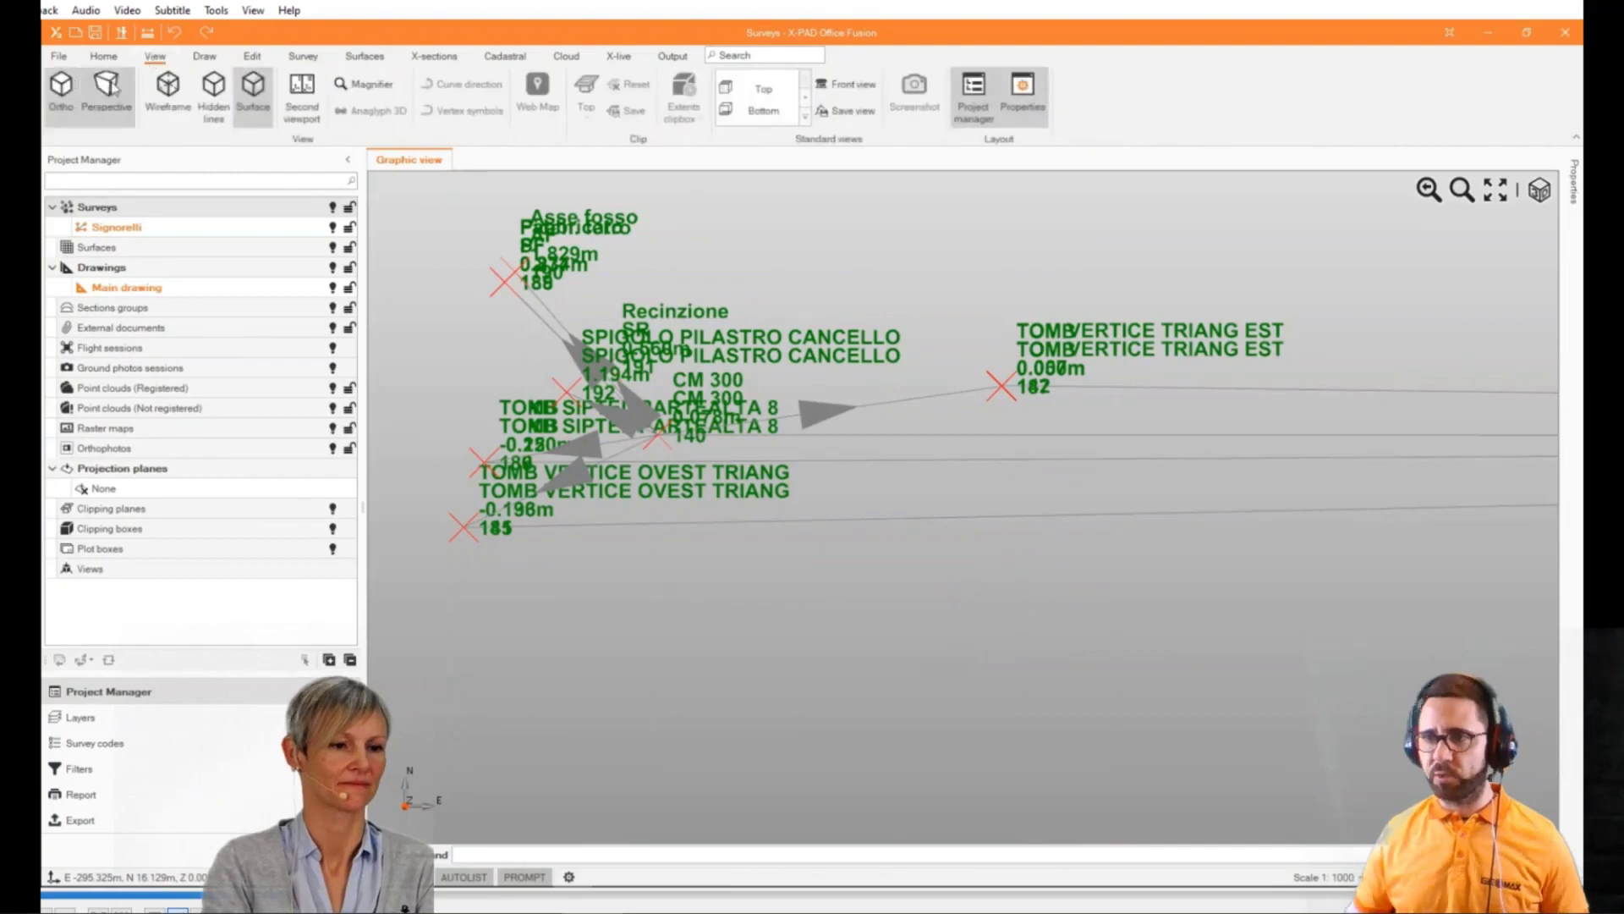
Split the view into two viewports, tilt both into 3D, and show point-name tags
click(309, 100)
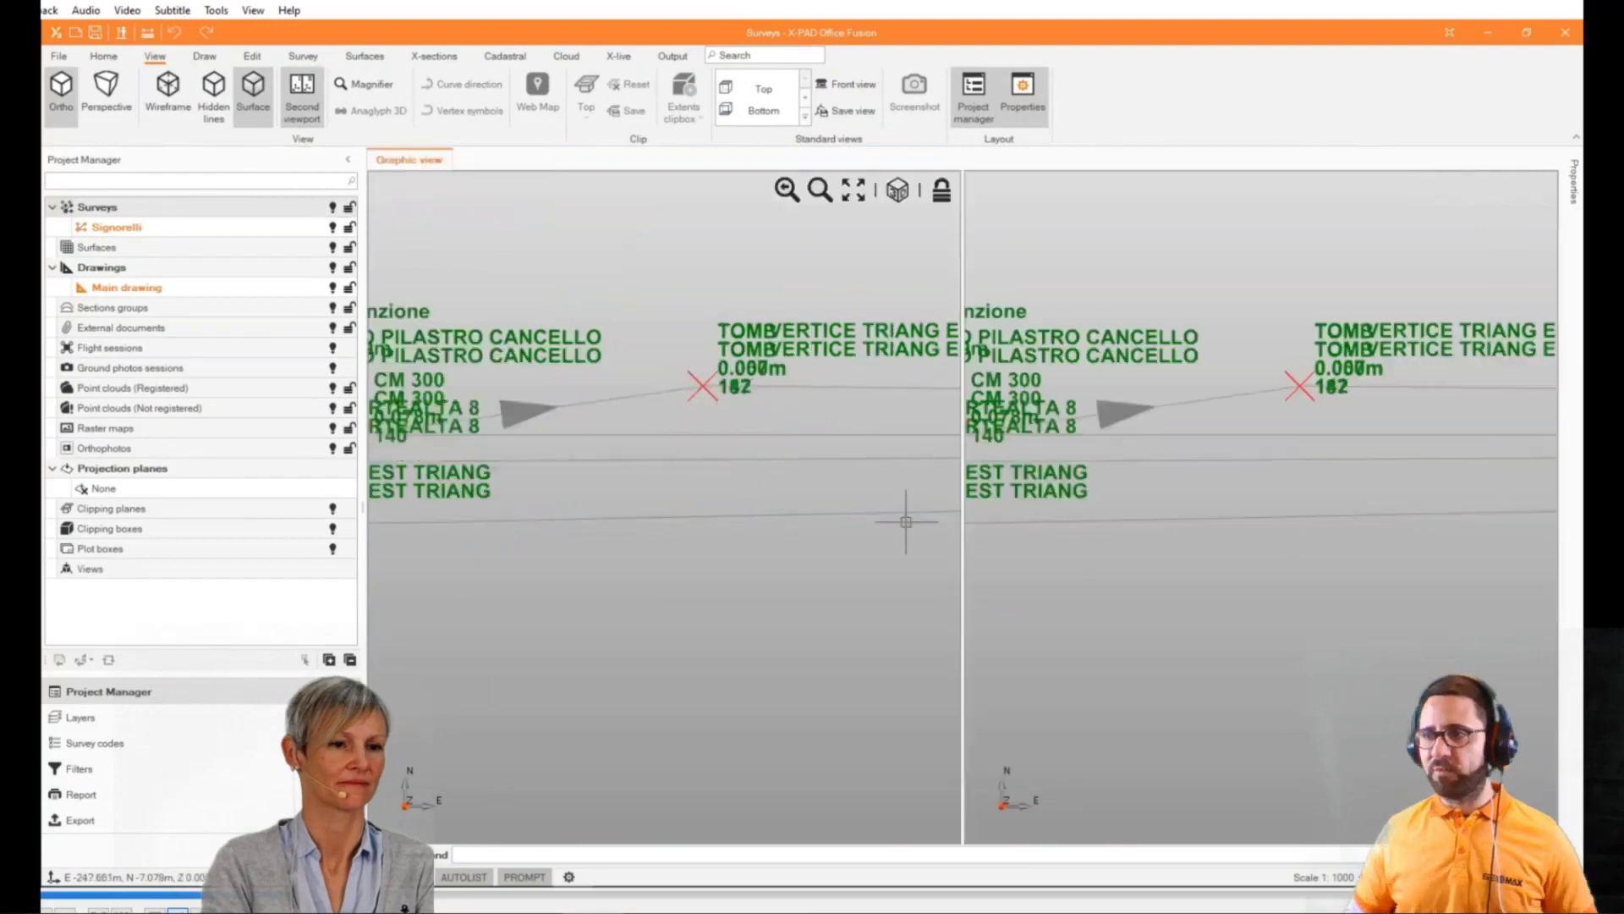
middle_drag(906, 522, 888, 333)
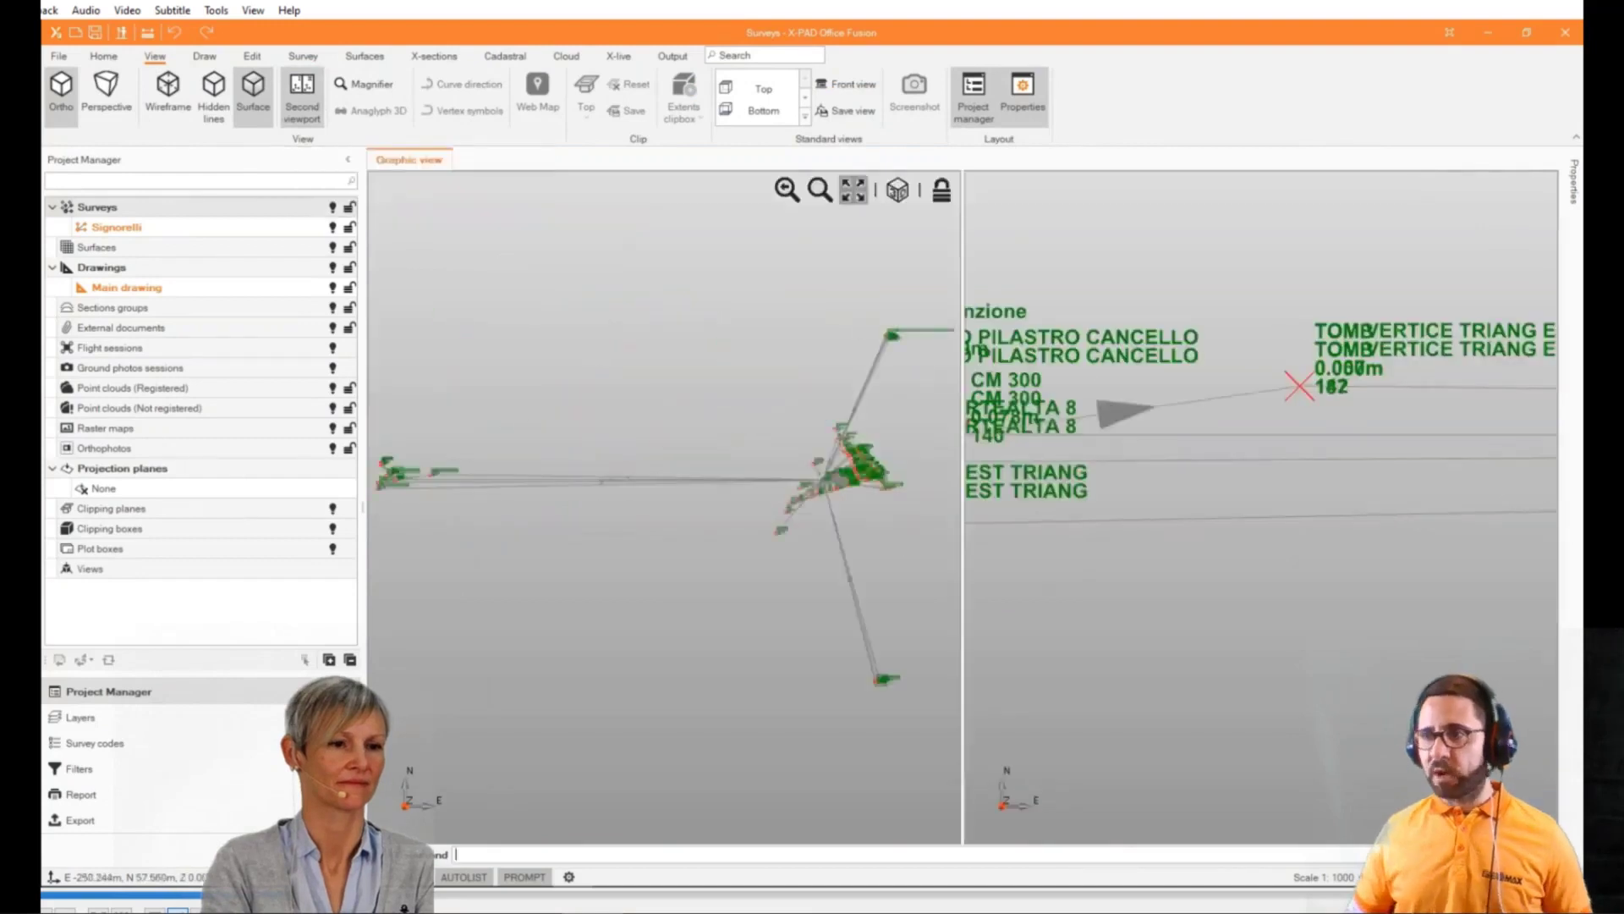
click(146, 35)
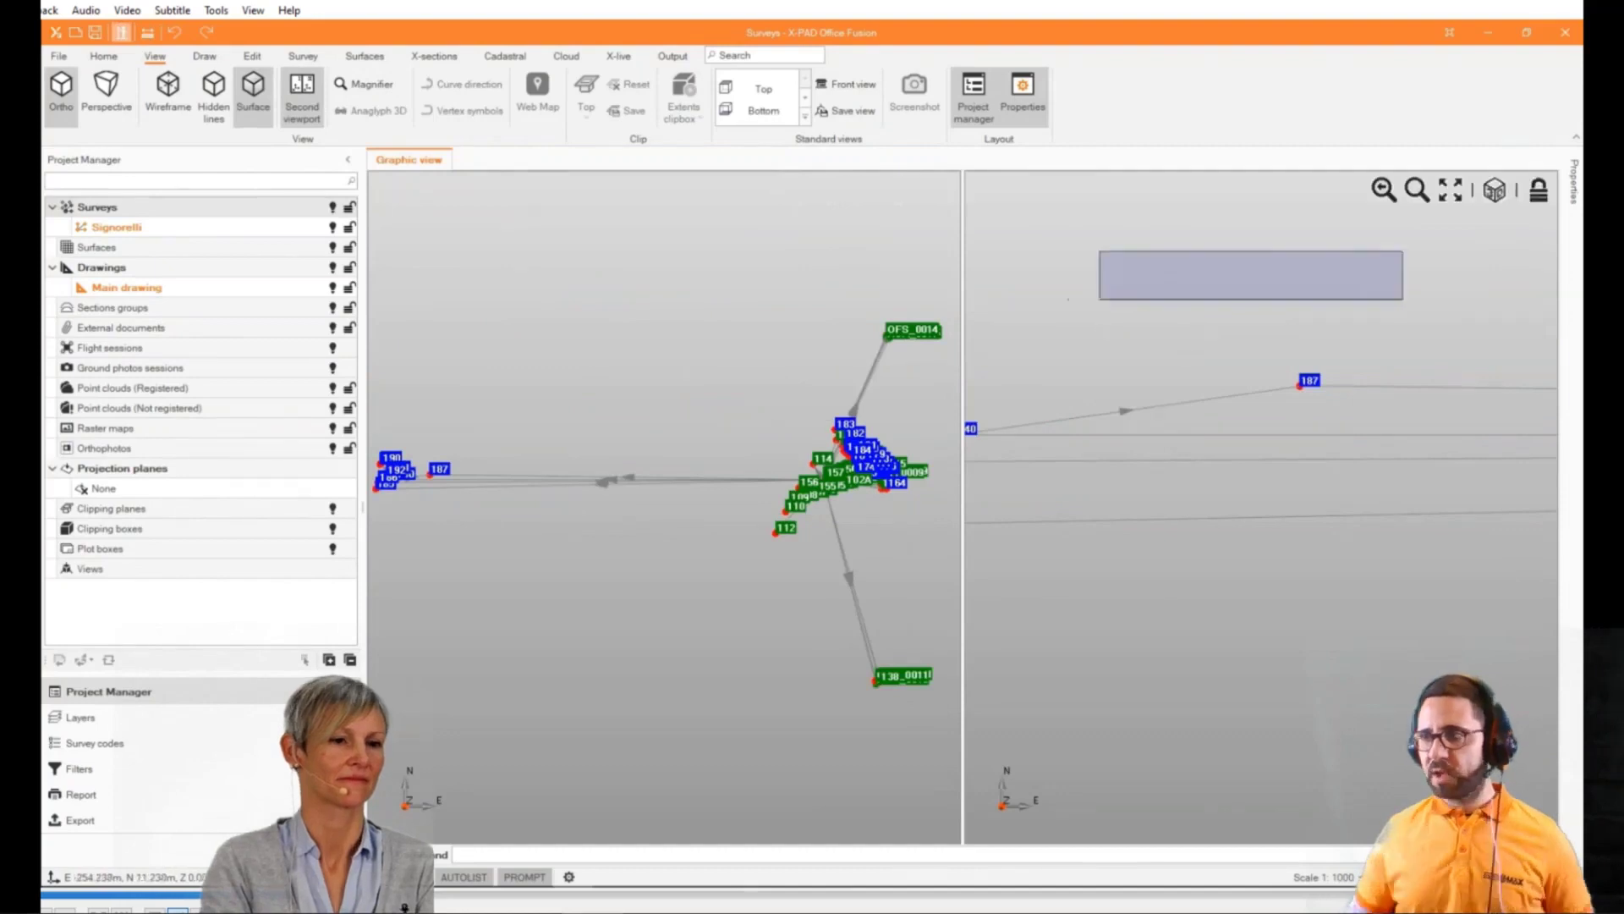
click(1490, 188)
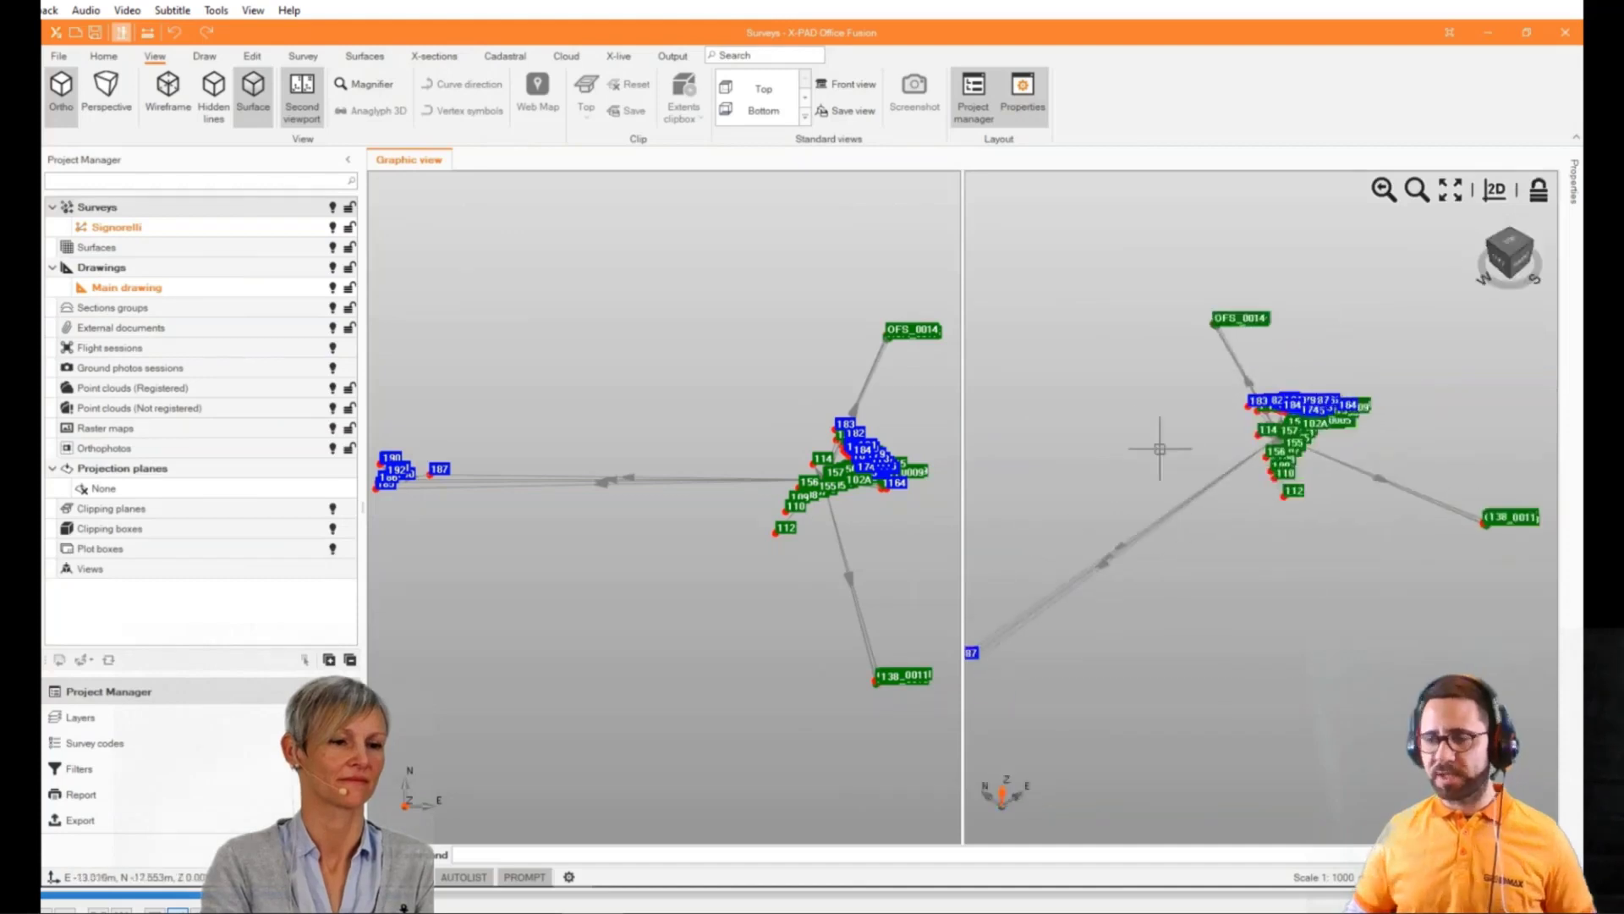
Return to one viewport and identify point 183 at E 11.725, N 32.506, Z -4.379
click(103, 59)
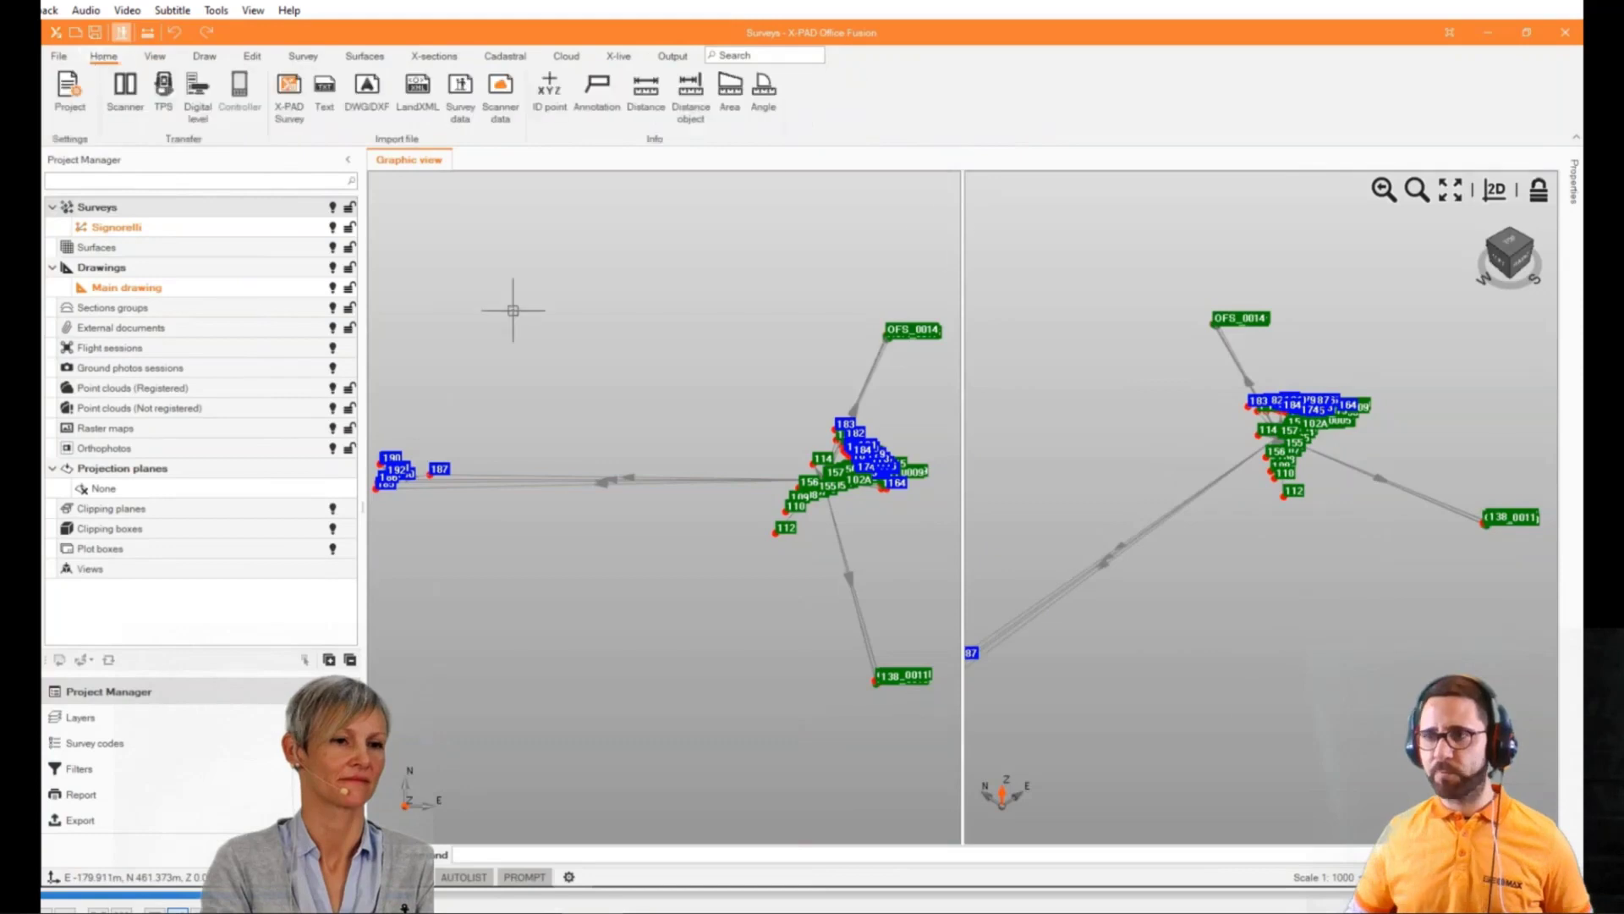
click(549, 93)
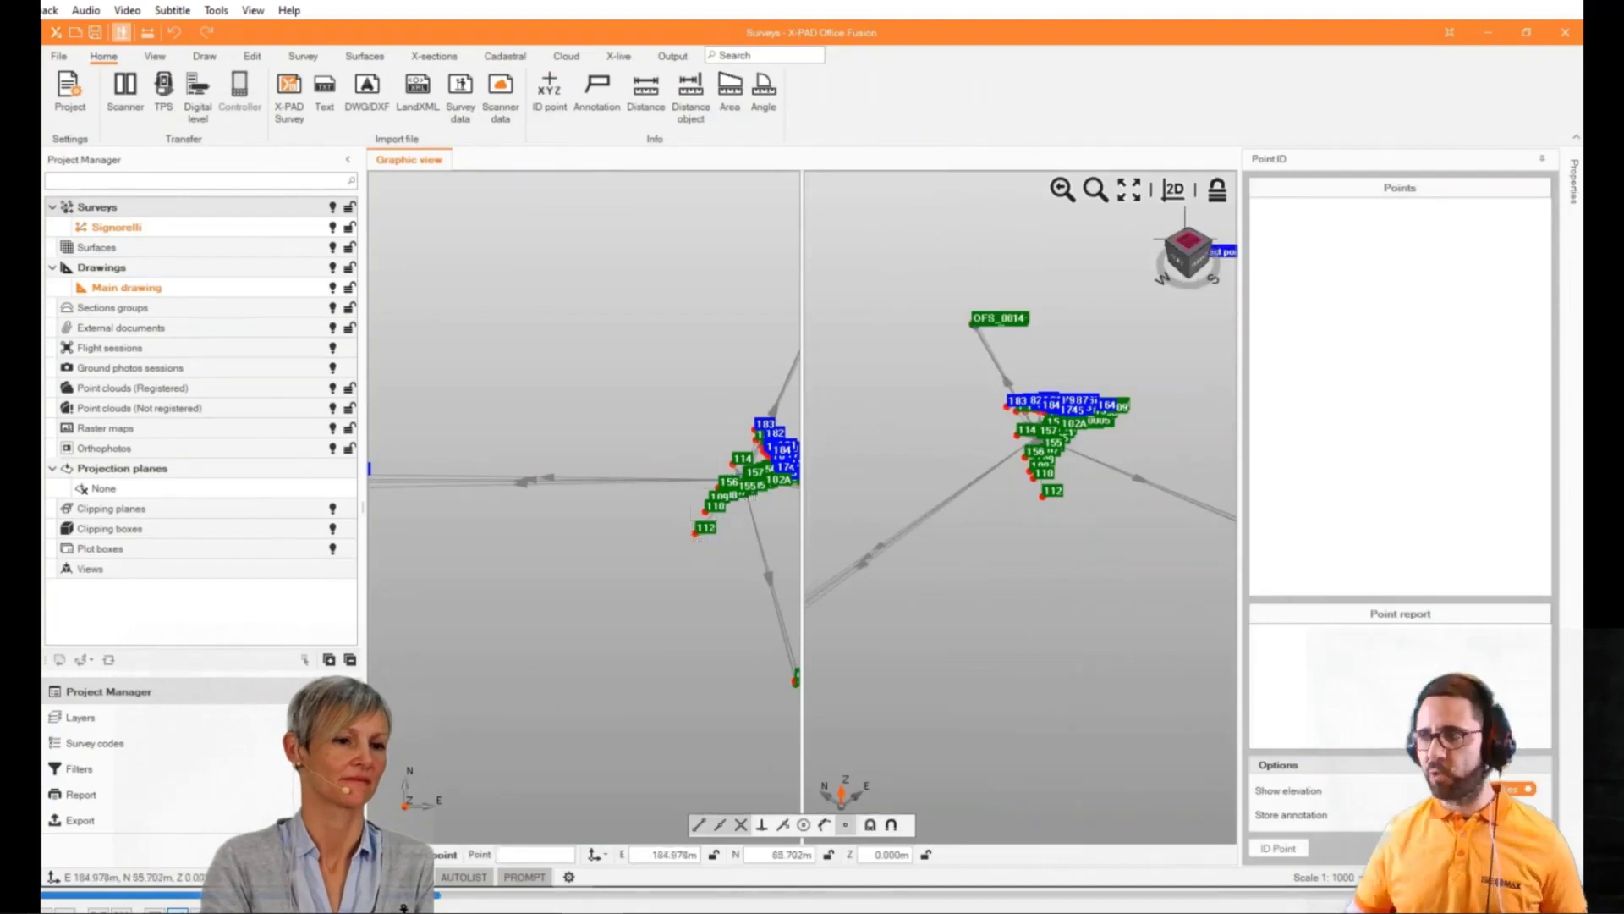
click(155, 55)
click(302, 95)
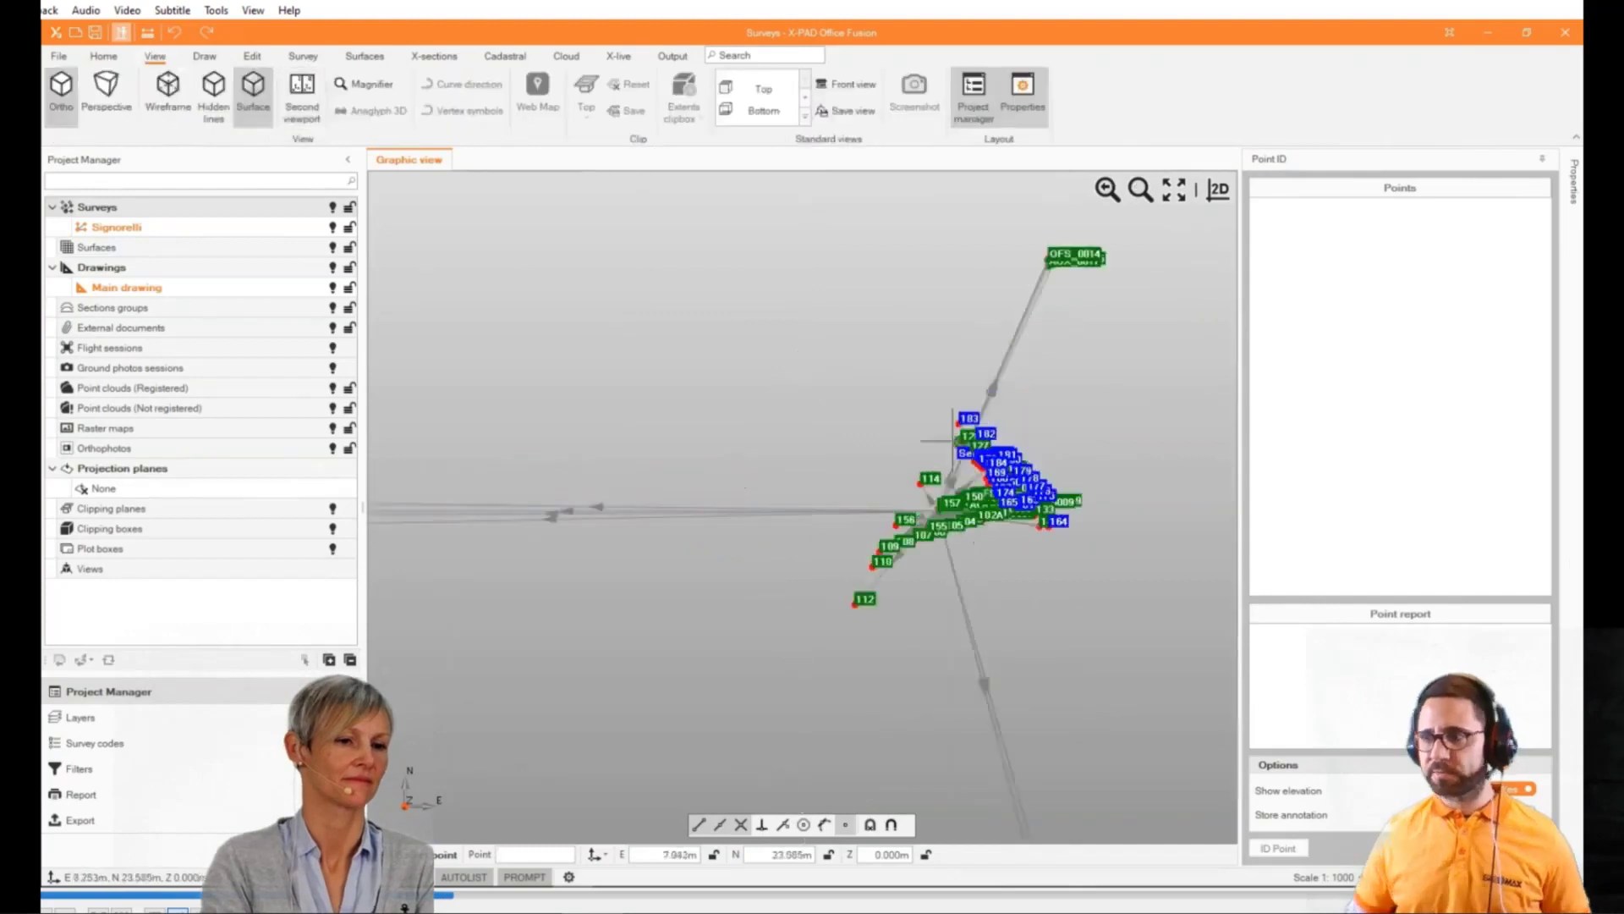
click(965, 422)
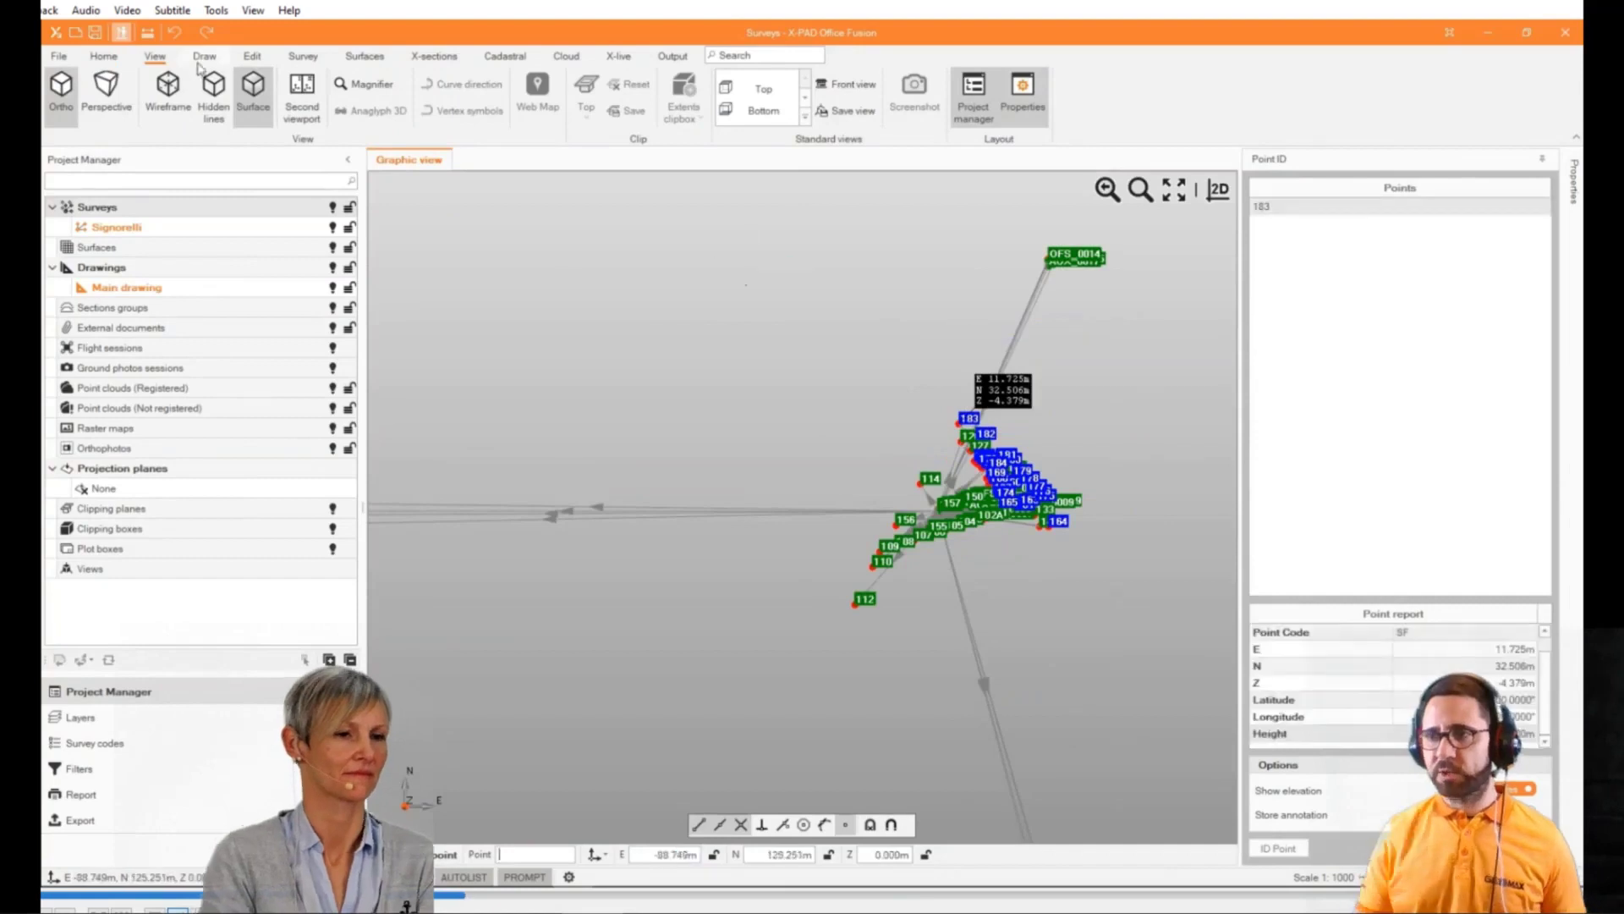
click(103, 56)
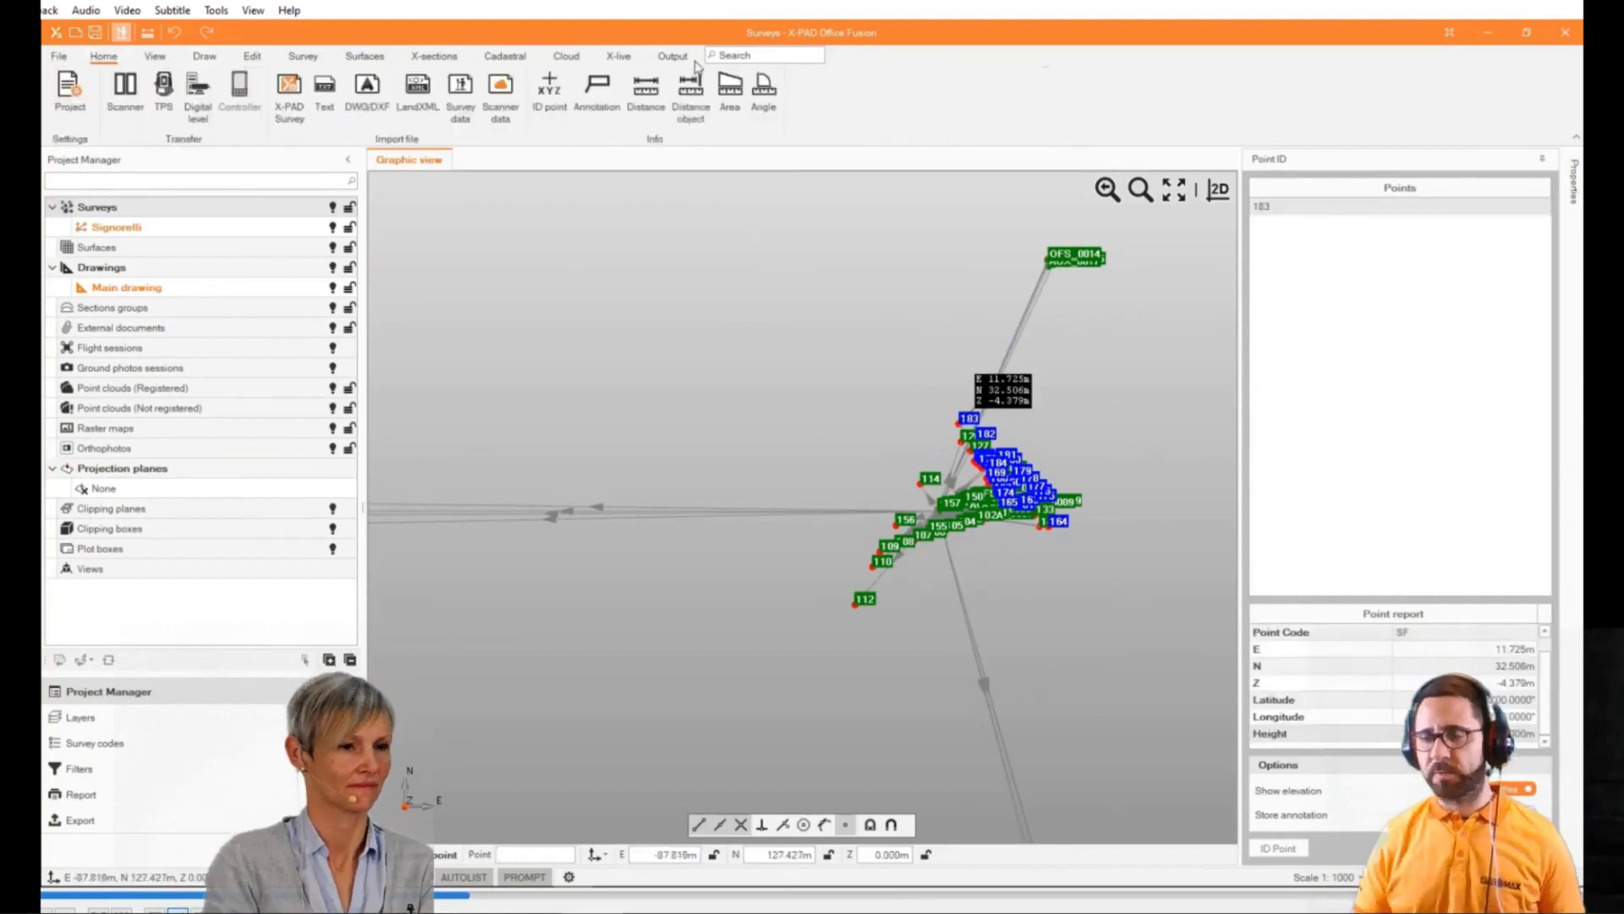
Measure point 111 to AUX_0015: 152.244 m in plan, 152.276 m in 3D, slope -2.05%
click(645, 95)
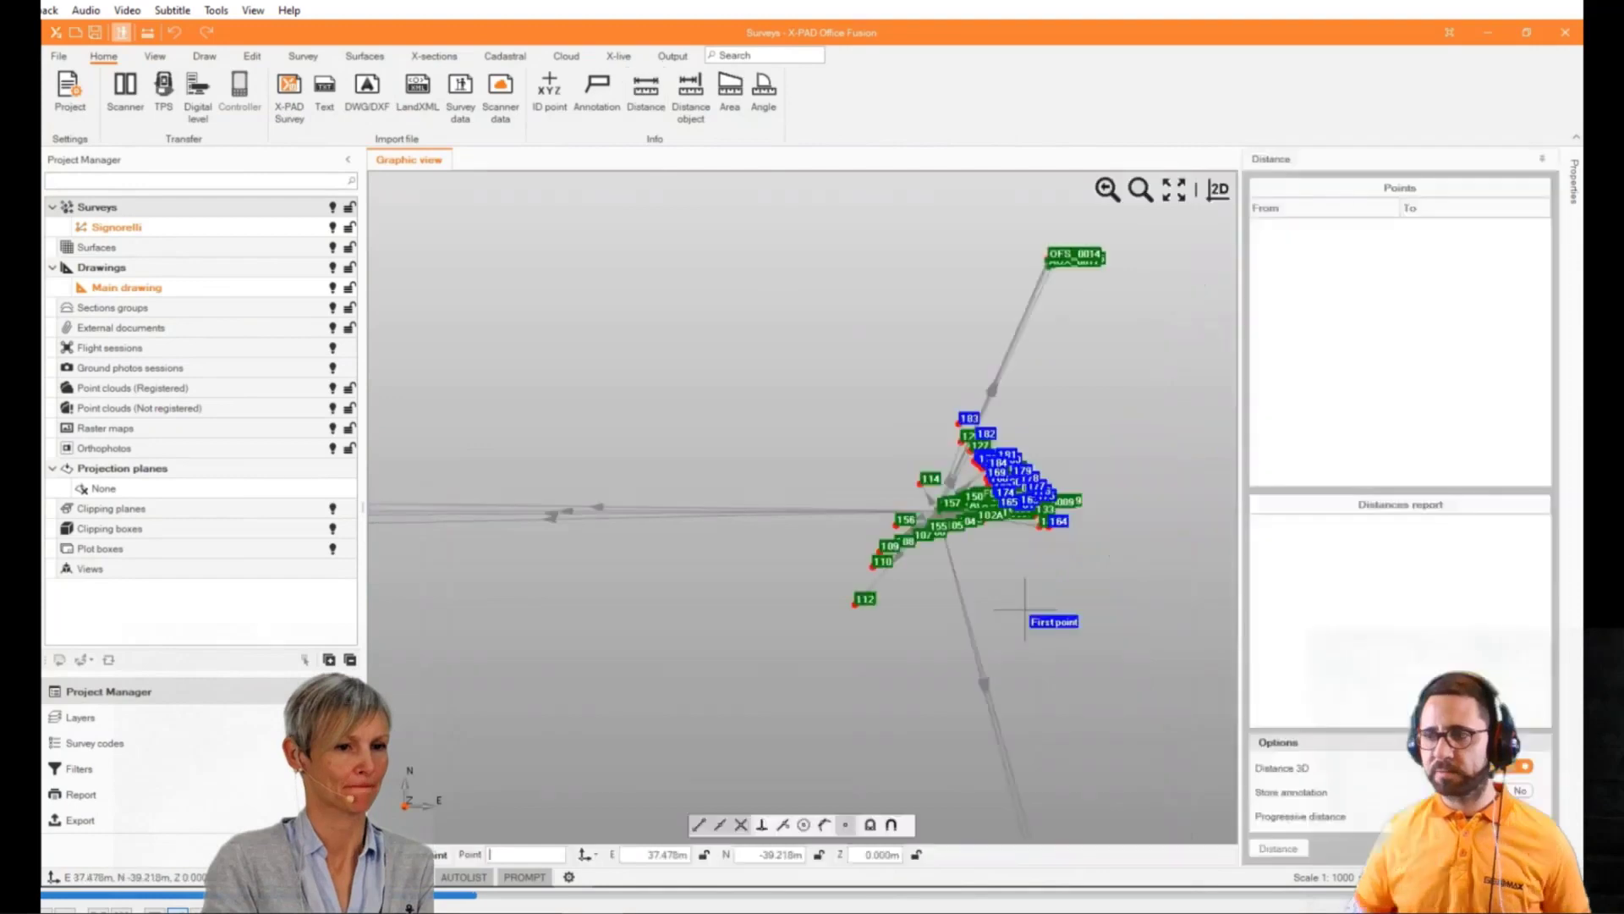
click(852, 607)
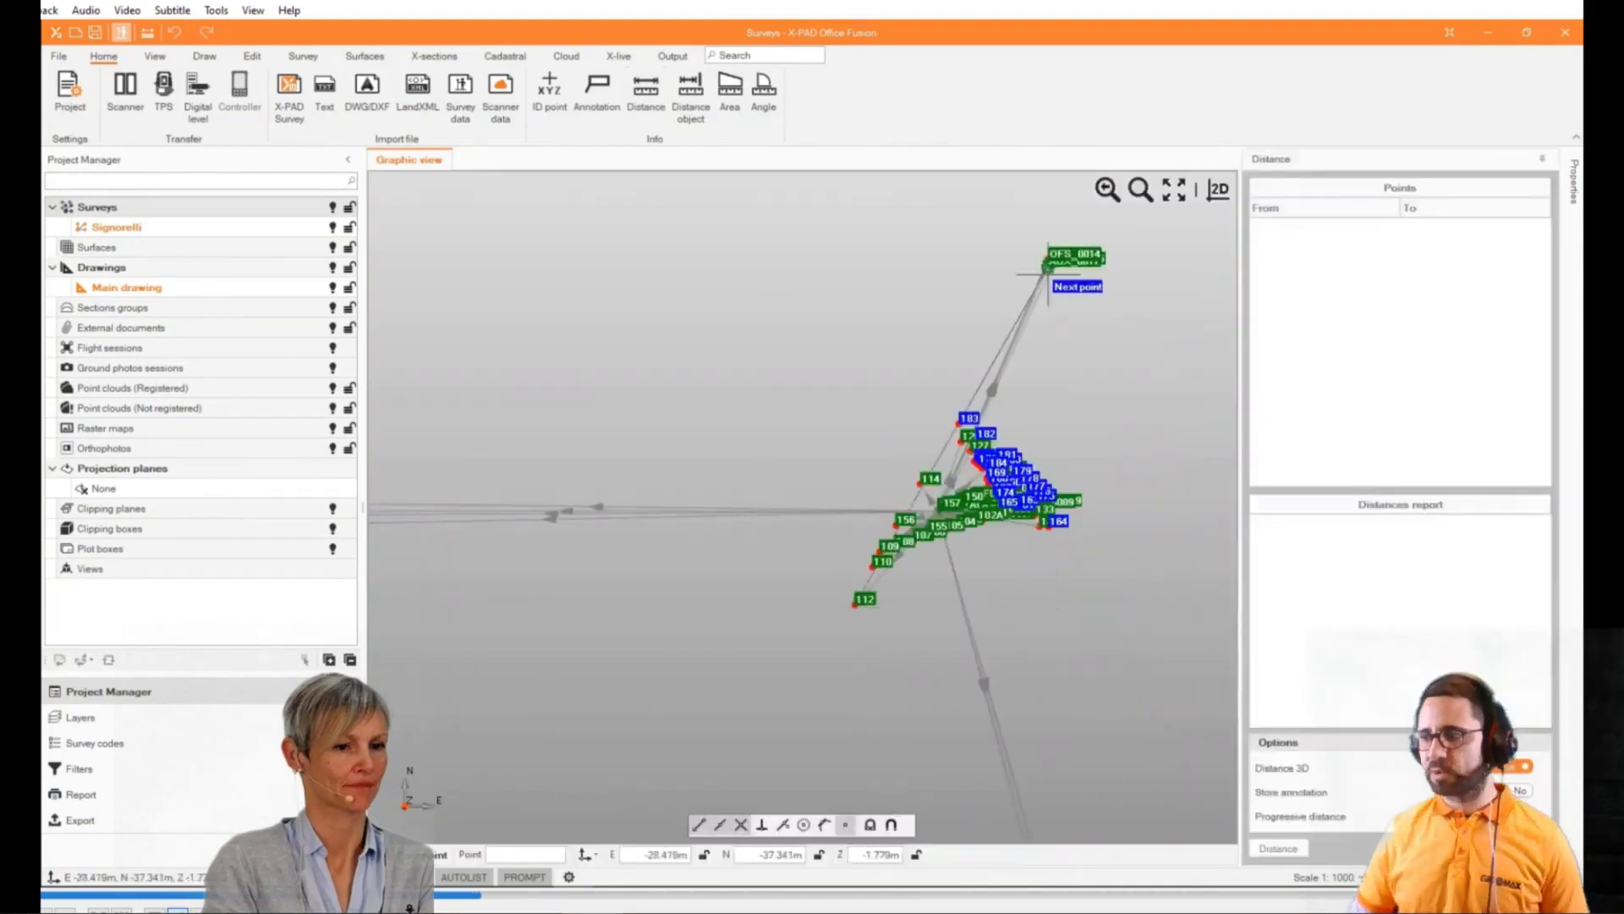
click(1053, 260)
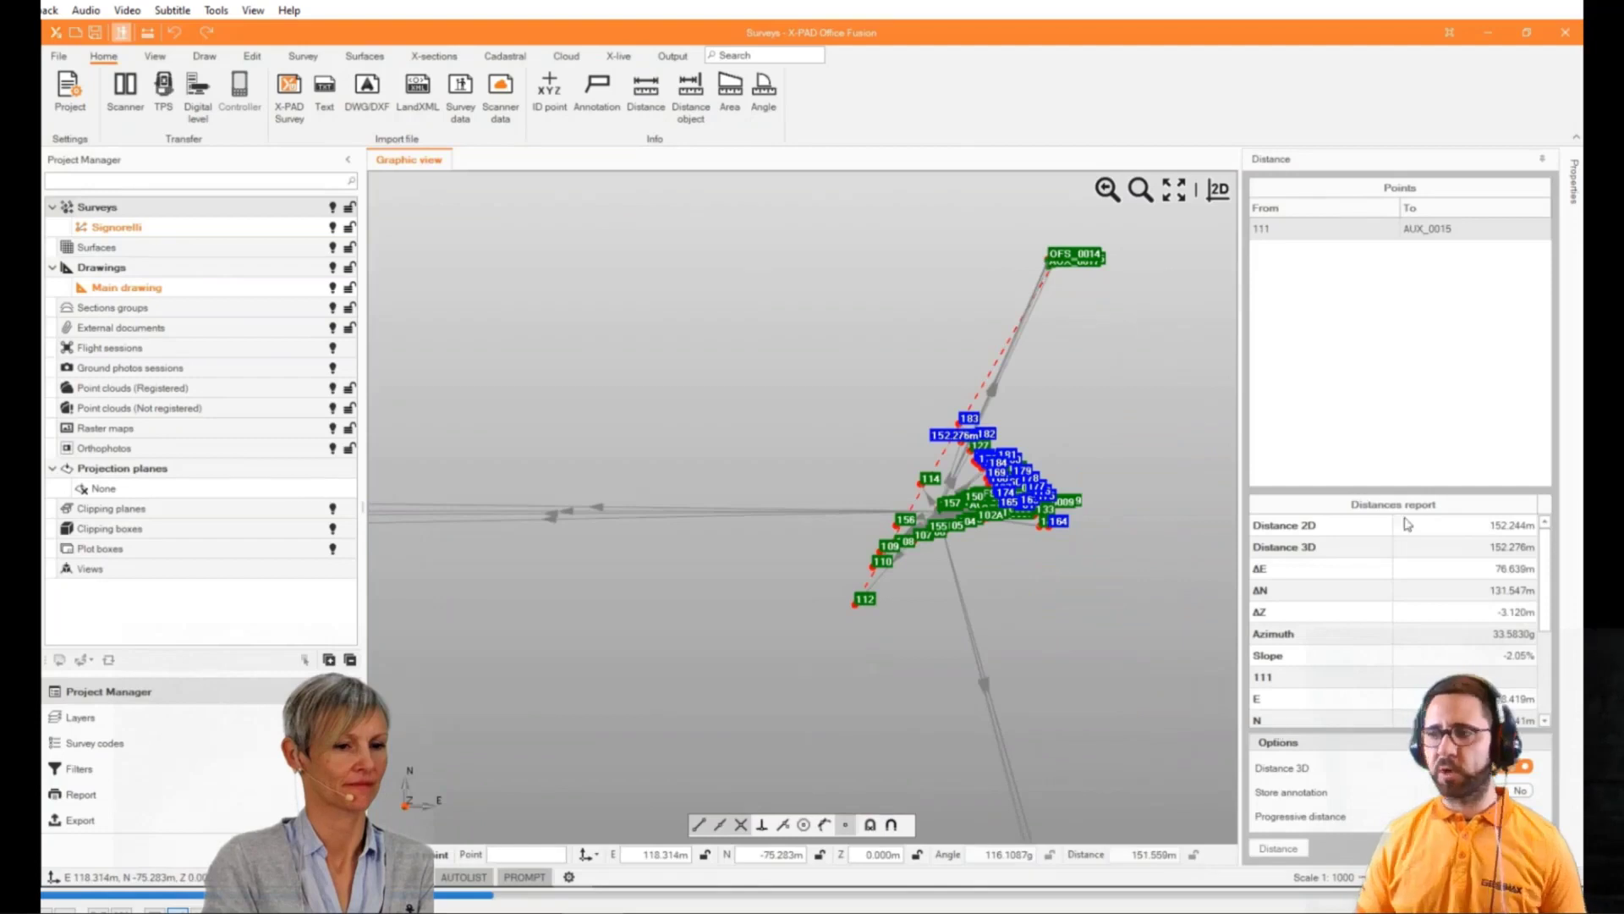
click(1548, 561)
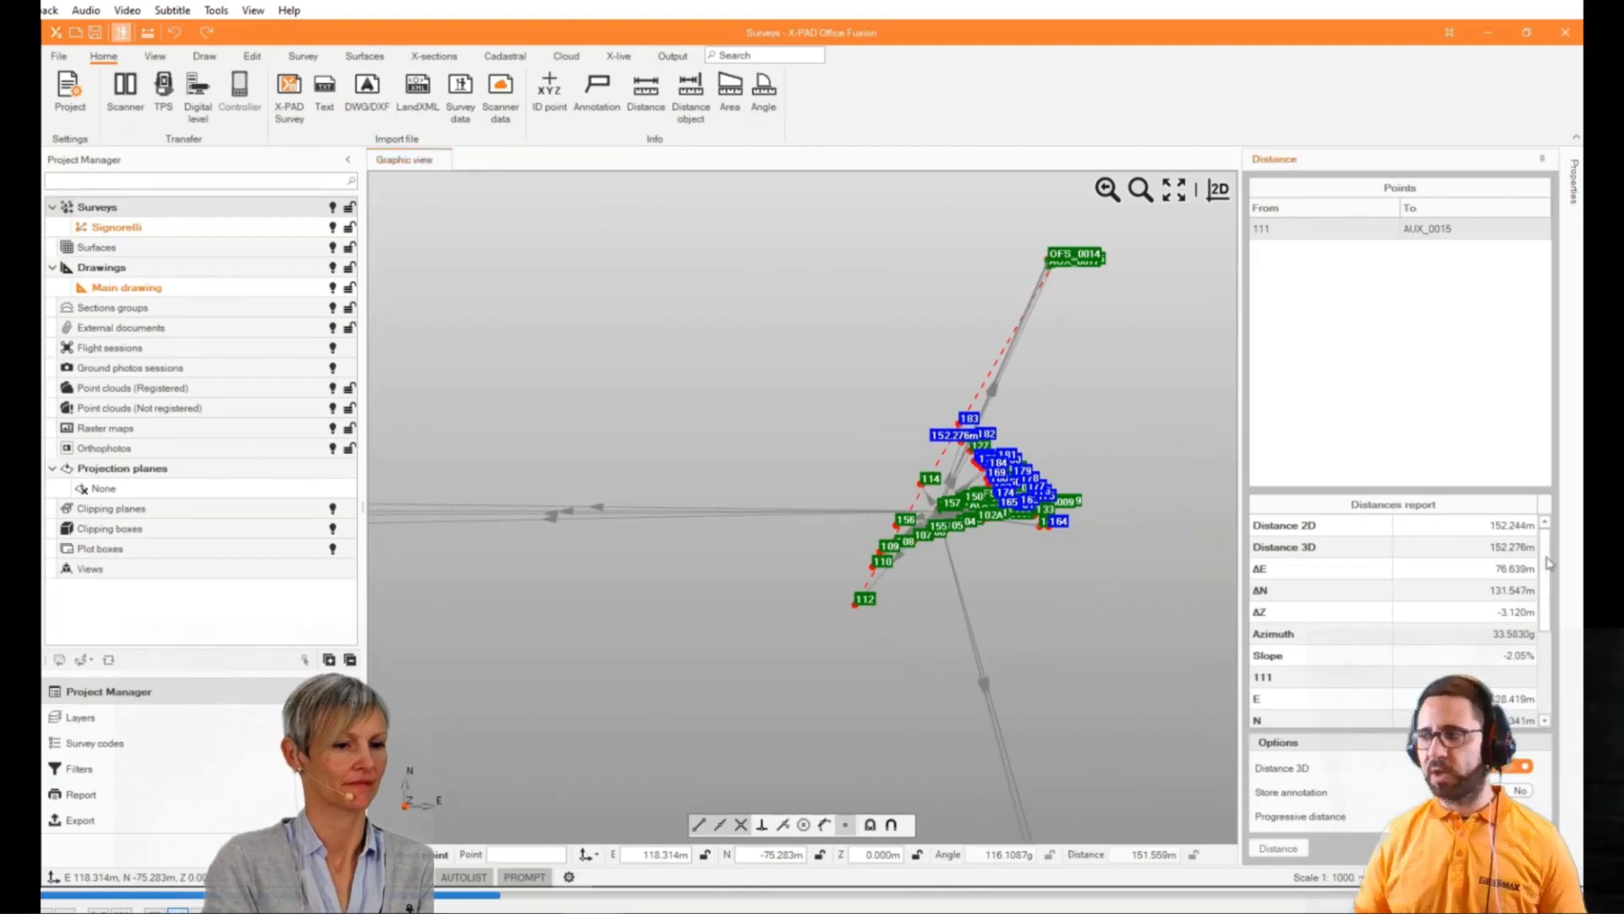
drag(1549, 563, 1548, 633)
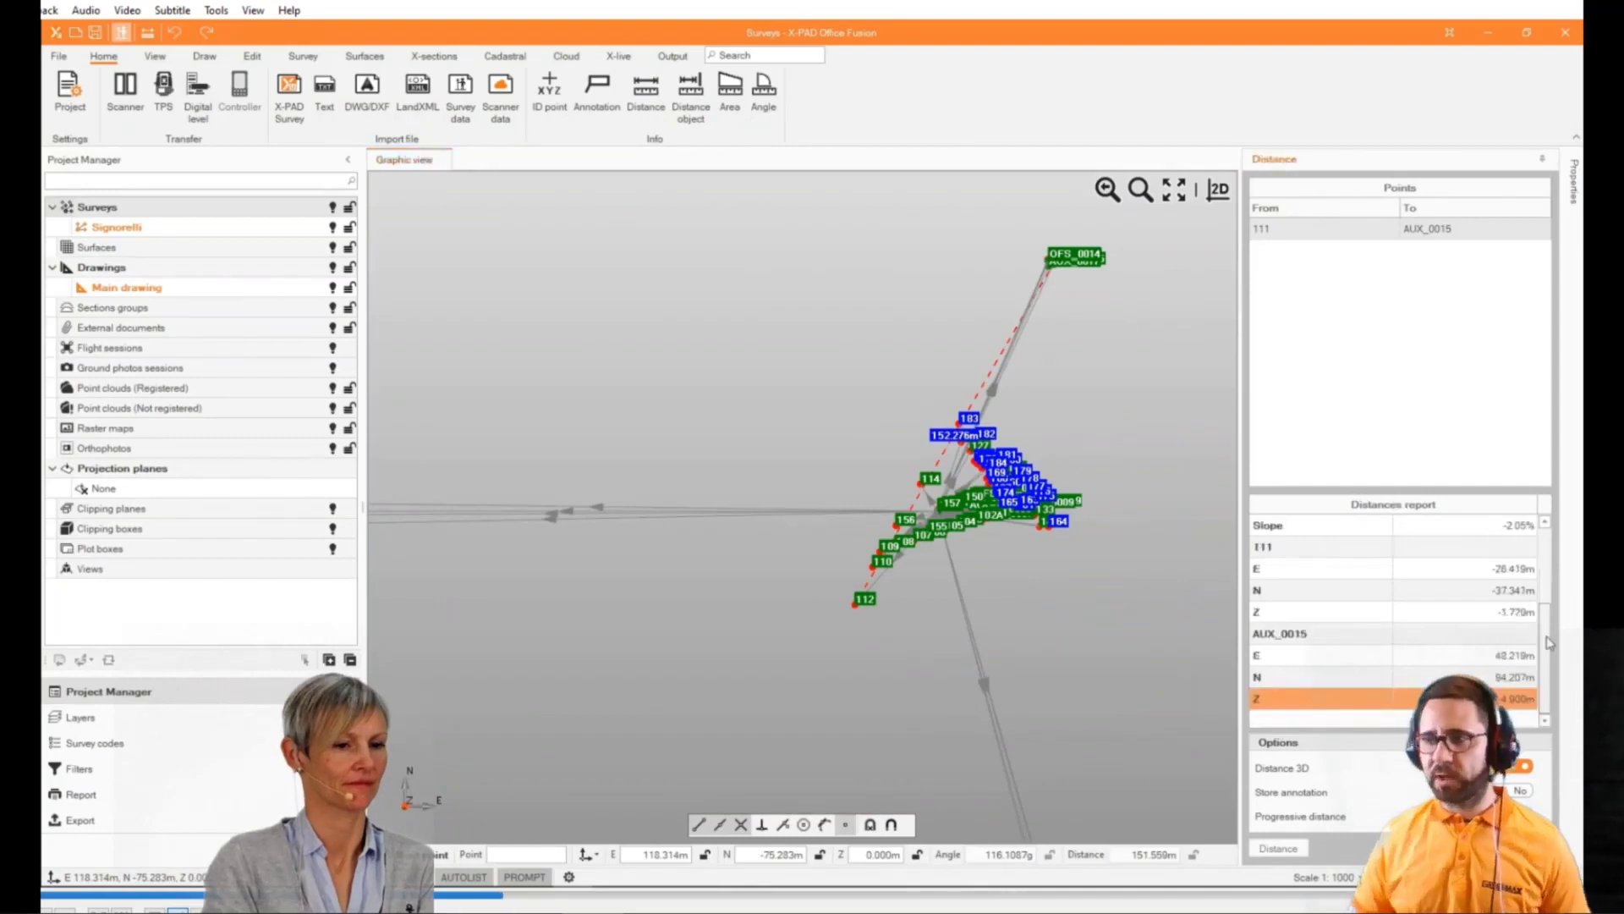
scroll(1488, 575, up, 3)
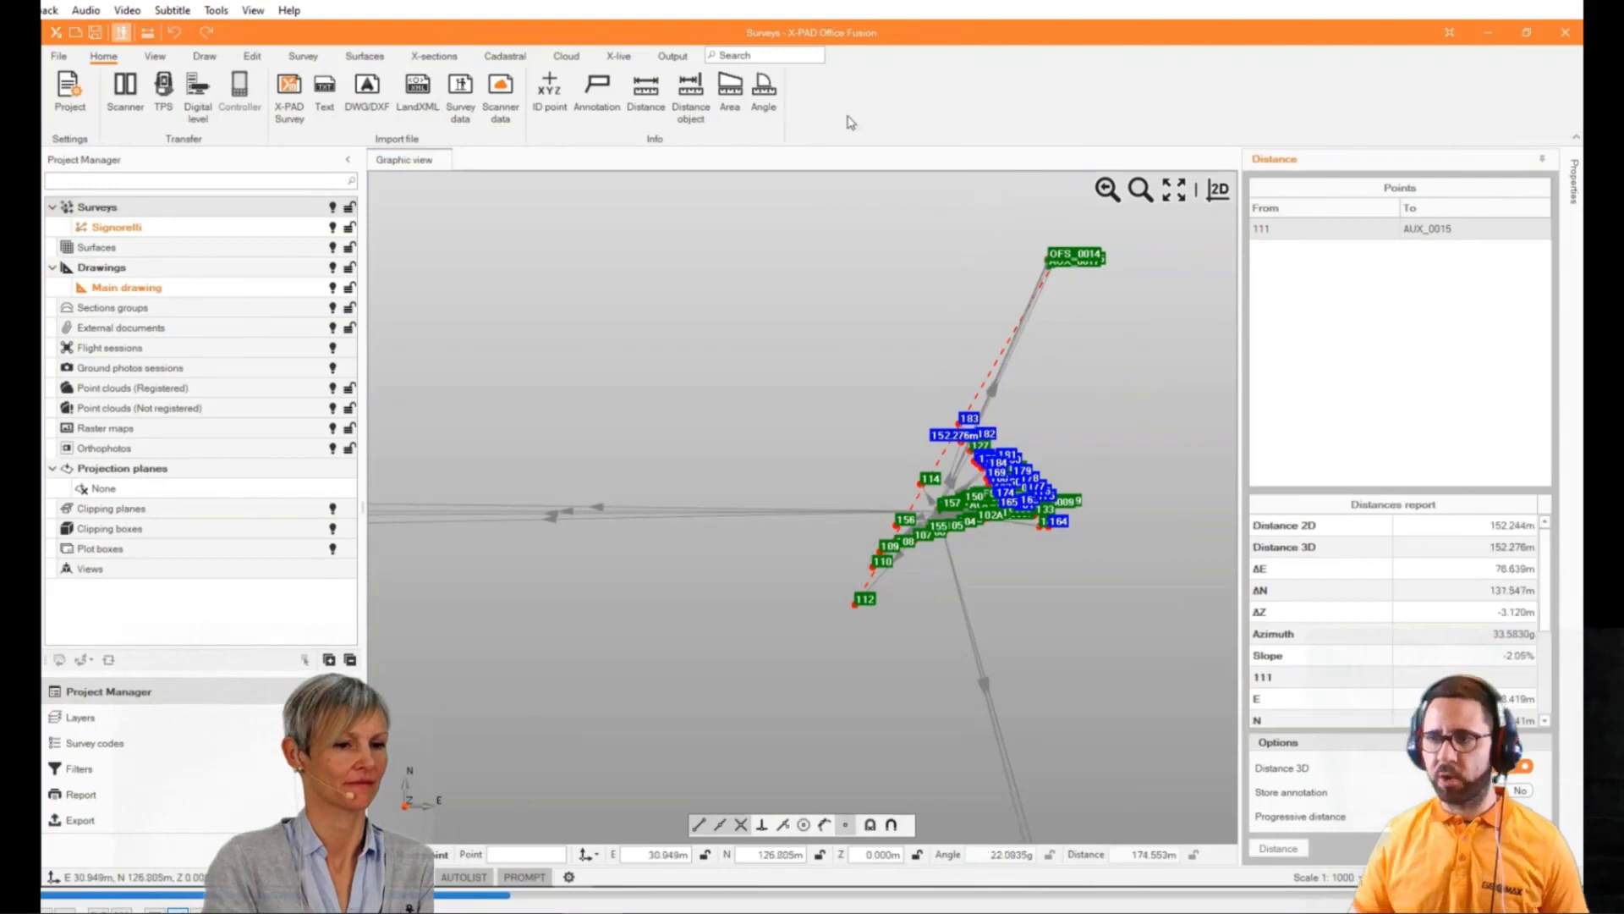
click(729, 93)
Measure a trial area through points 112, 110 and 114, then clear it
scroll(651, 507, up, 3)
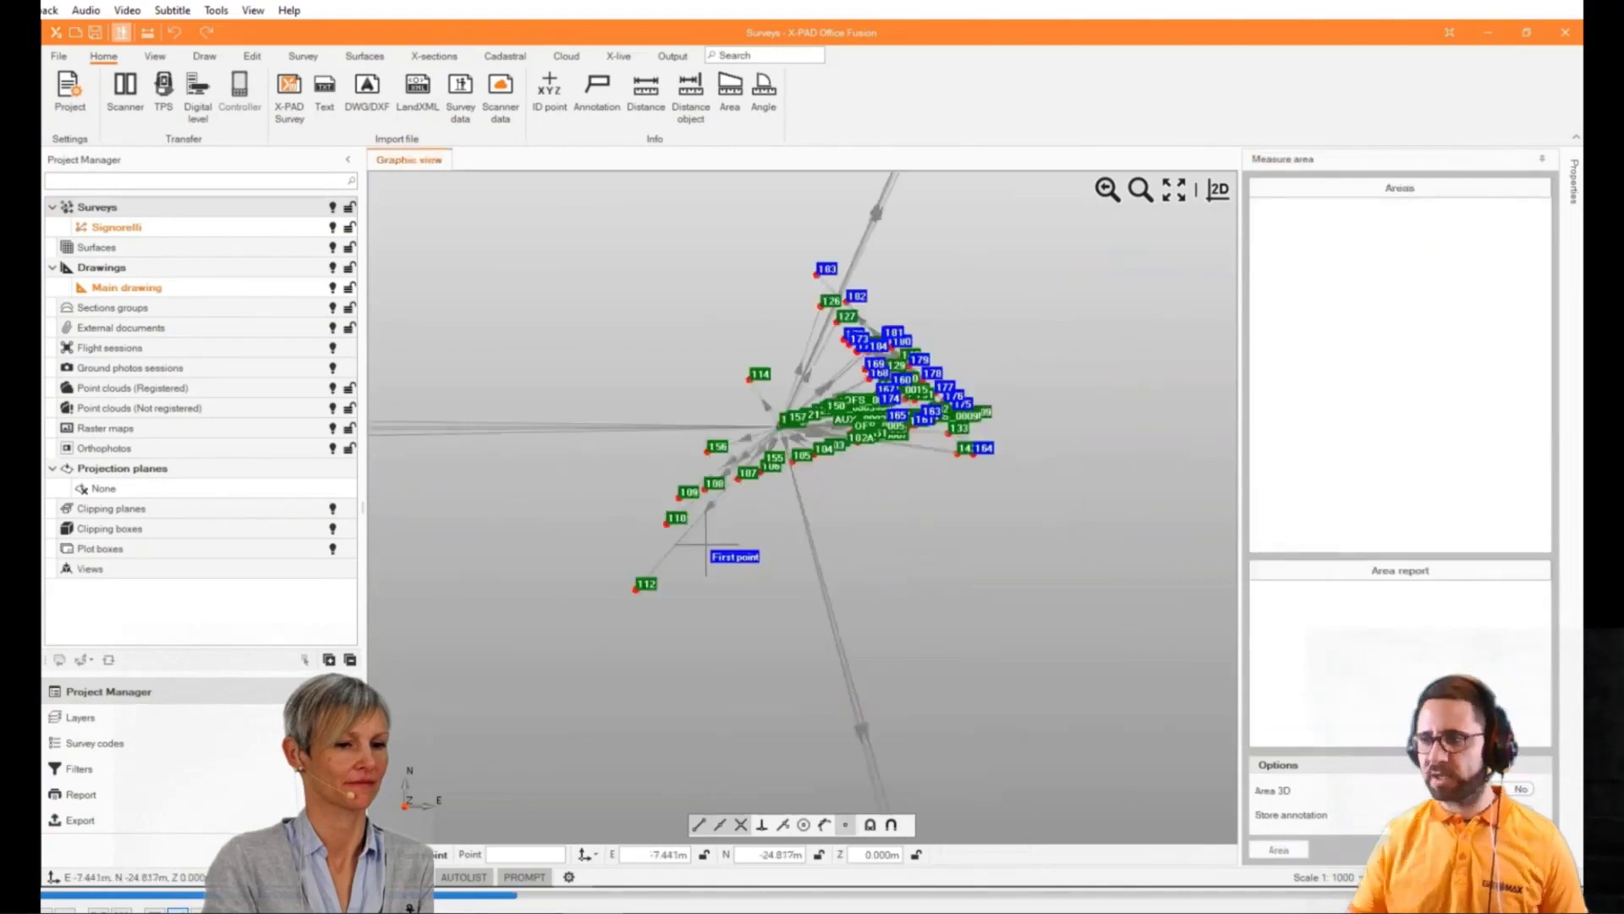
click(638, 590)
scroll(669, 524, up, 2)
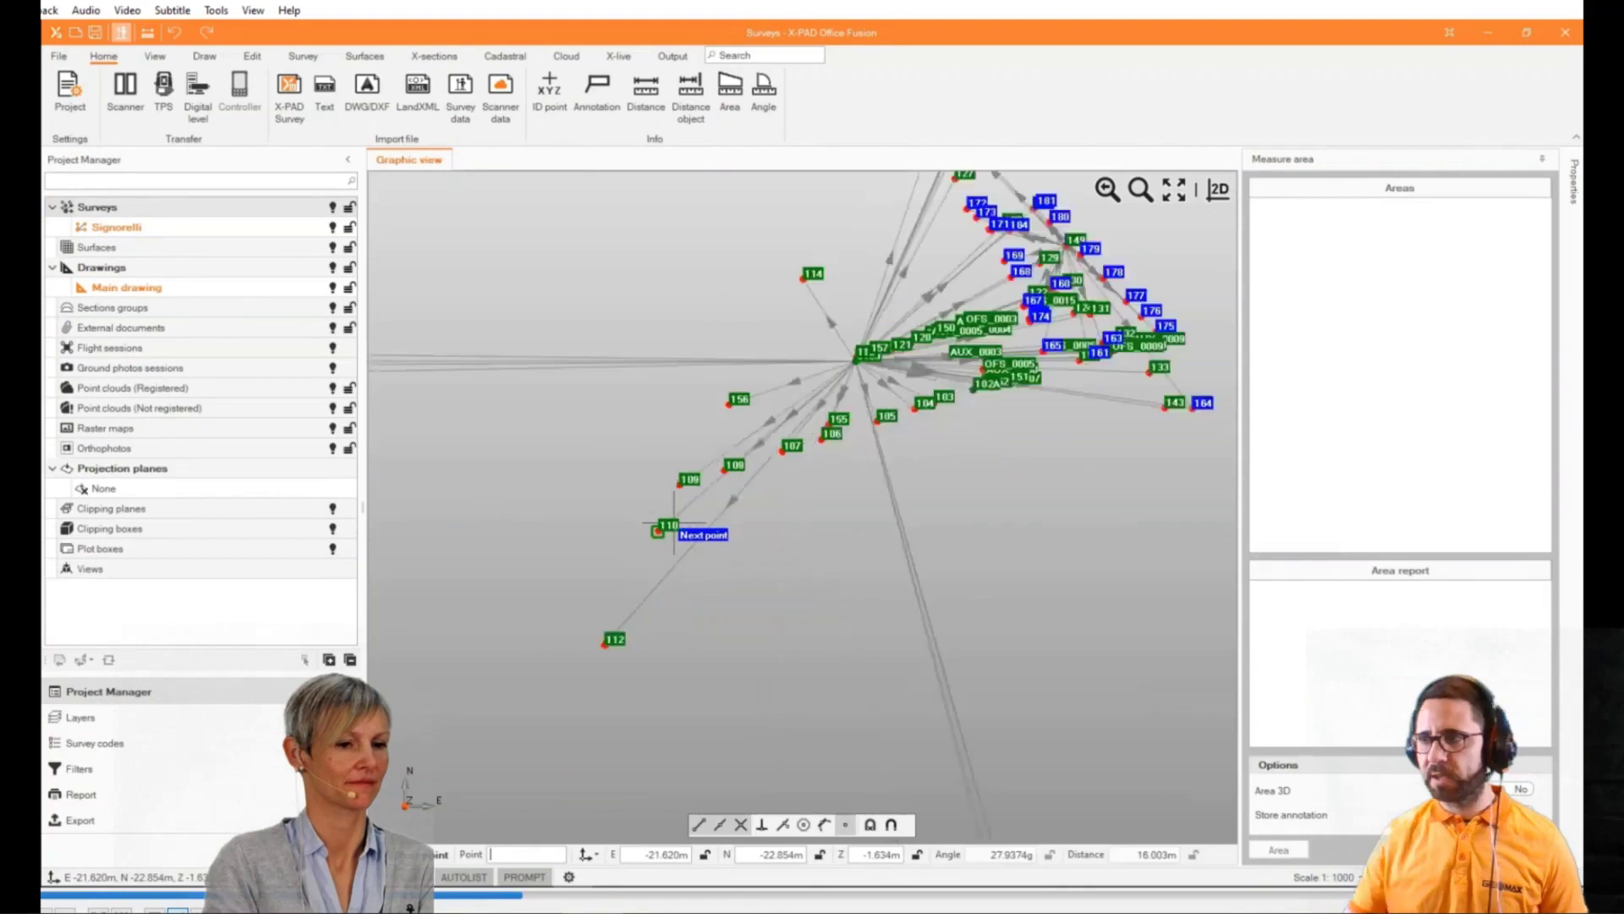
click(658, 530)
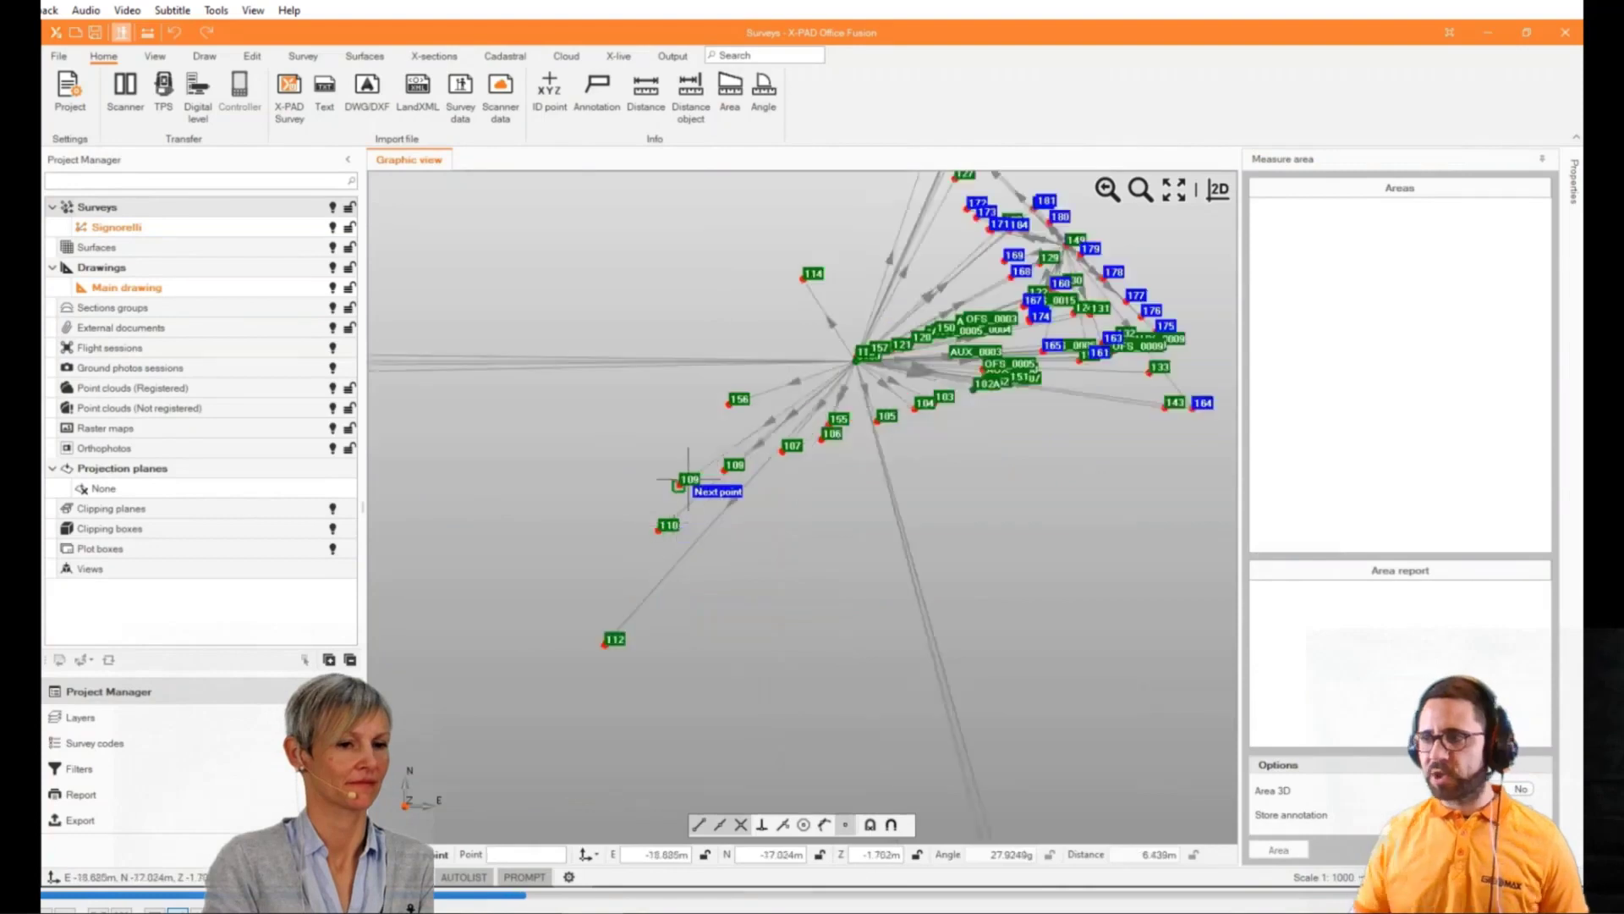
click(797, 288)
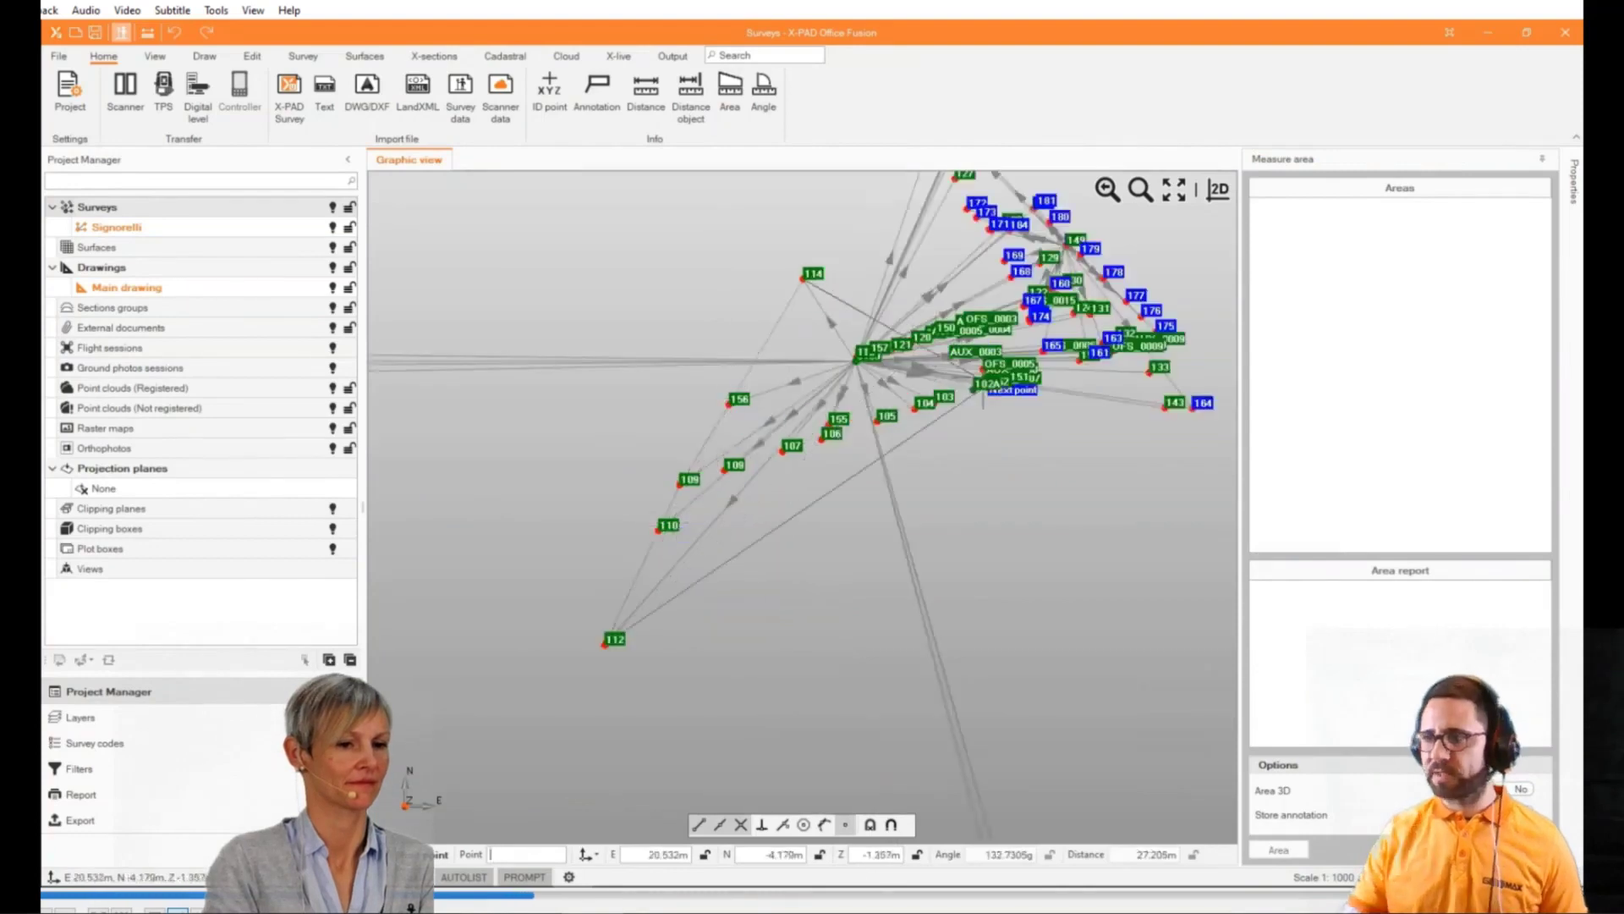
right_click(814, 544)
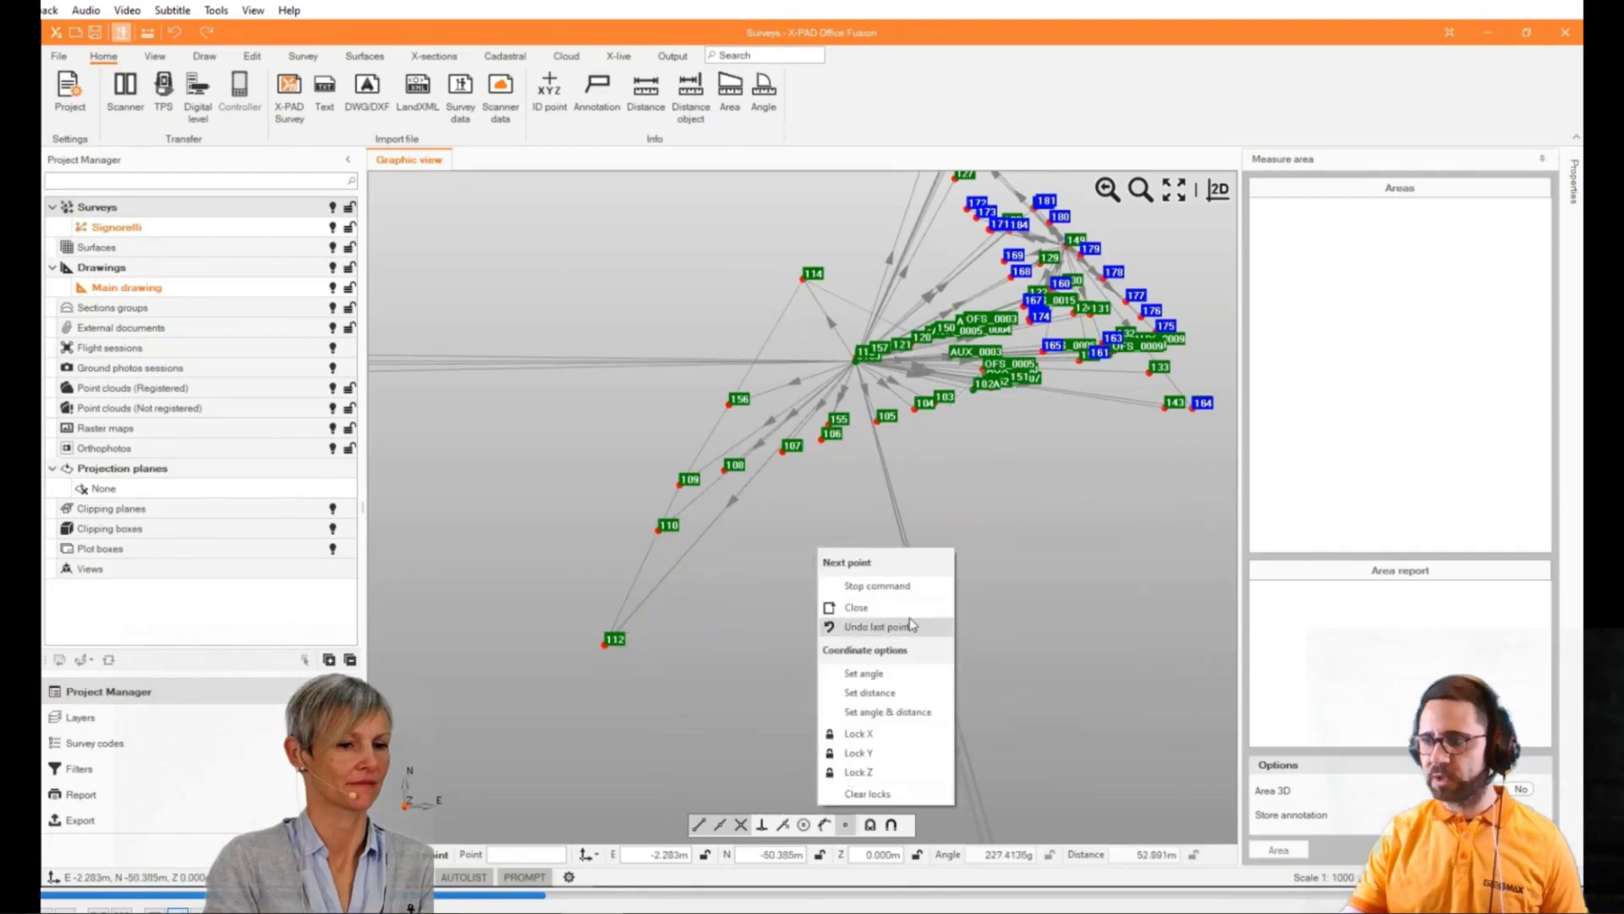
click(850, 607)
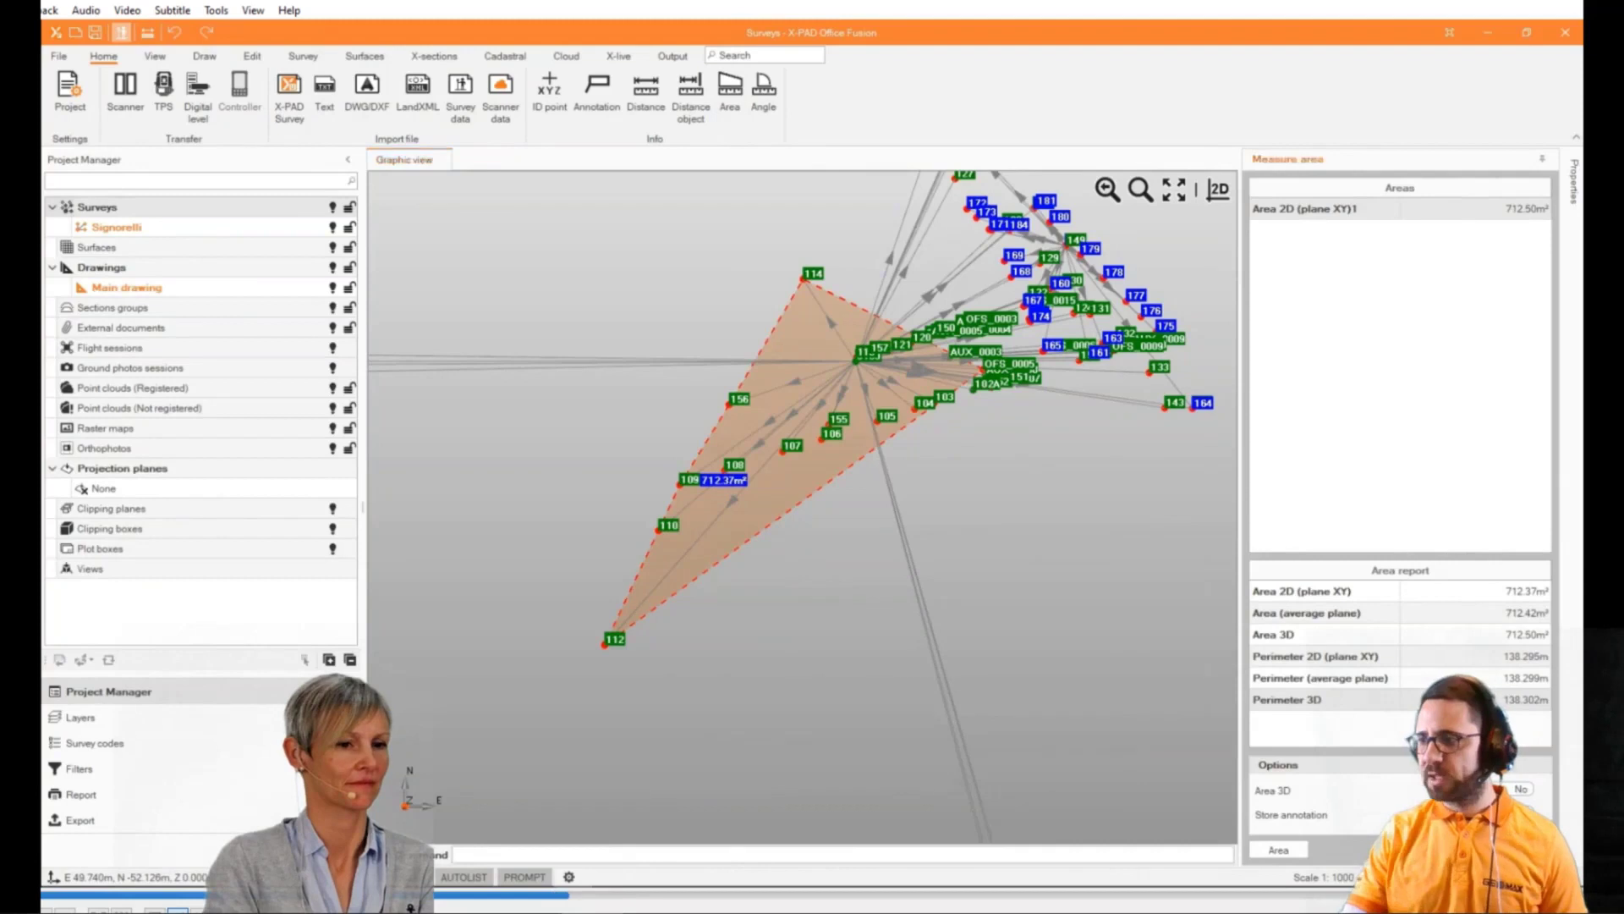
click(1527, 801)
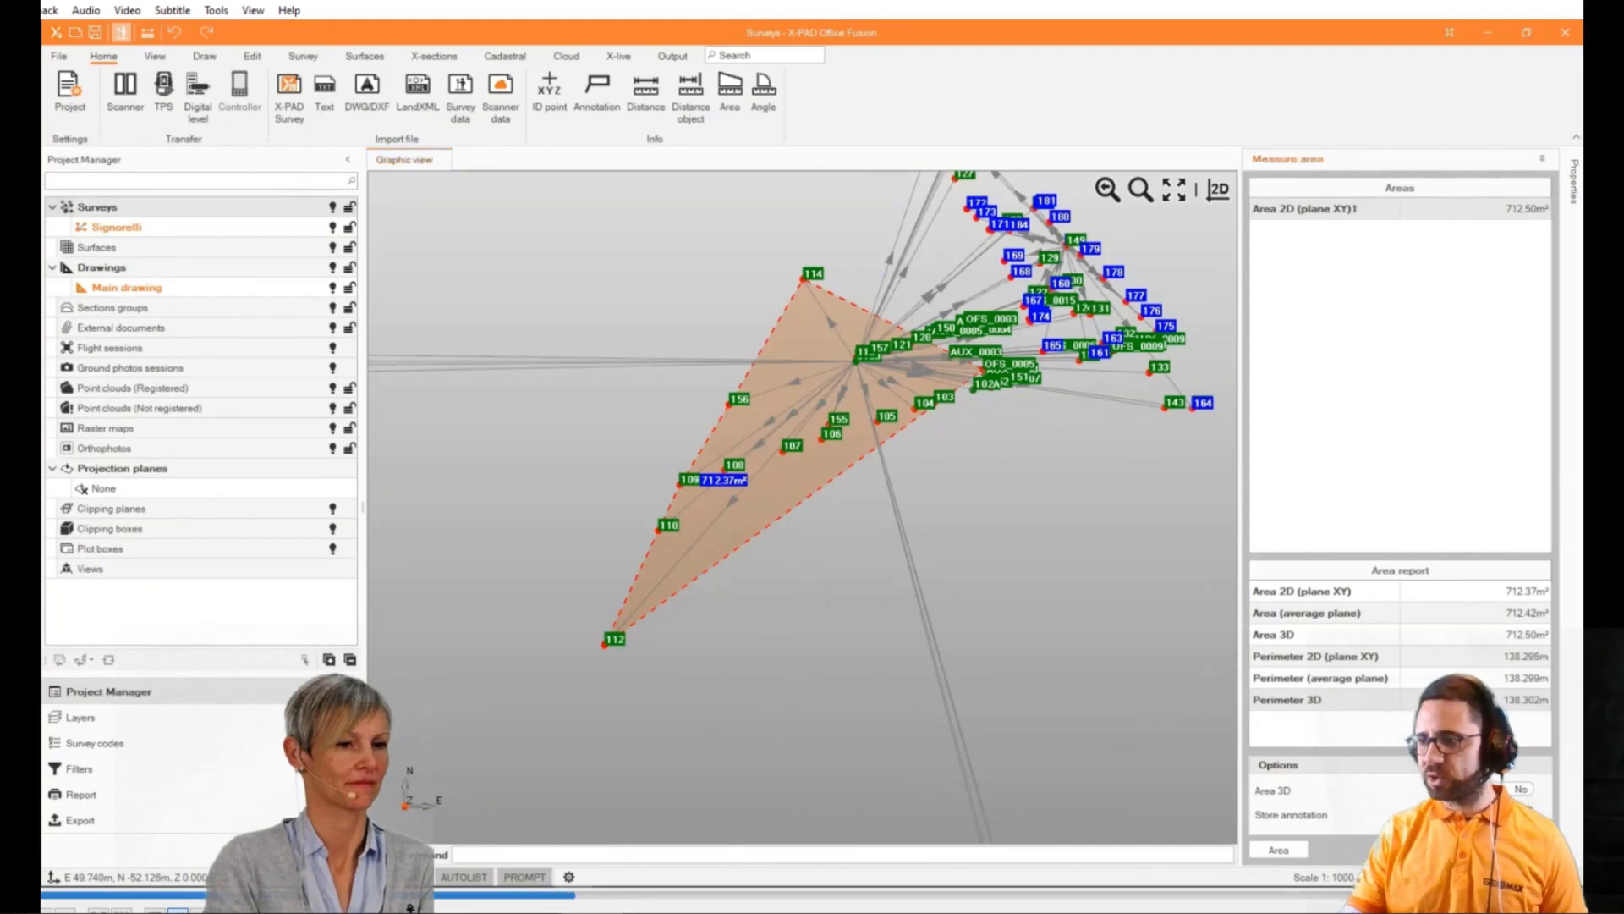
key(Escape)
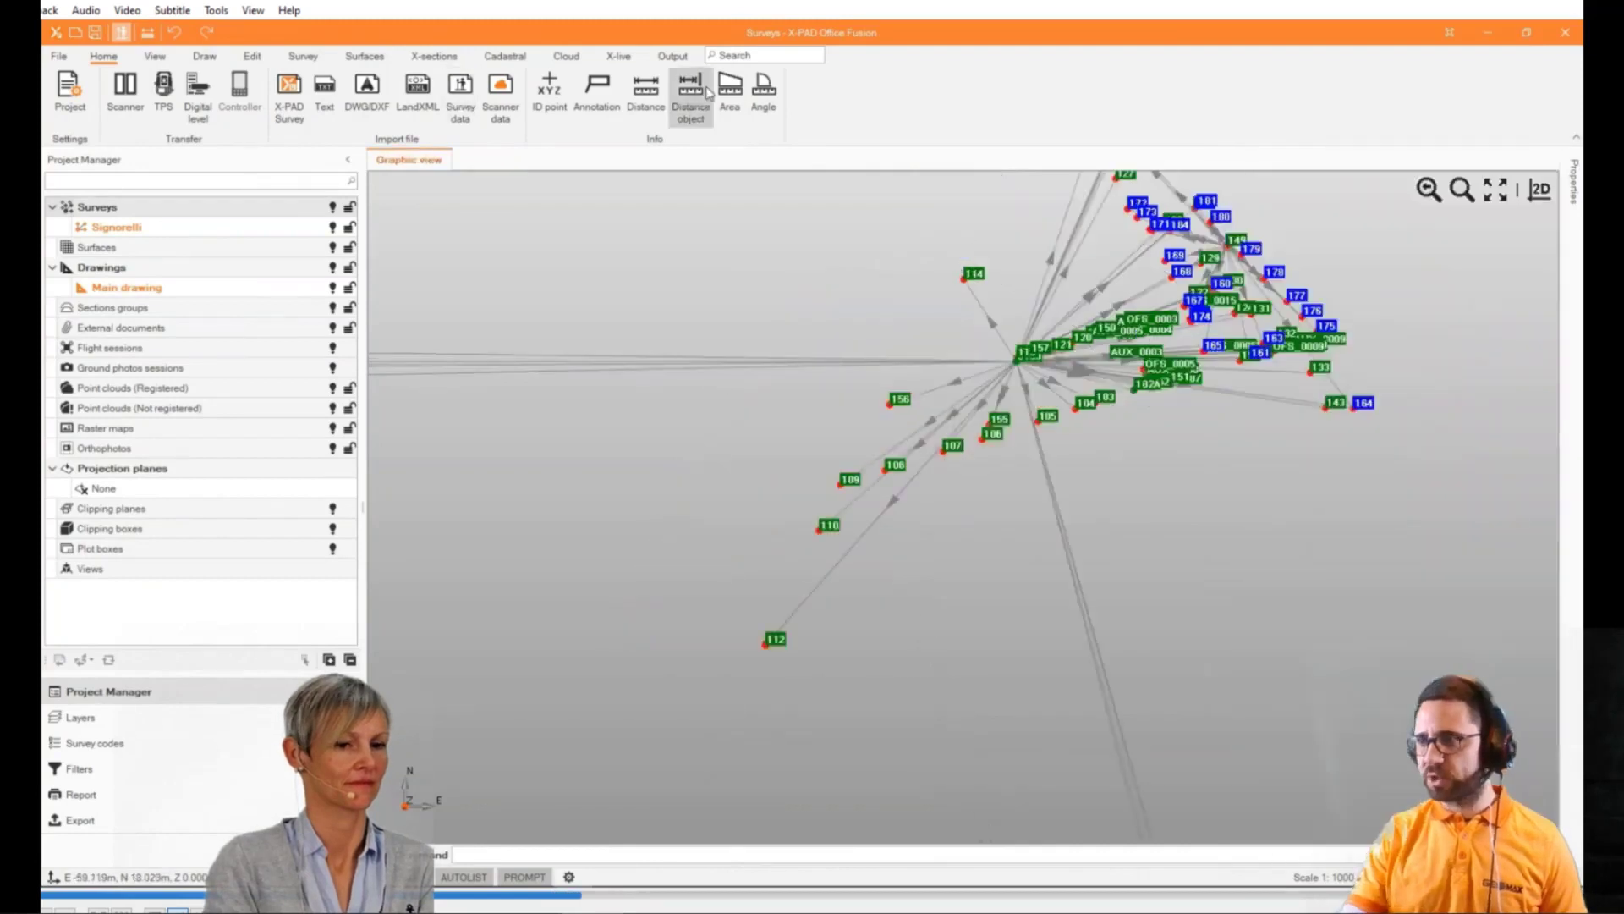
Measure the area from point 112 via 109 and 114, giving 574.35 m² and 124.403 m perimeter
click(729, 89)
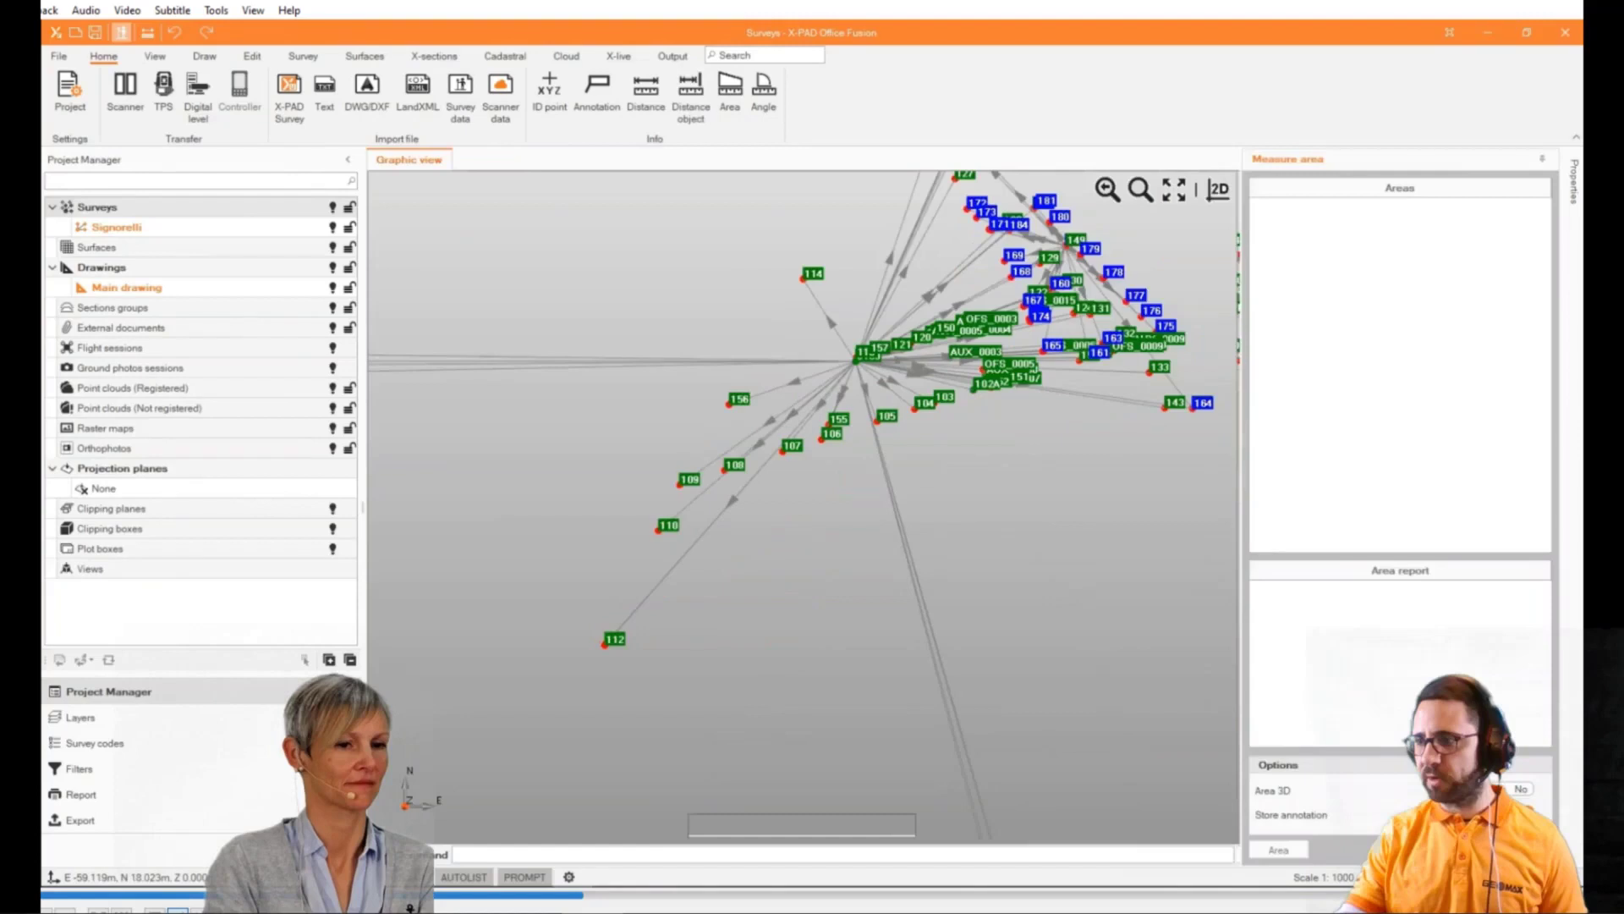
click(605, 645)
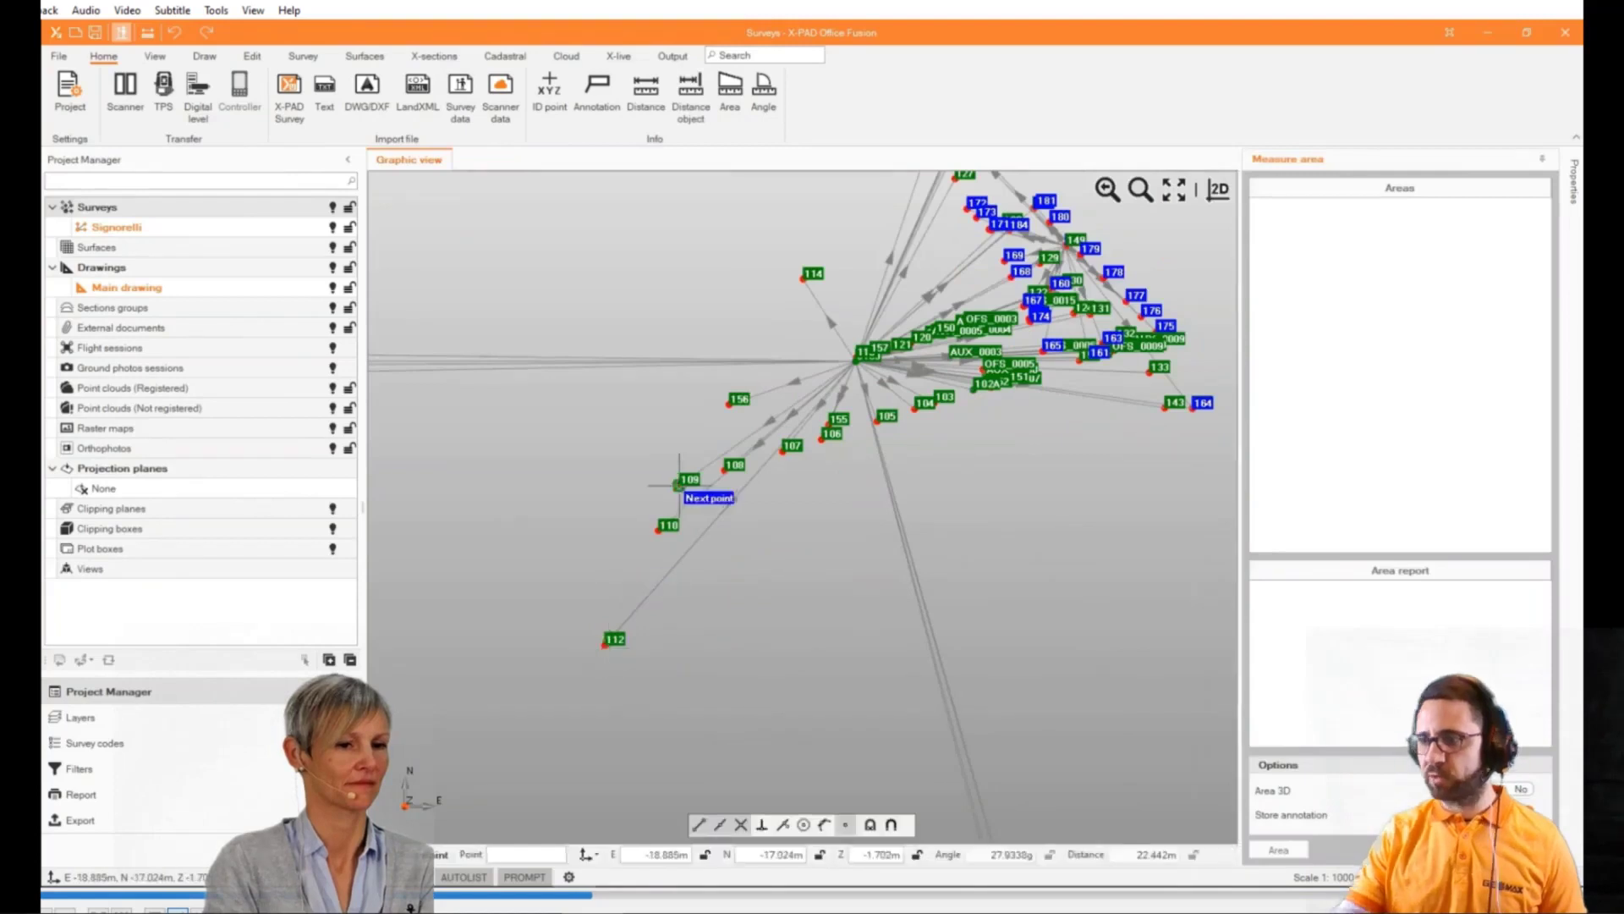
click(679, 481)
click(803, 278)
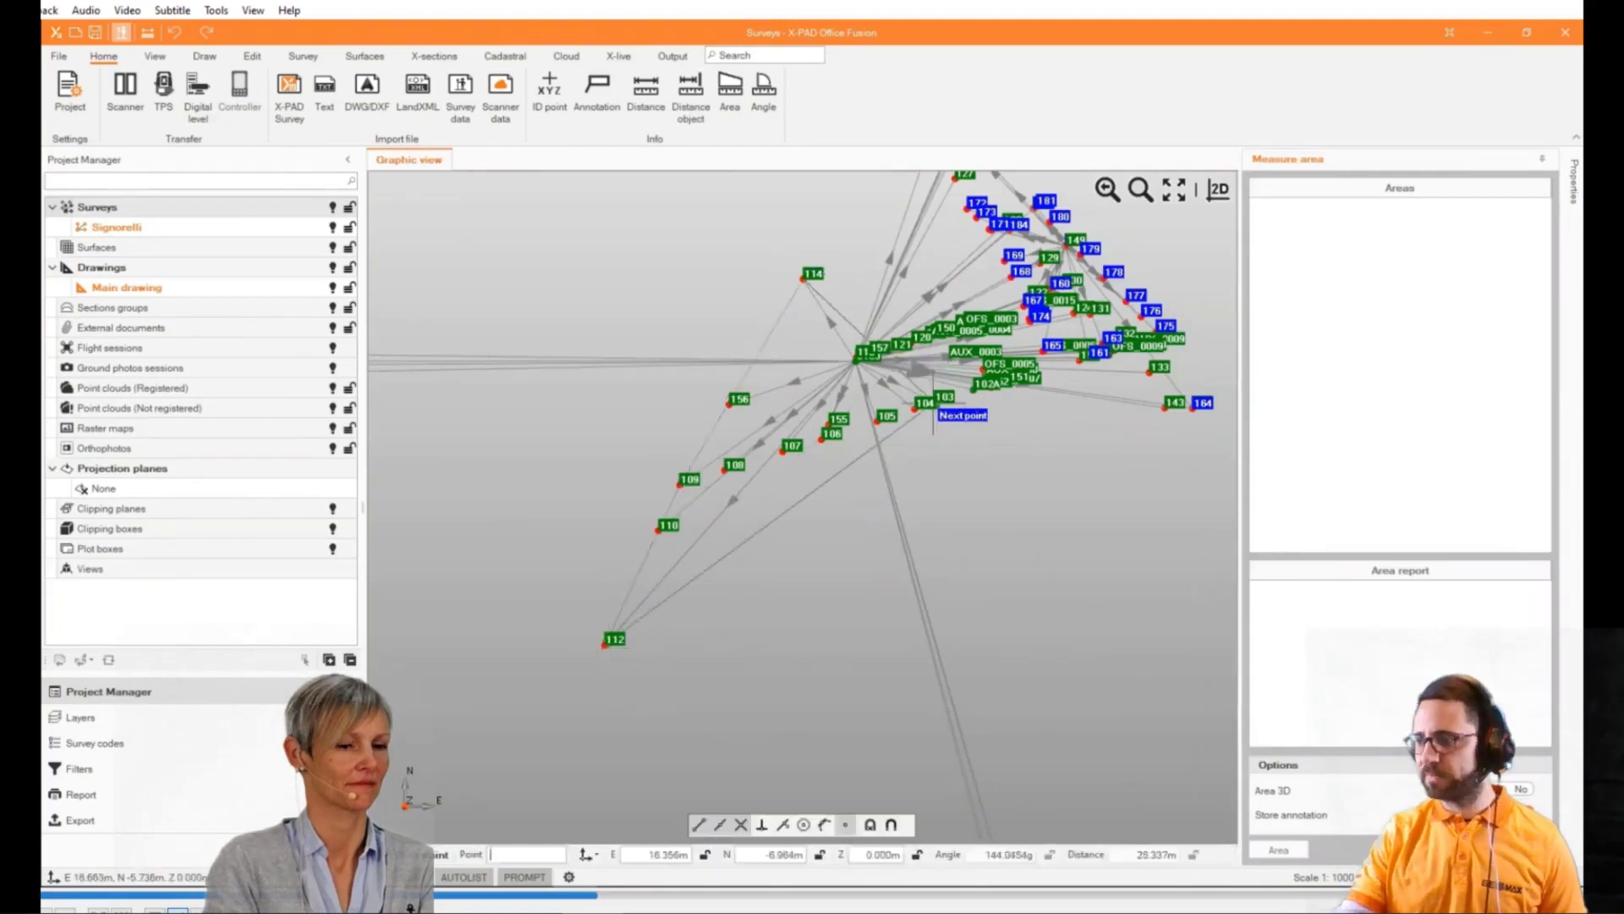
right_click(627, 667)
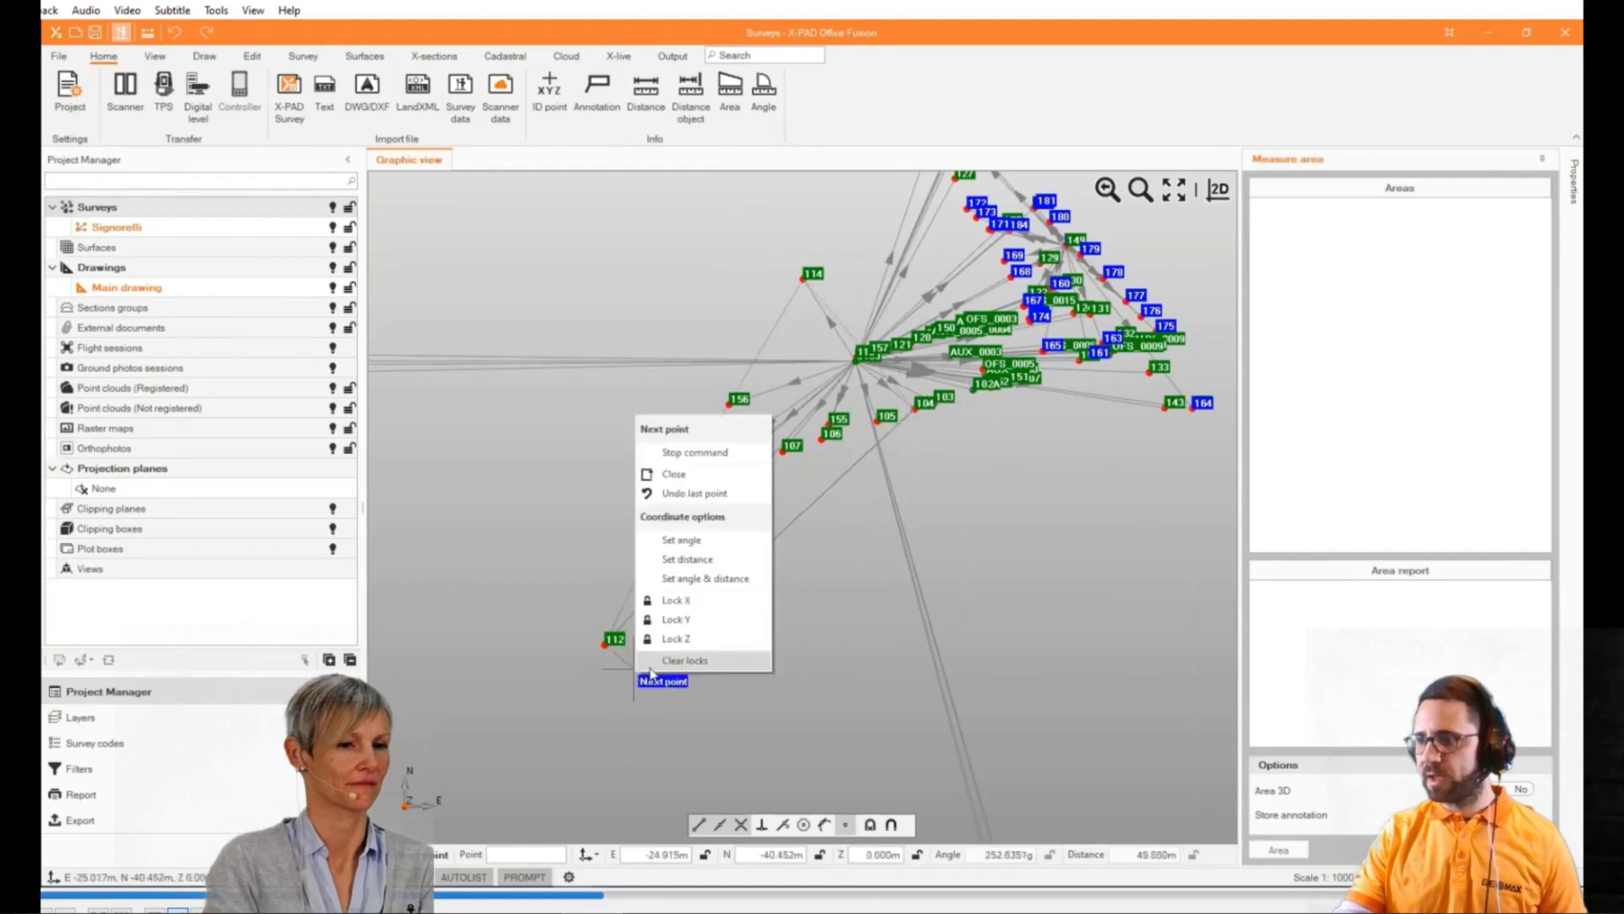
click(703, 477)
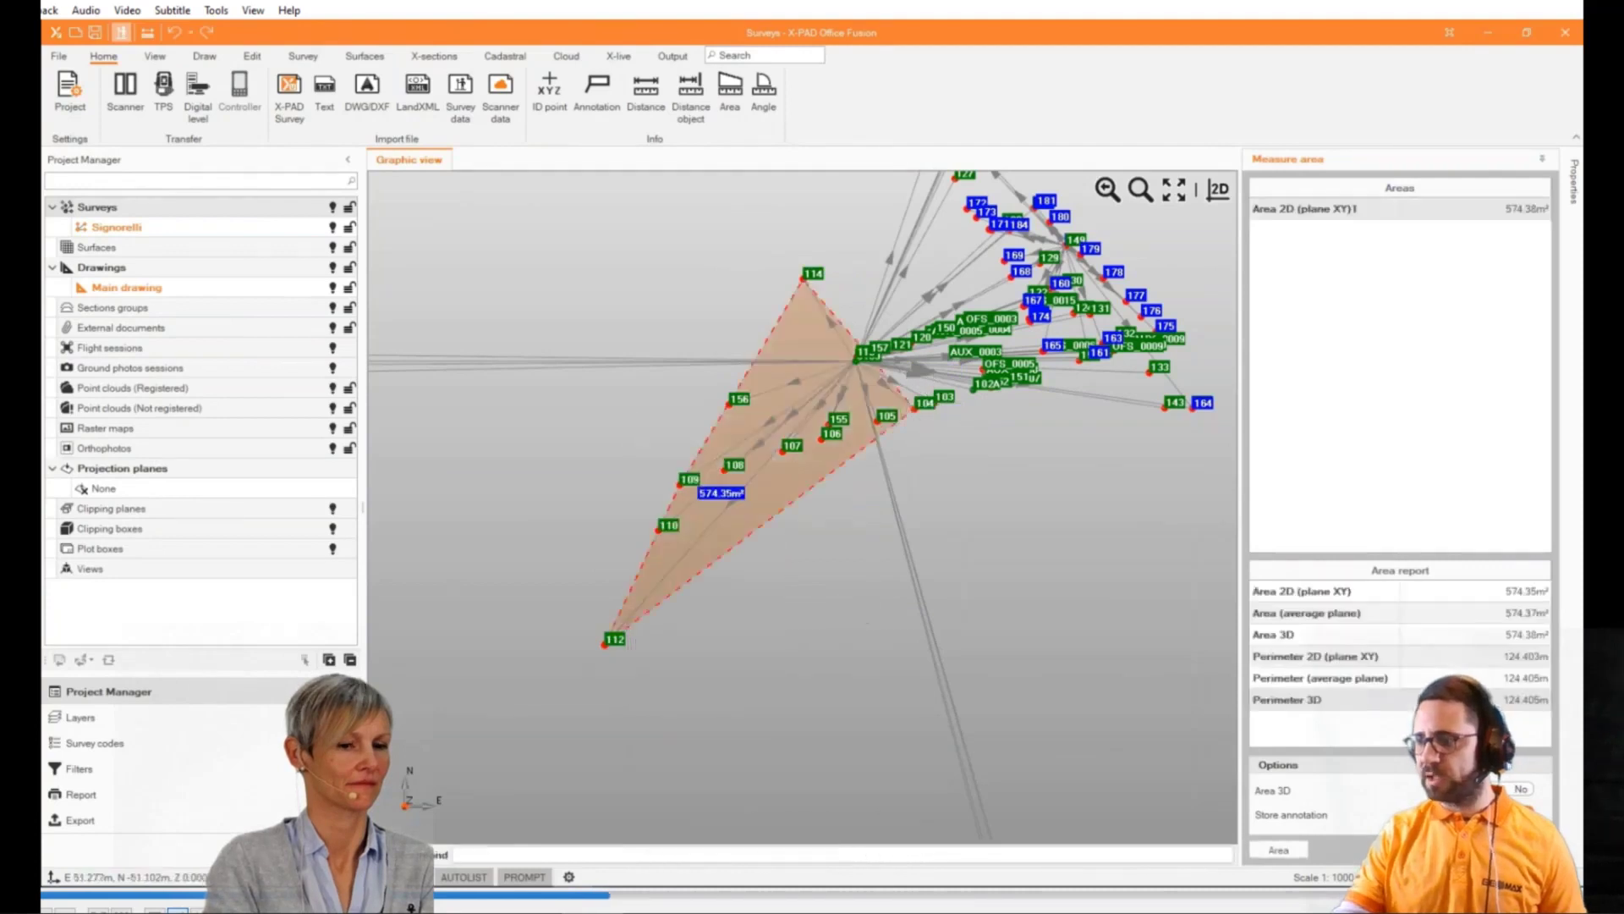
key(Escape)
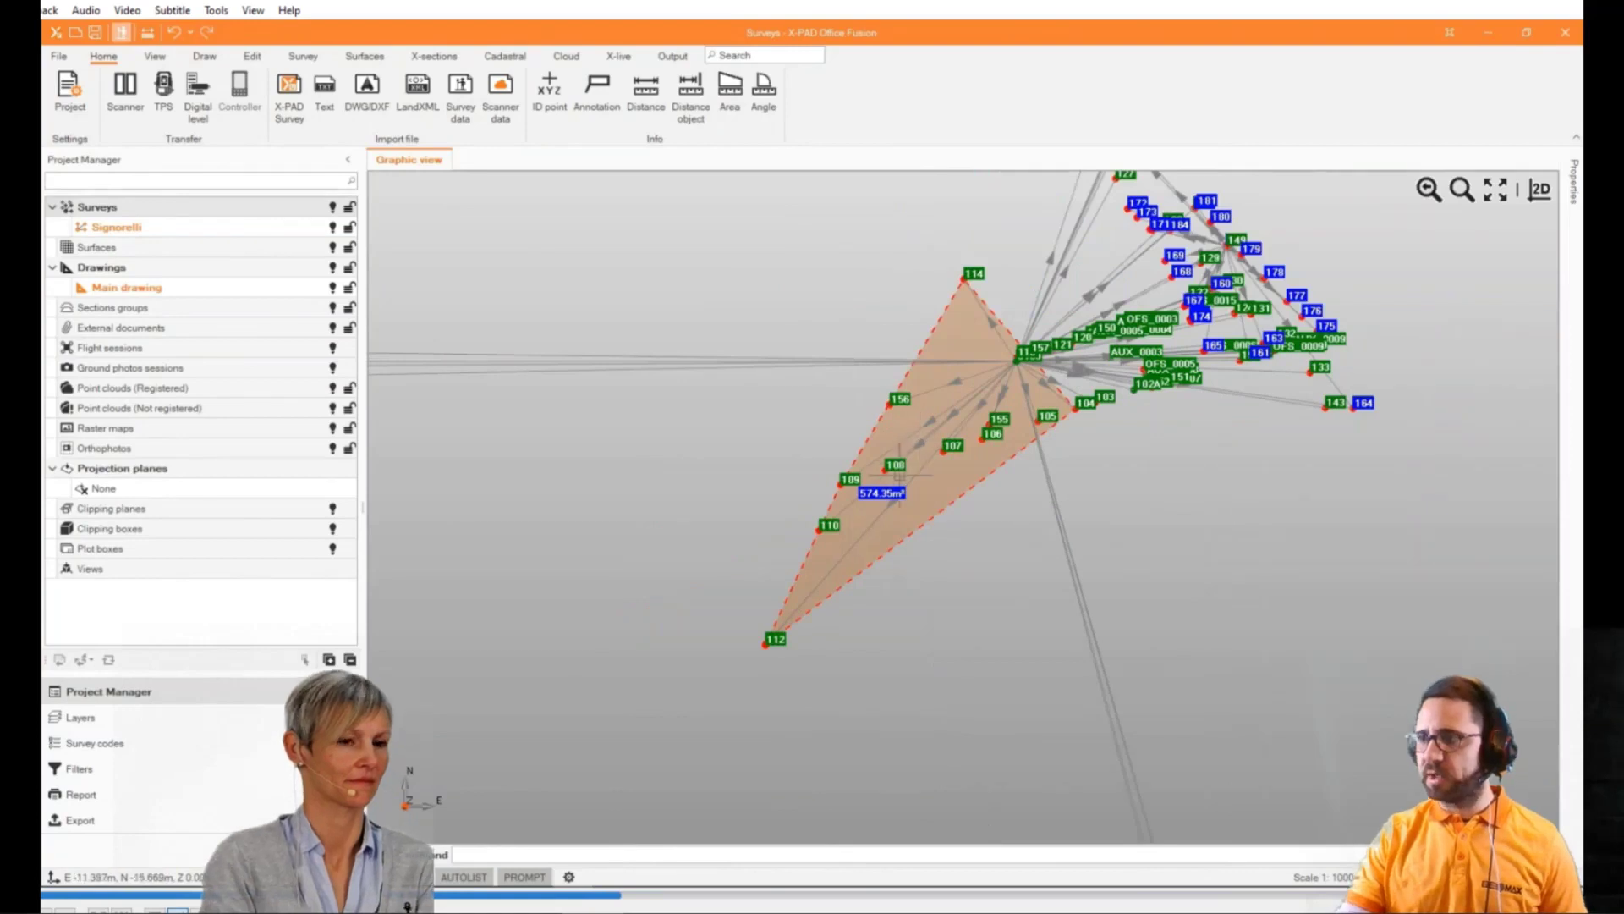
mouse_move(901, 472)
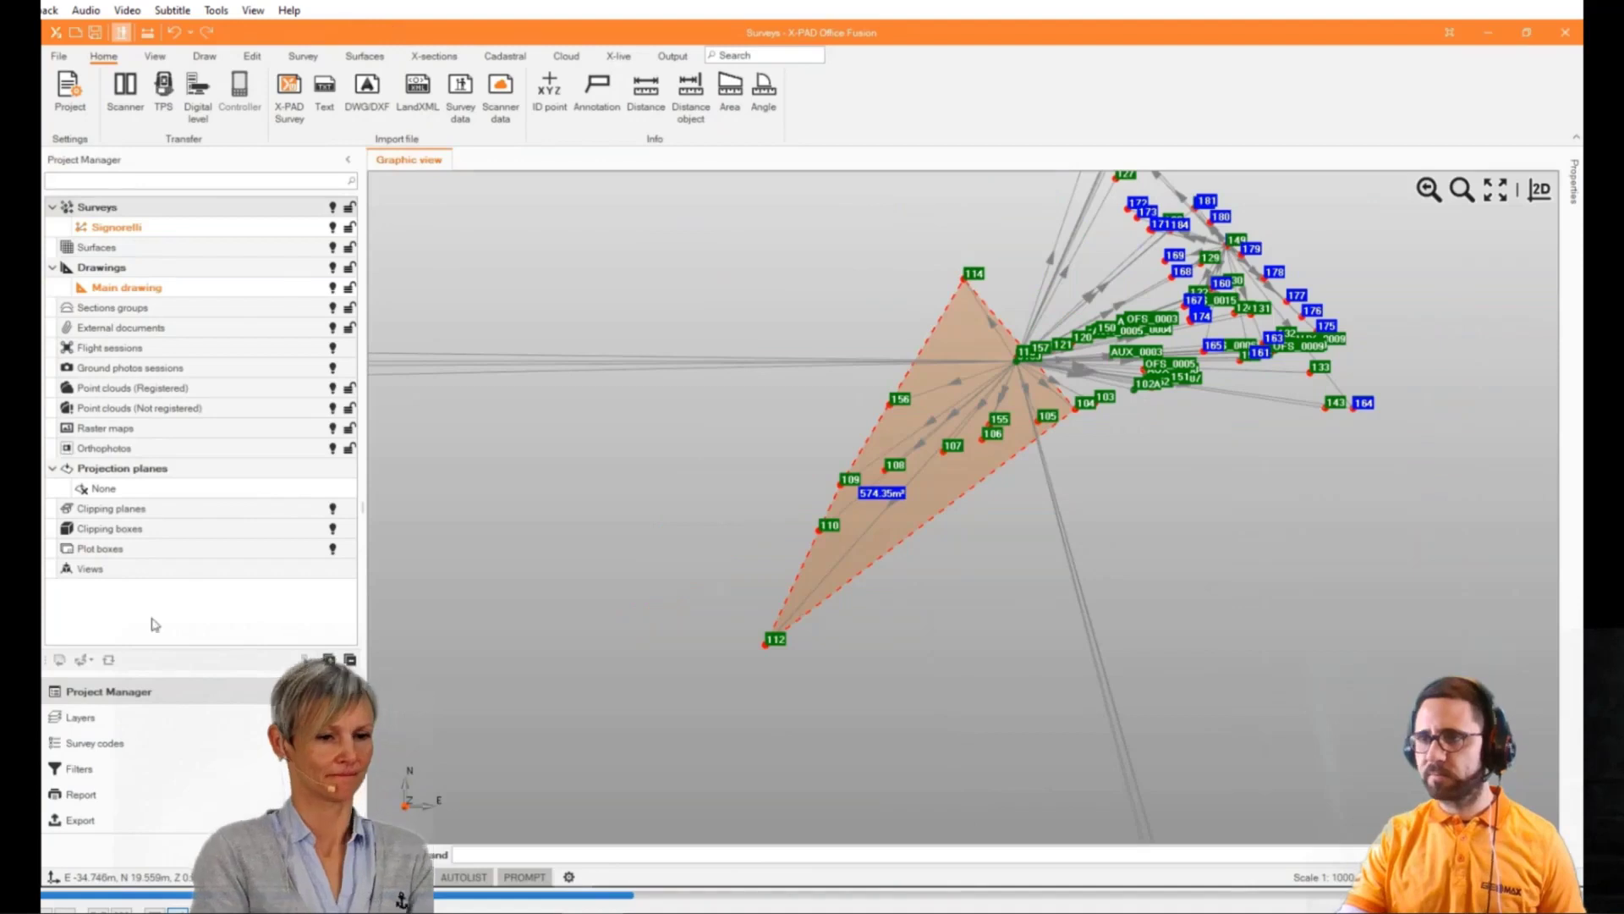
In the survey Filters, hide and re-show the TPS Stations and GNSS Points labels
right_click(183, 228)
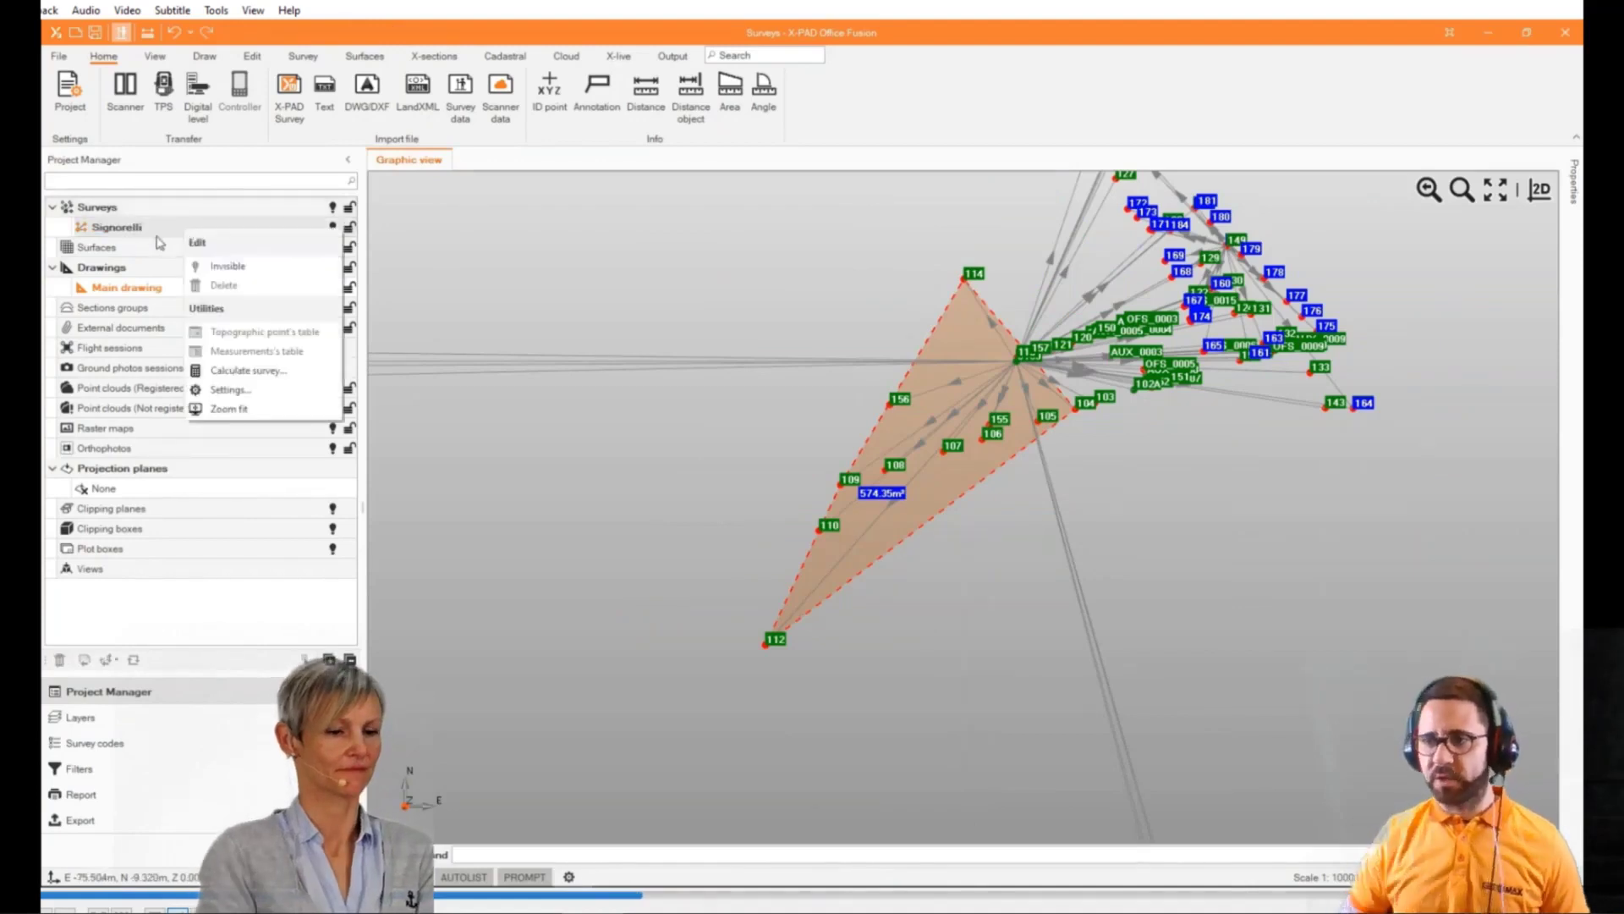
drag(474, 426, 489, 495)
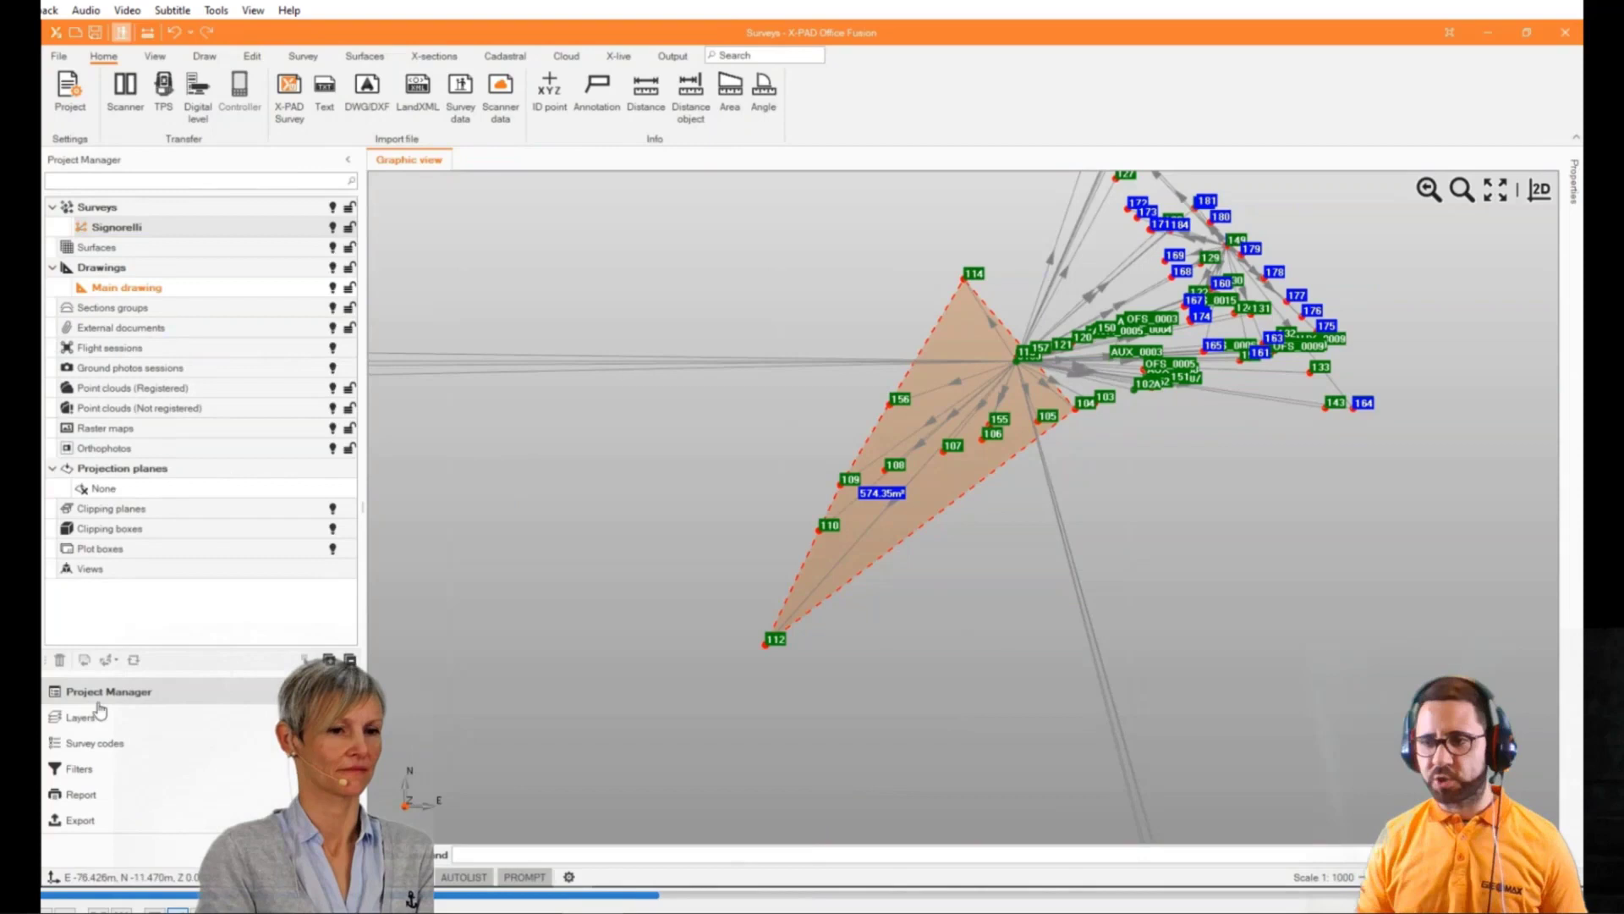
click(94, 768)
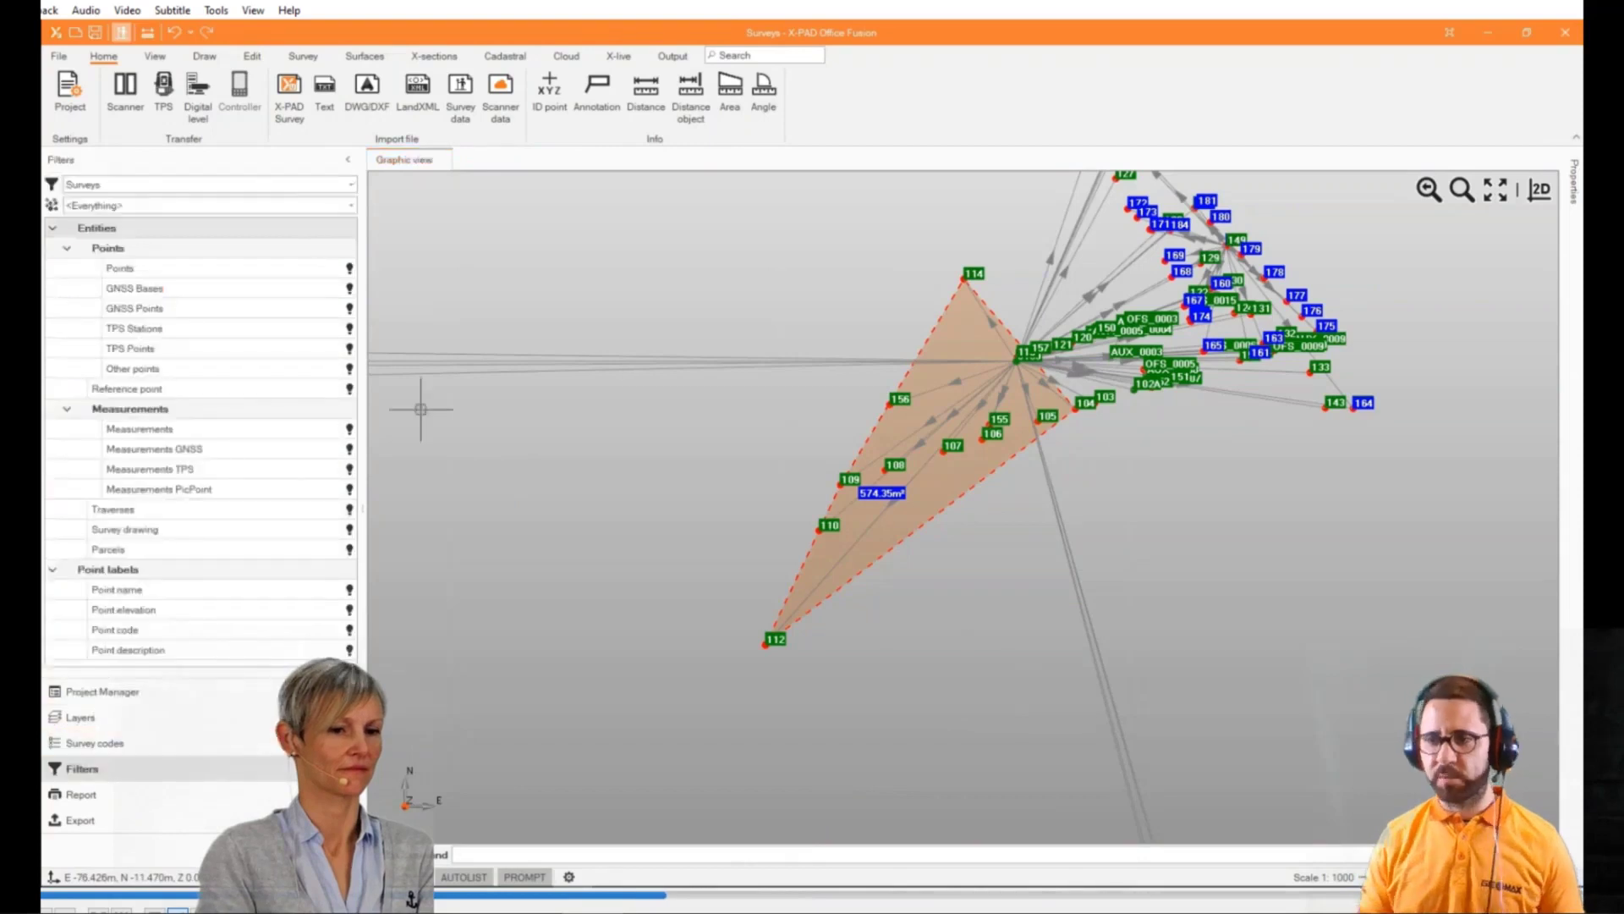
click(350, 332)
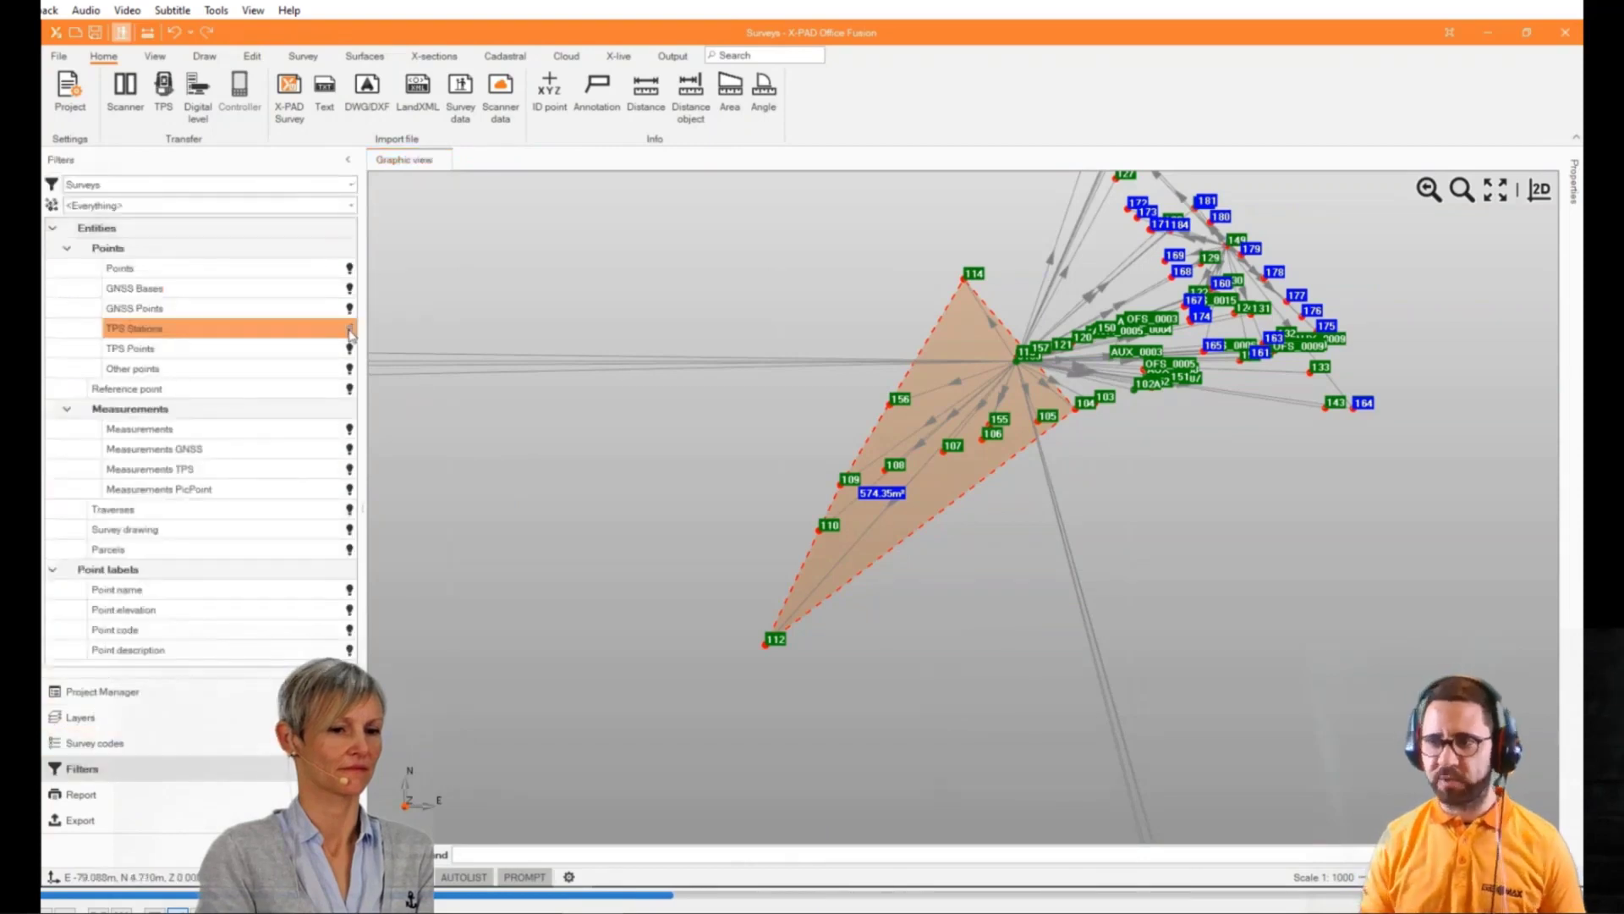
click(350, 330)
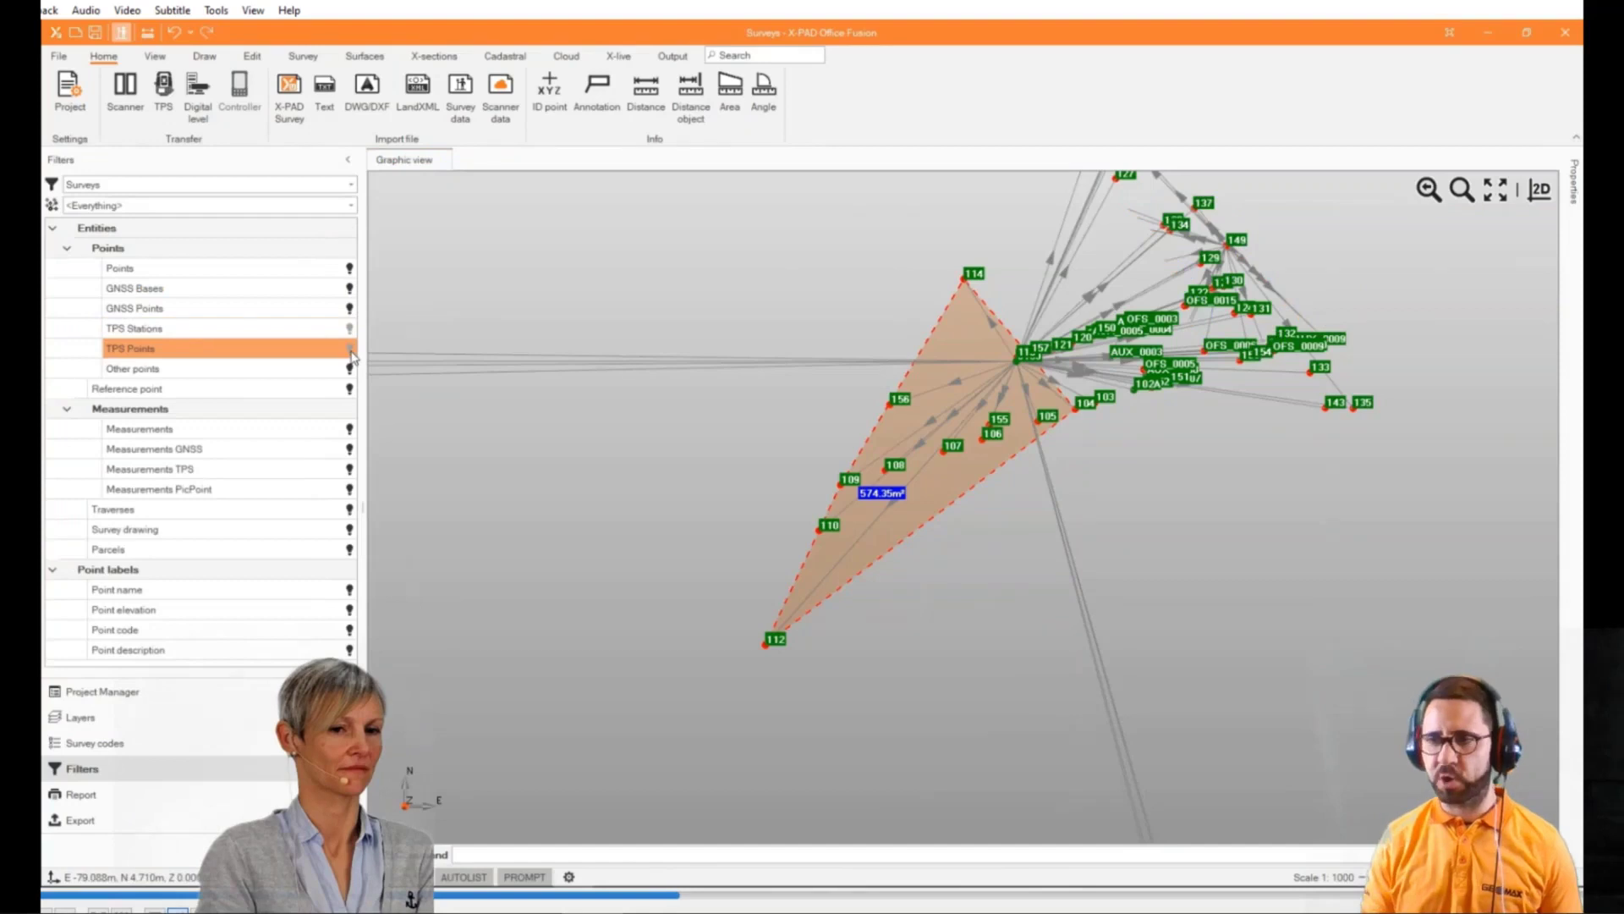
click(350, 328)
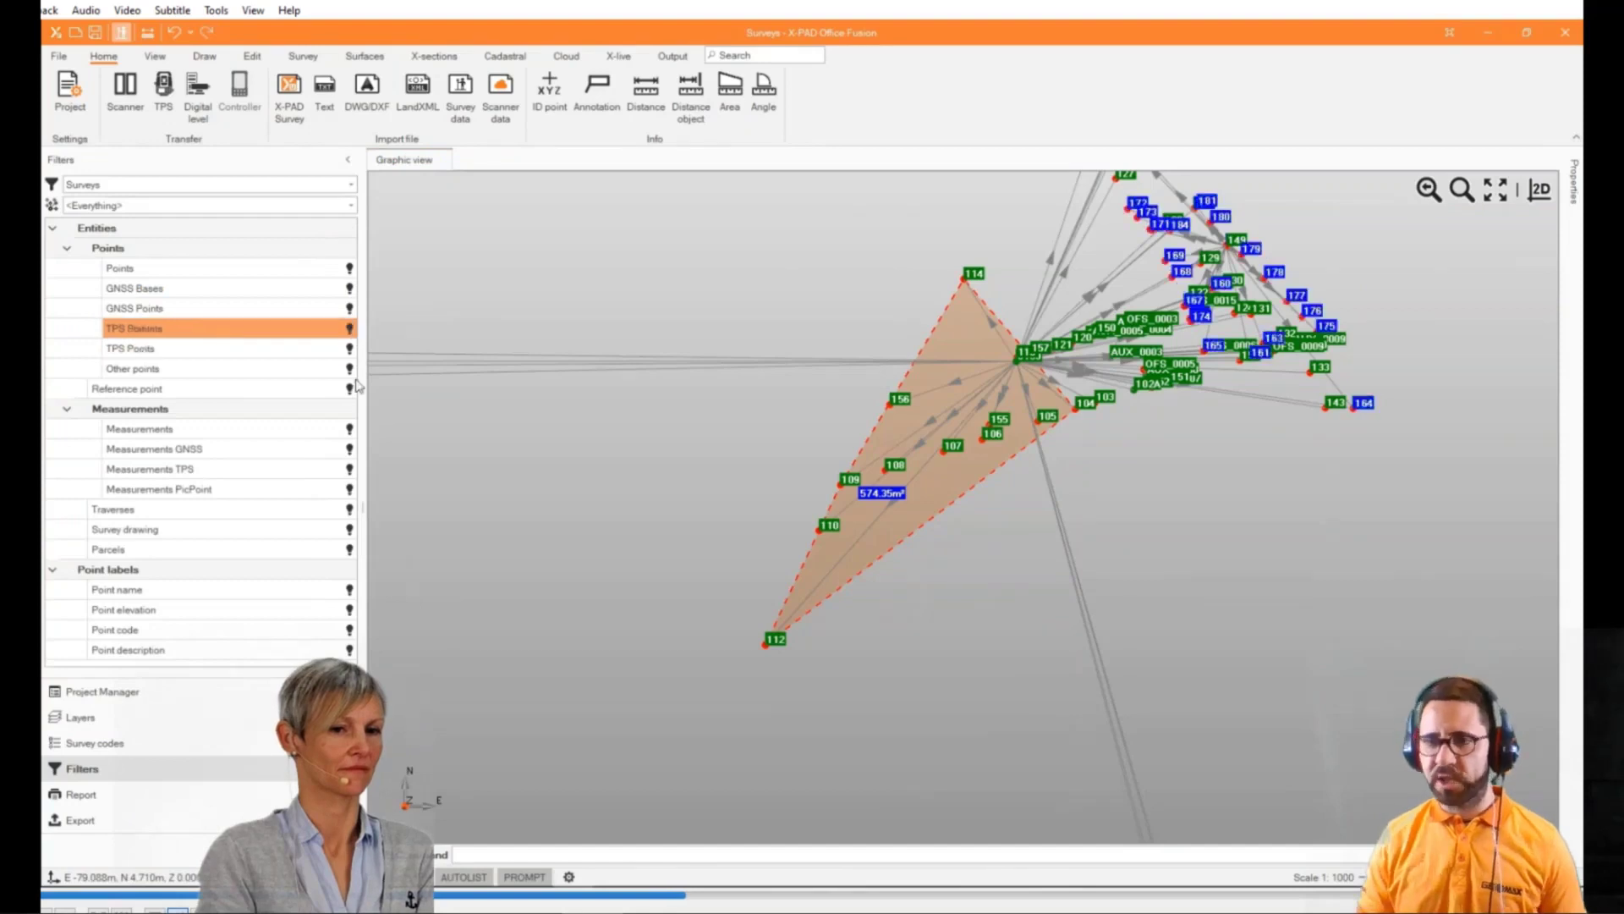
click(349, 309)
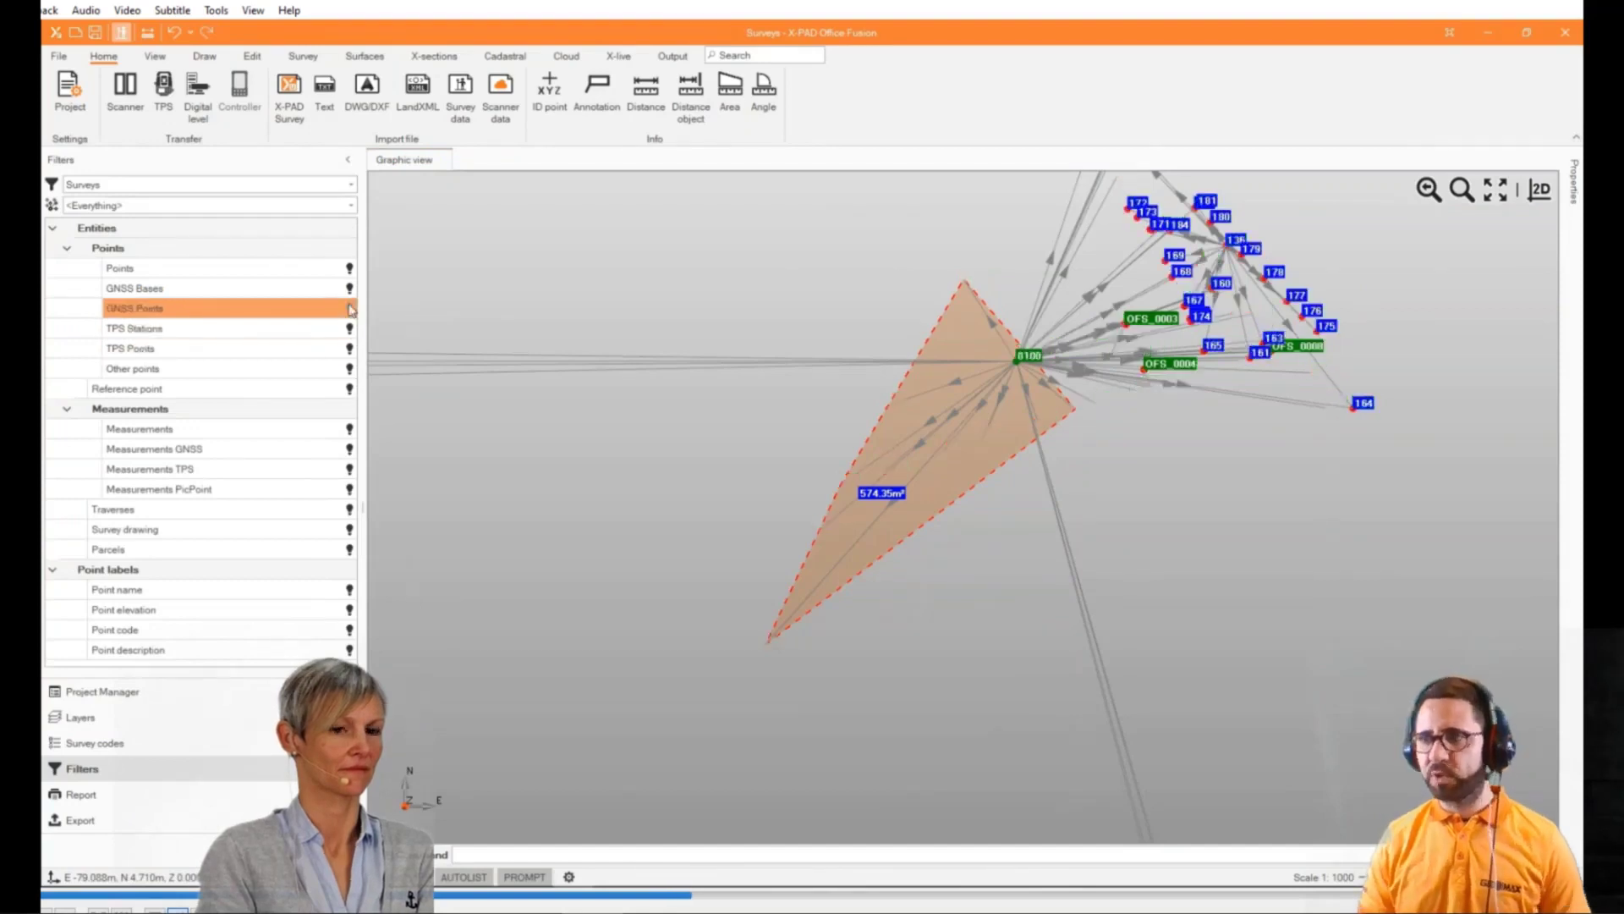
click(350, 309)
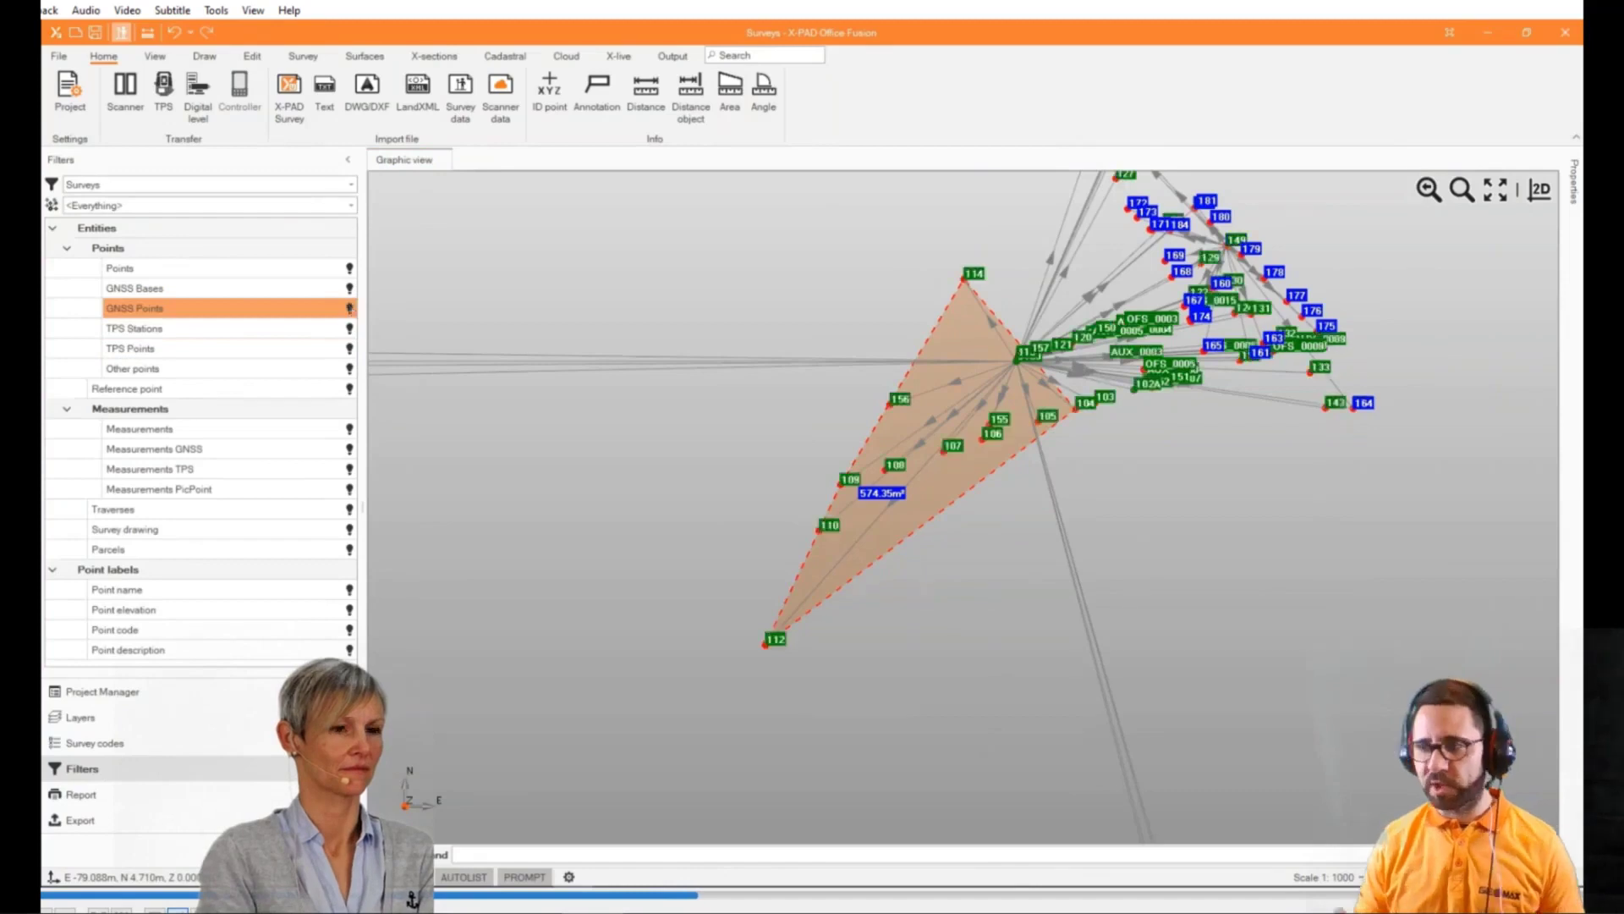
Switch the filter category to Surfaces, then Drawings, and bring up the Layers list
click(142, 186)
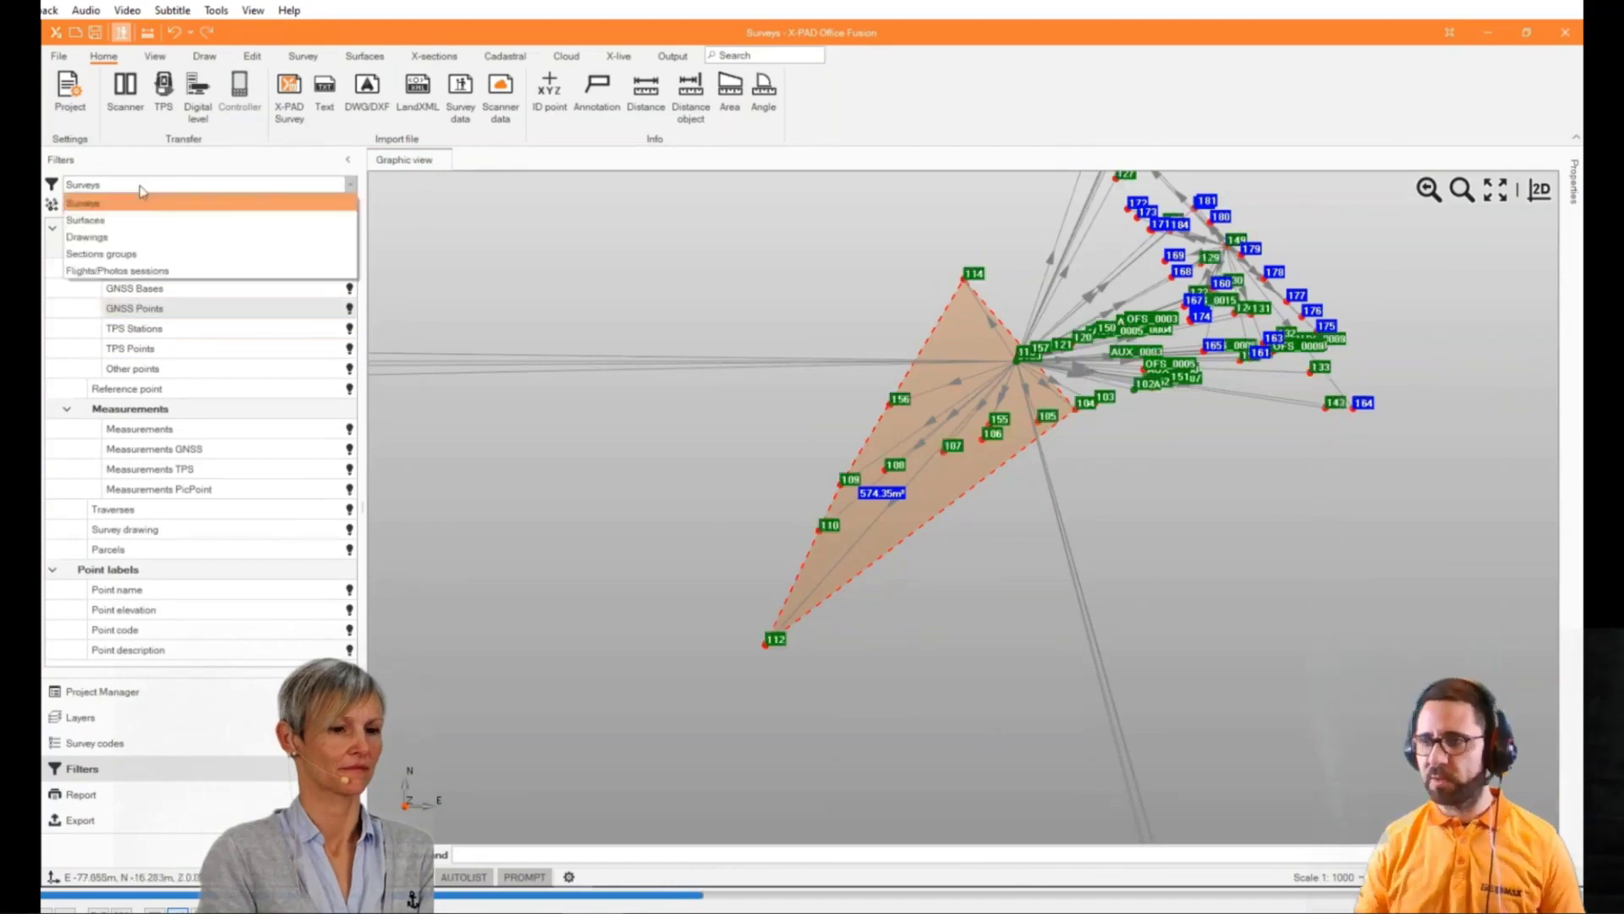
click(86, 220)
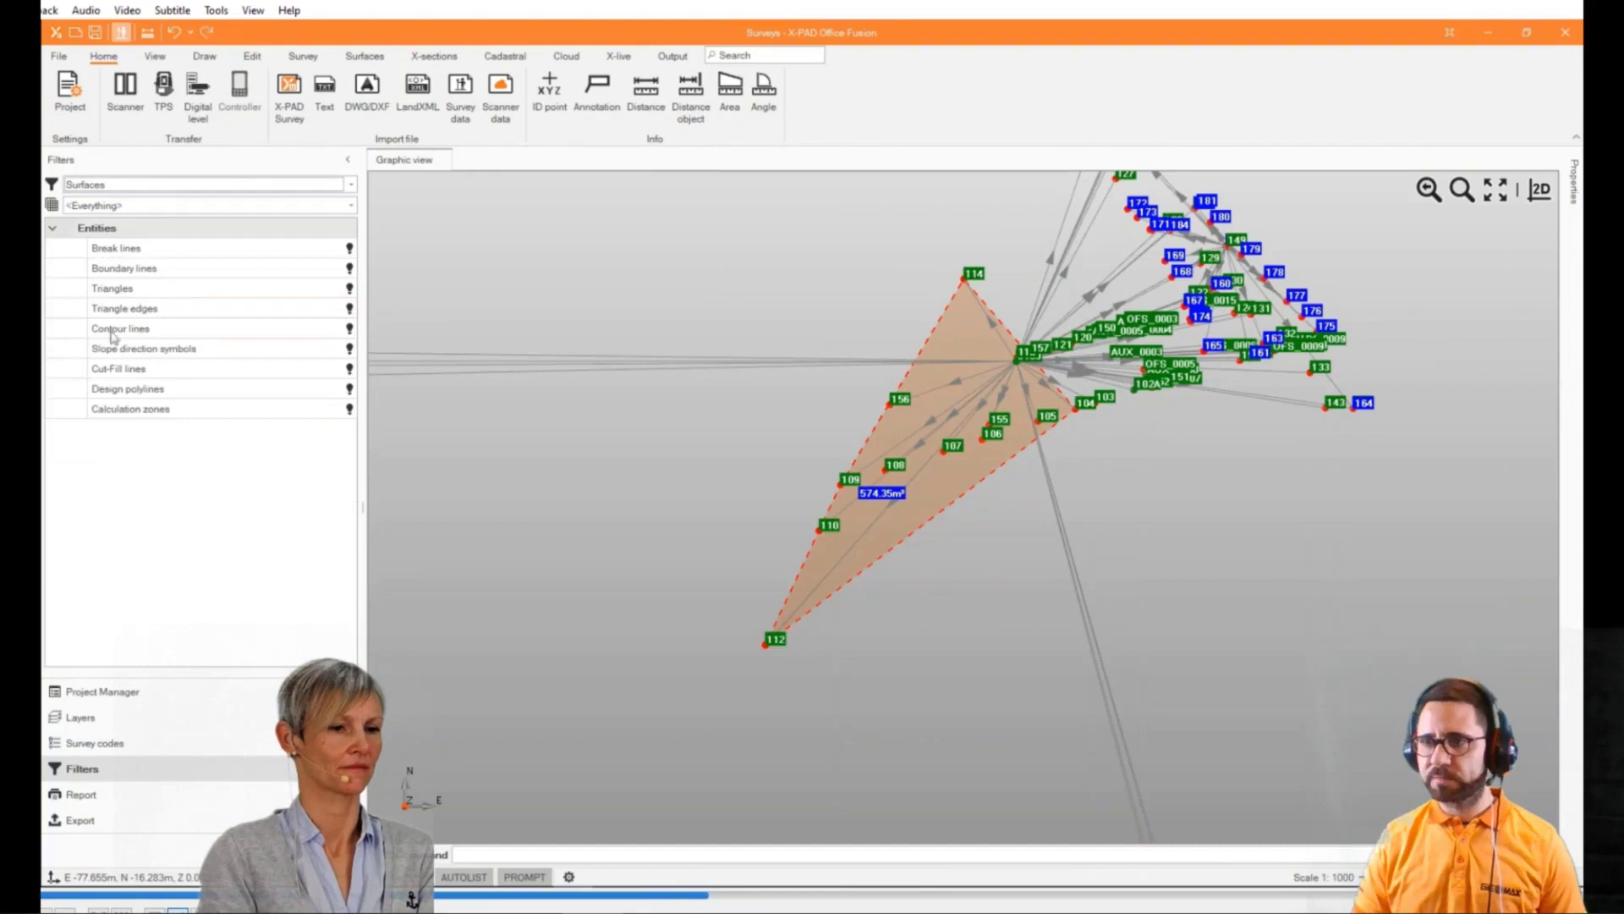
click(195, 206)
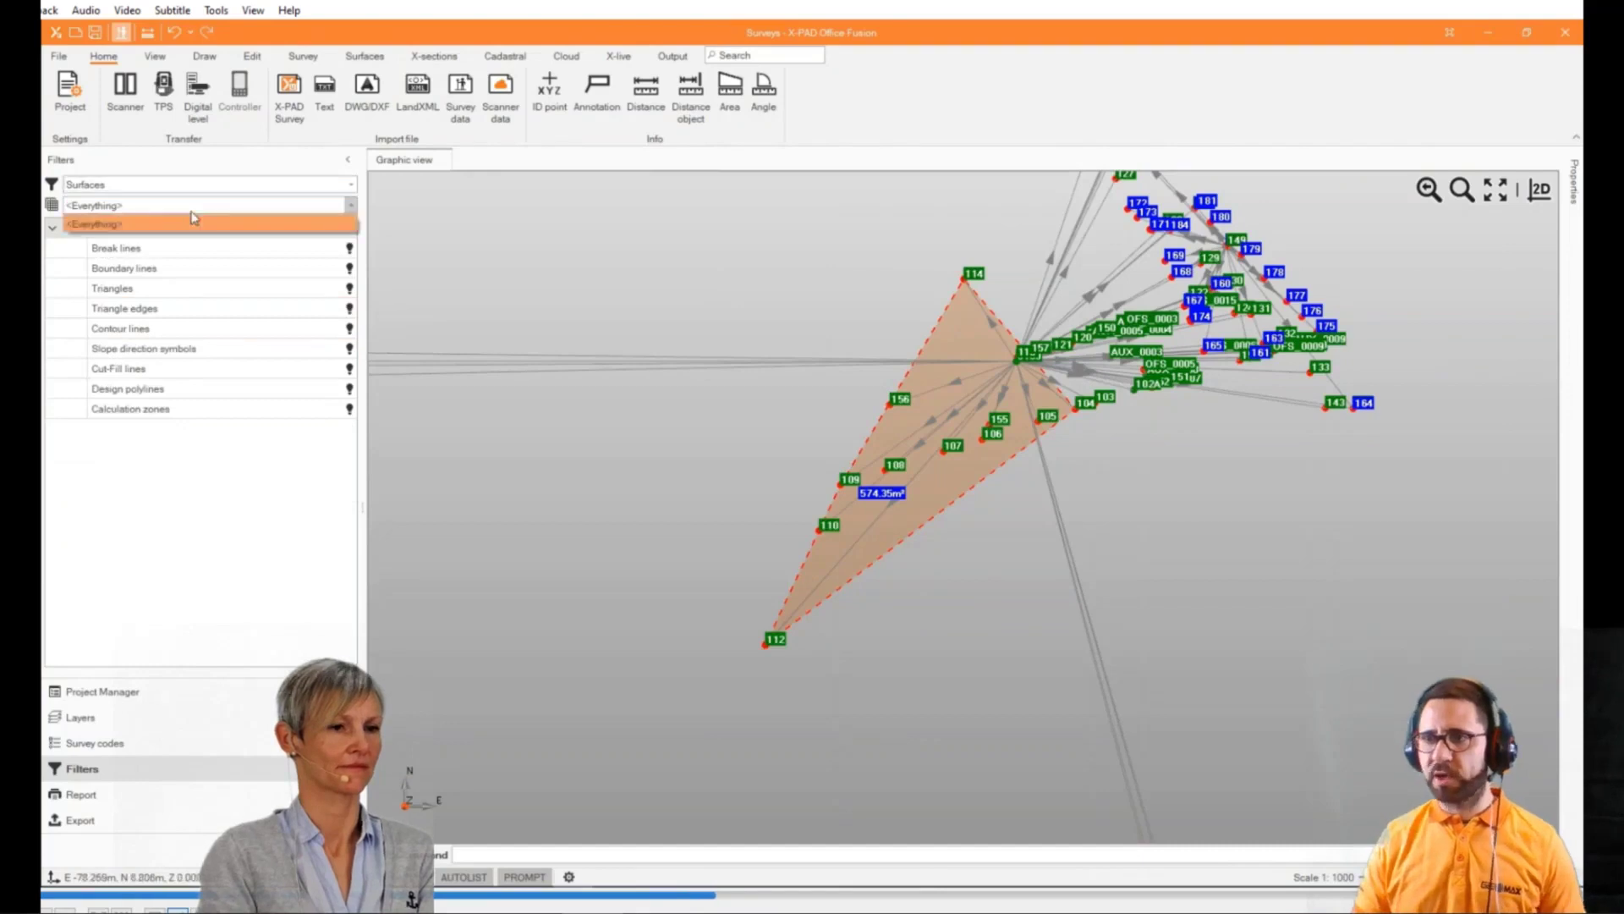
click(193, 184)
click(183, 236)
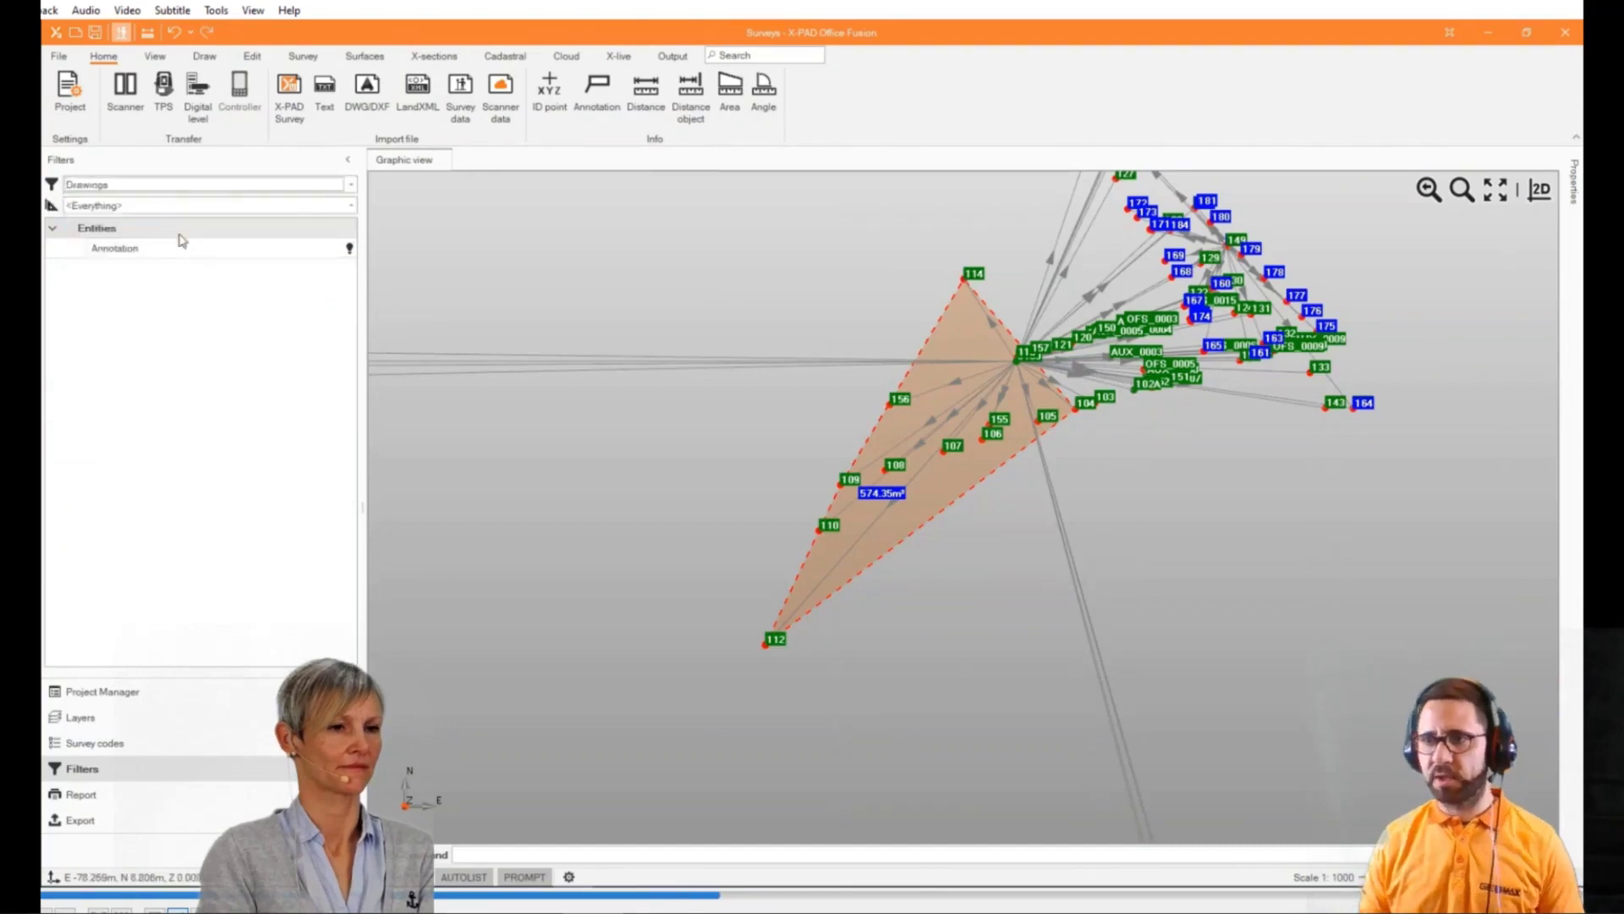
click(200, 188)
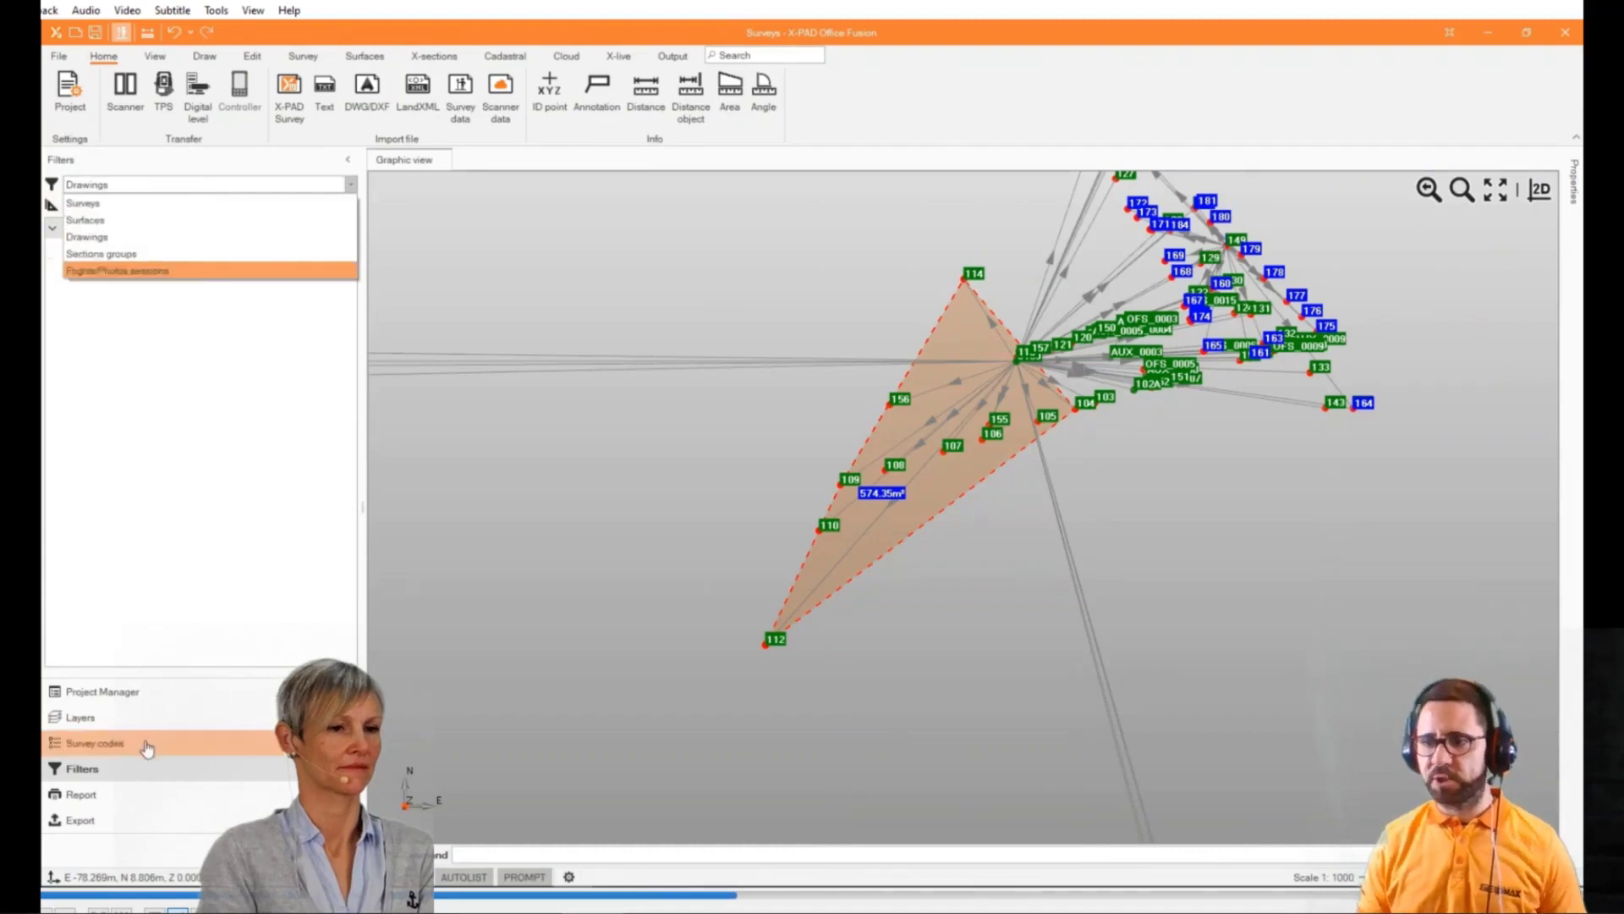
click(144, 717)
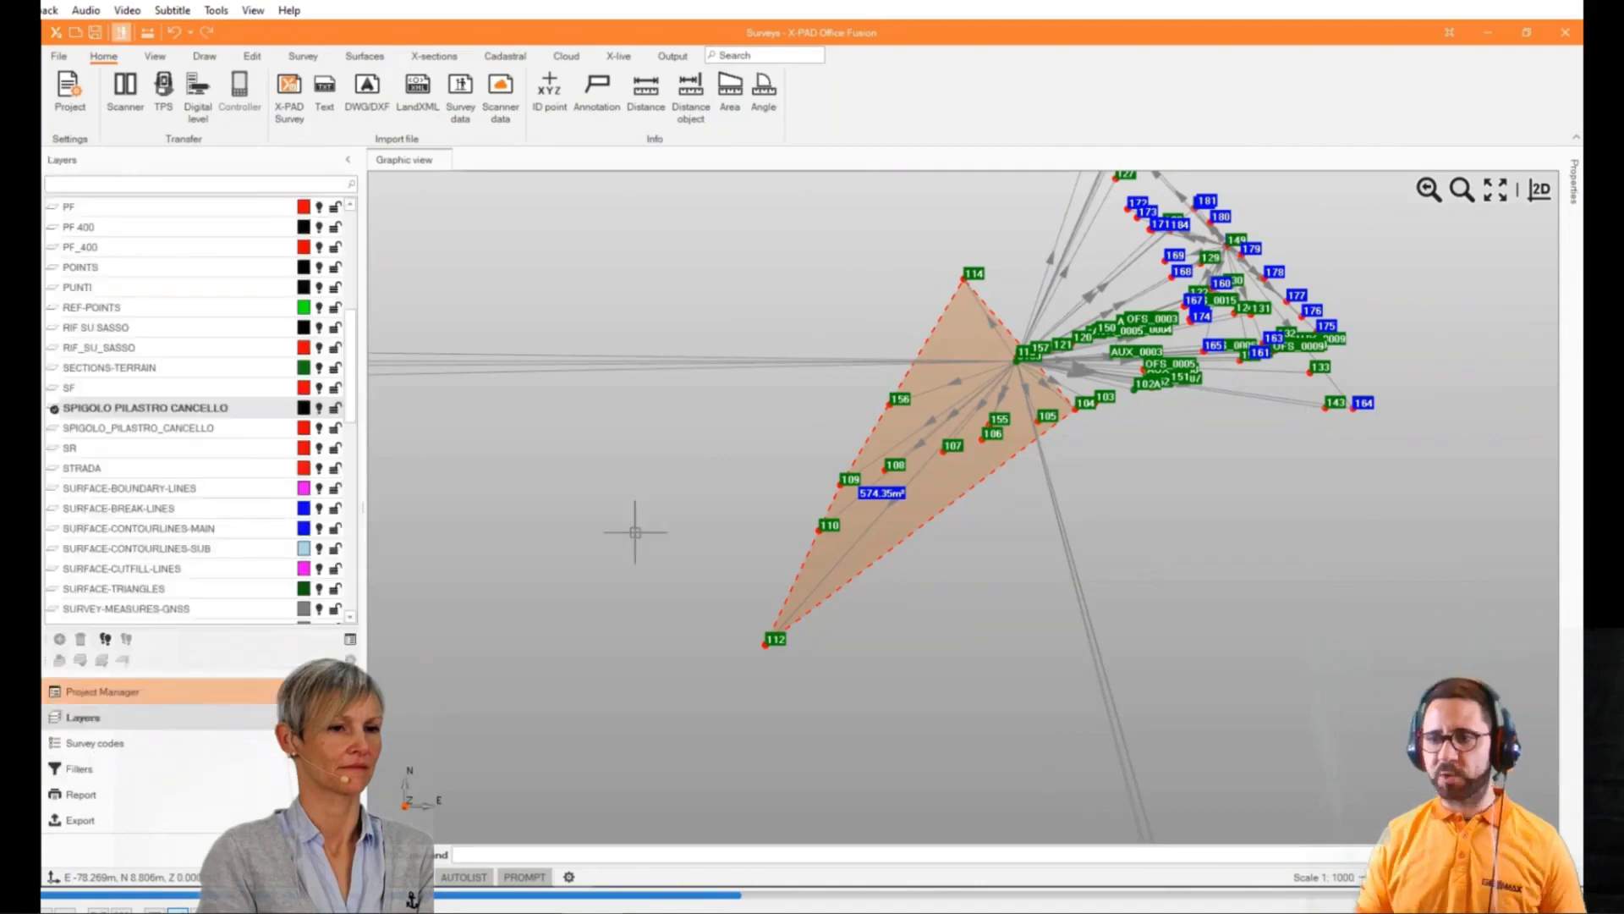
Add a new layer named NewLayer in the full layers table
scroll(357, 349, down, 1)
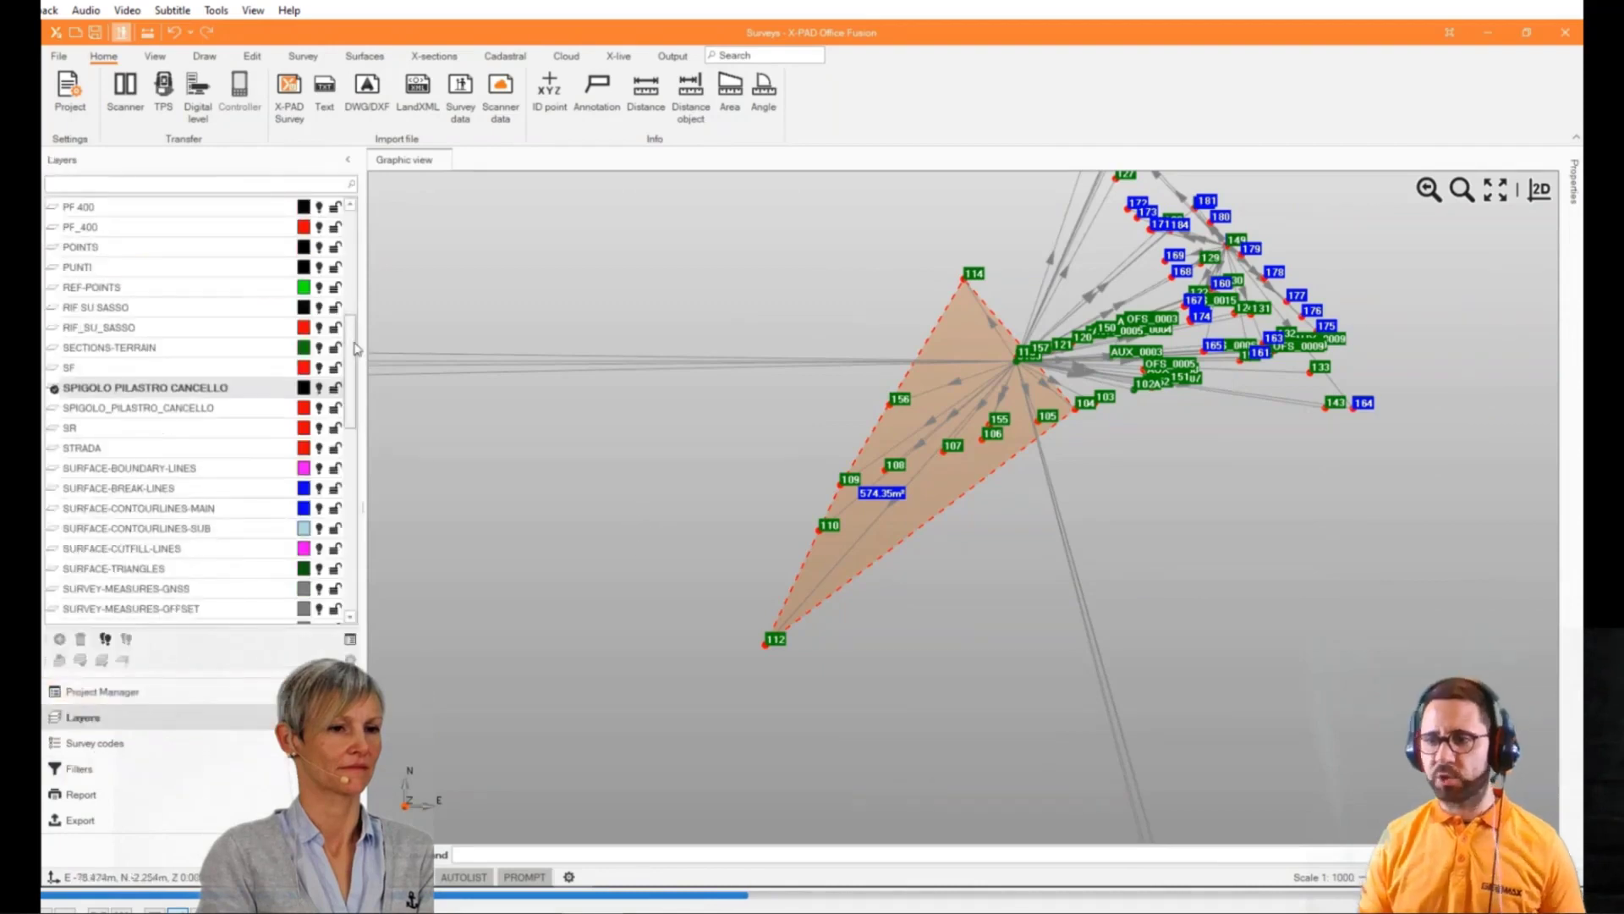
scroll(357, 350, down, 7)
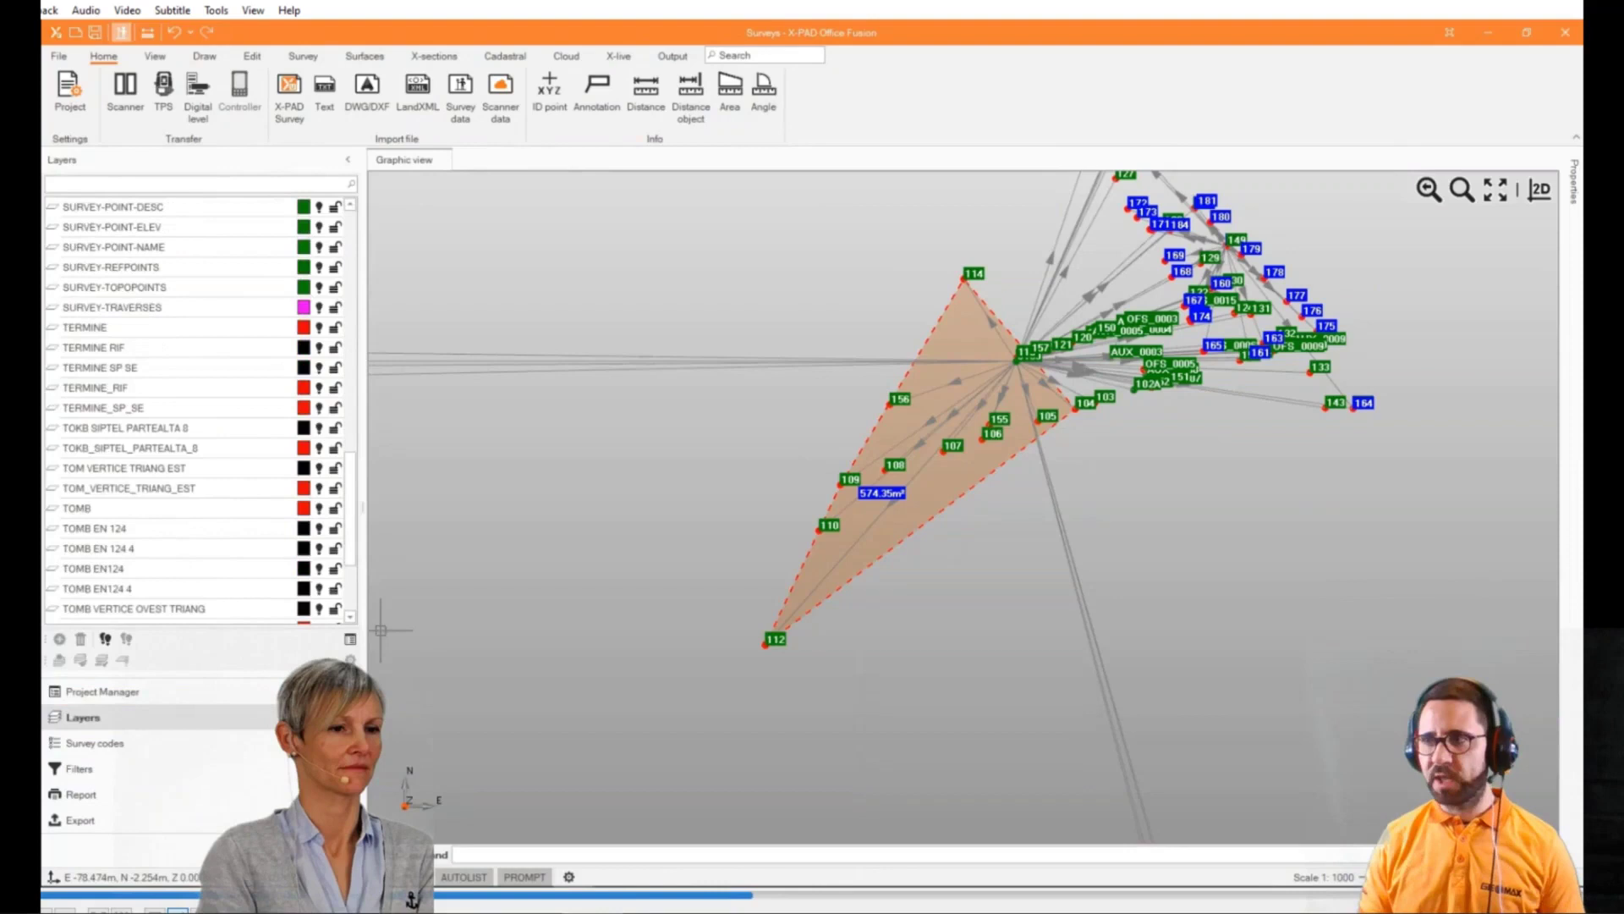
click(350, 640)
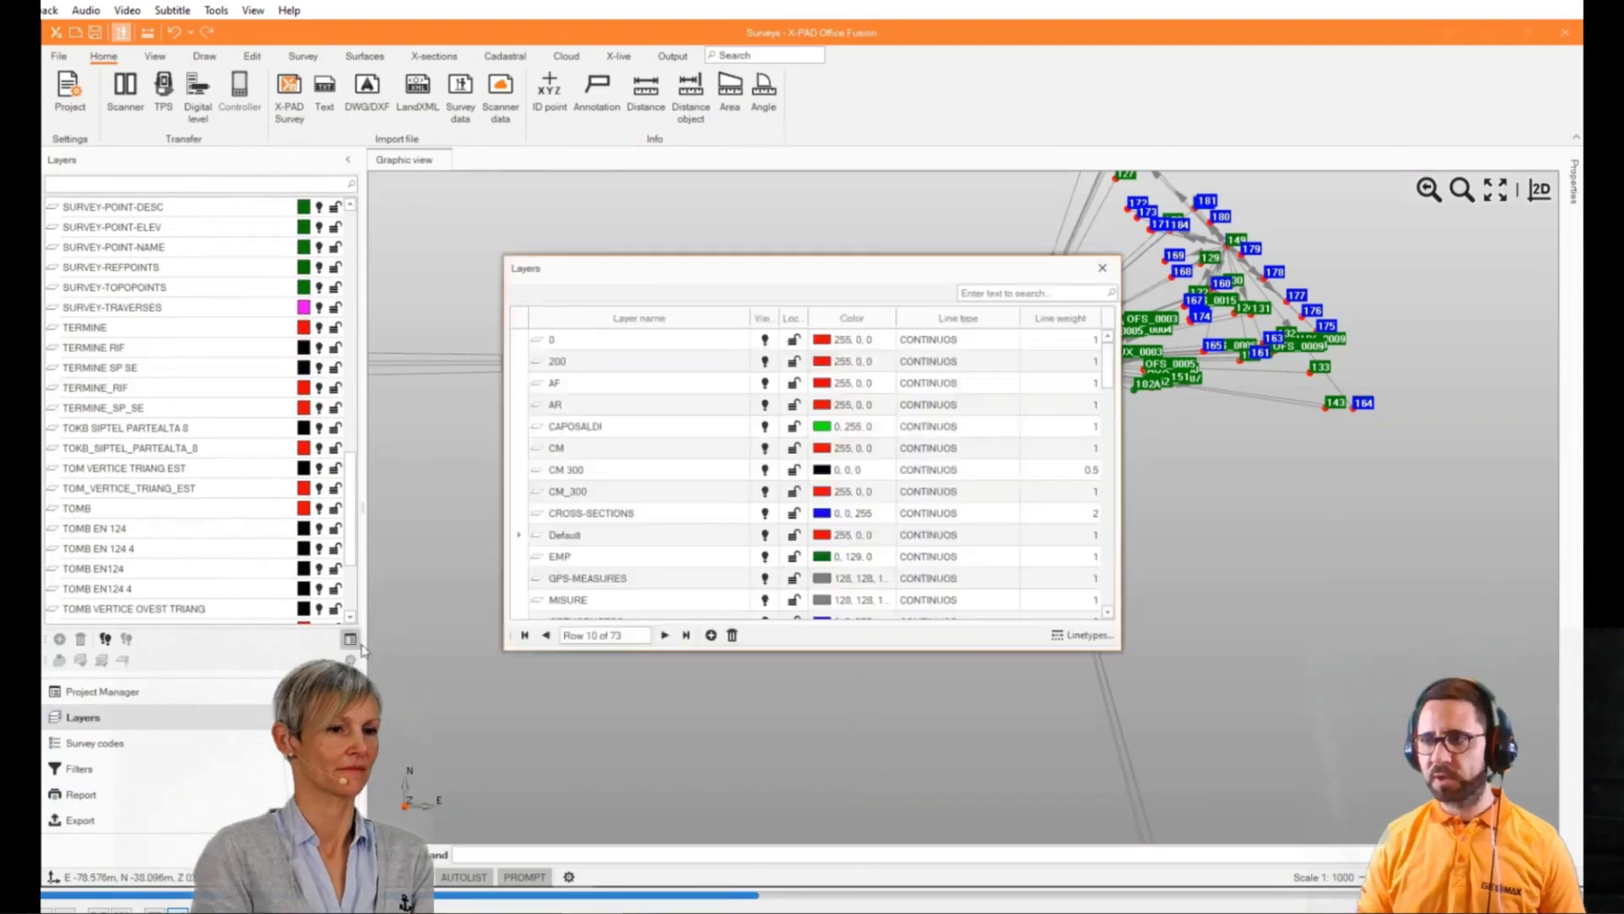
click(711, 635)
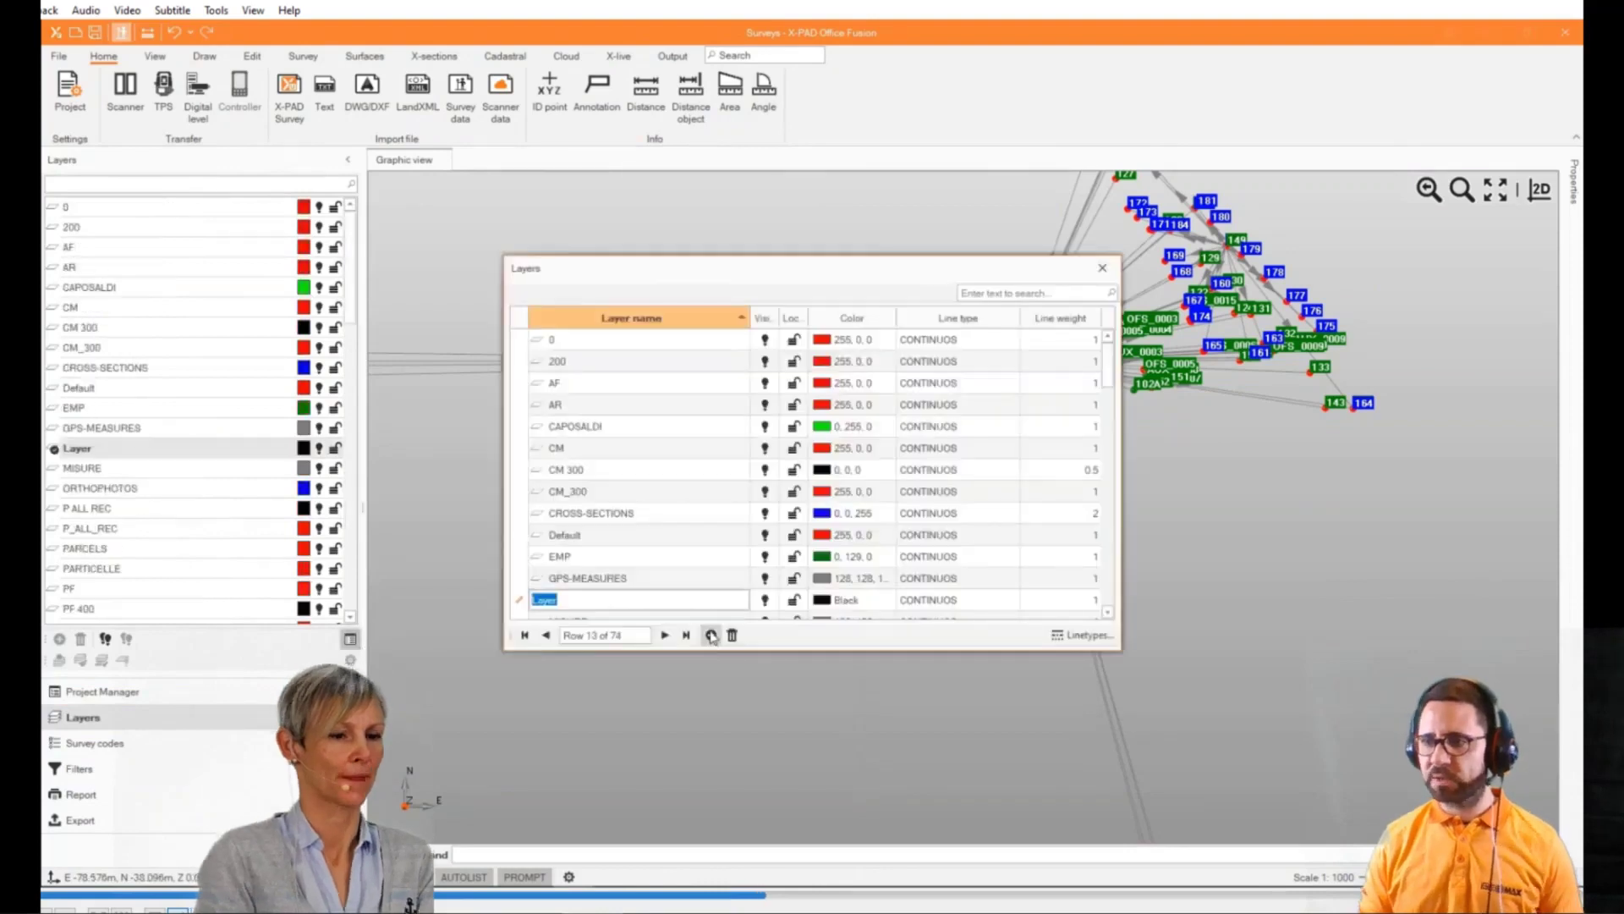
text(Ne)
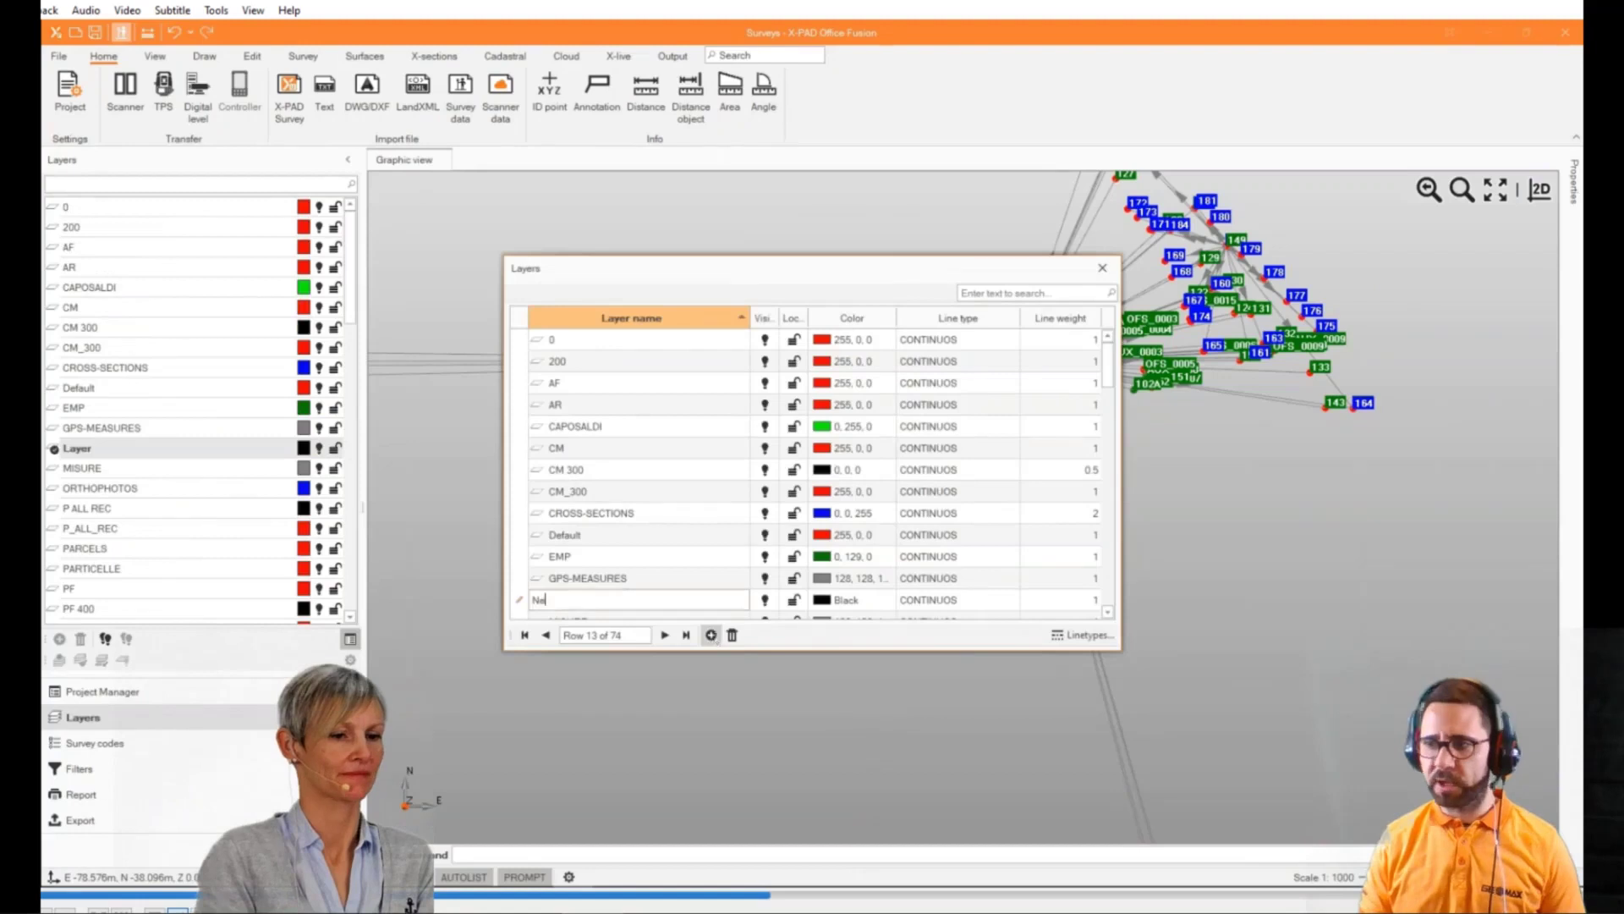
text(w)
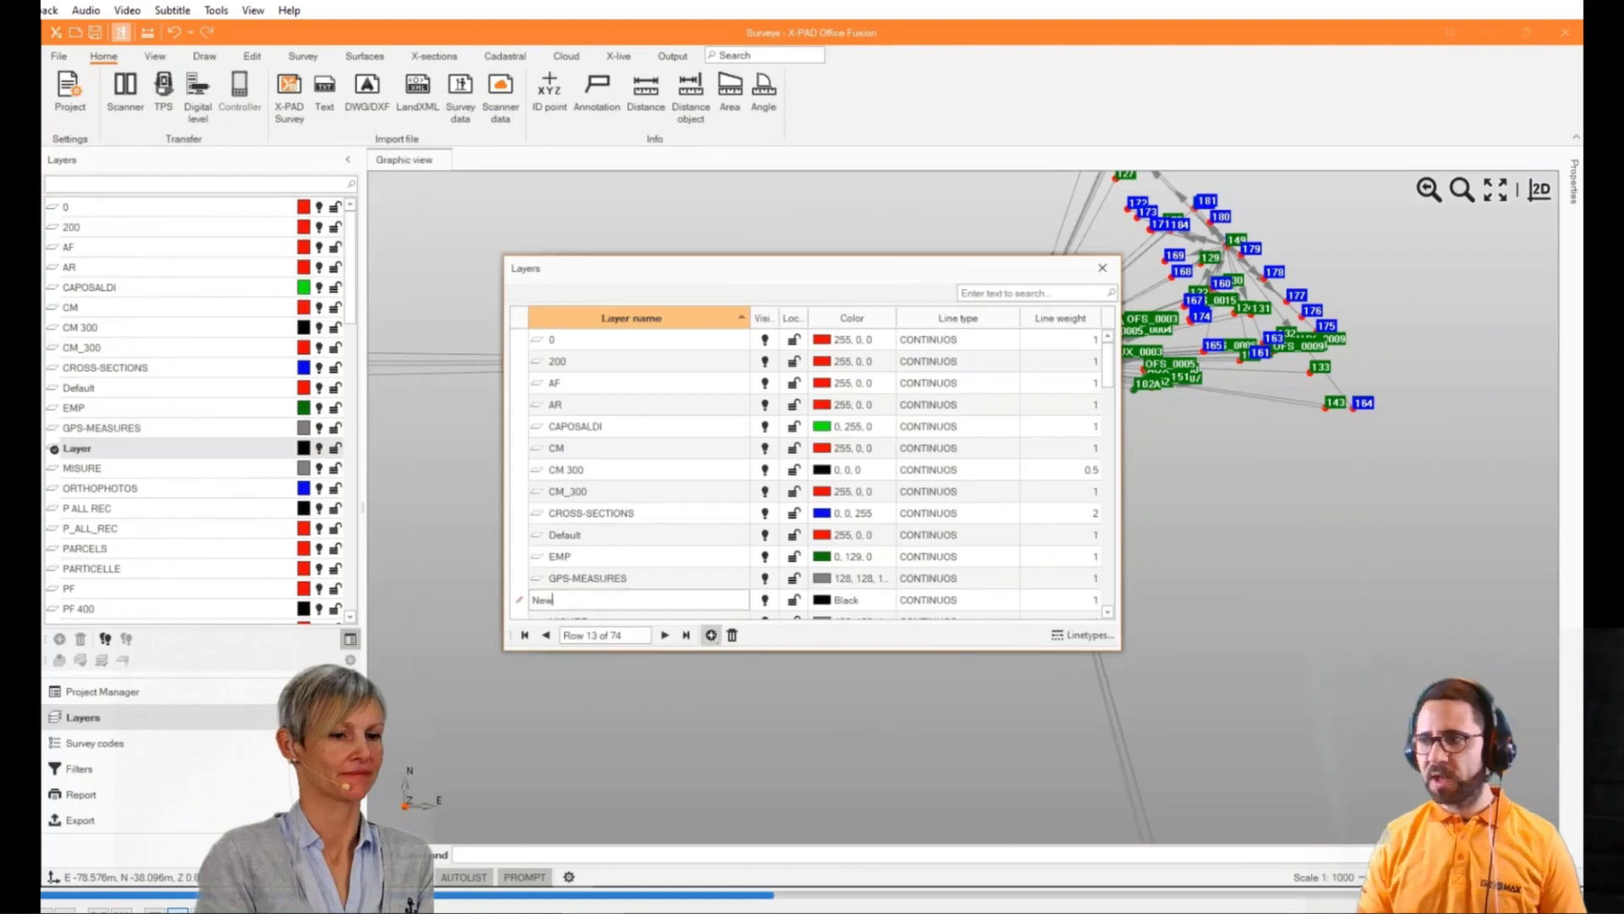
text(Layer)
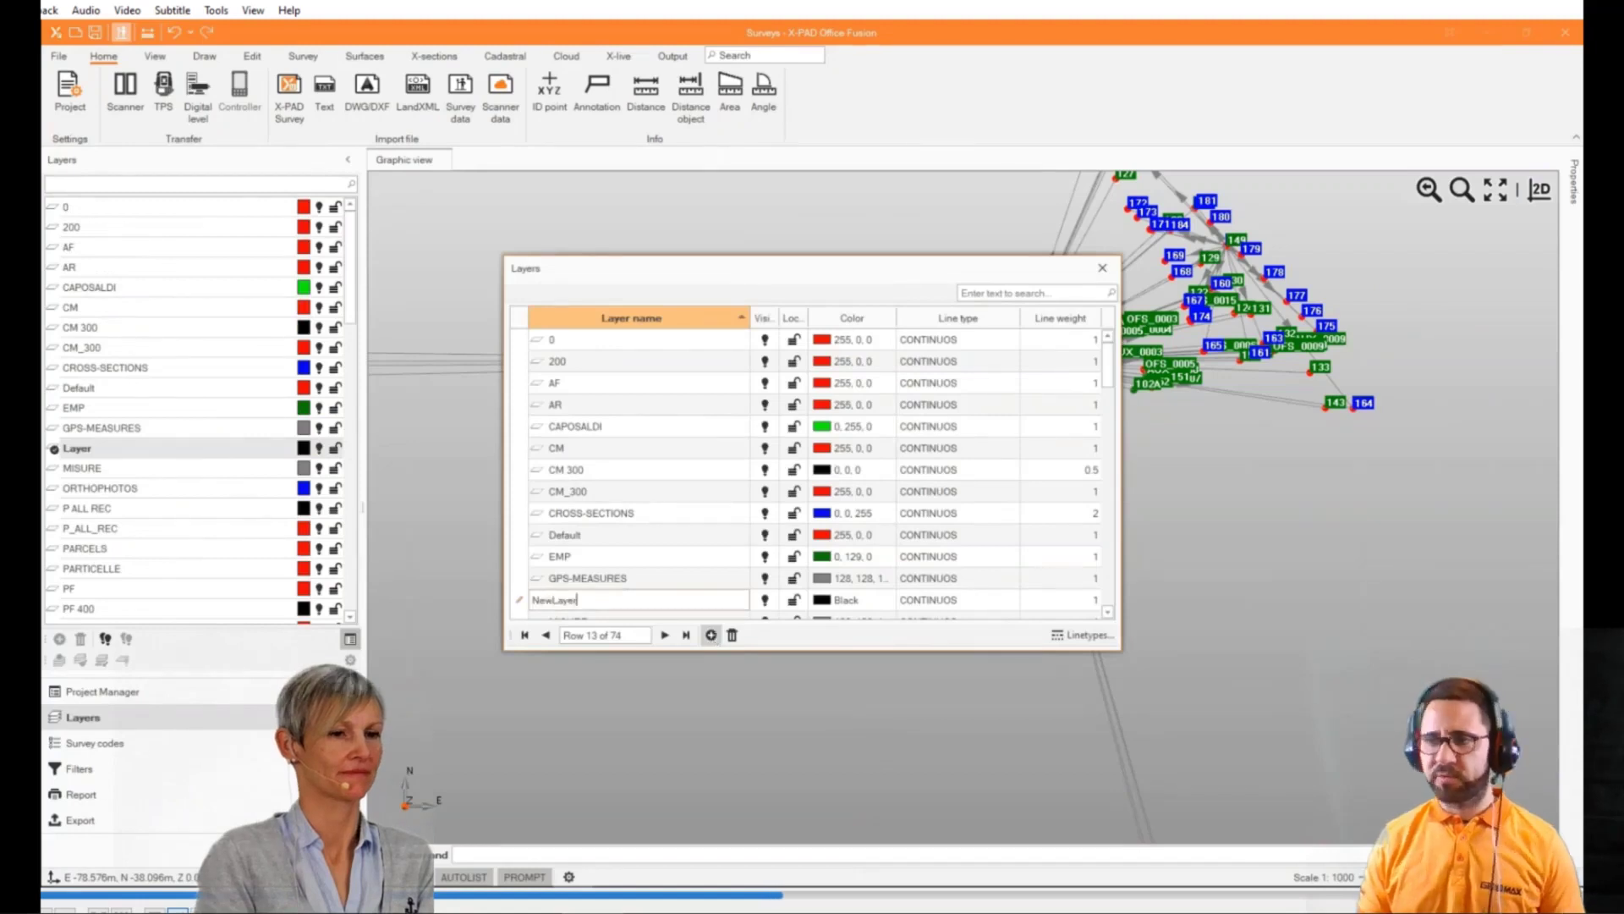
key(Return)
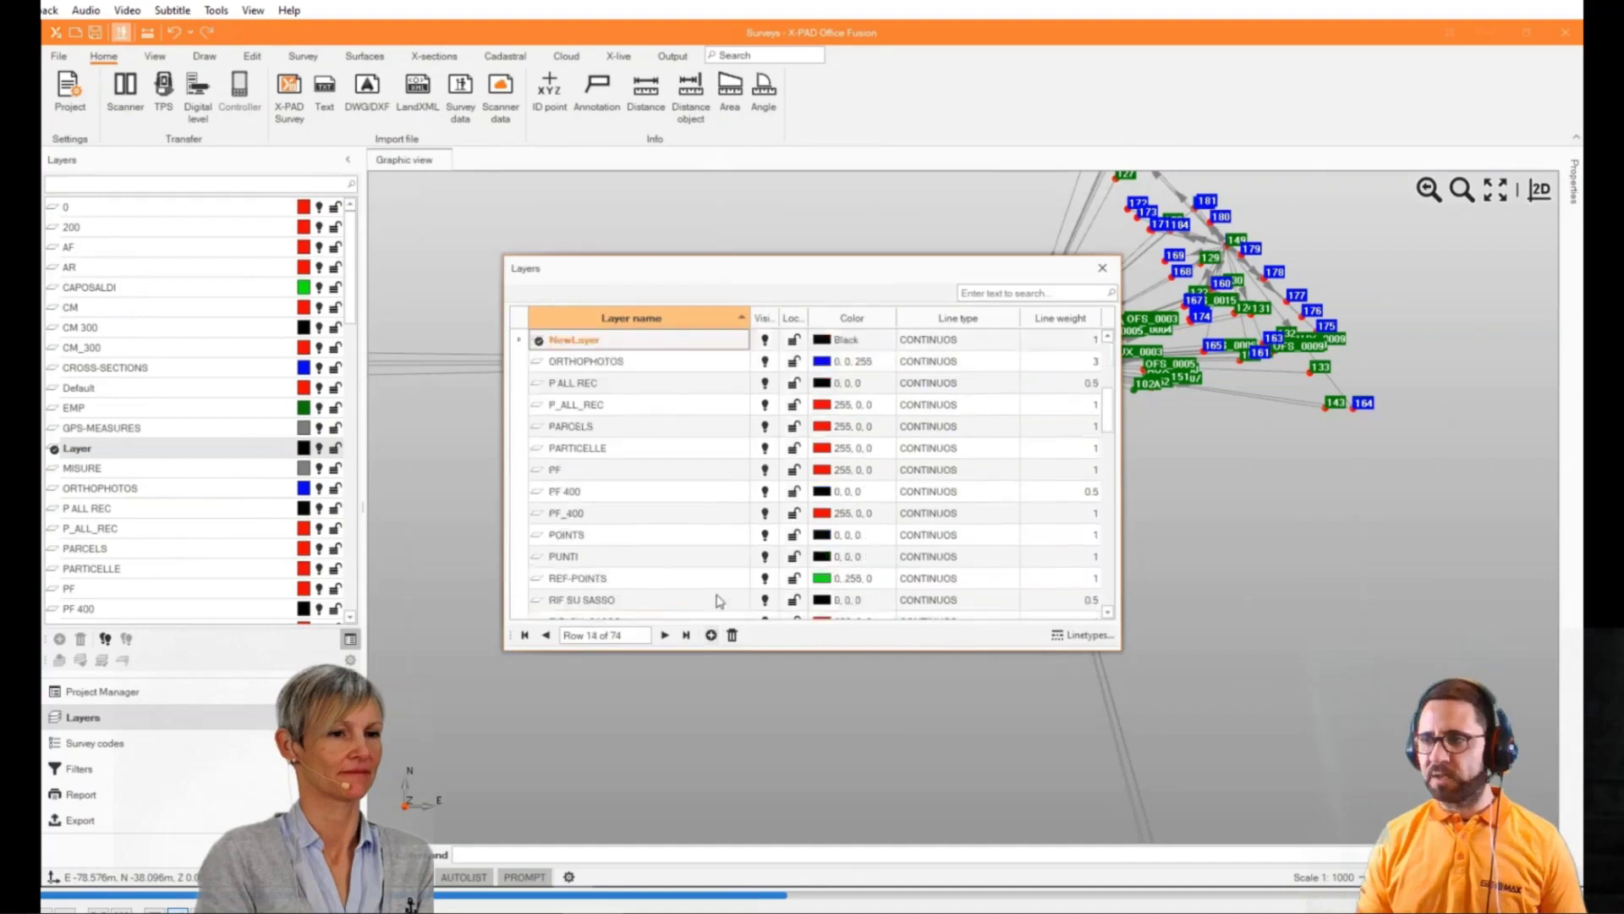
Colour NewLayer light cyan, then close the line type manager and the layers table
click(846, 339)
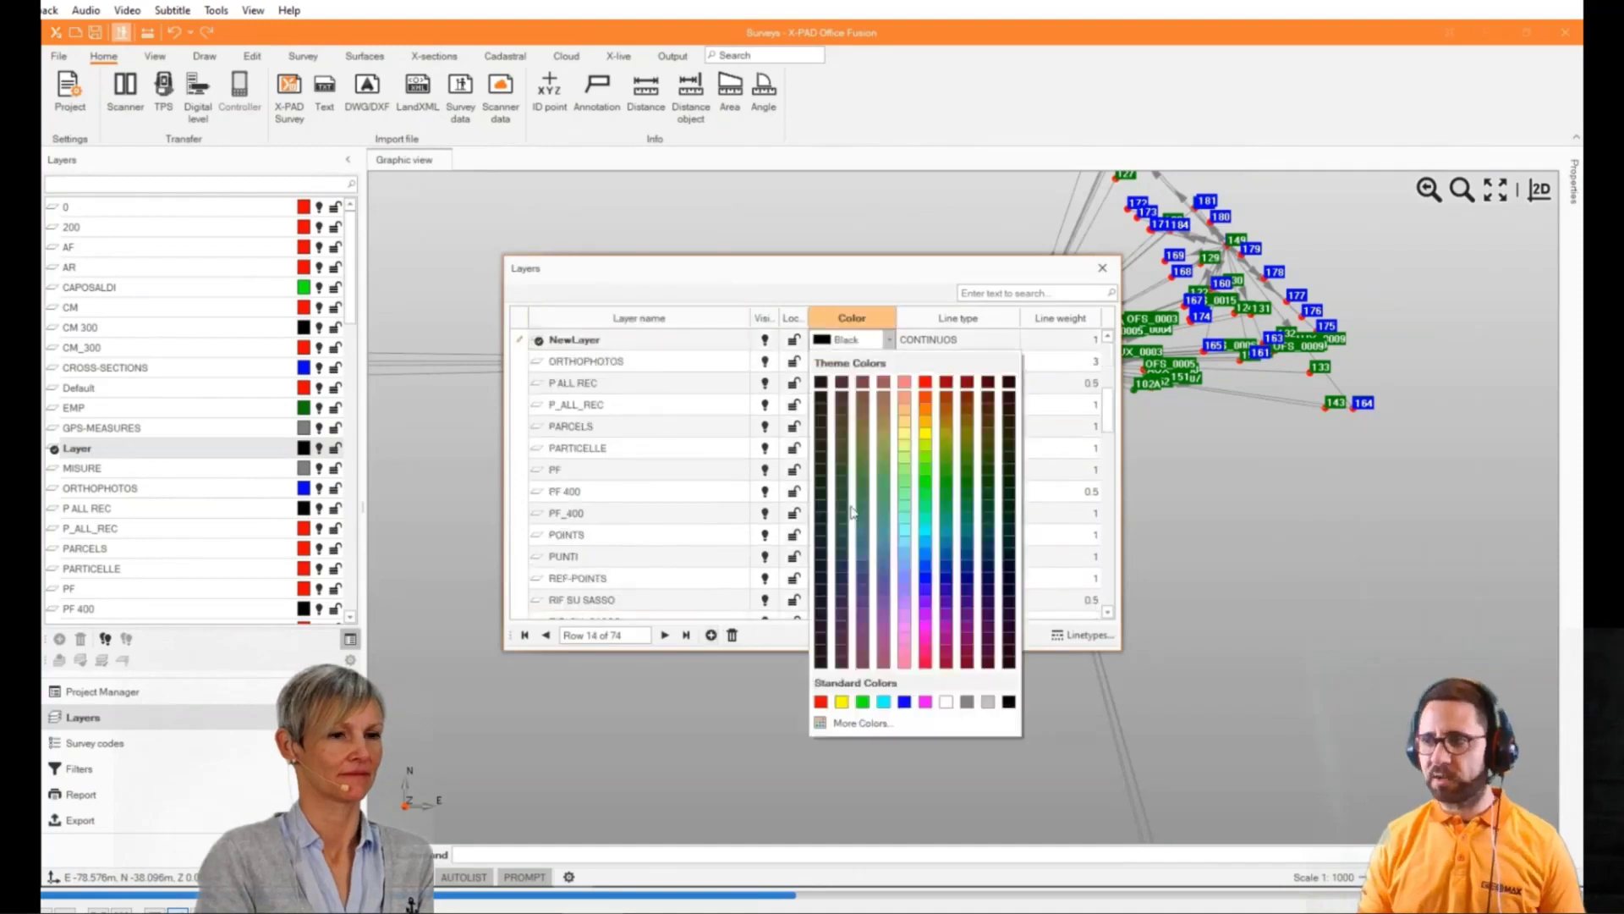
click(904, 525)
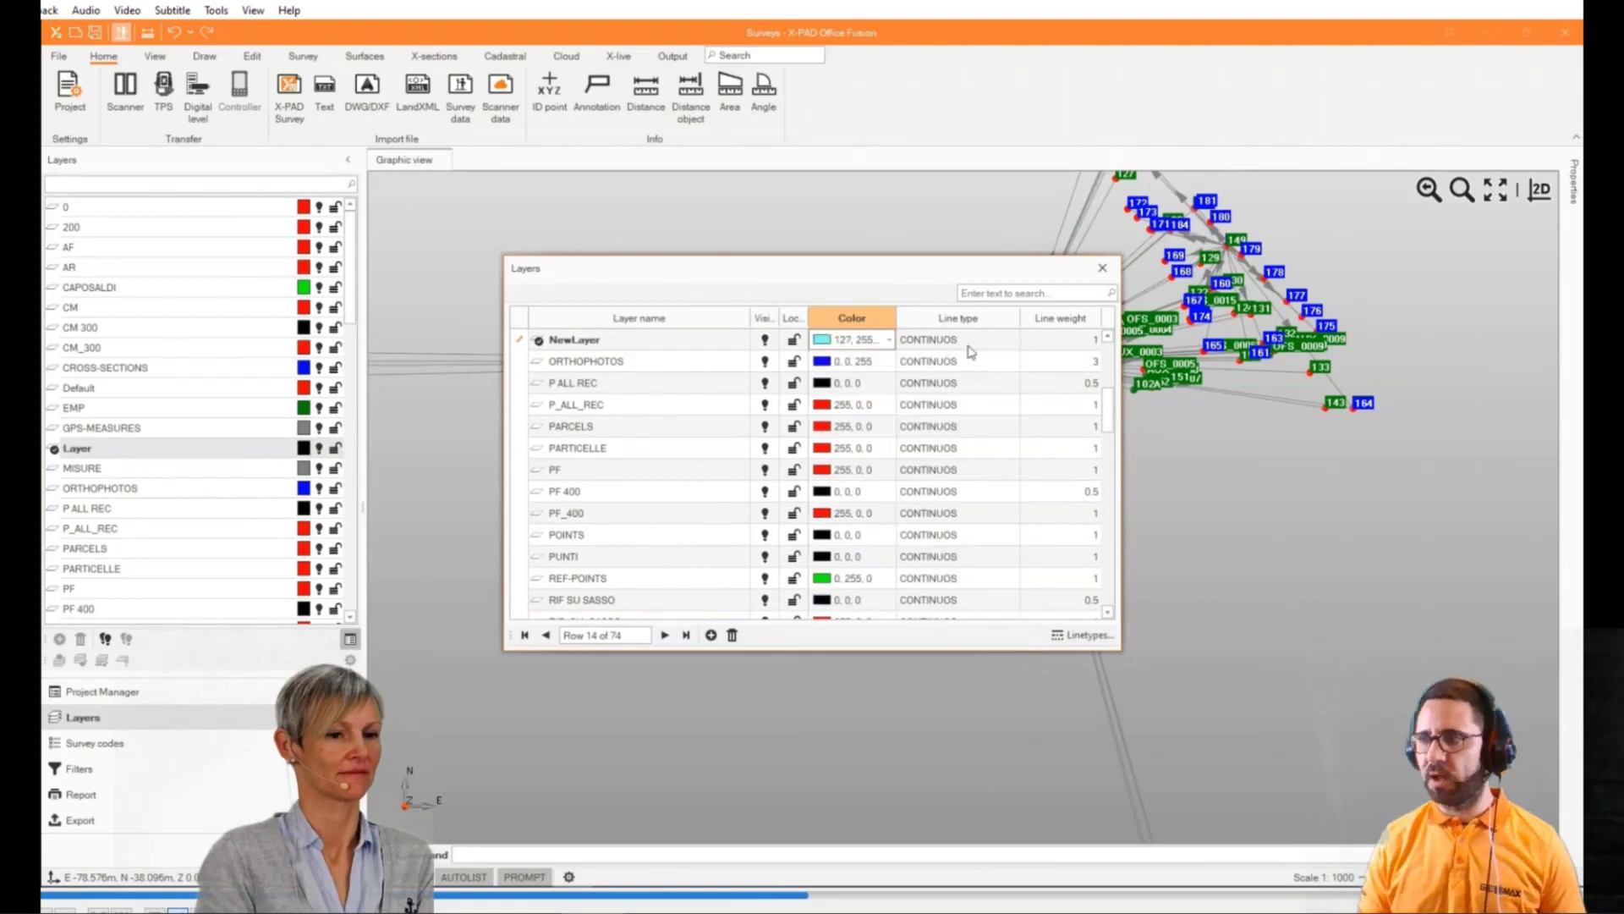
click(1079, 636)
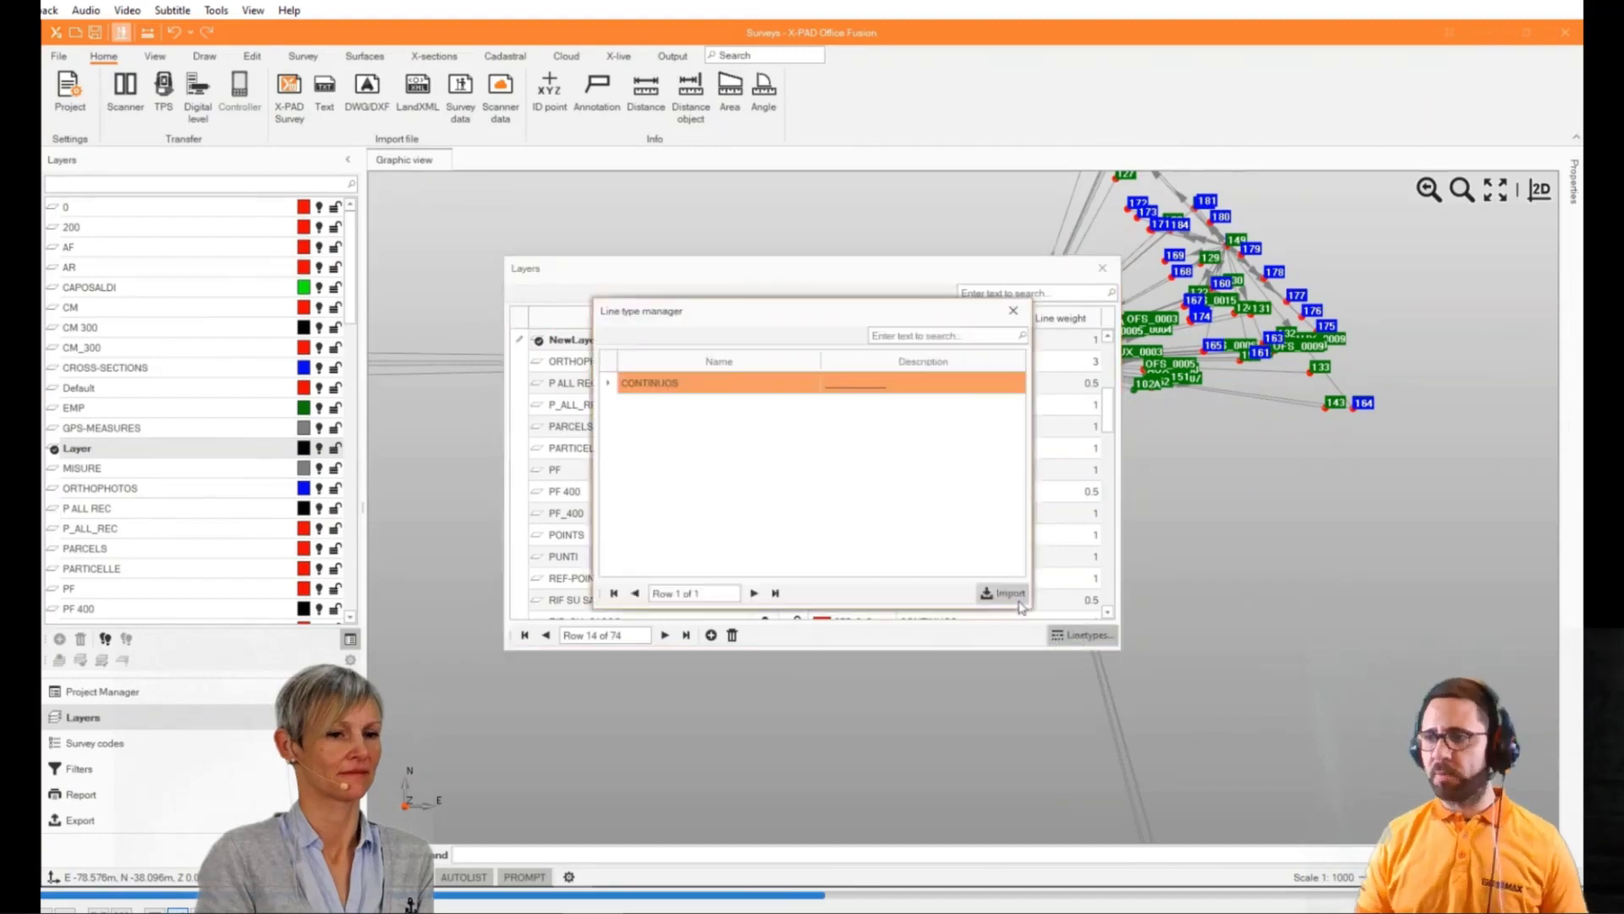
click(1013, 310)
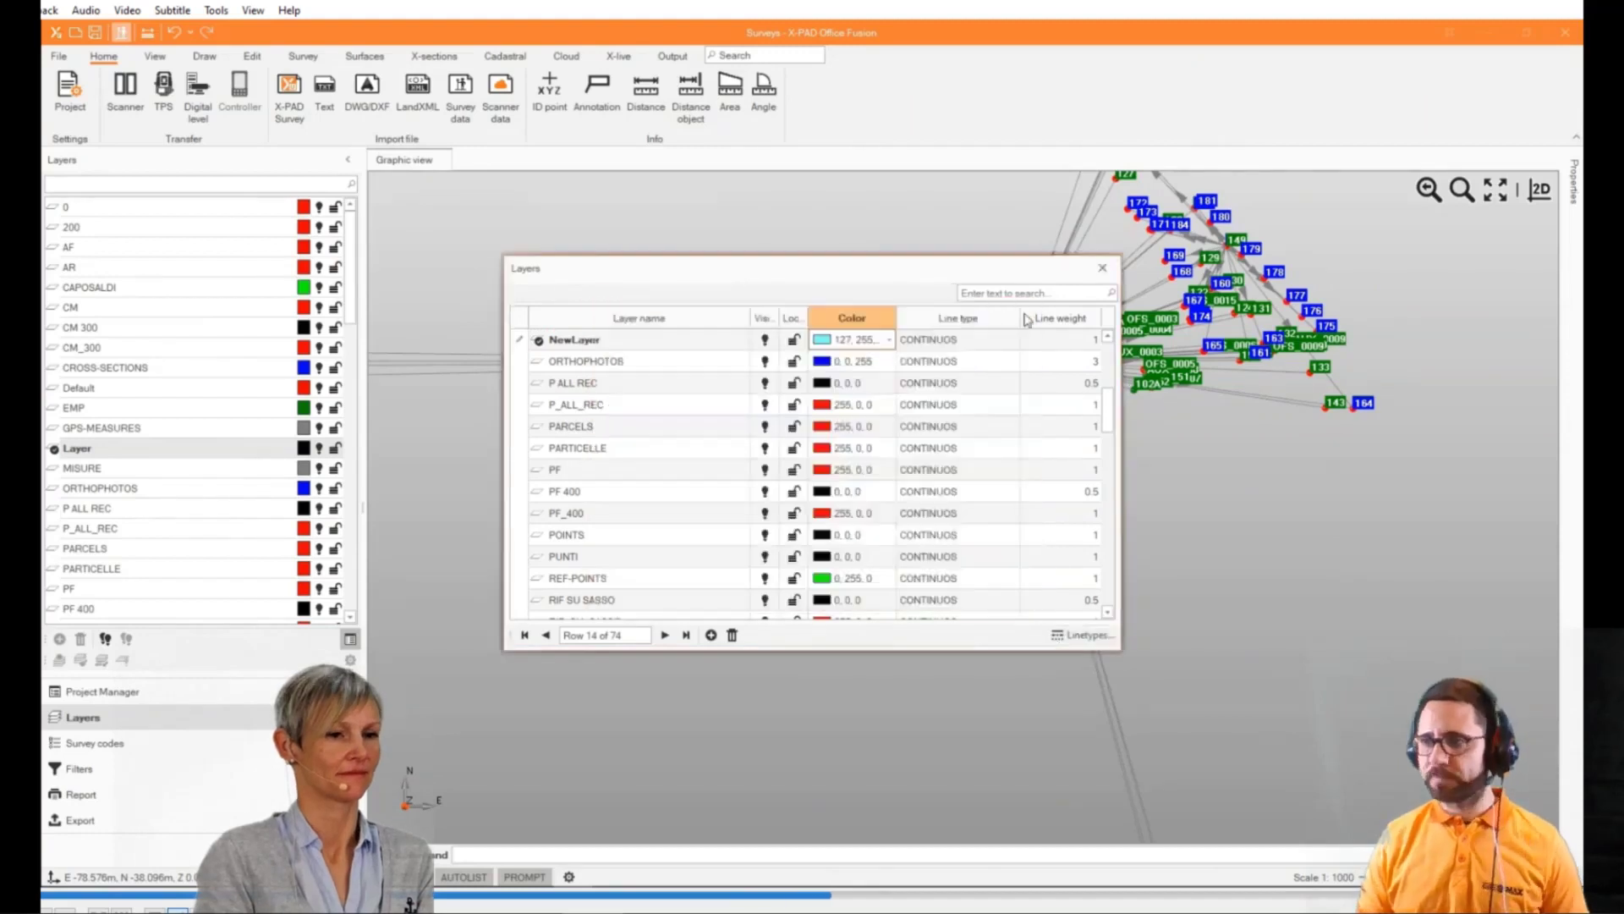
click(1102, 268)
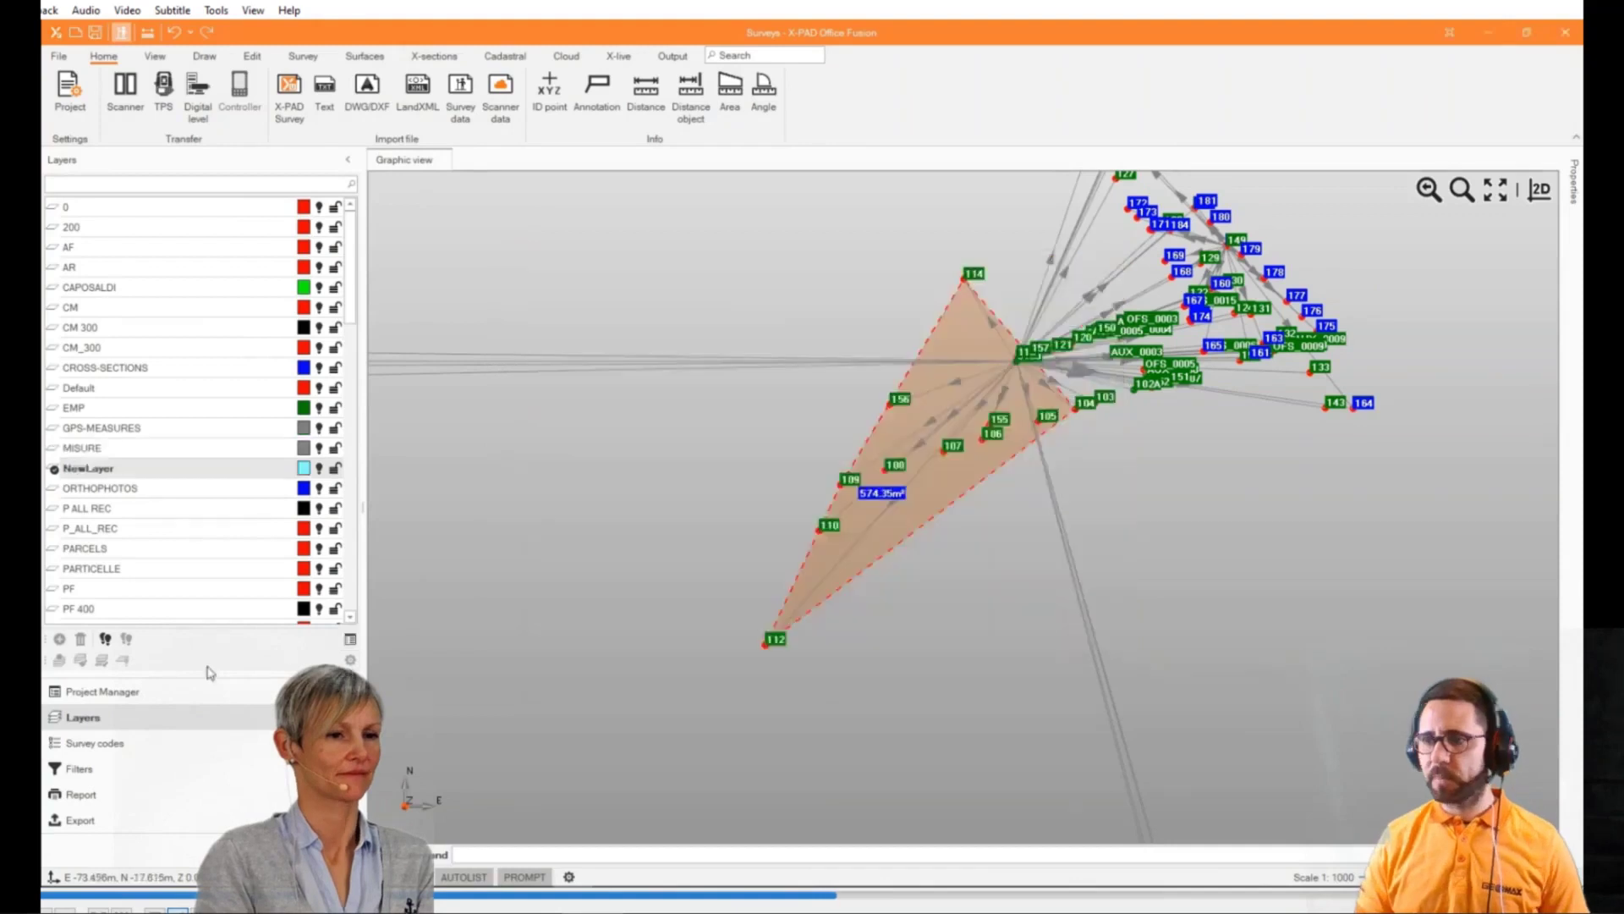
Show Survey codes in the side panel and open an enlarged Survey codes manager
click(97, 743)
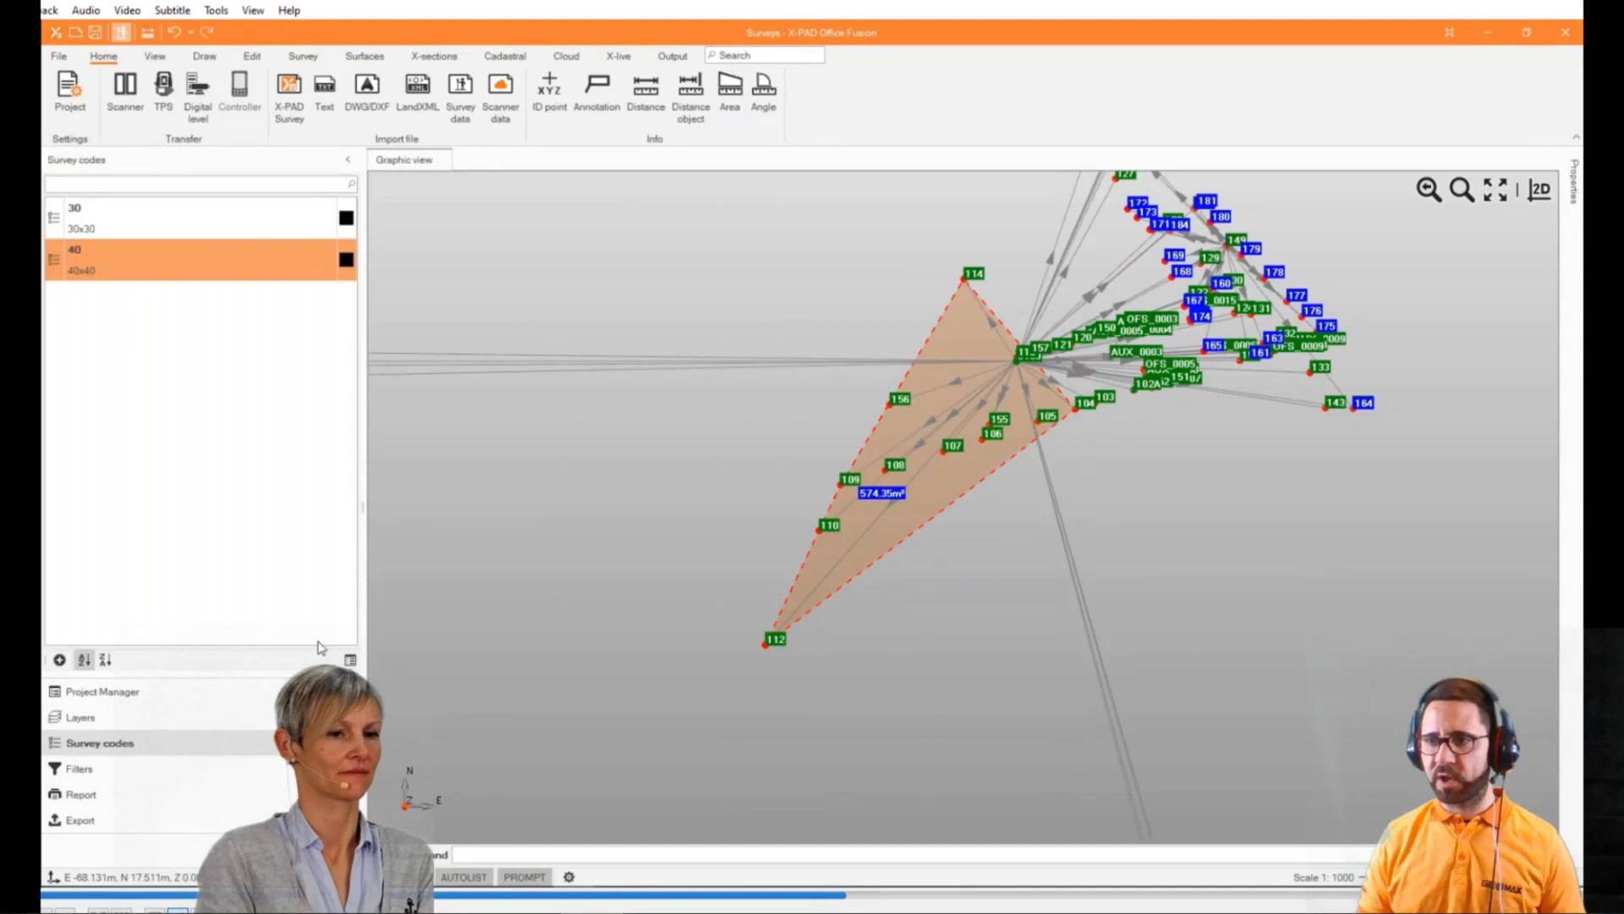
click(350, 659)
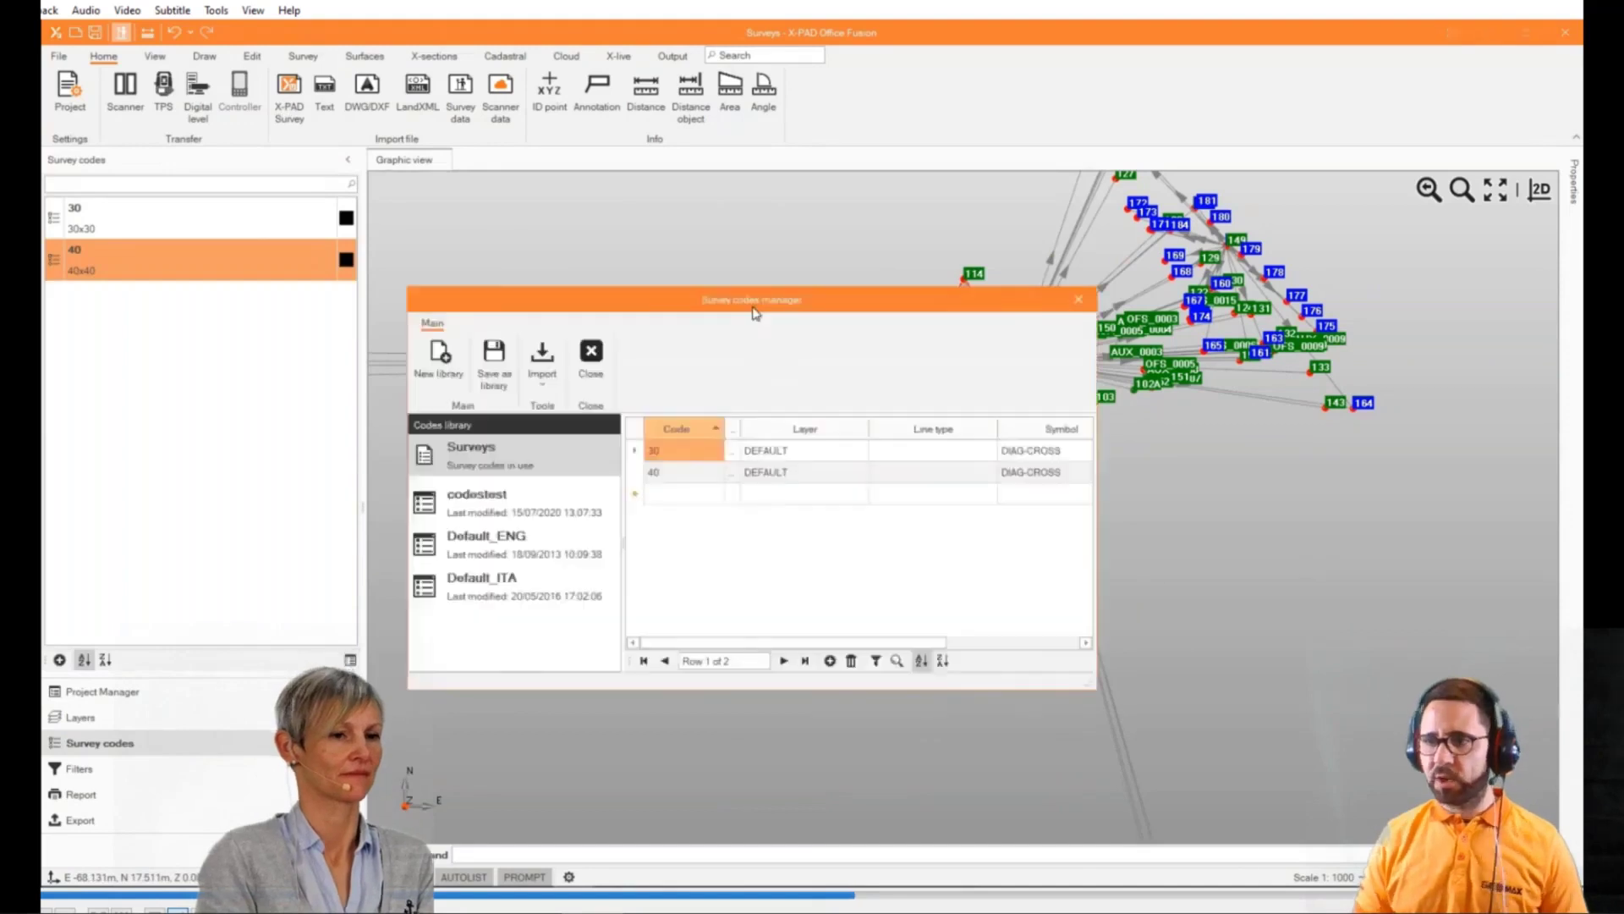
drag(755, 313, 850, 312)
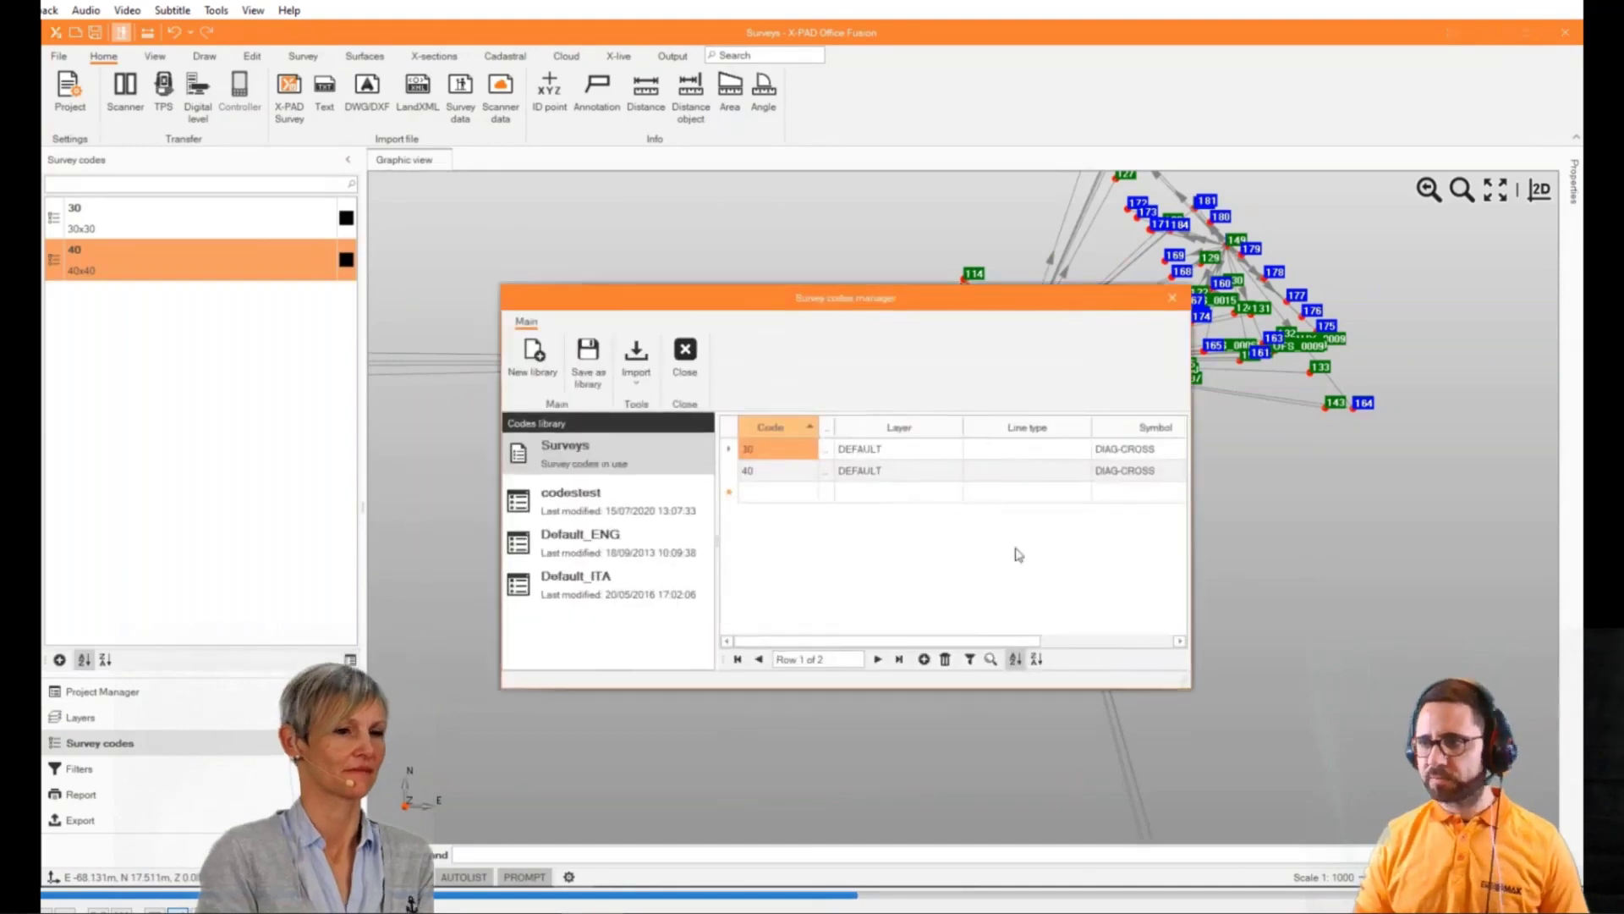
drag(1190, 687, 1392, 807)
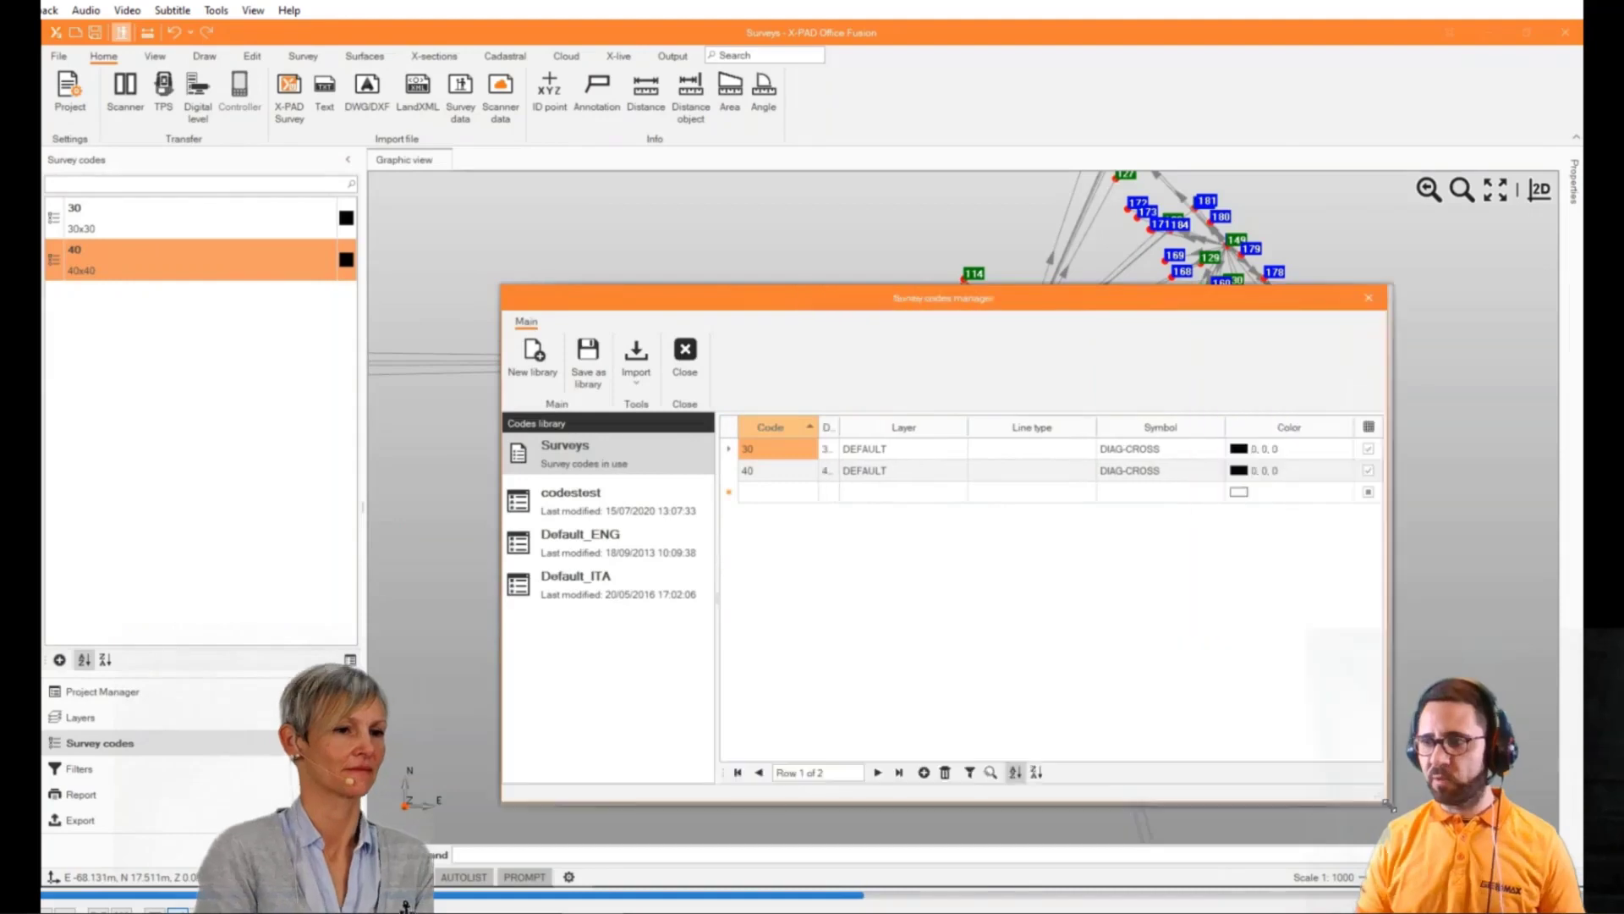
drag(530, 287, 439, 197)
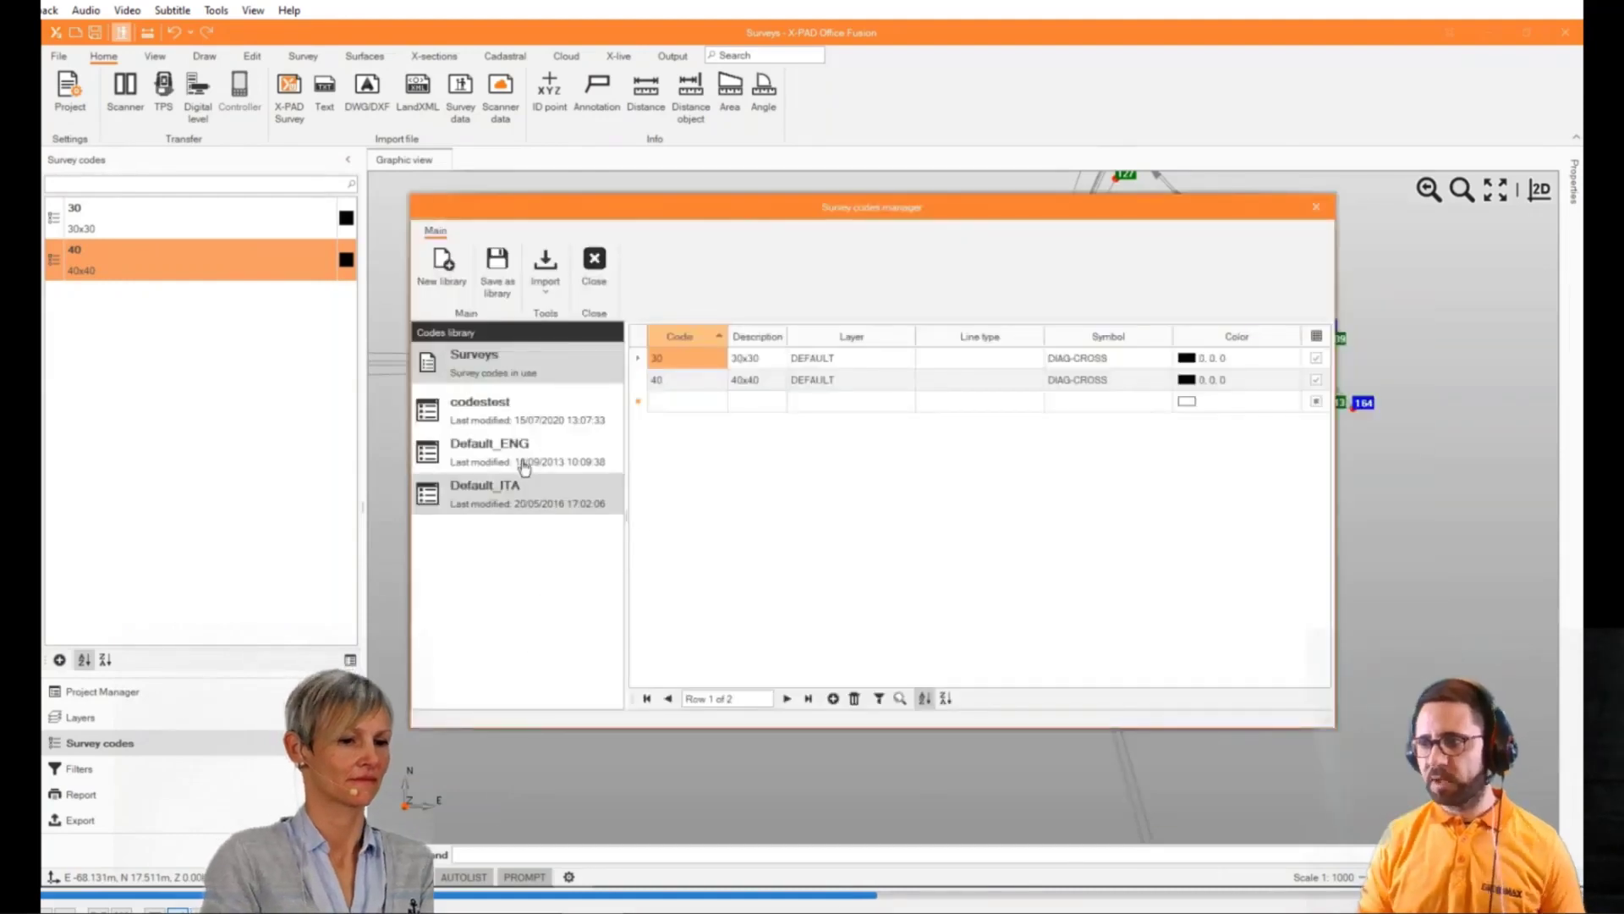
Open the Default_ENG codes library and start a new survey code
click(545, 267)
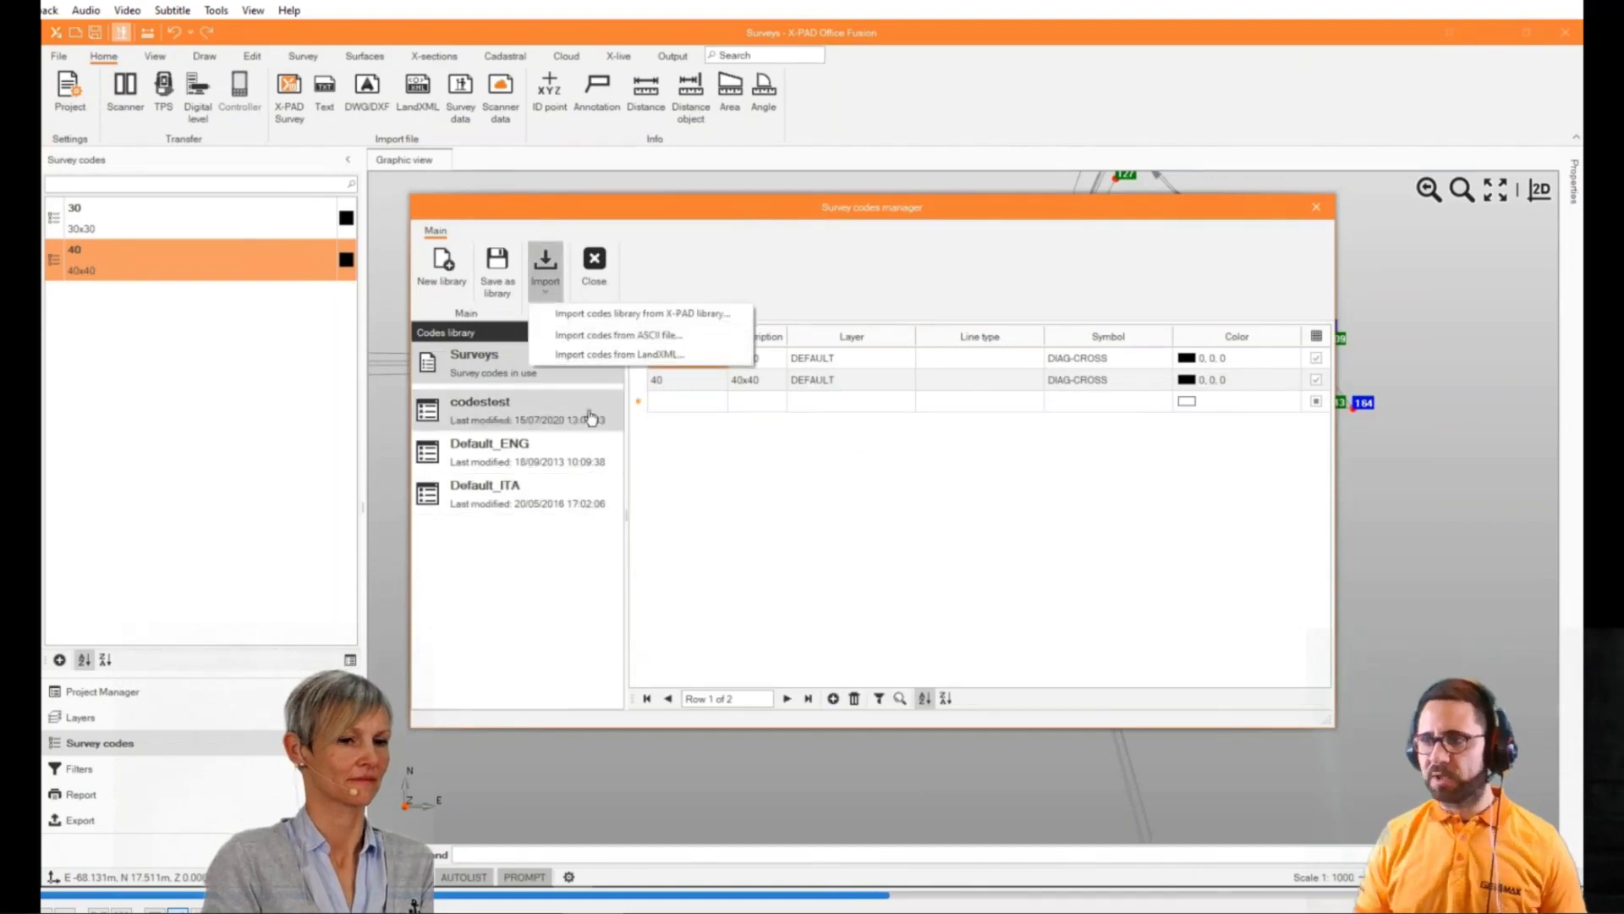
click(535, 433)
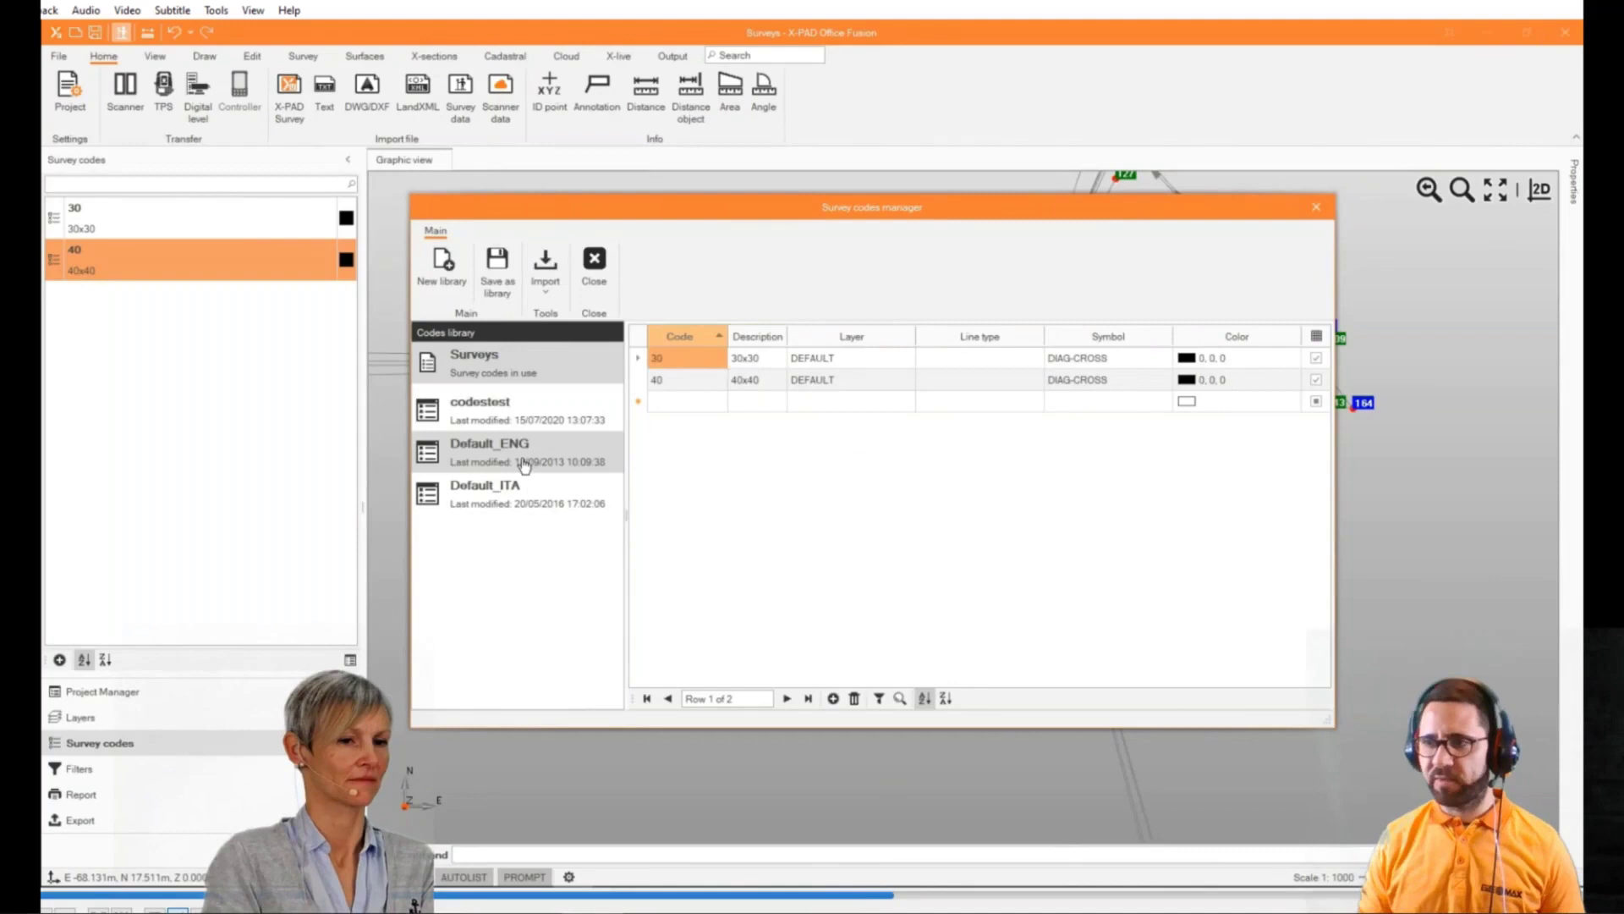
click(525, 464)
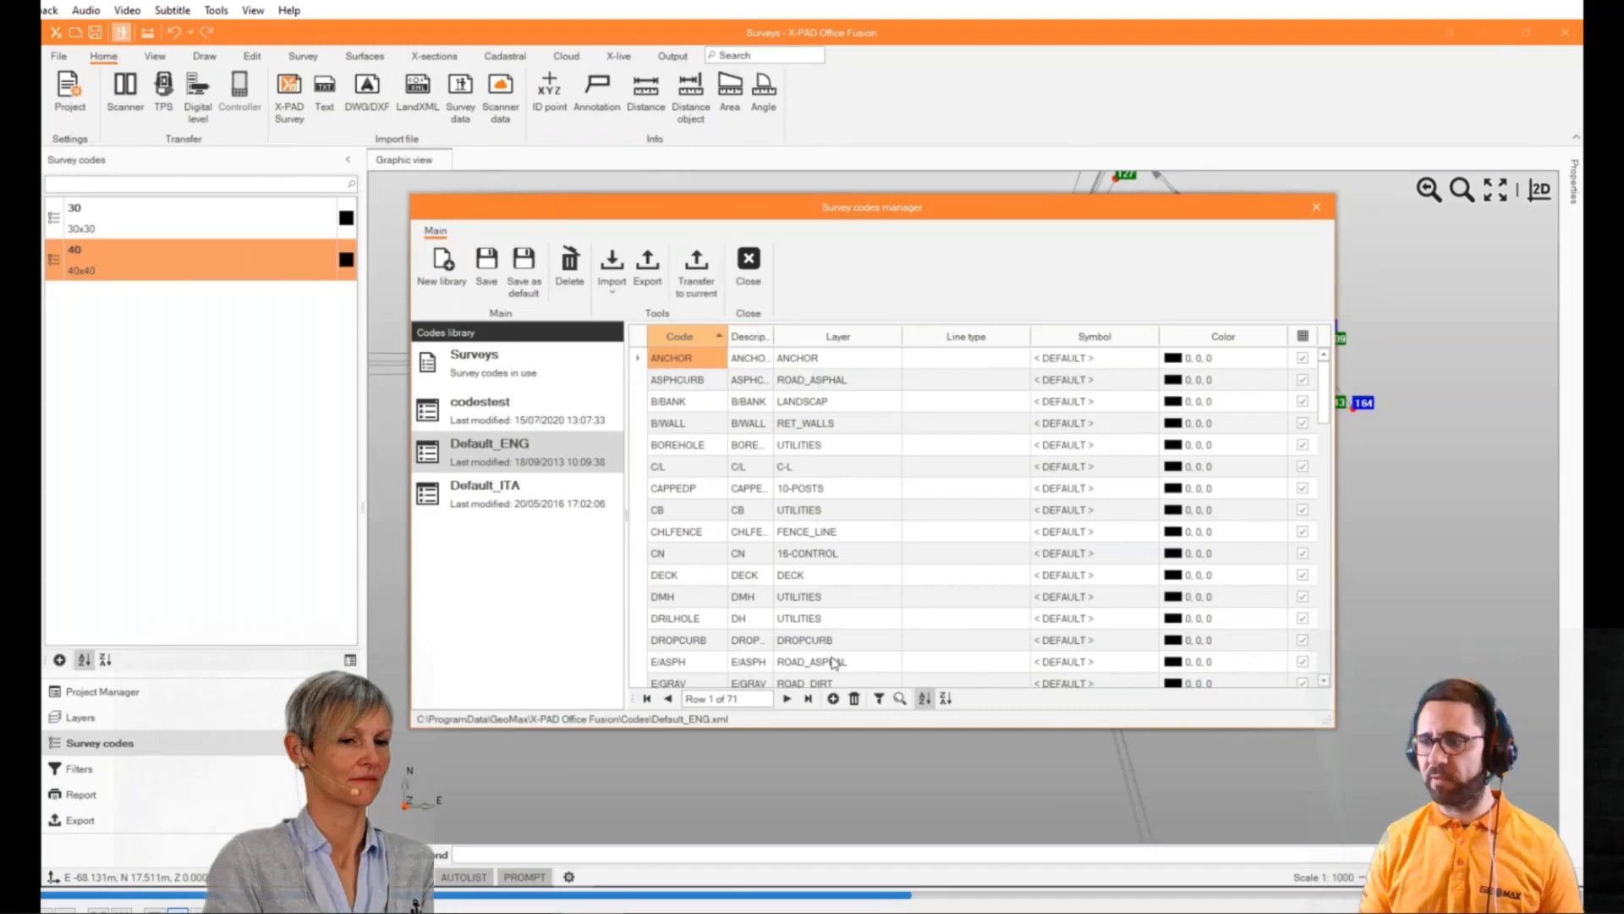
click(833, 698)
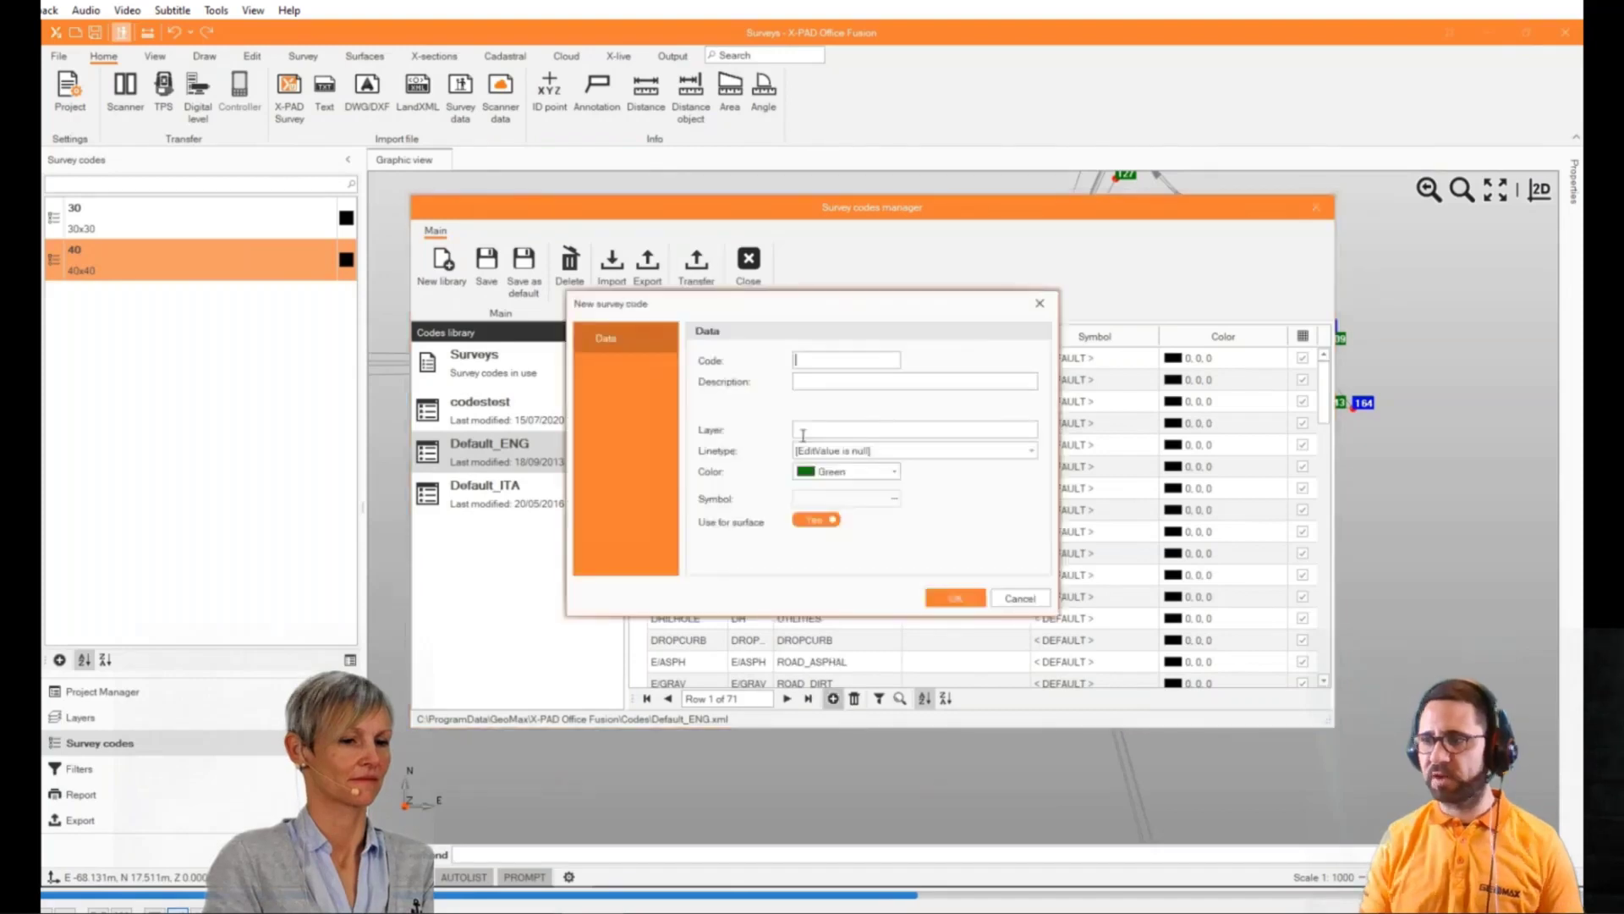
Create survey code NEWCODE on layer NewCode with a blue colour
text(NEWCODE)
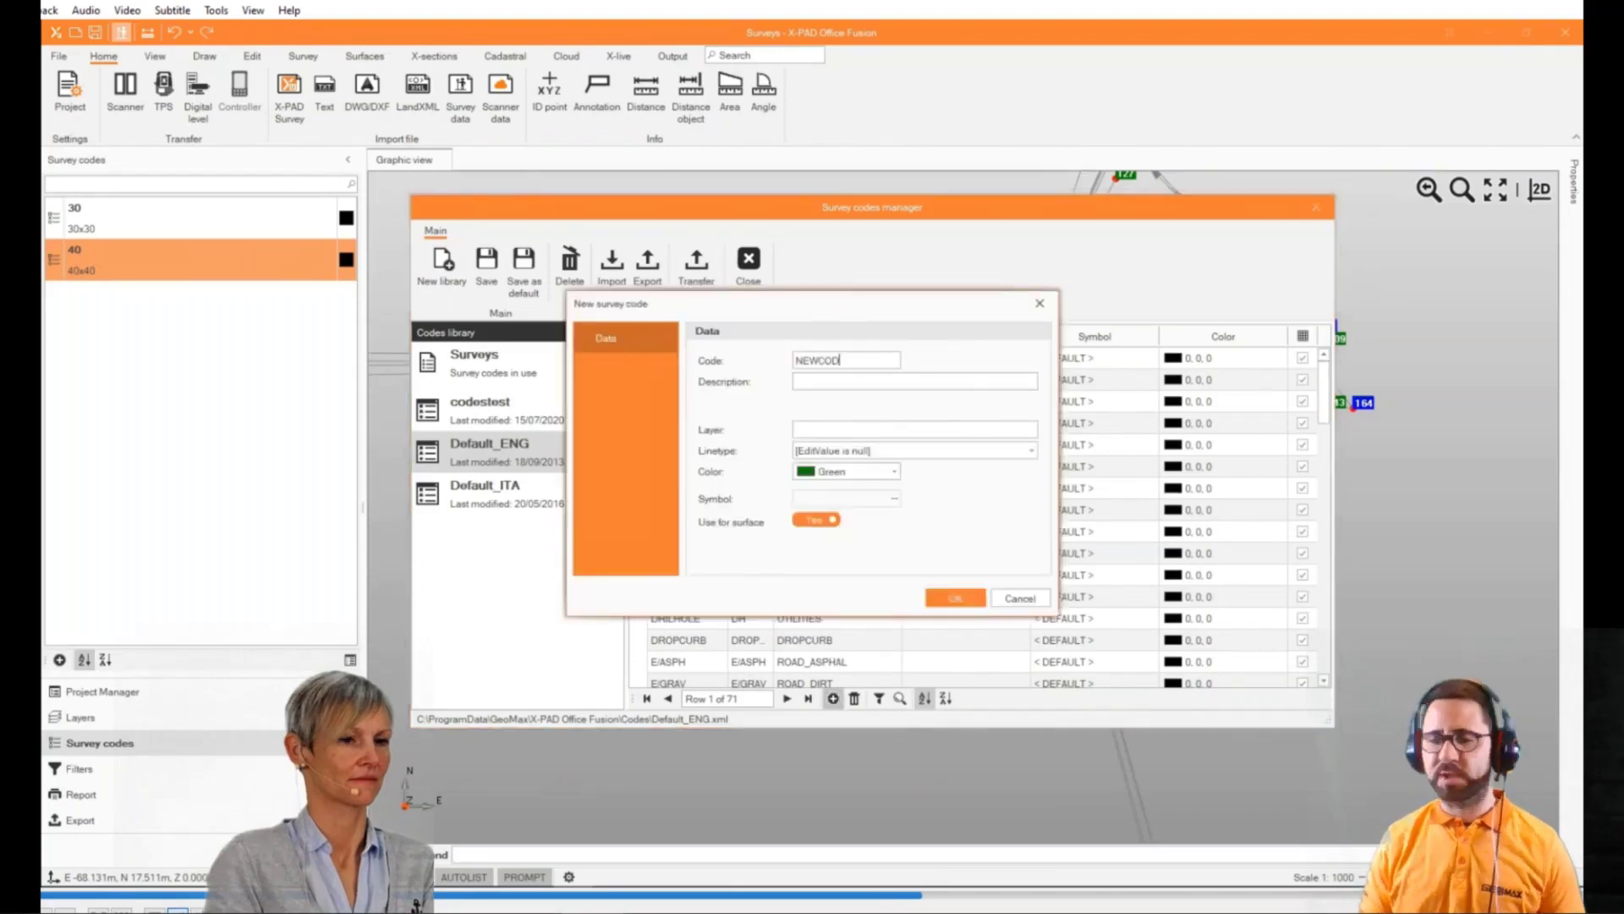
click(822, 430)
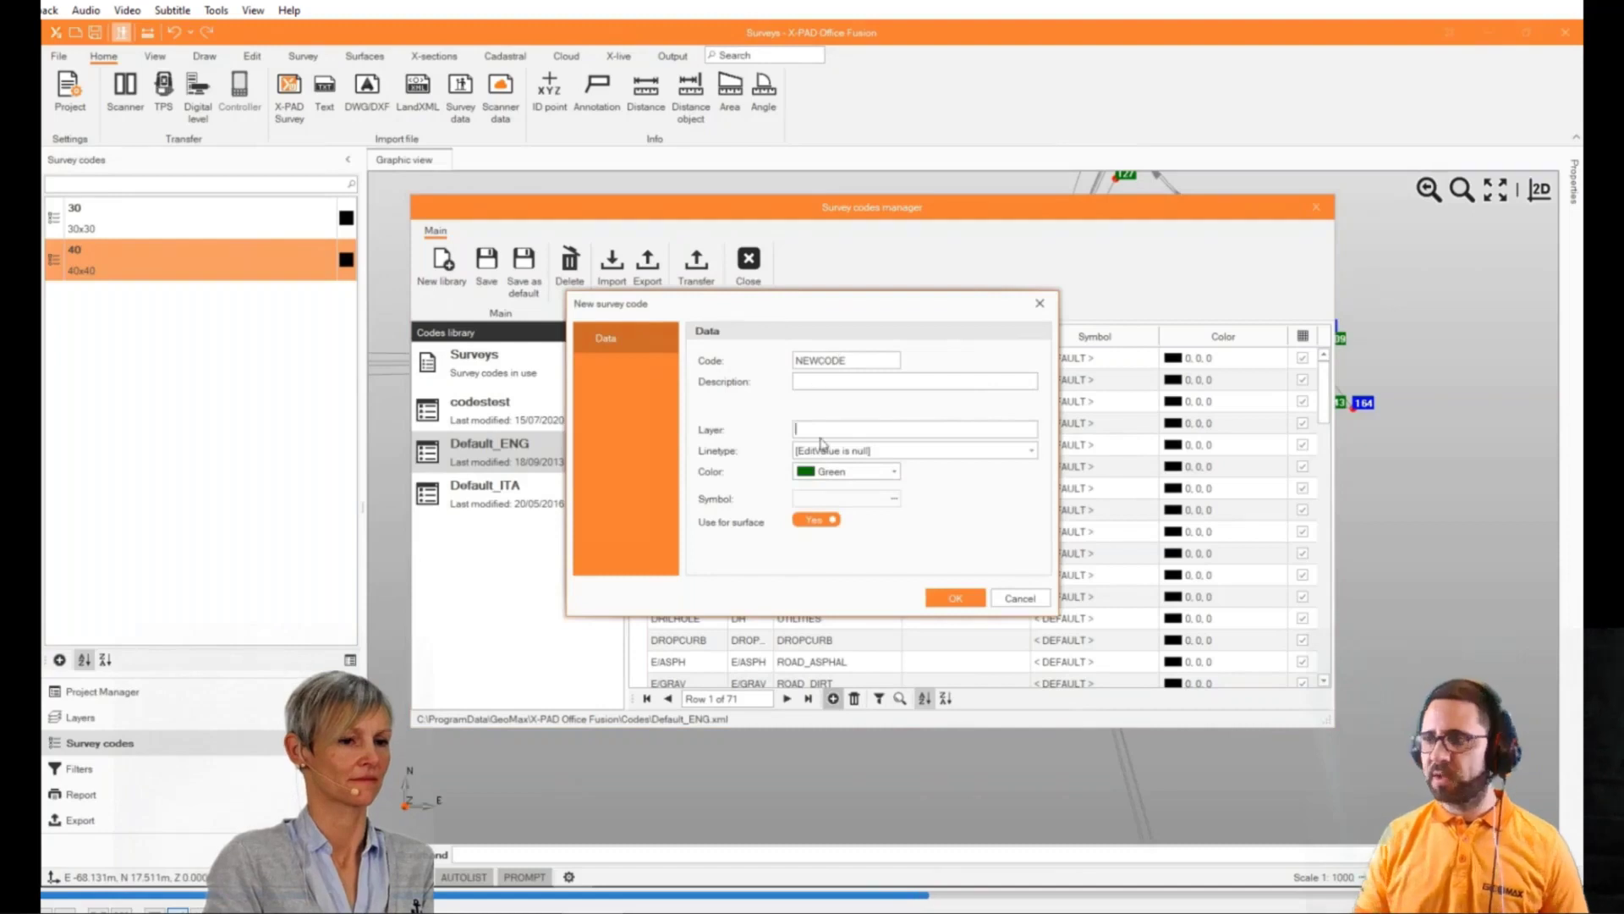
text(NewCode)
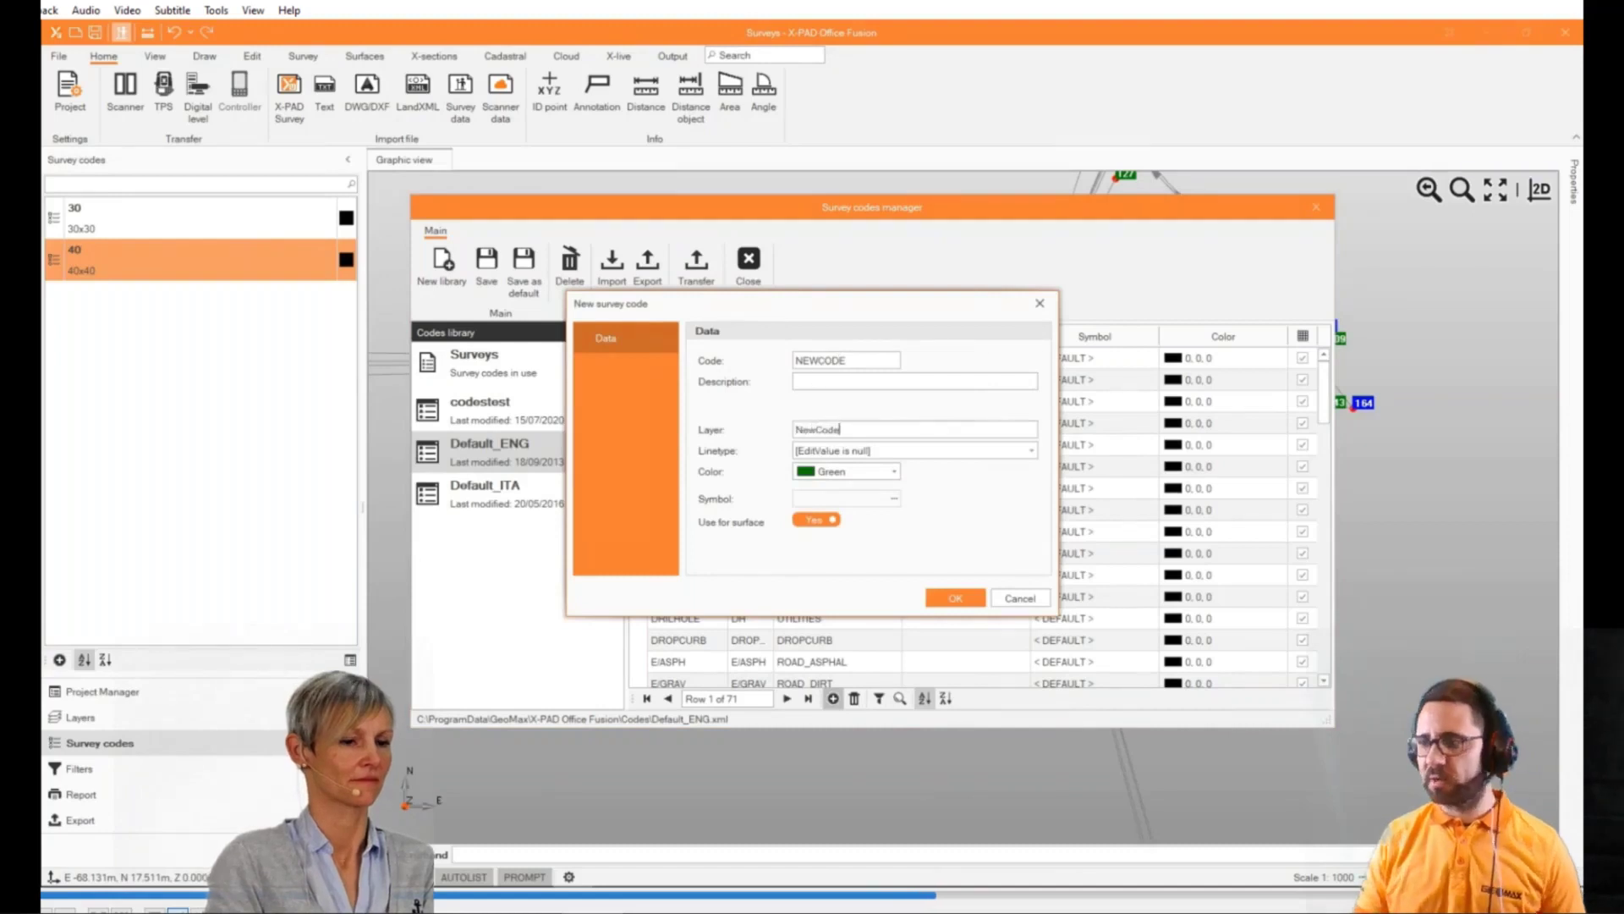
click(828, 471)
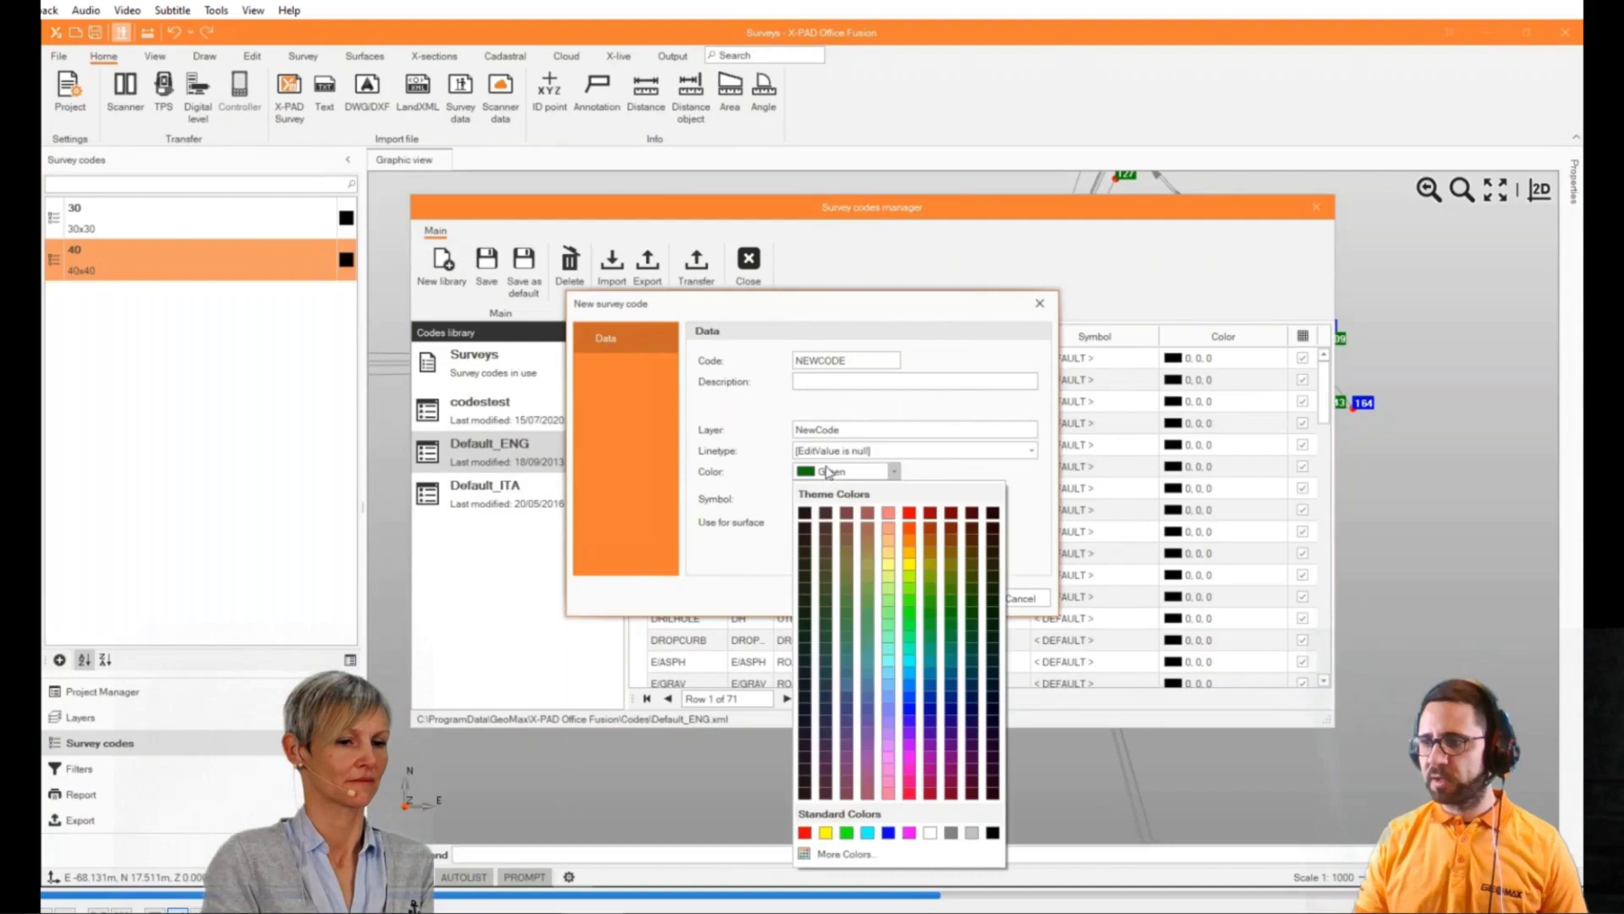
click(863, 704)
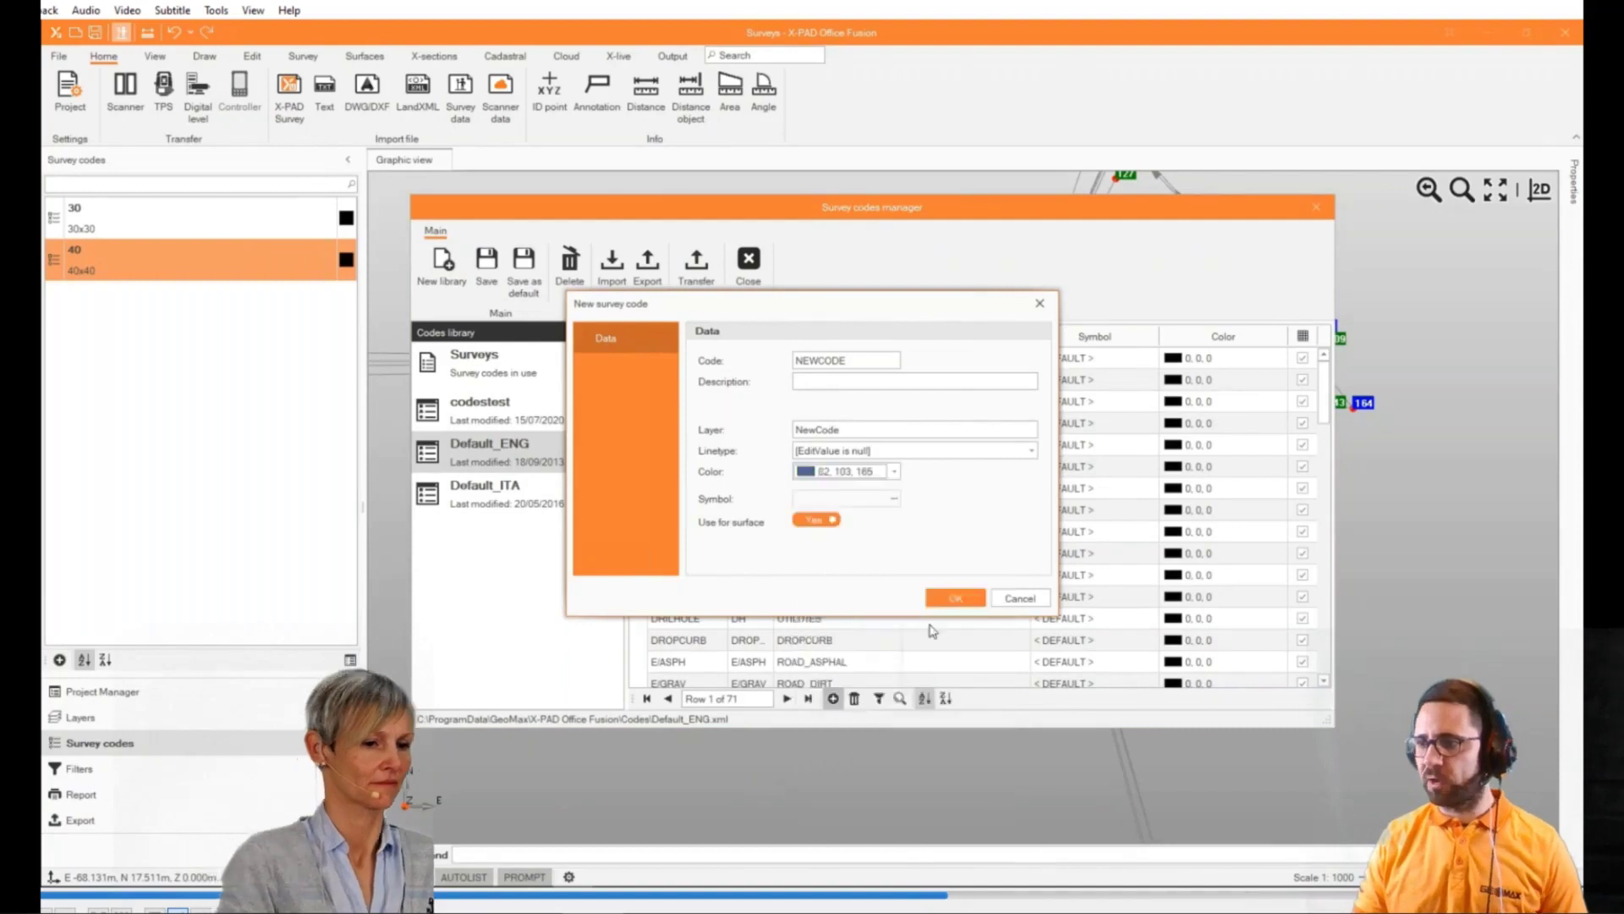
click(957, 606)
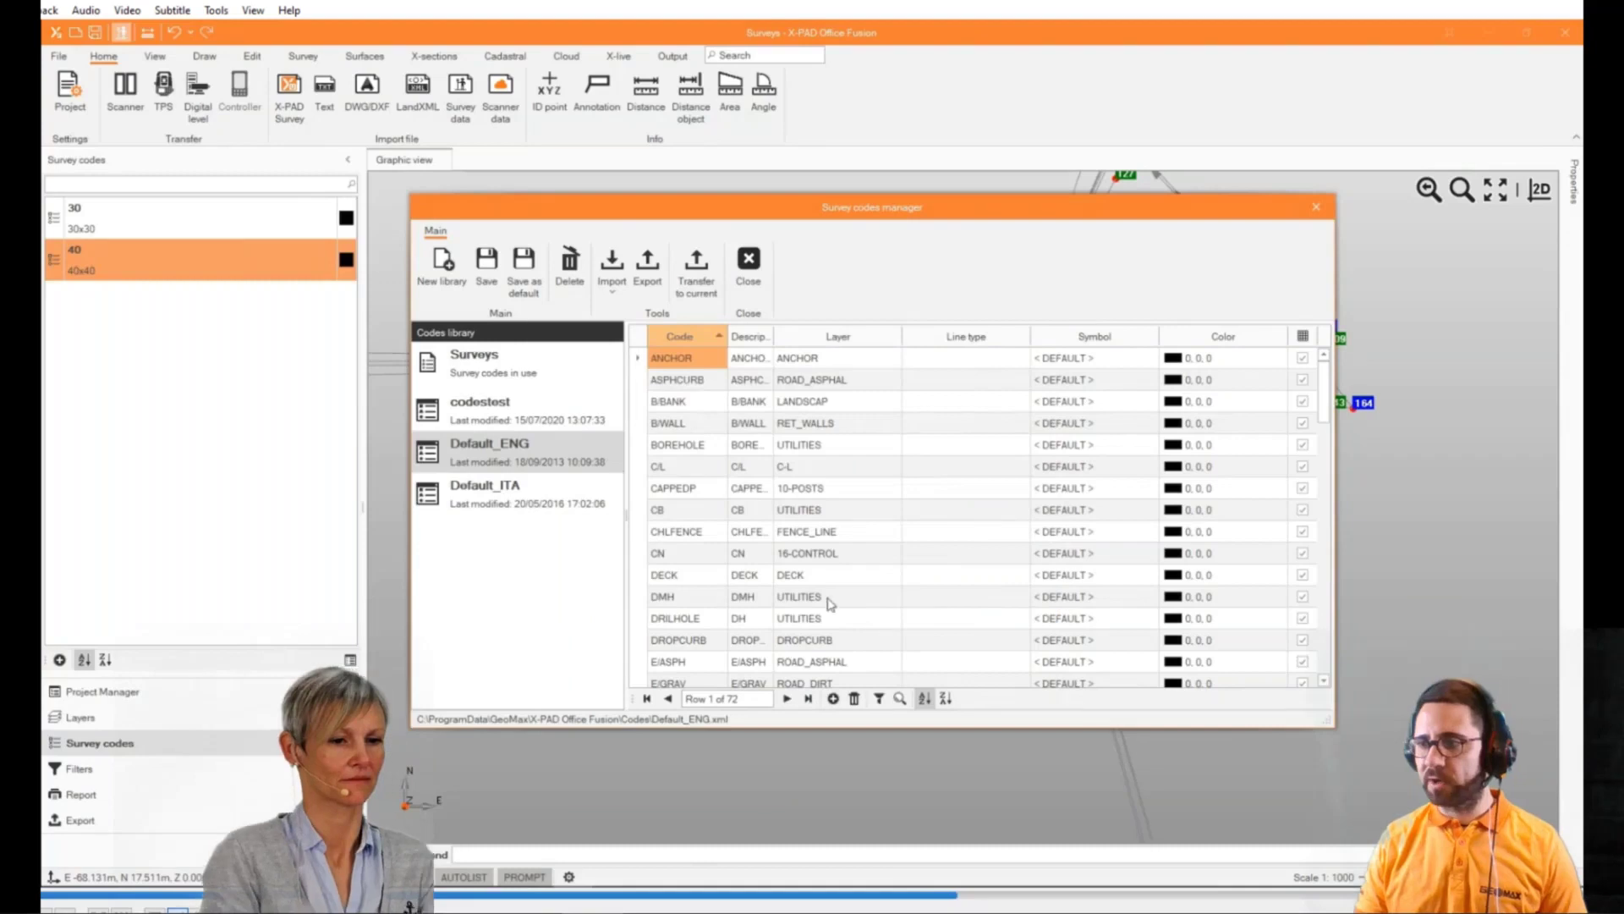
Transfer the Default_ENG codes to the current survey and save the library on closing
click(690, 269)
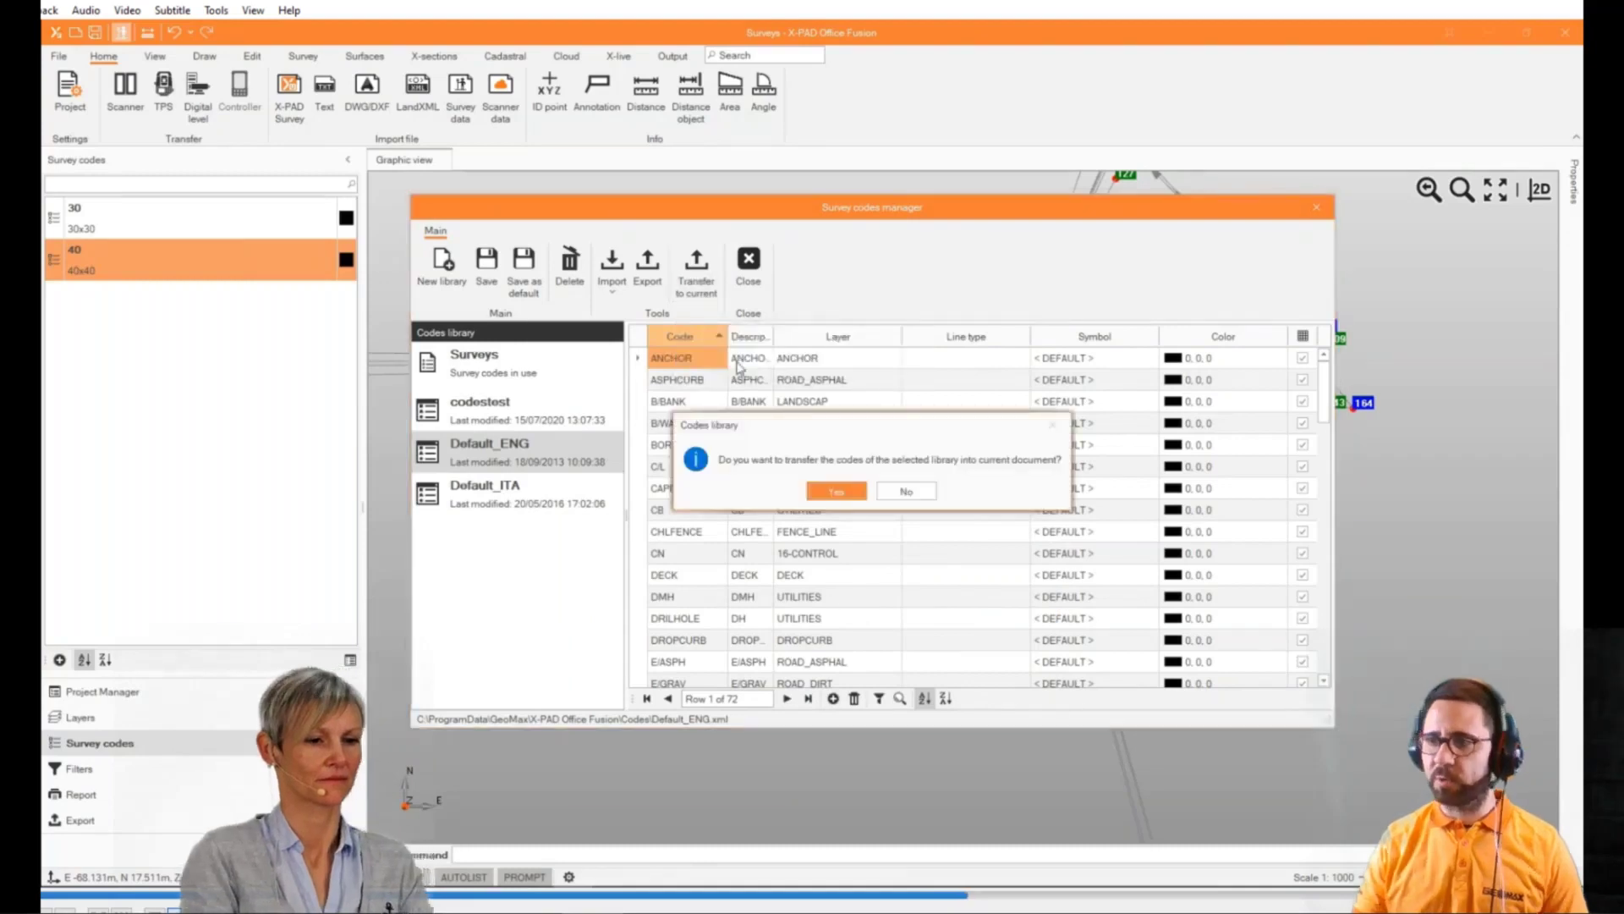
click(836, 491)
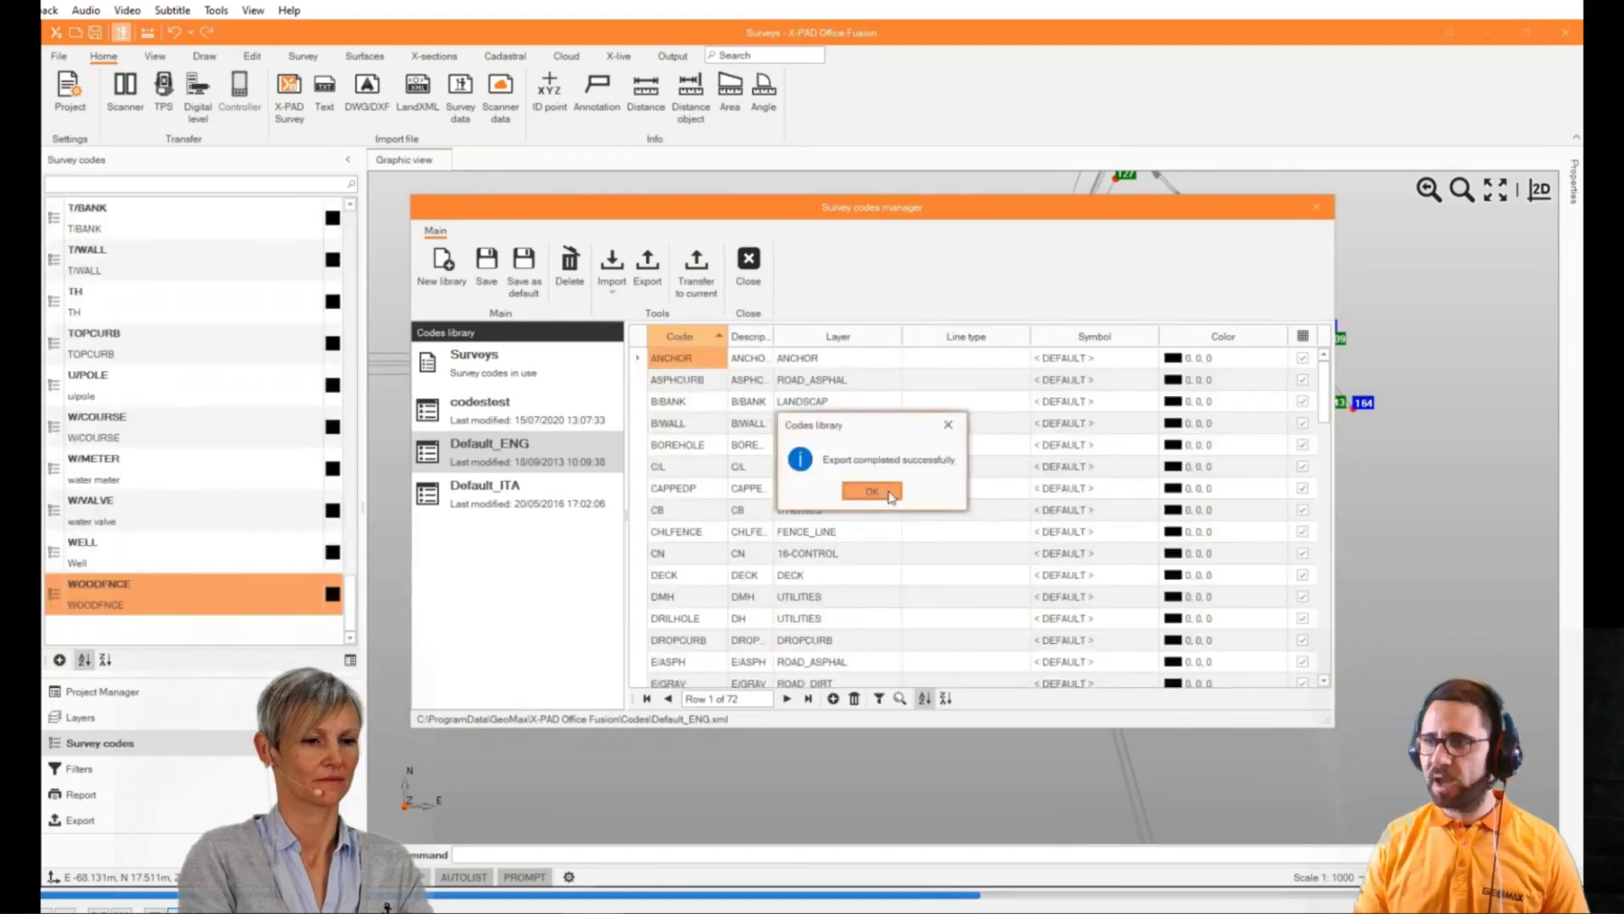
click(891, 496)
click(1316, 209)
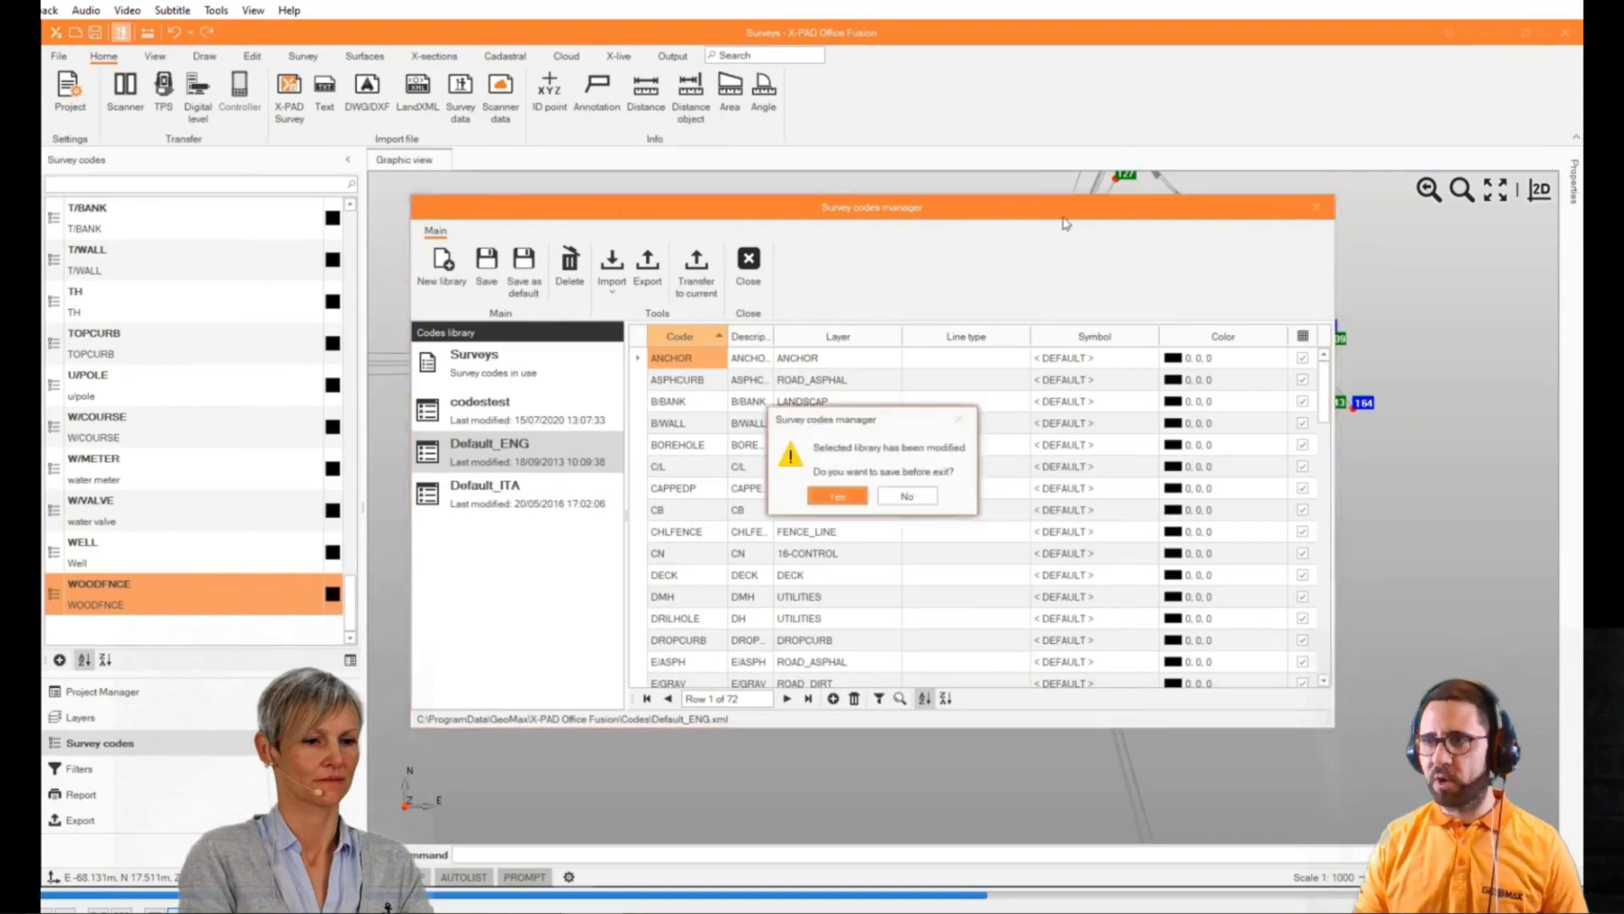
click(836, 497)
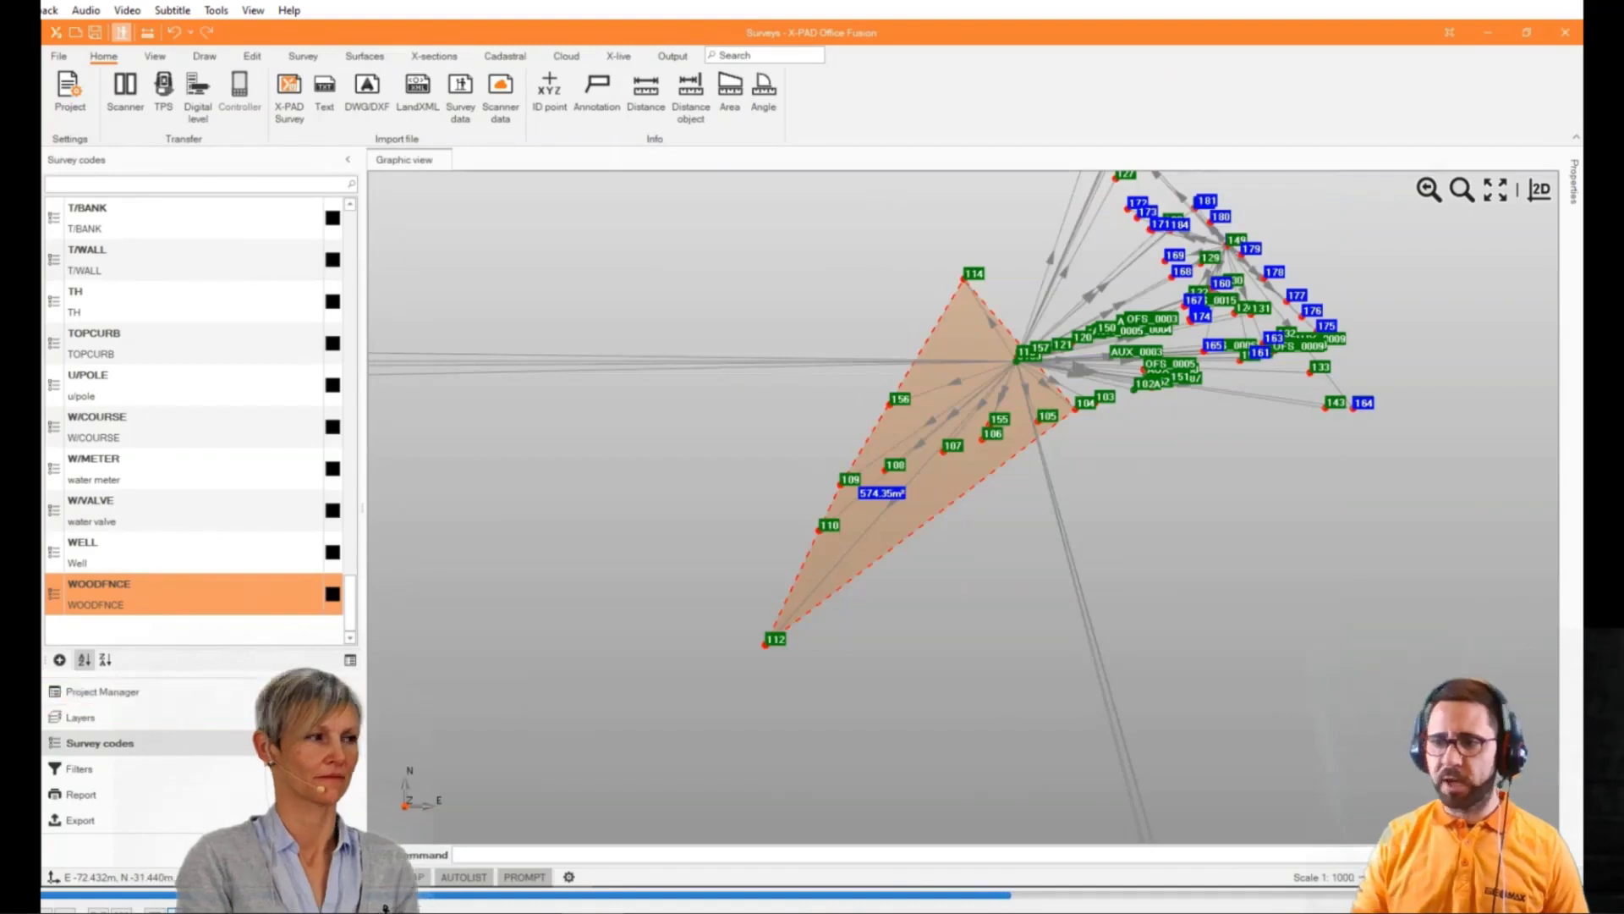
Open the Signorelli points table from the Survey tab and enlarge it
click(292, 61)
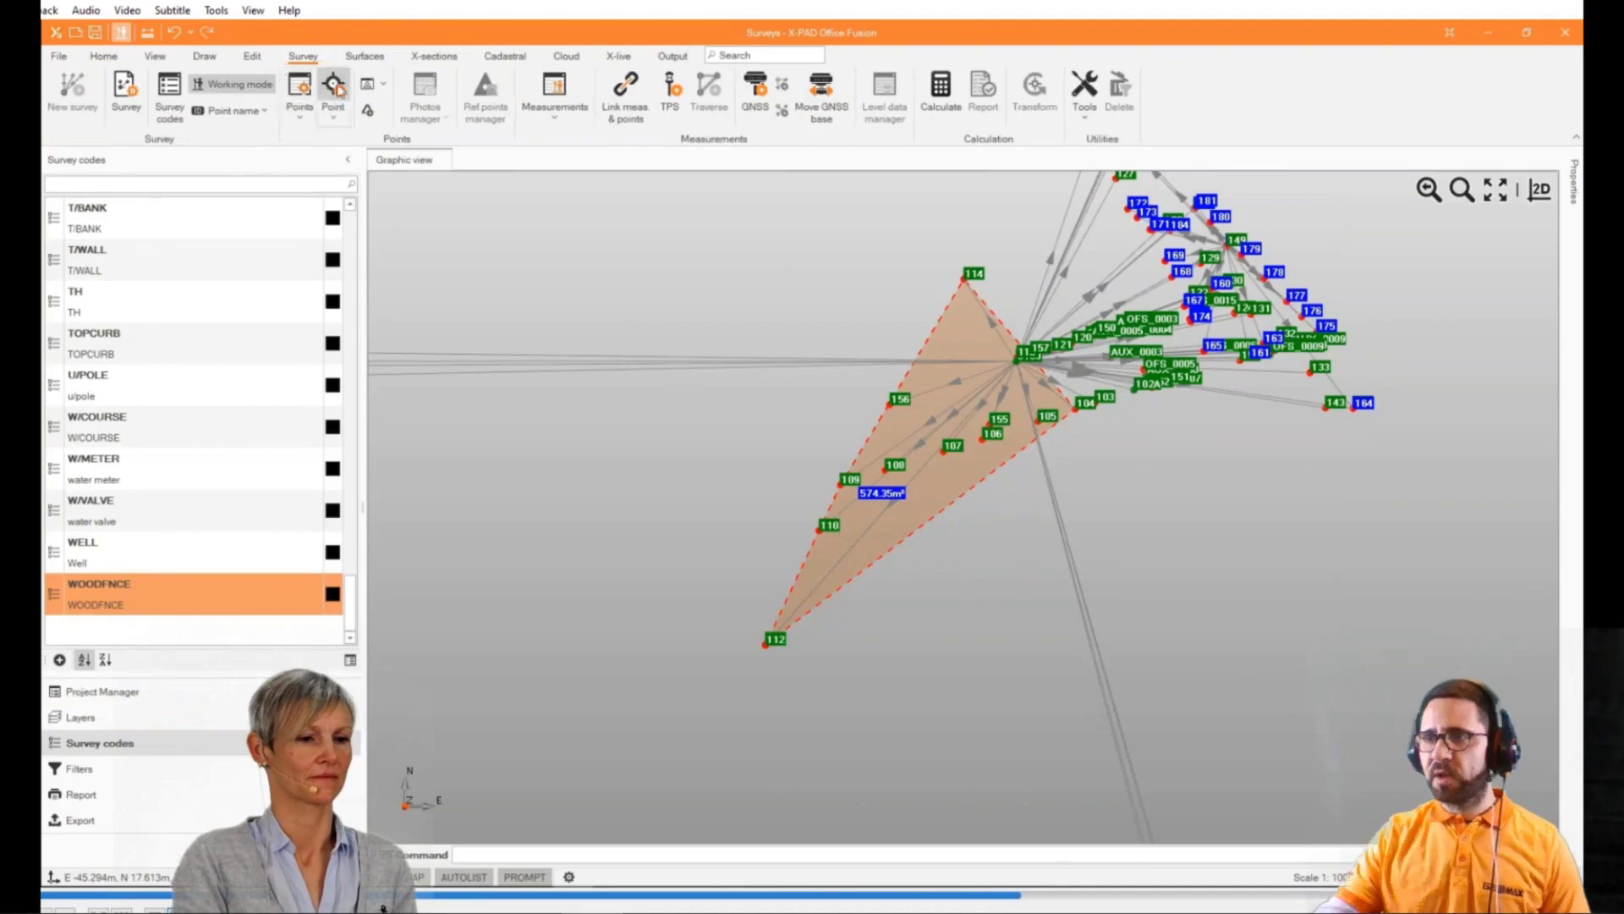
click(556, 118)
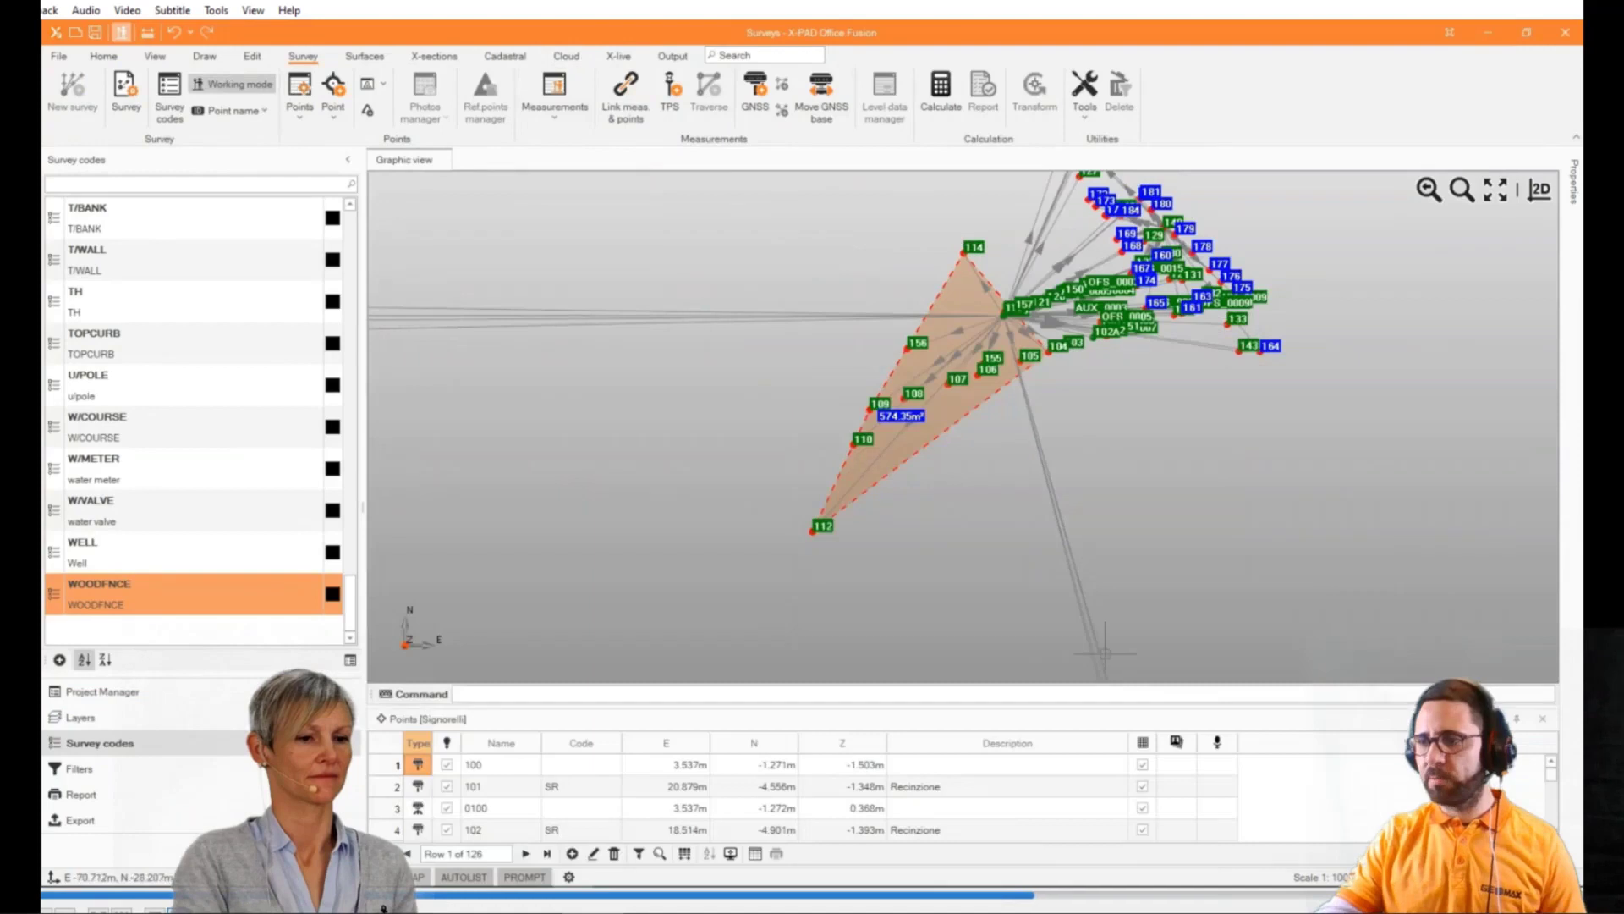
drag(1089, 708, 1067, 500)
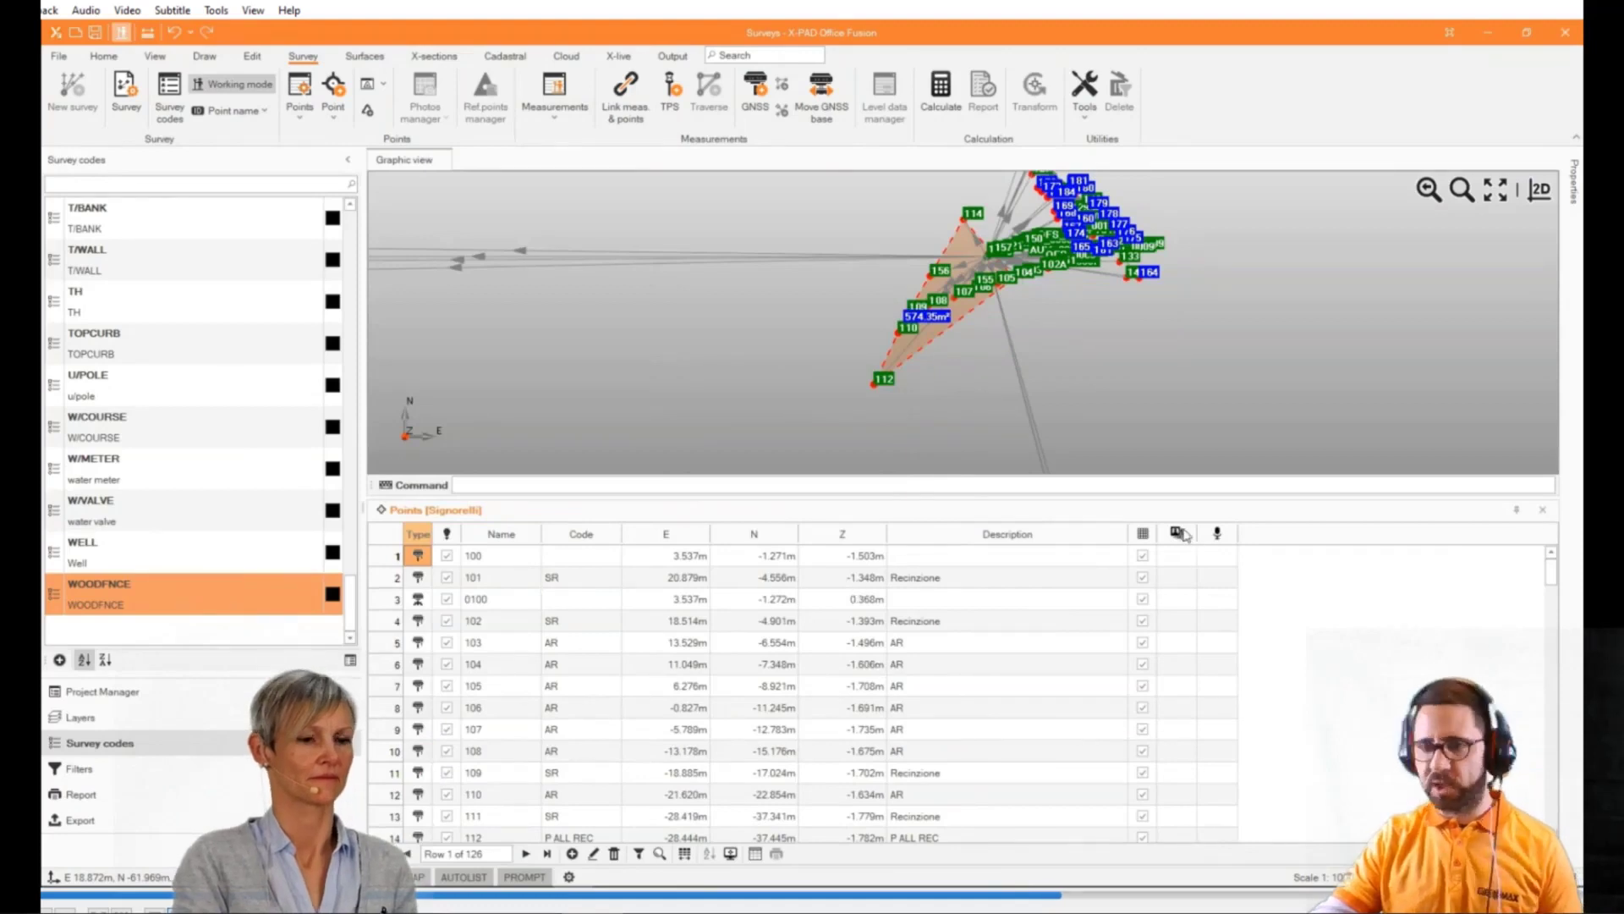
Add Latitude, Longitude and Height columns to the points table via Customize columns
right_click(933, 542)
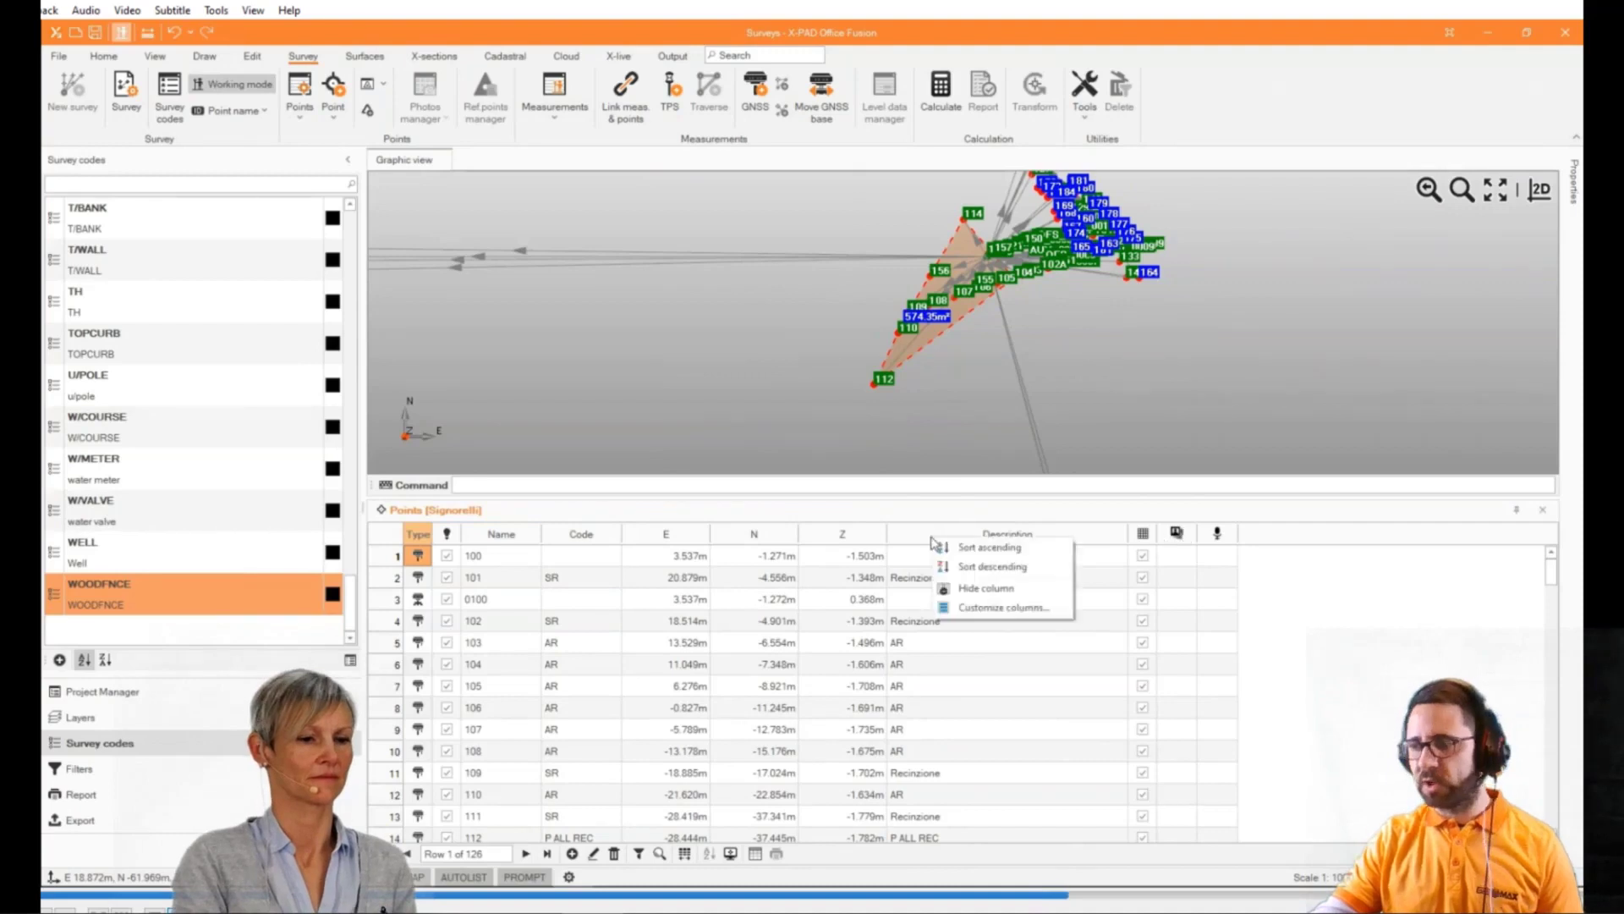
click(977, 610)
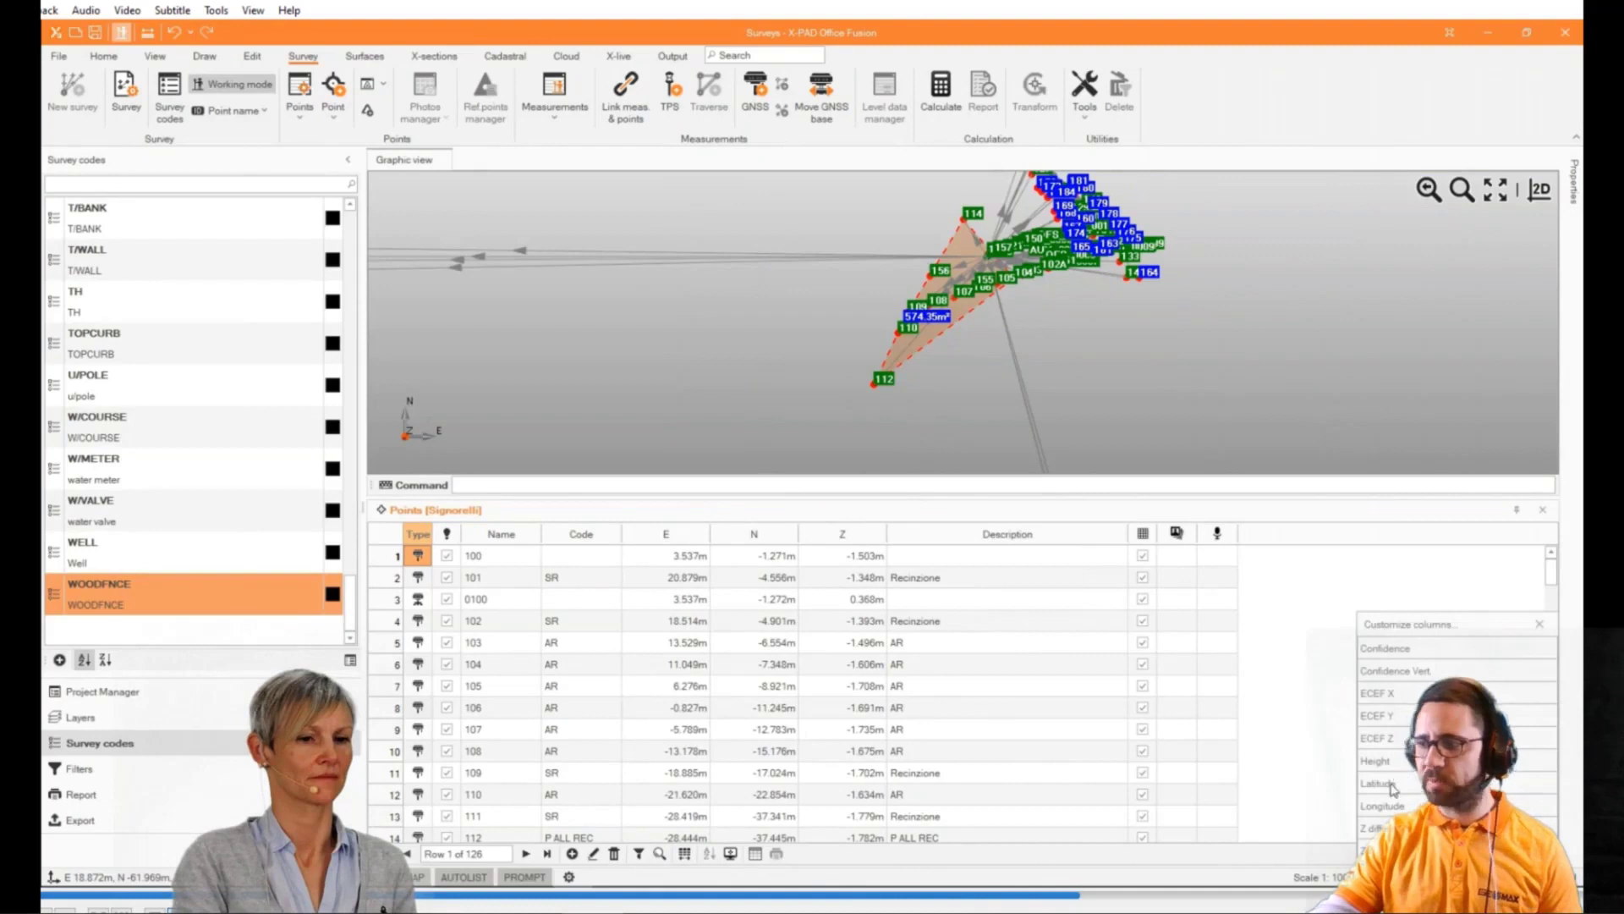
mouse_move(1391, 788)
mouse_down()
mouse_move(948, 583)
mouse_move(1357, 757)
mouse_move(1127, 626)
mouse_up()
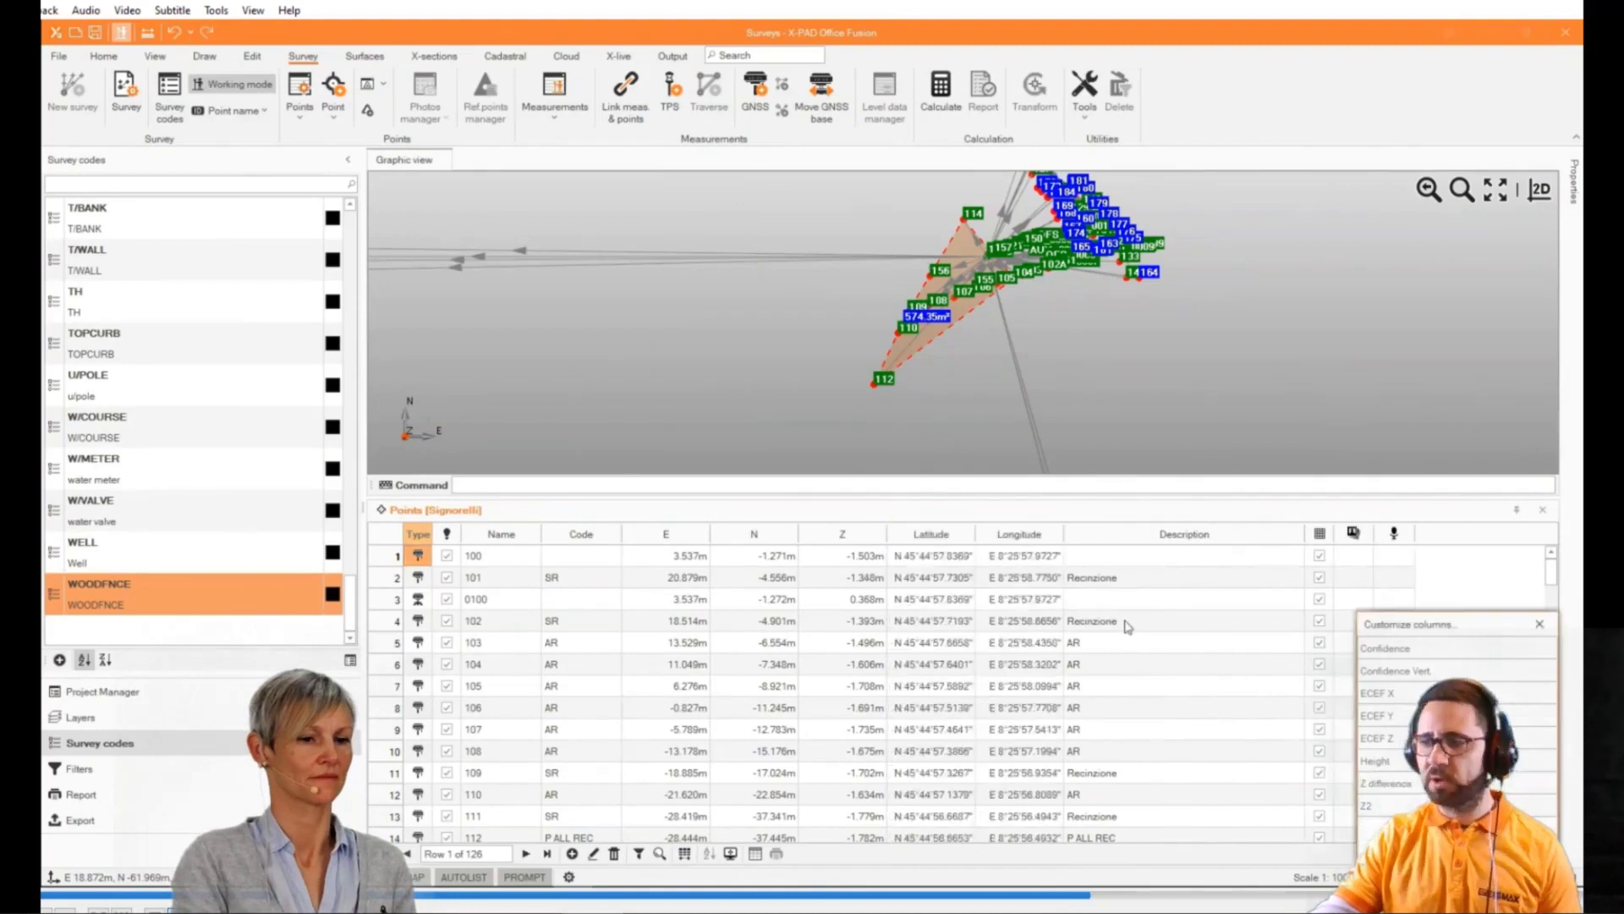
drag(1375, 761, 1093, 563)
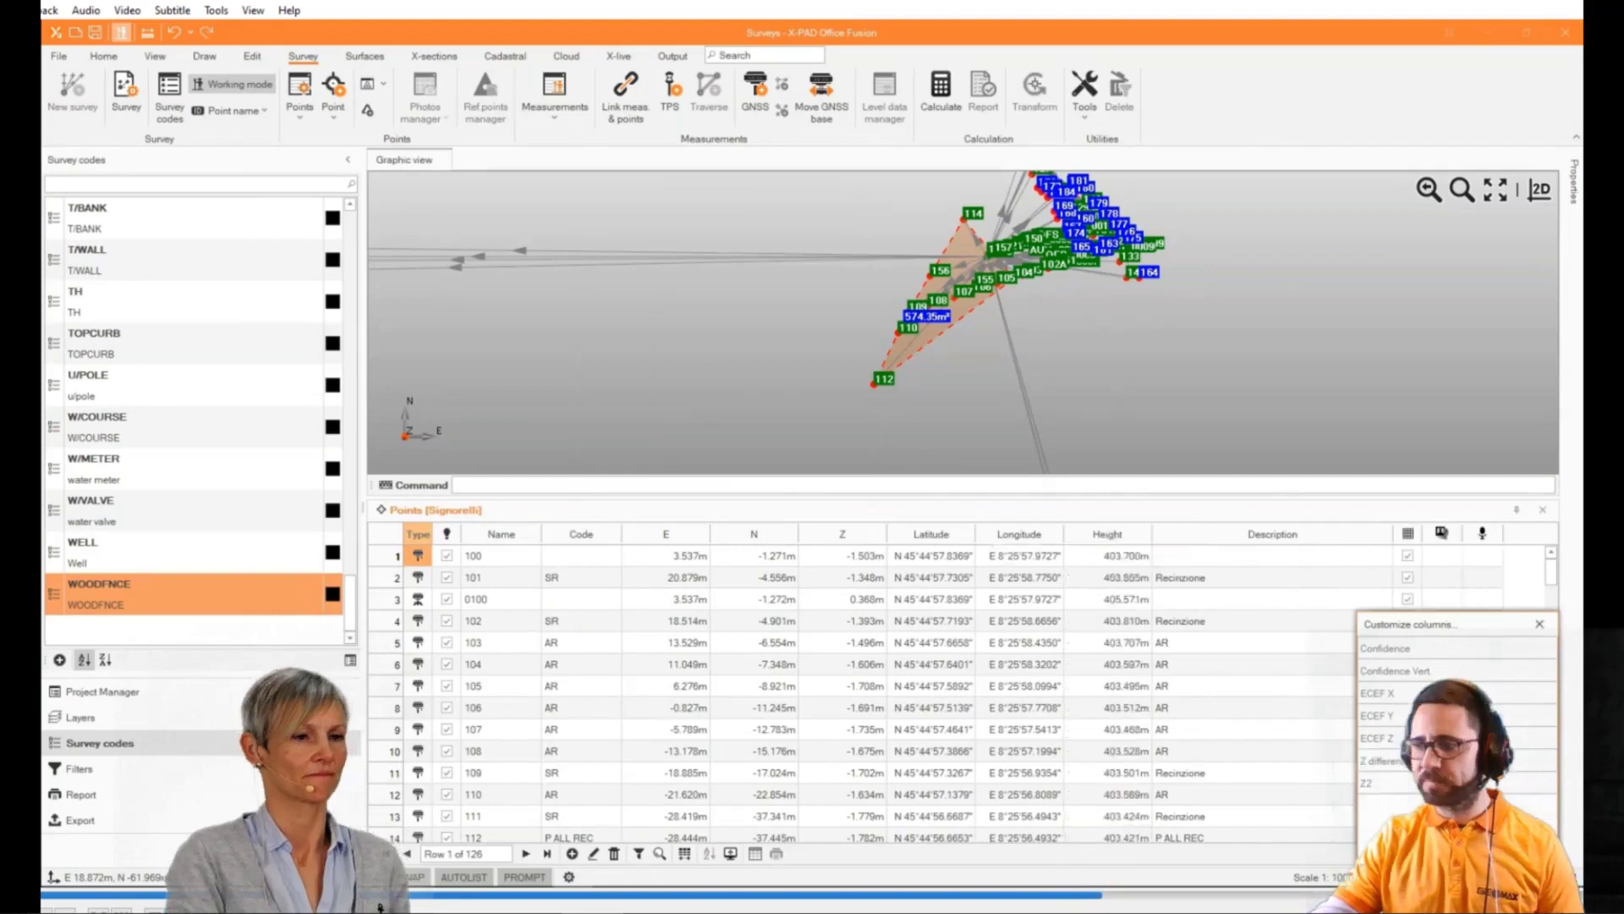
click(1538, 627)
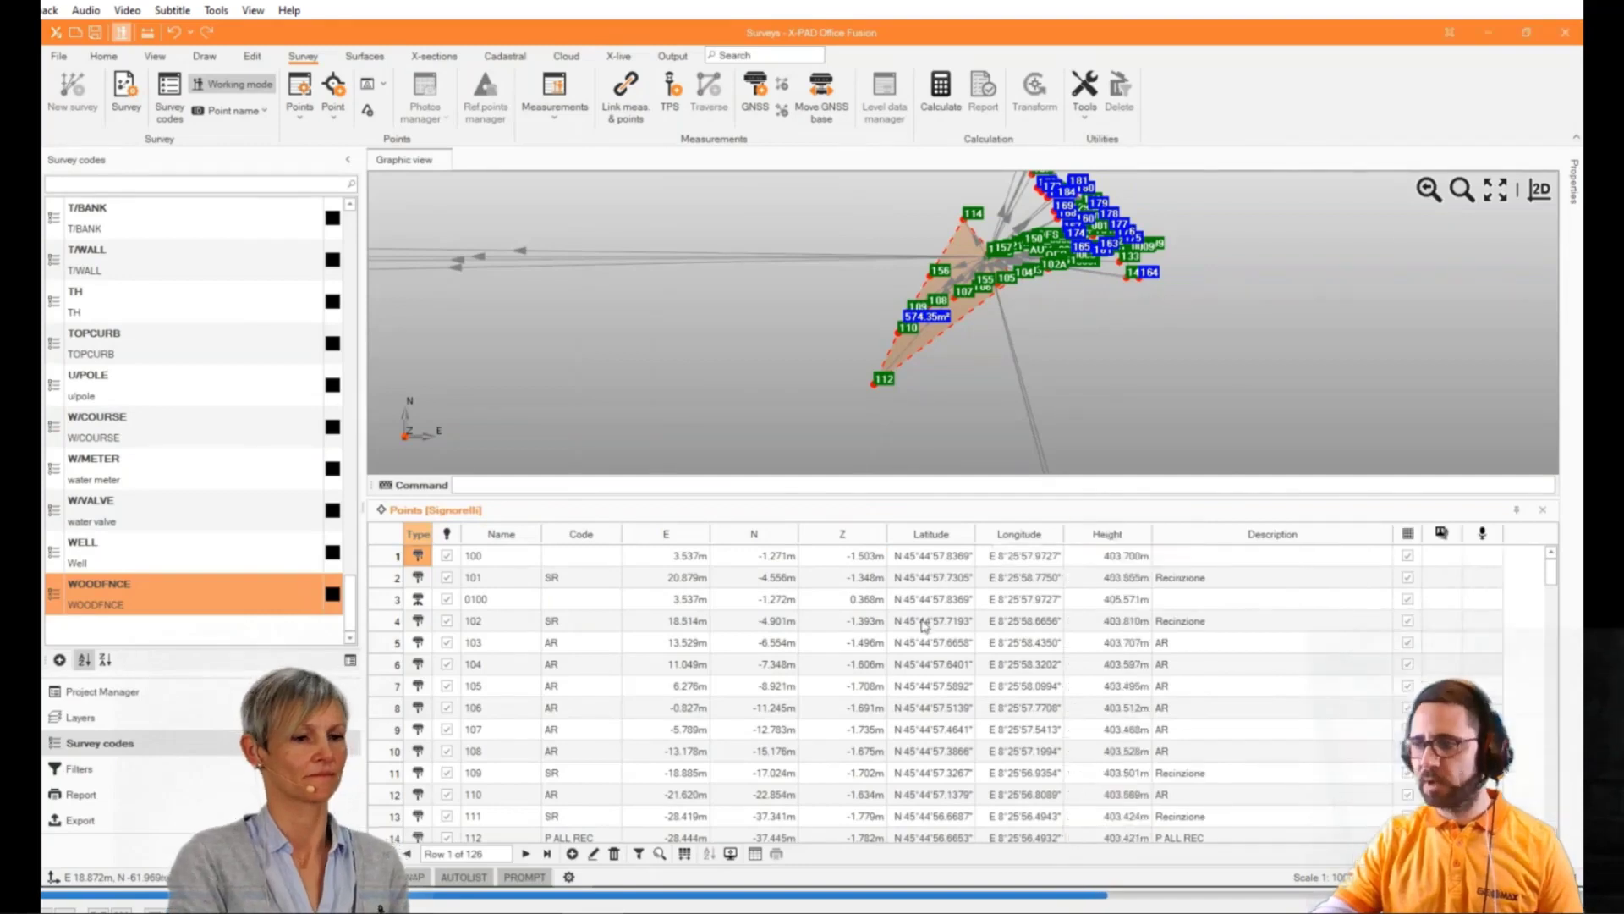
Sort the Signorelli points table by Type, bringing zero-coordinate points 158–171 to the top
click(526, 603)
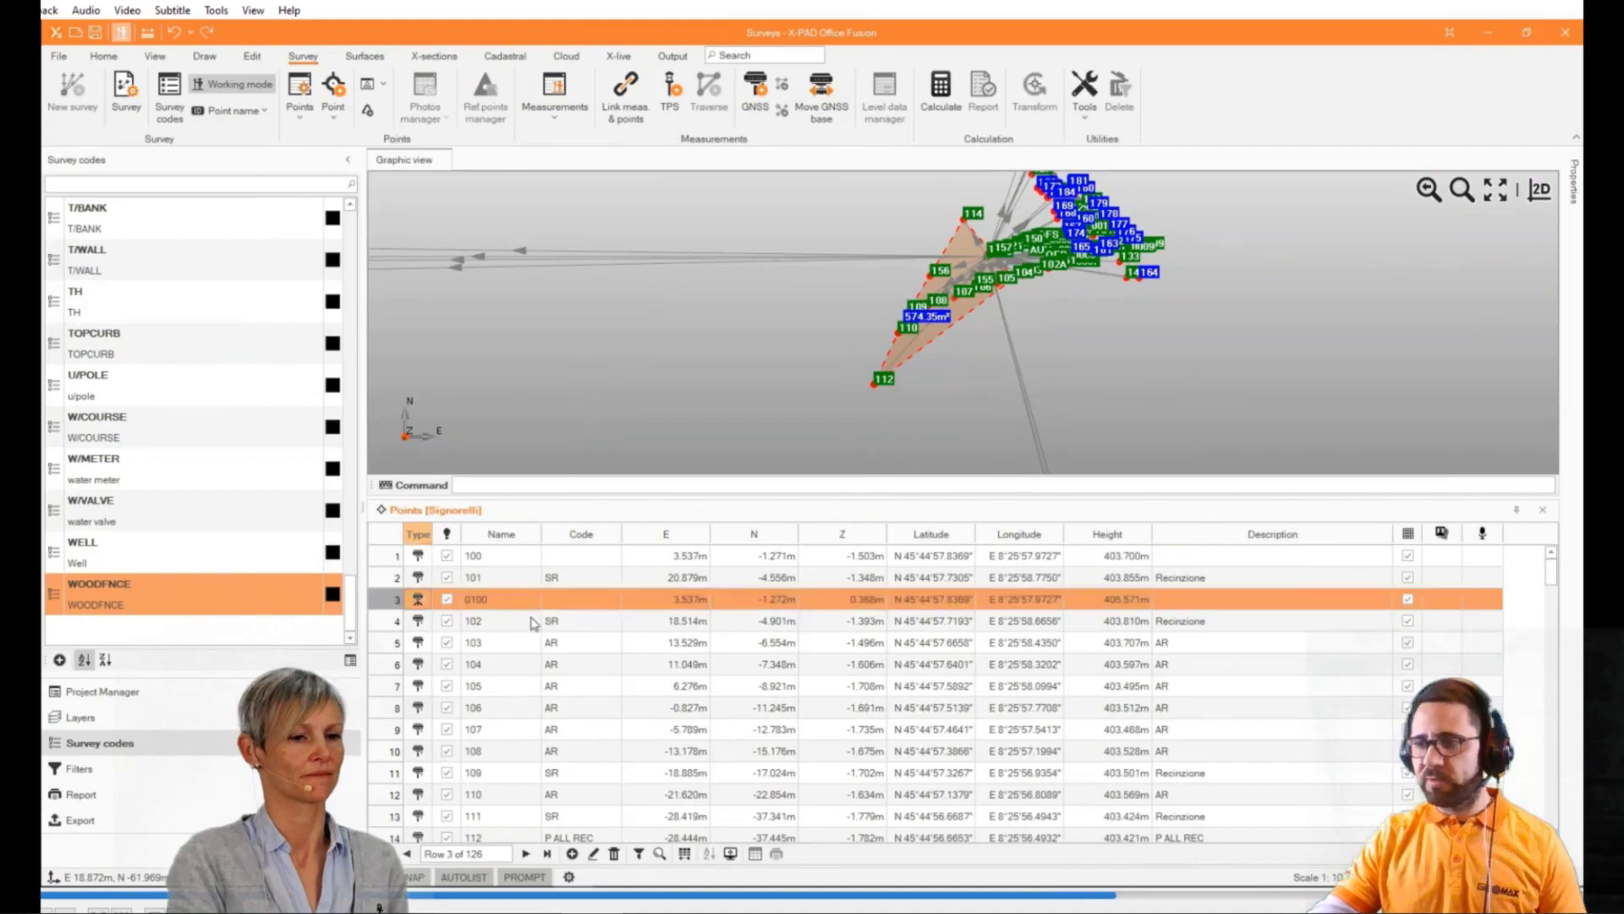
click(395, 626)
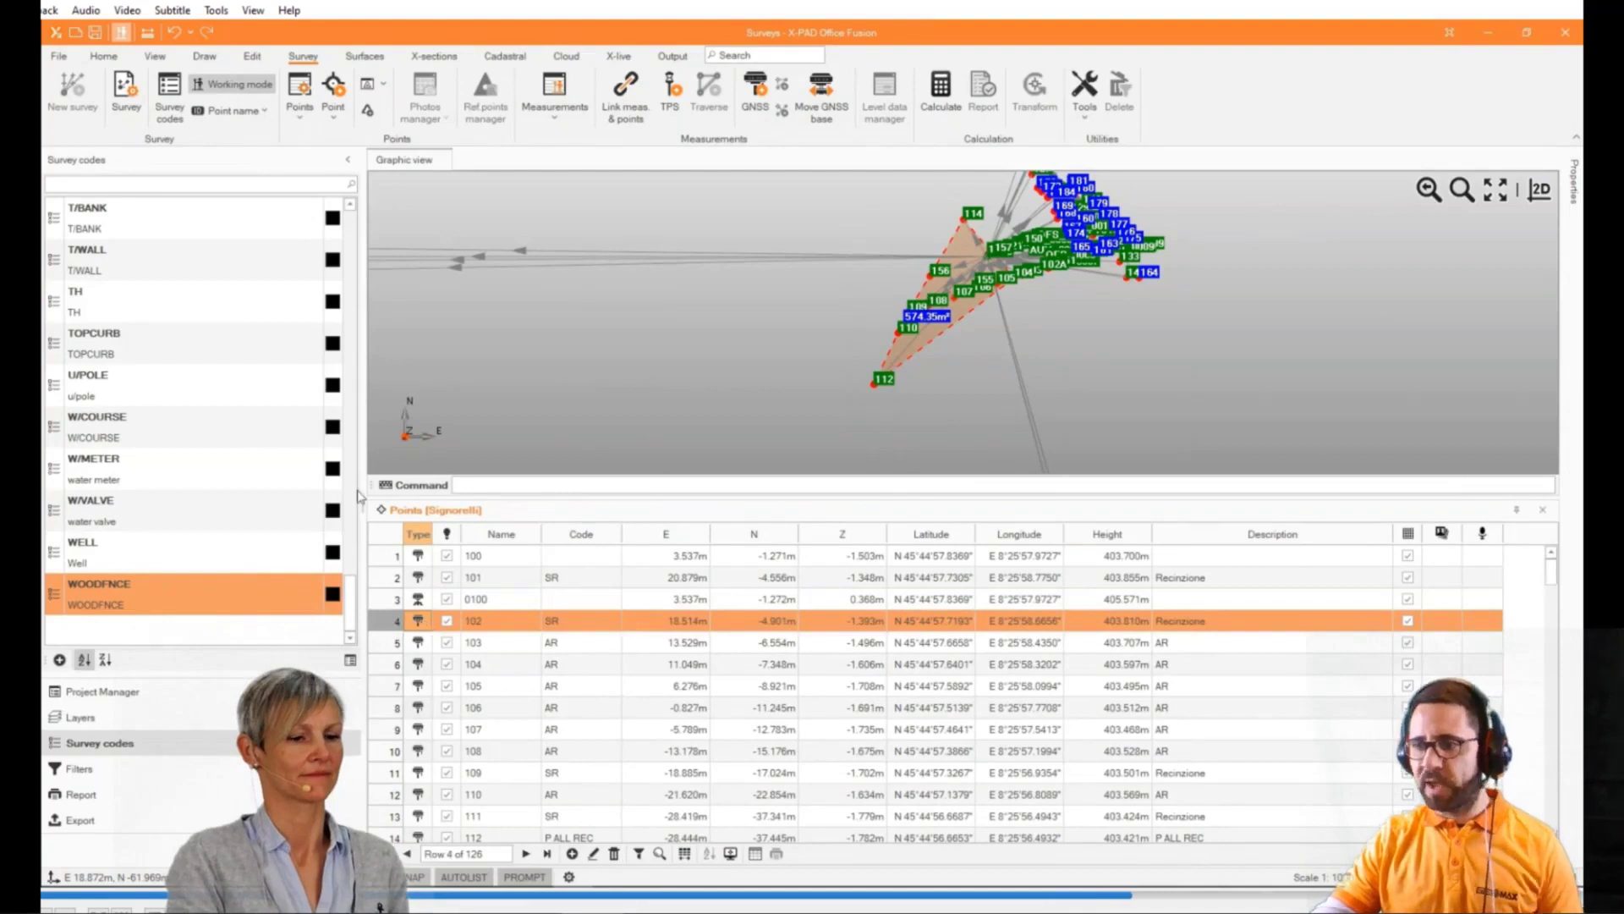
click(418, 535)
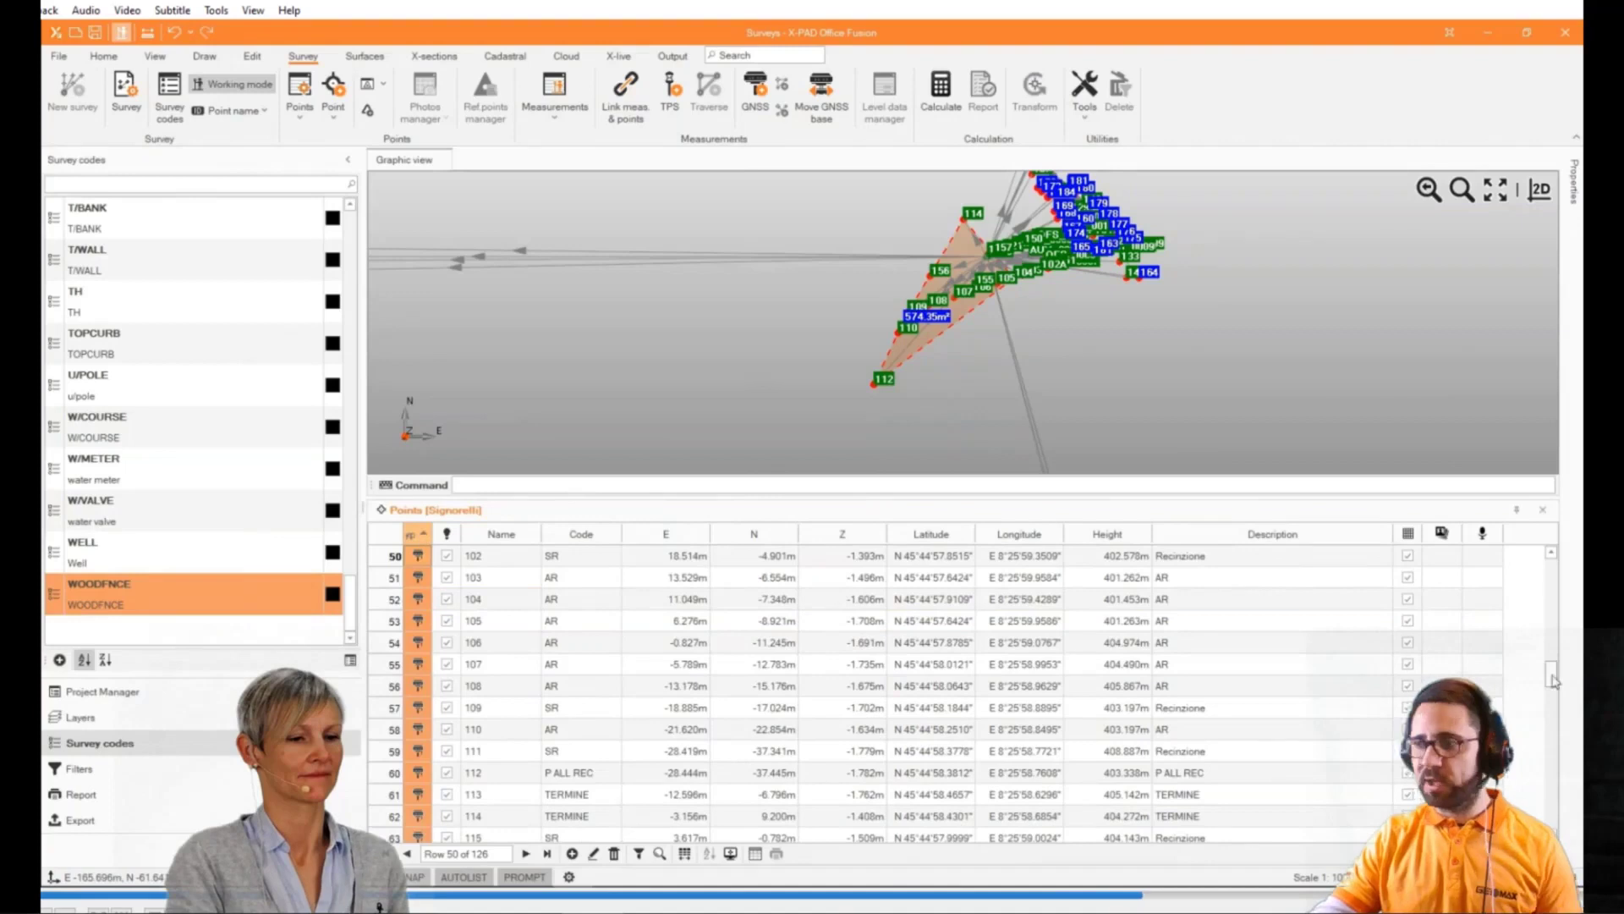
drag(1553, 680, 1561, 565)
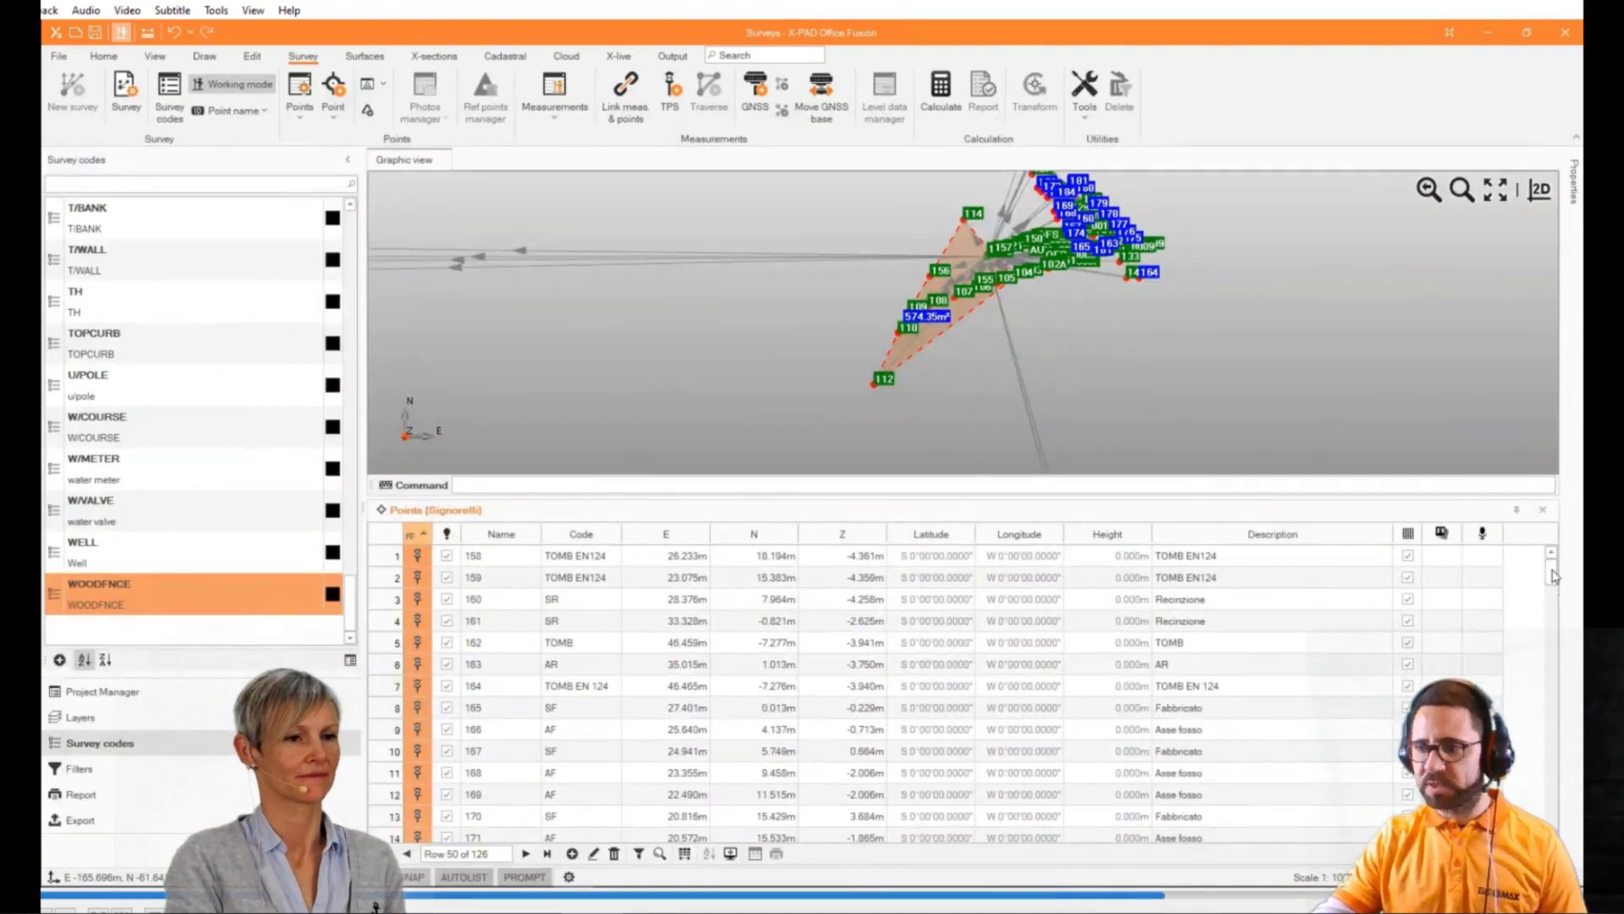
drag(1551, 577, 1552, 645)
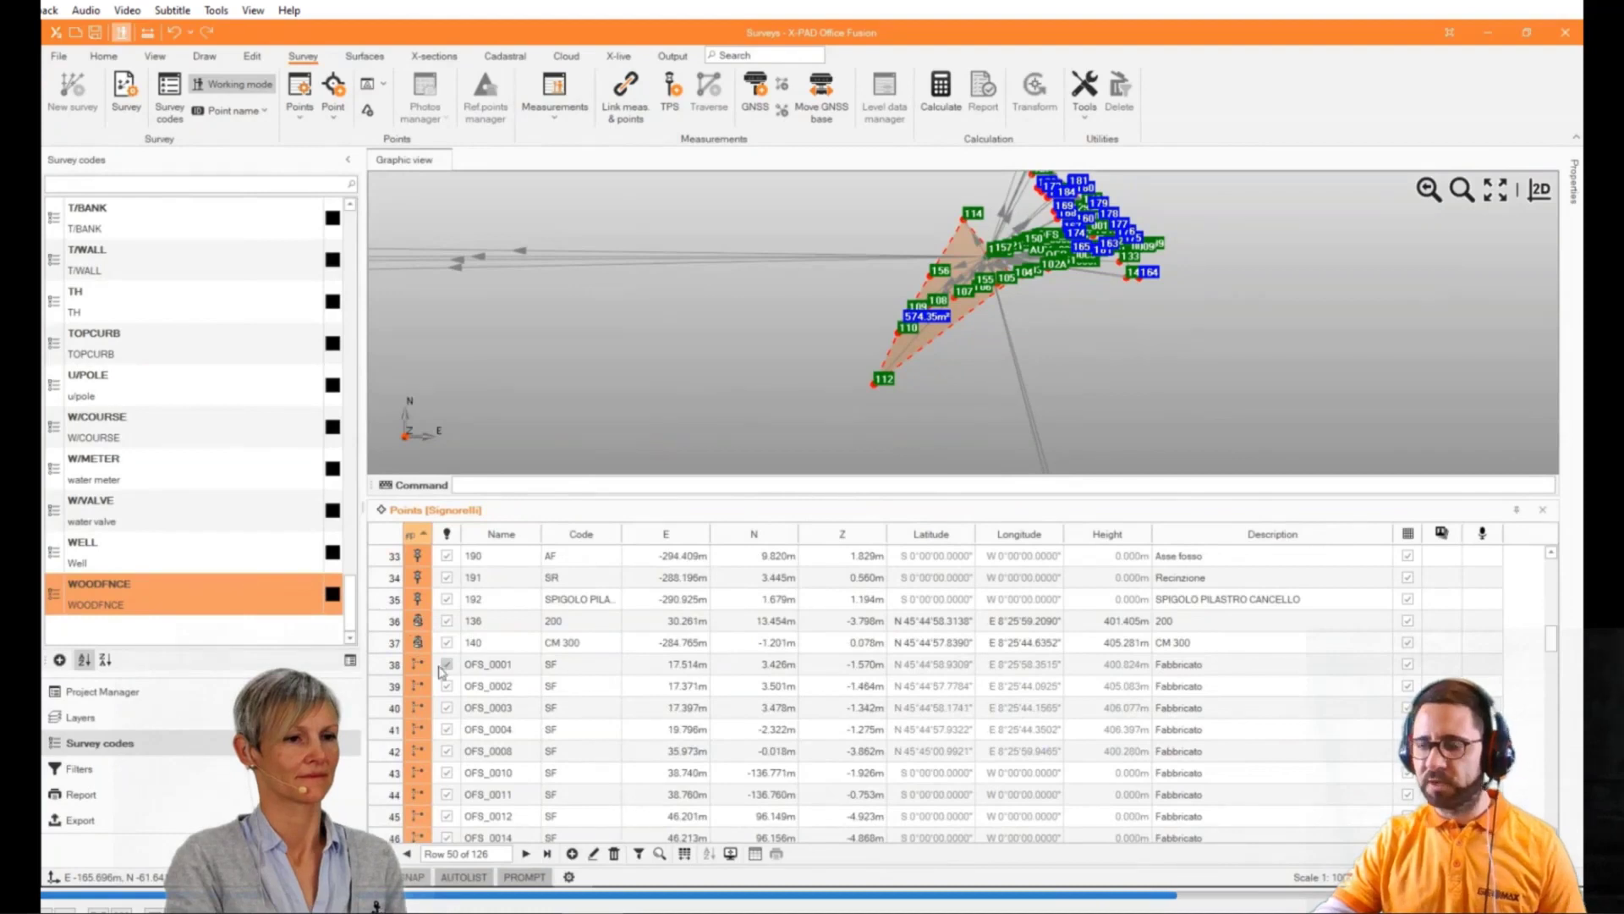
Re-sort the Signorelli points table by point name
click(507, 536)
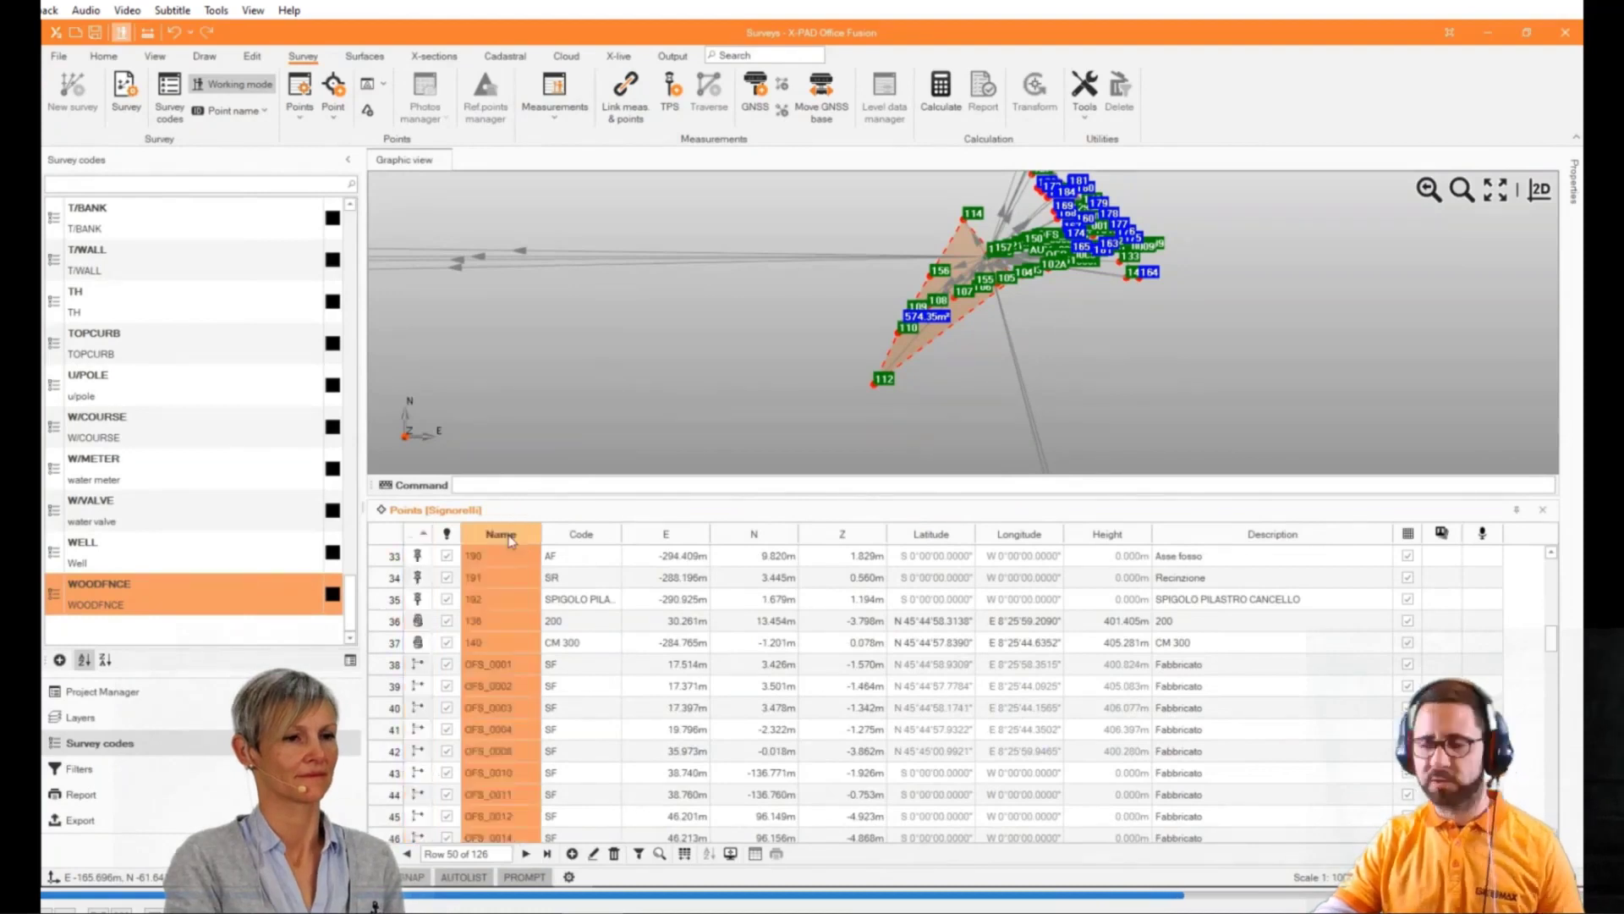
click(508, 537)
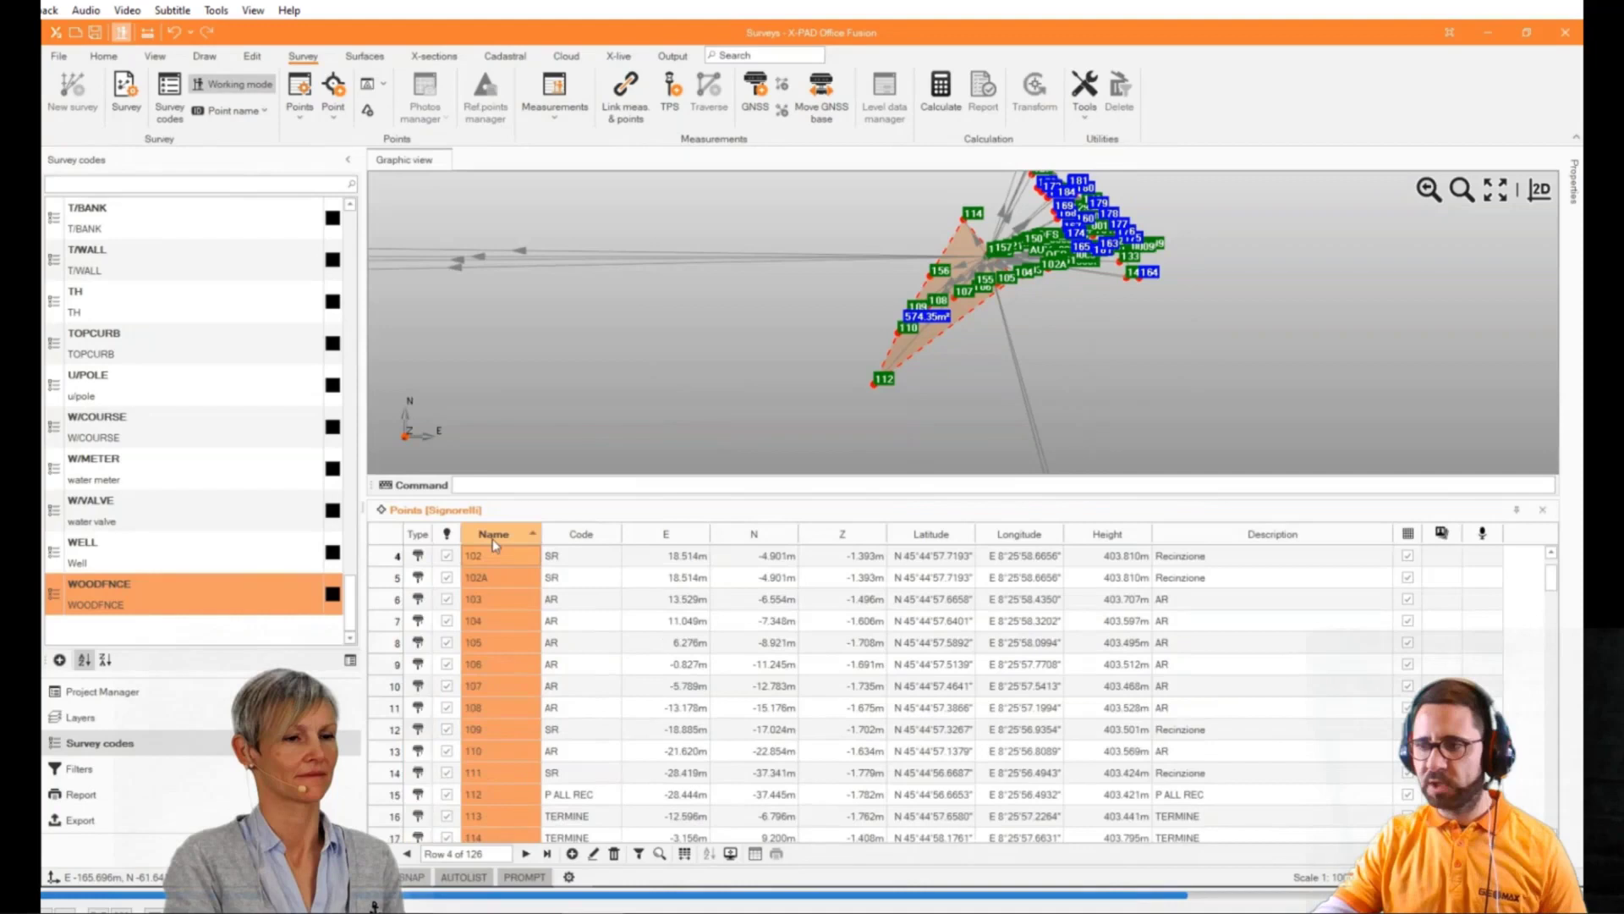
click(1334, 670)
drag(1551, 581, 1549, 814)
Place new point 102A1 beside the 574.35 m² area and close the points table
click(339, 85)
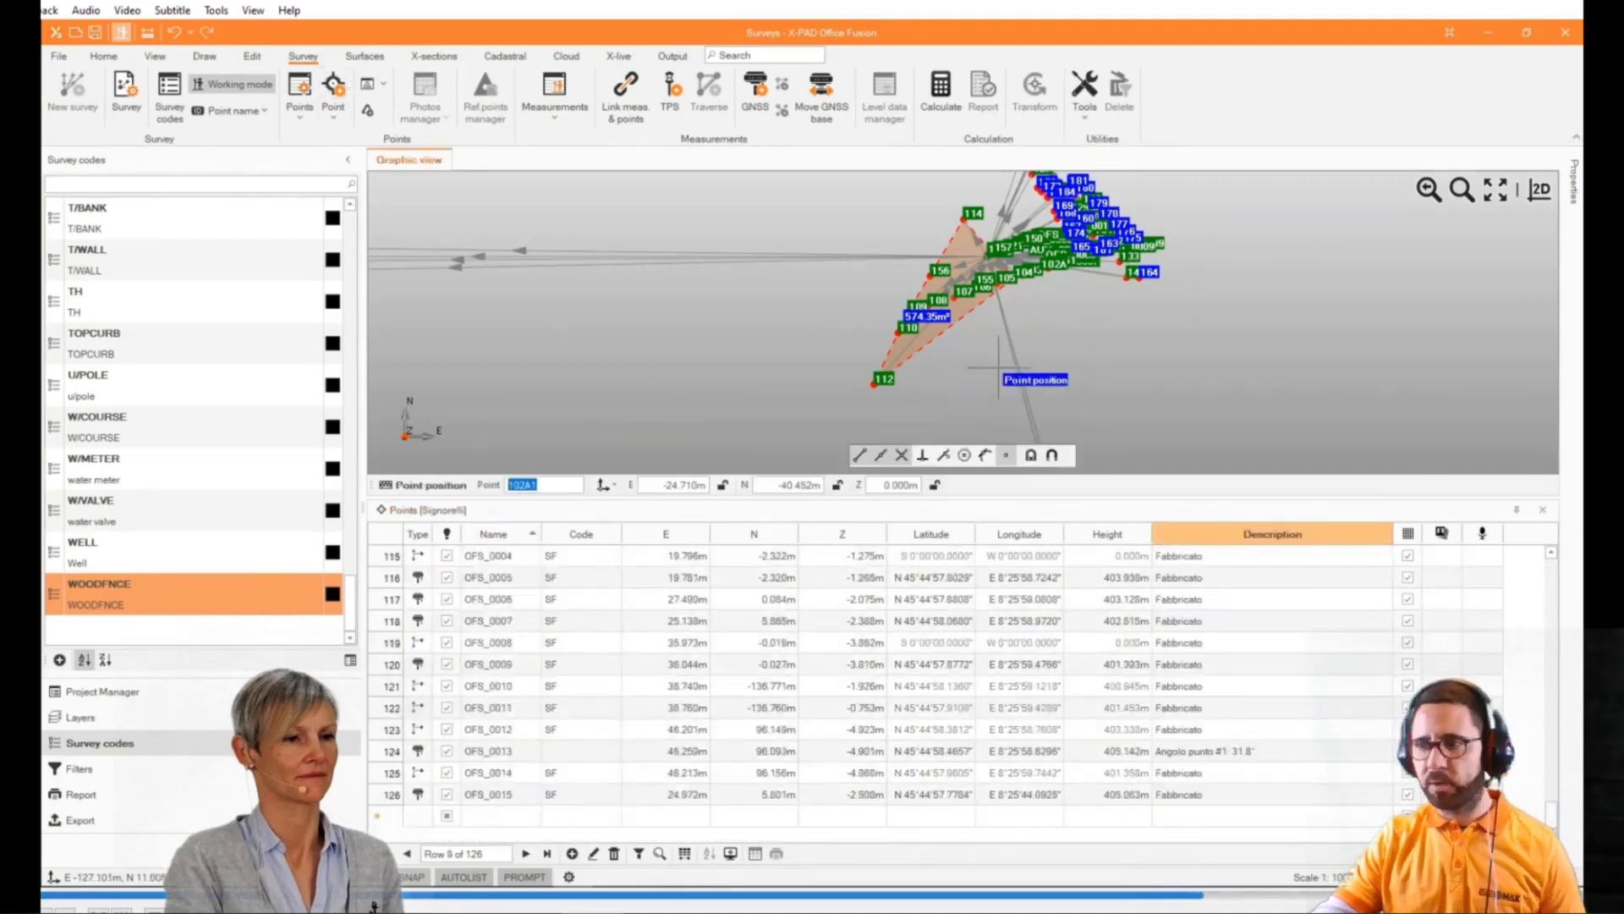
scroll(999, 366, up, 3)
click(949, 301)
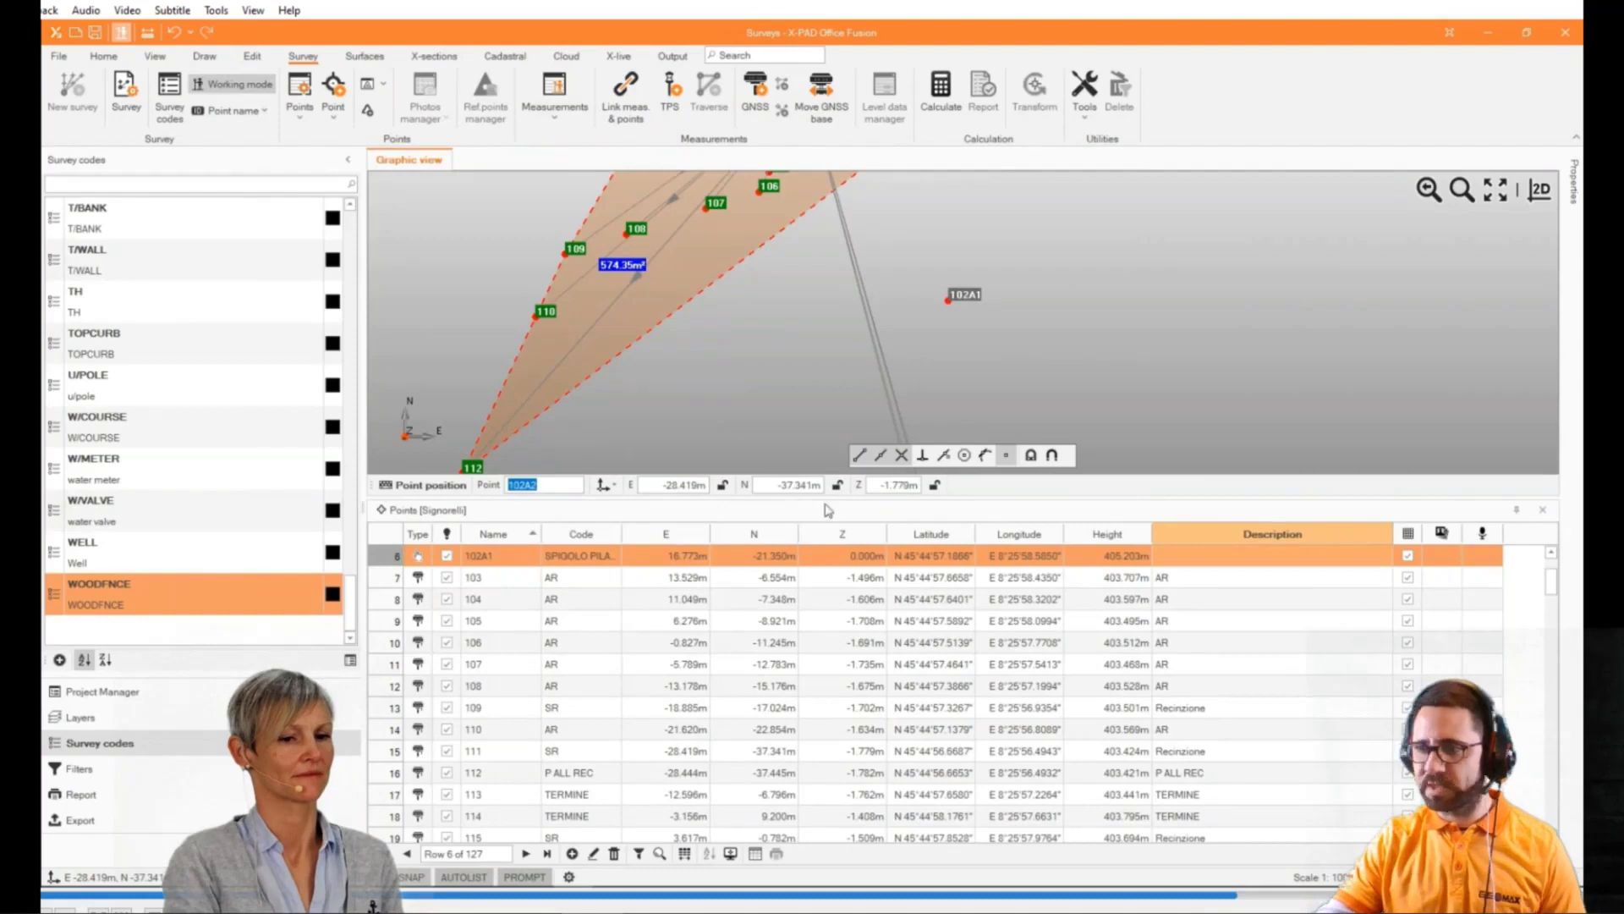
click(1543, 509)
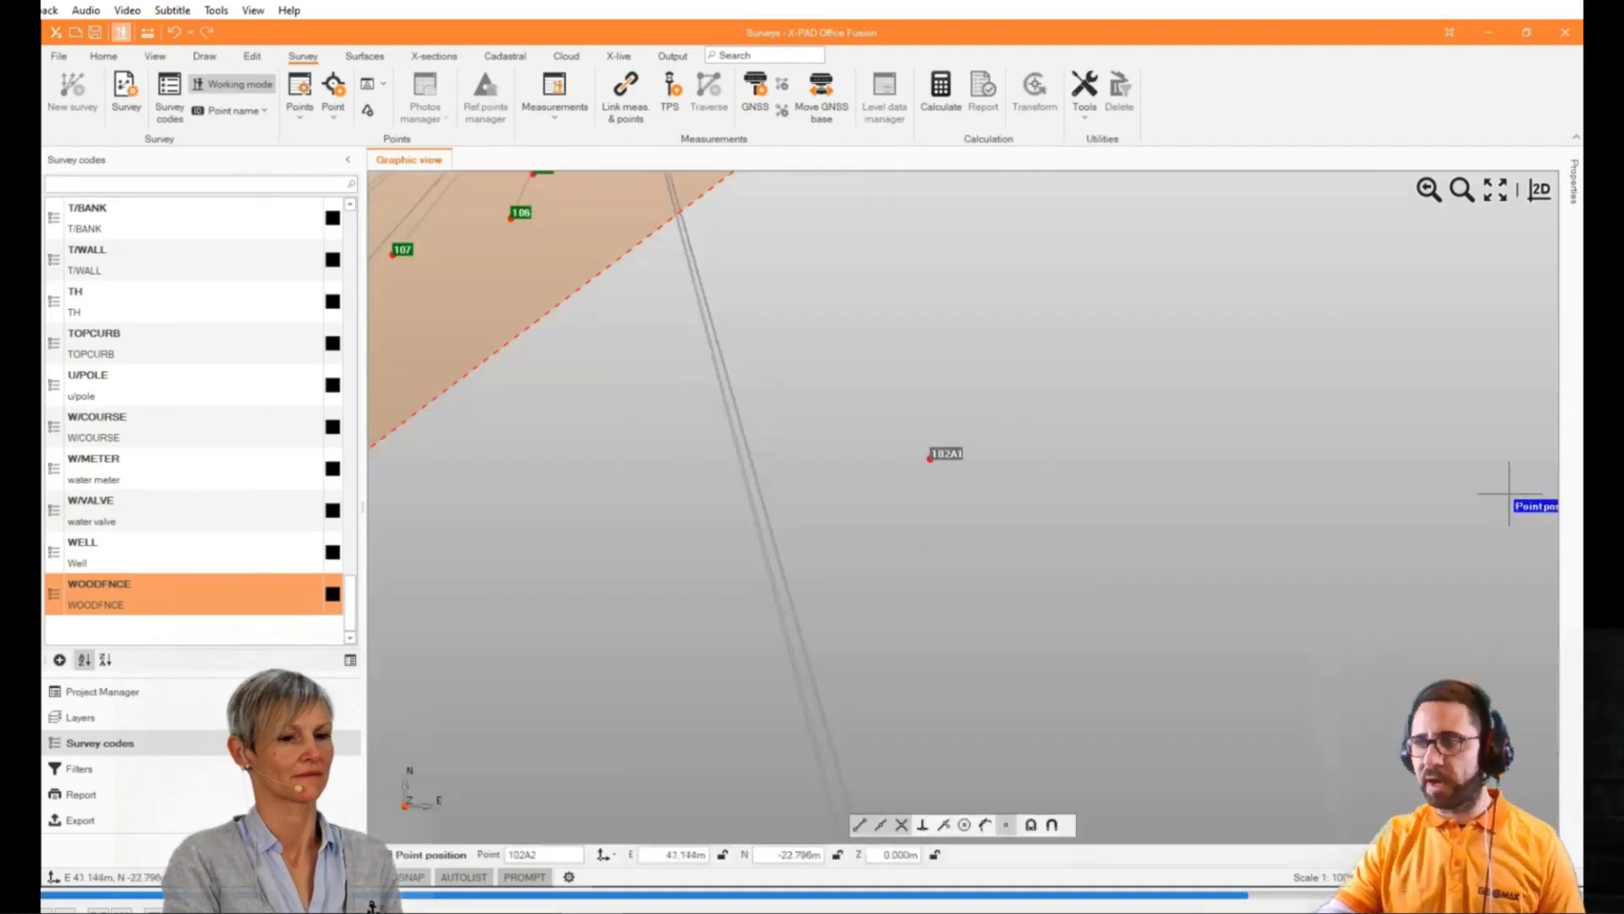
scroll(1209, 465, down, 2)
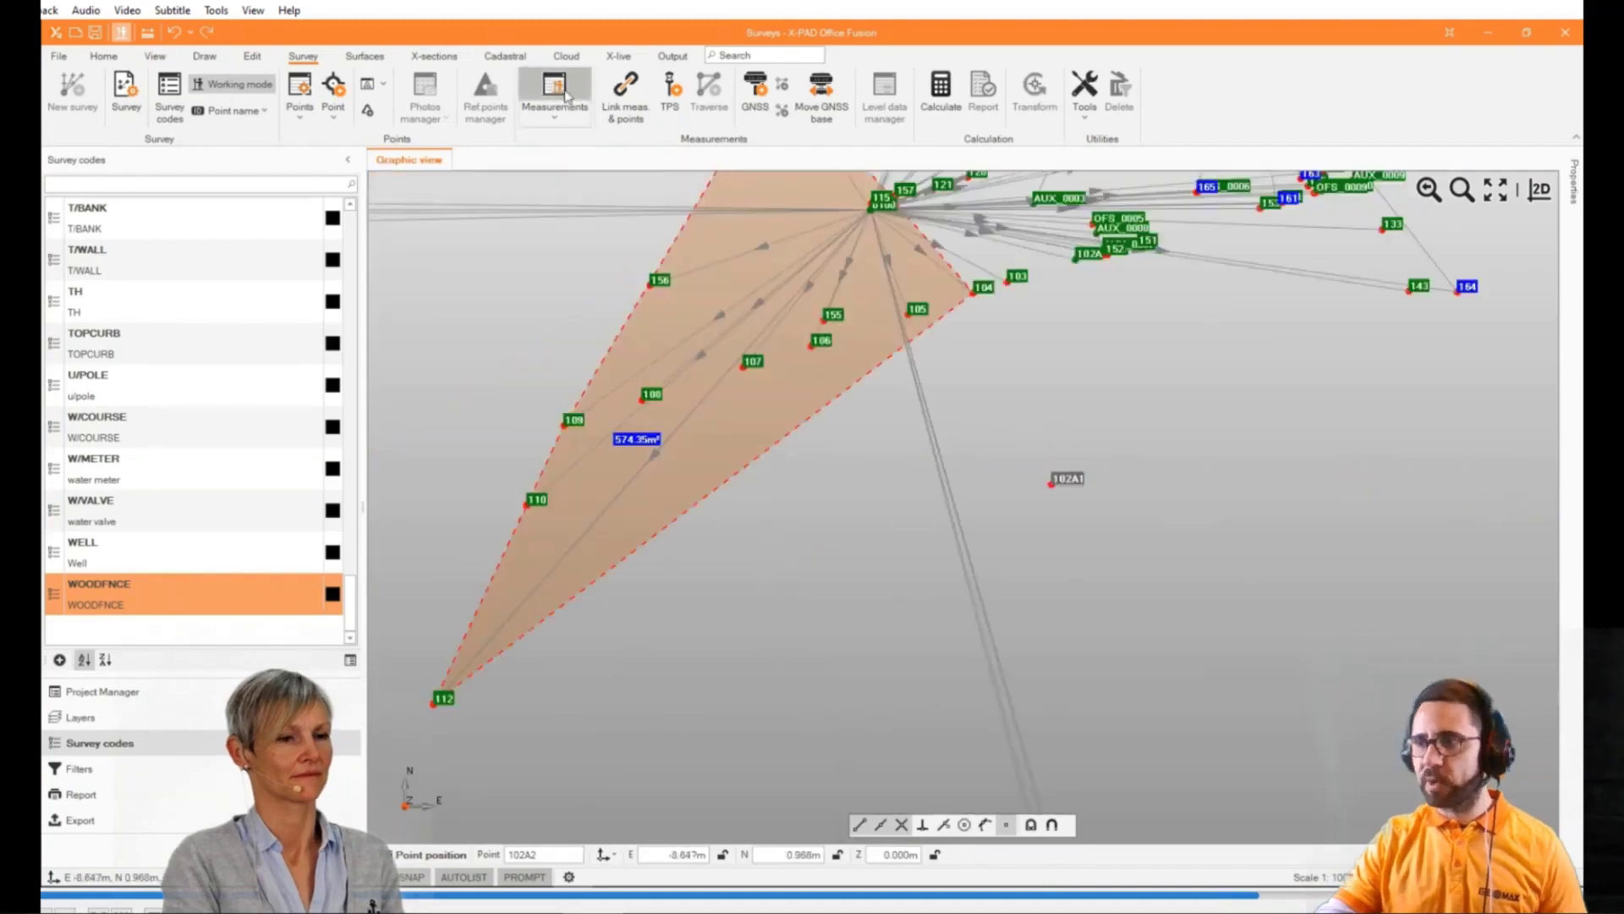
Show Signorelli's measurements and filter to the 79 GNSS observations from base 0100
click(564, 97)
click(452, 479)
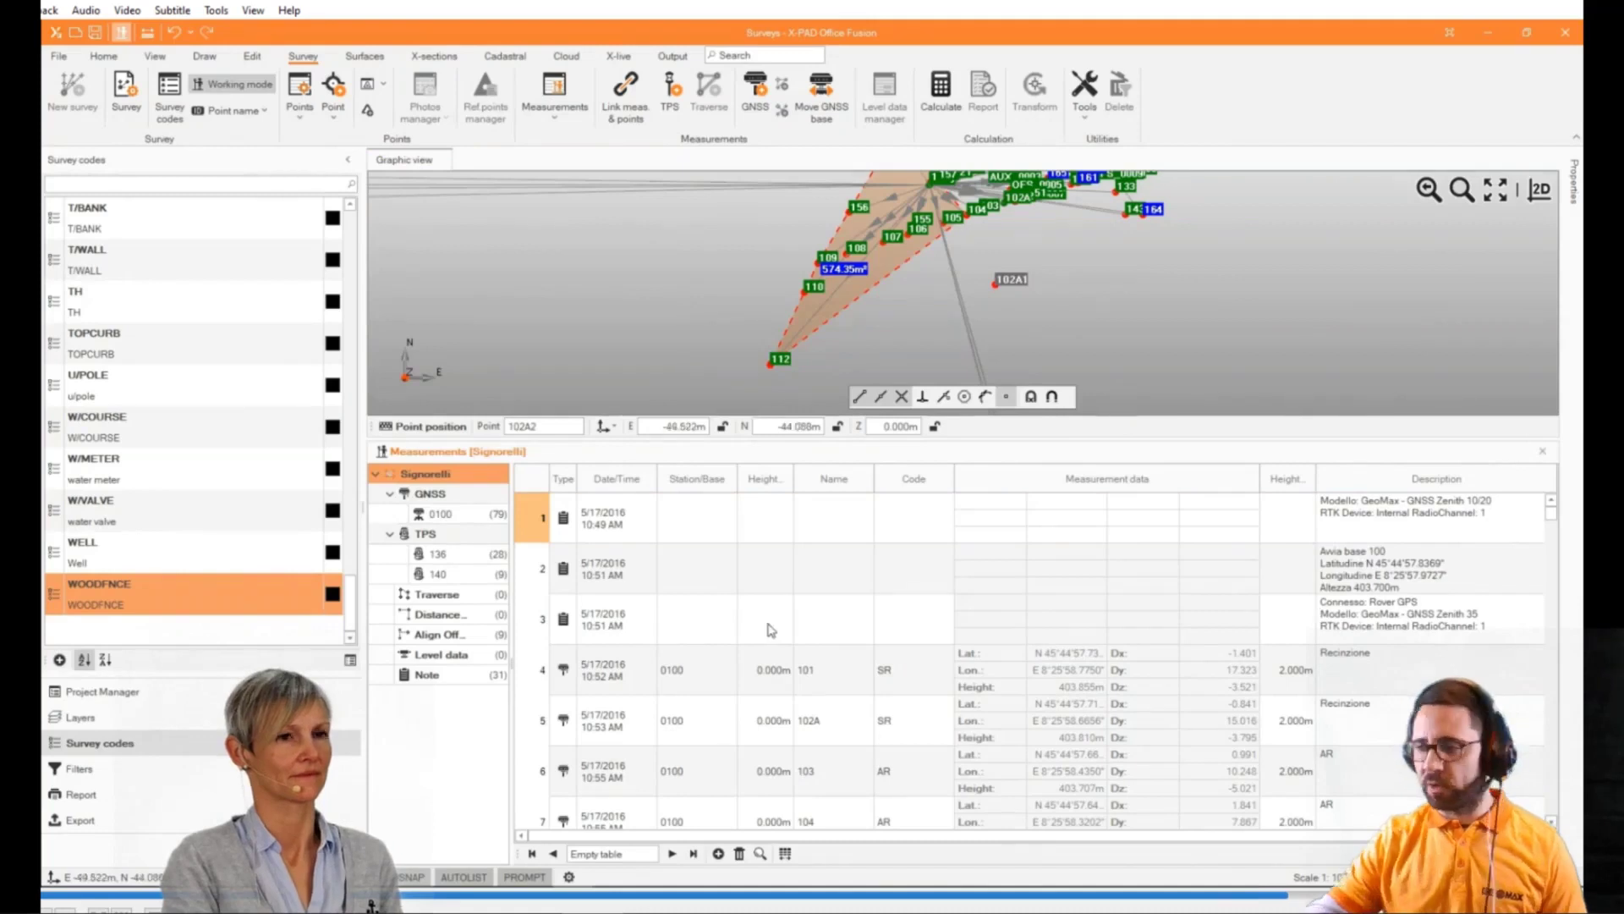
scroll(1559, 524, down, 1)
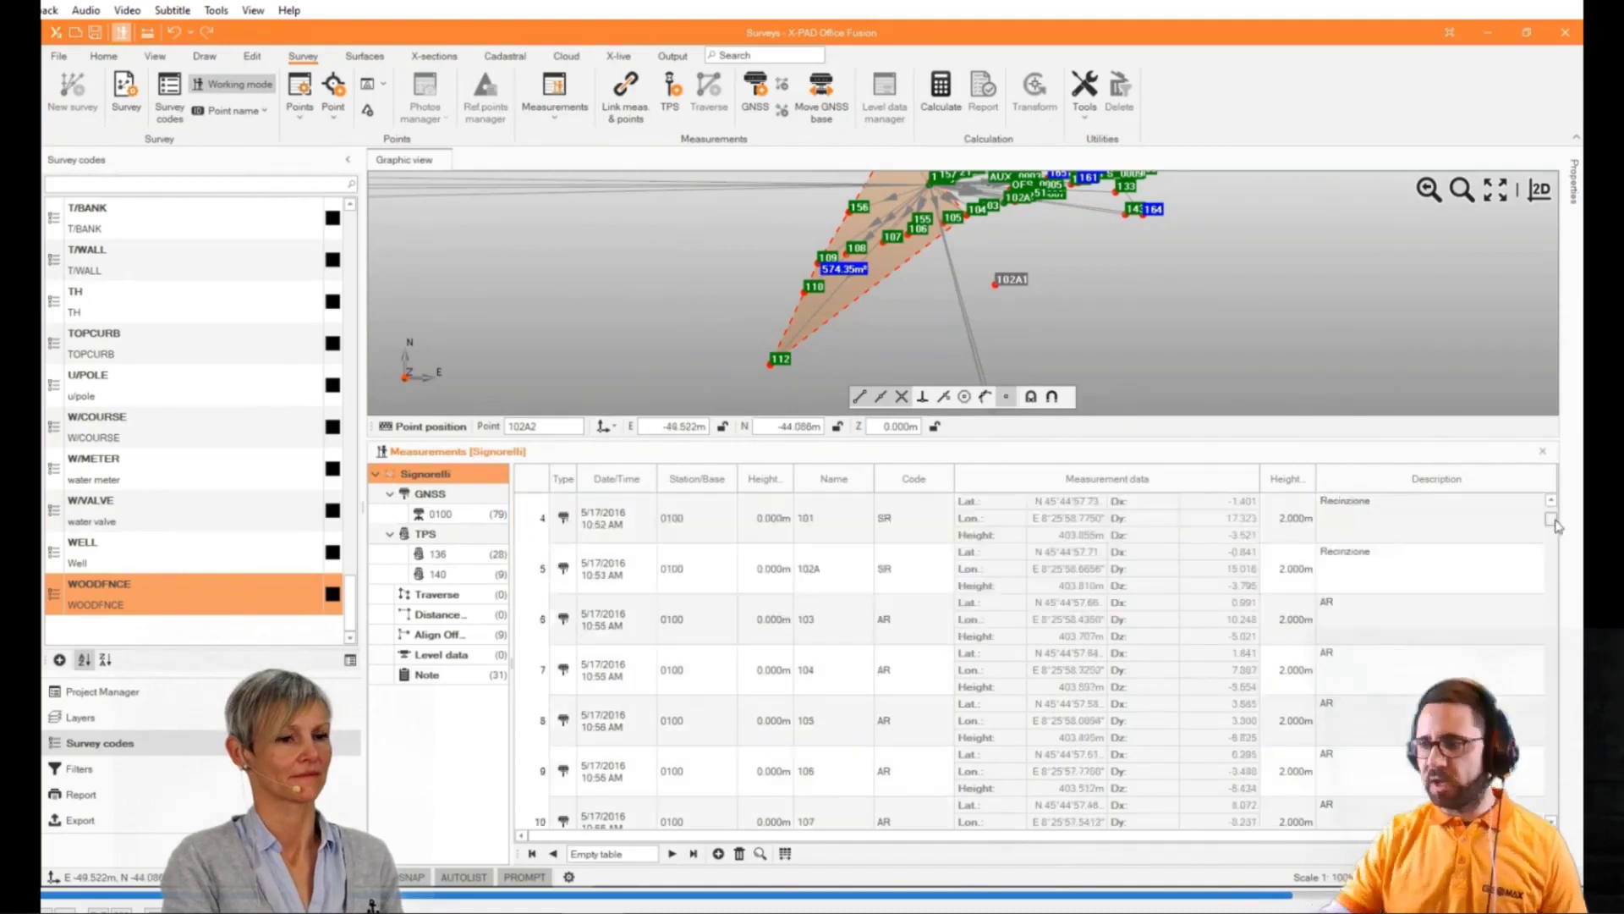
scroll(1558, 525, down, 8)
scroll(1062, 513, up, 10)
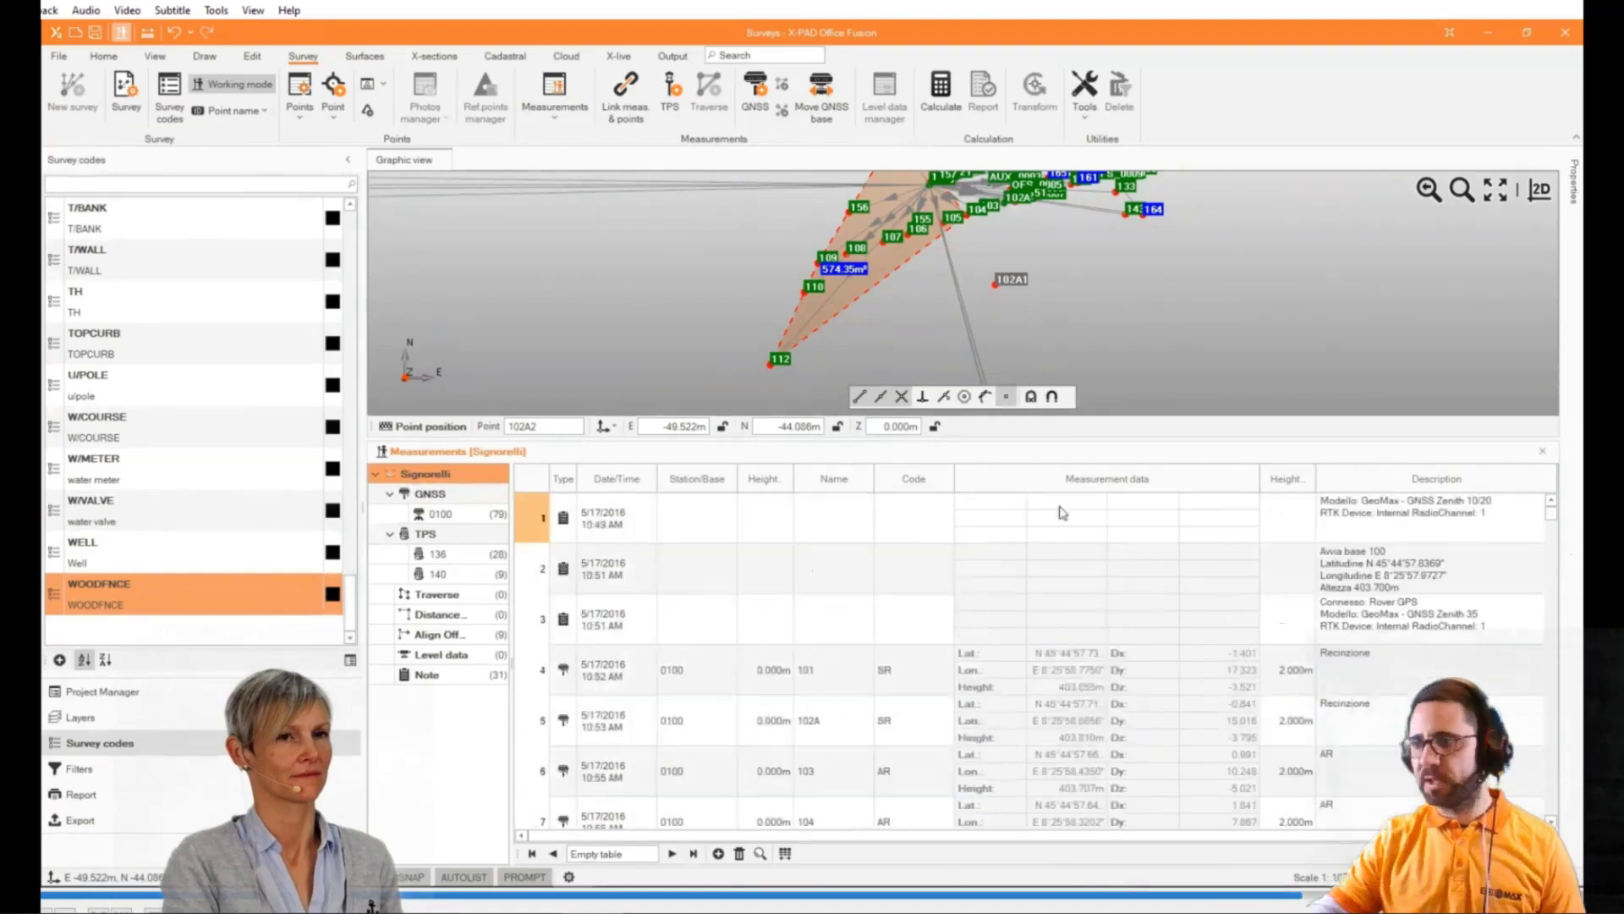
click(495, 513)
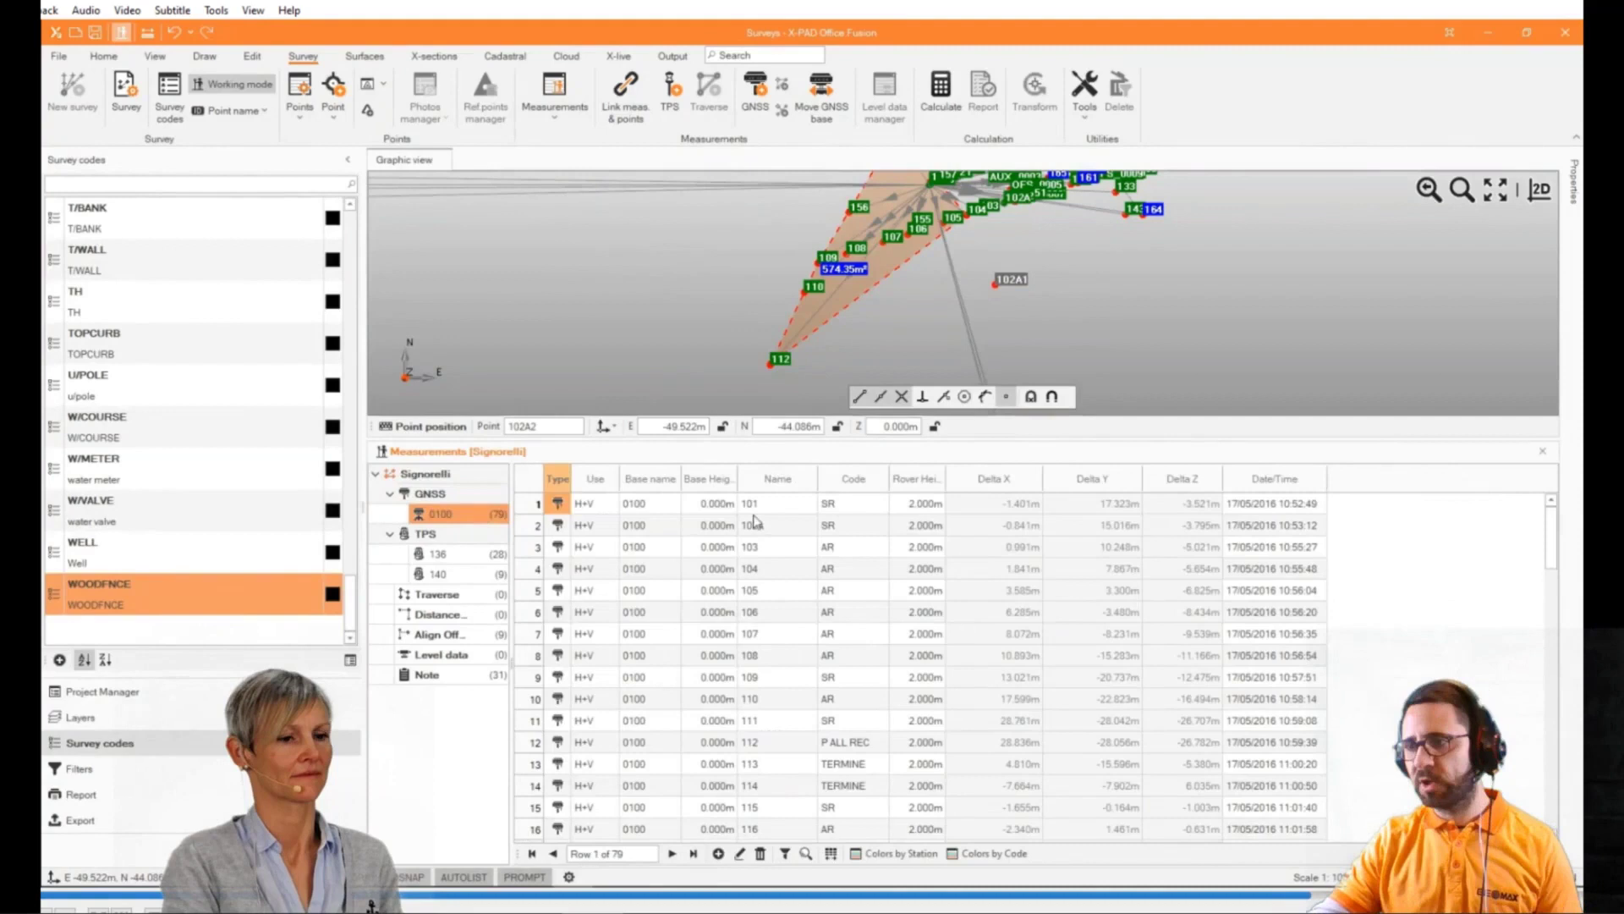
Review the GNSS measurement details and quality records through point 104, then list the TPS observations
click(530, 505)
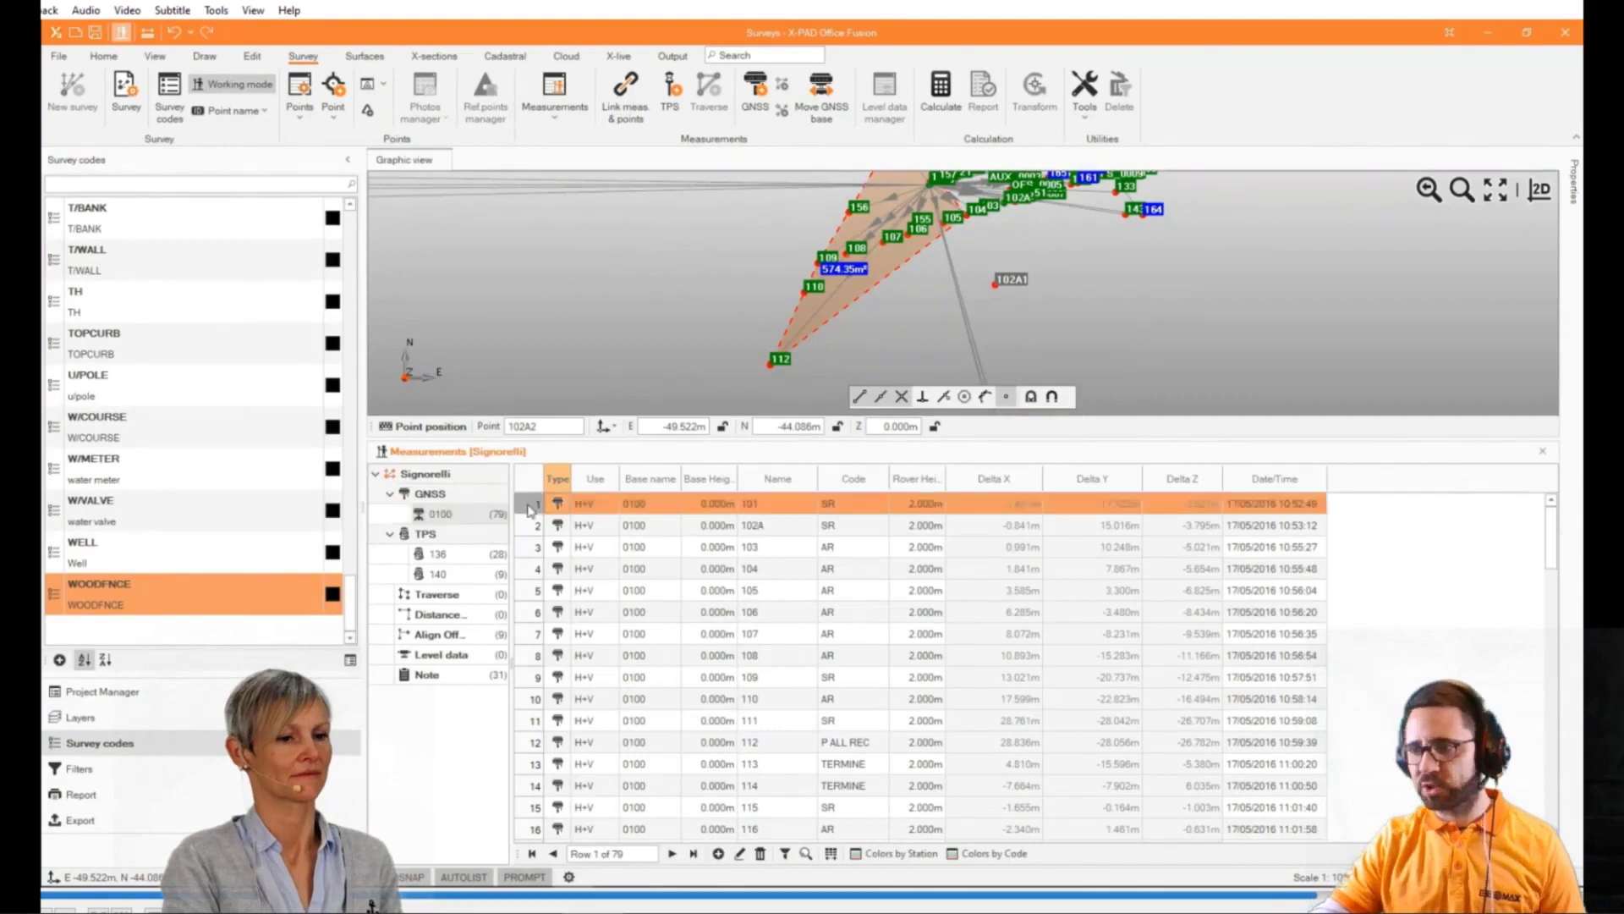
double_click(530, 508)
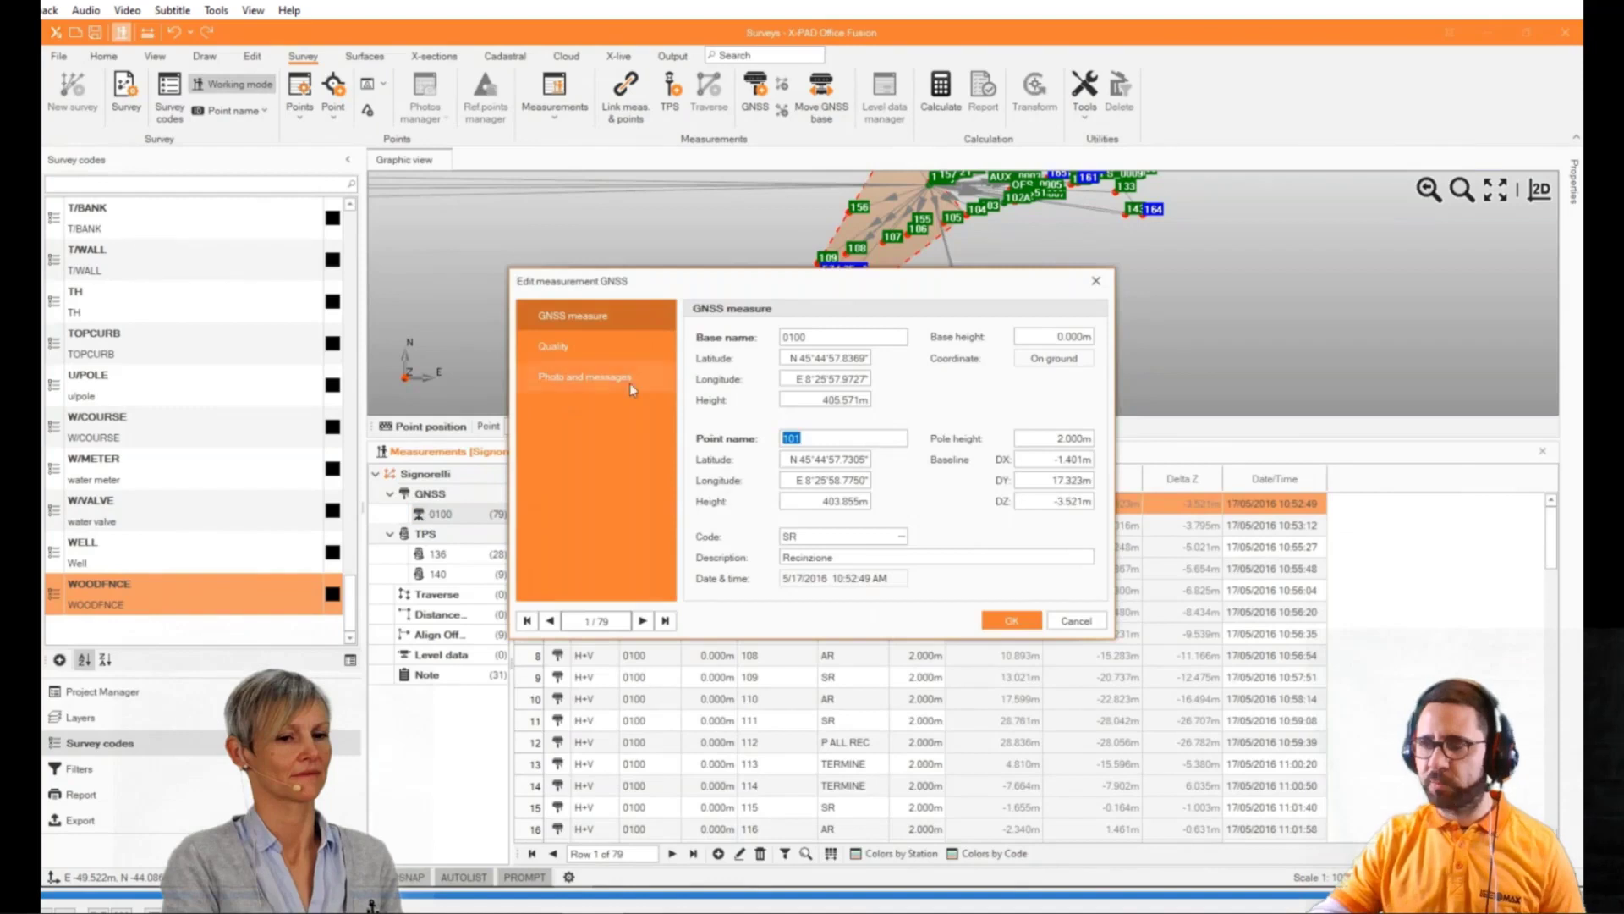
click(607, 356)
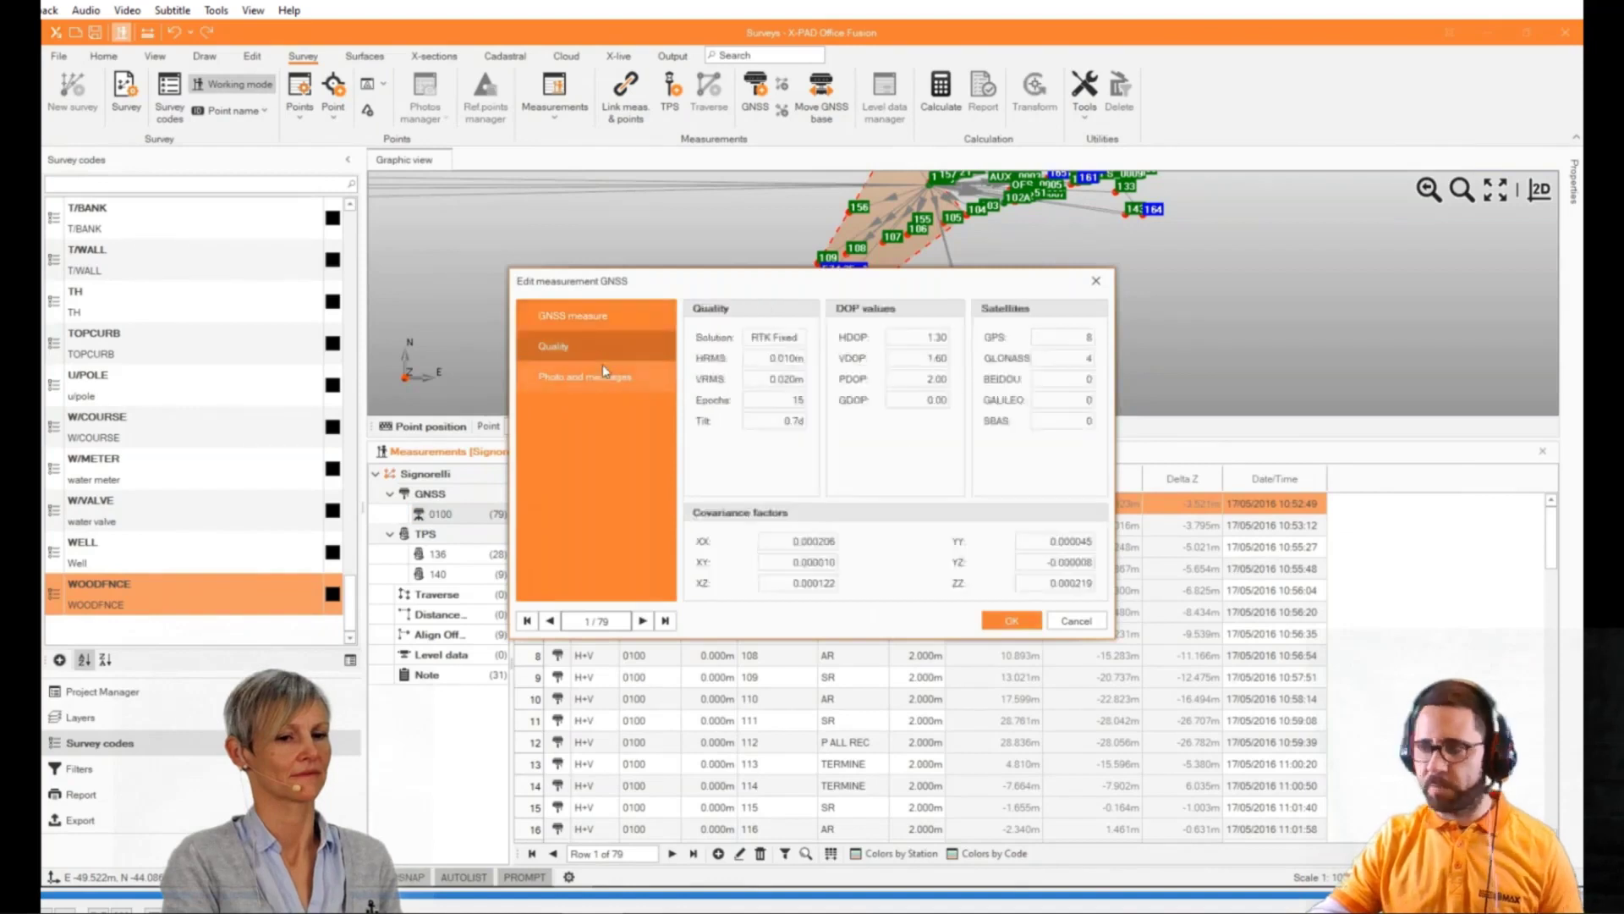
double_click(645, 622)
click(644, 622)
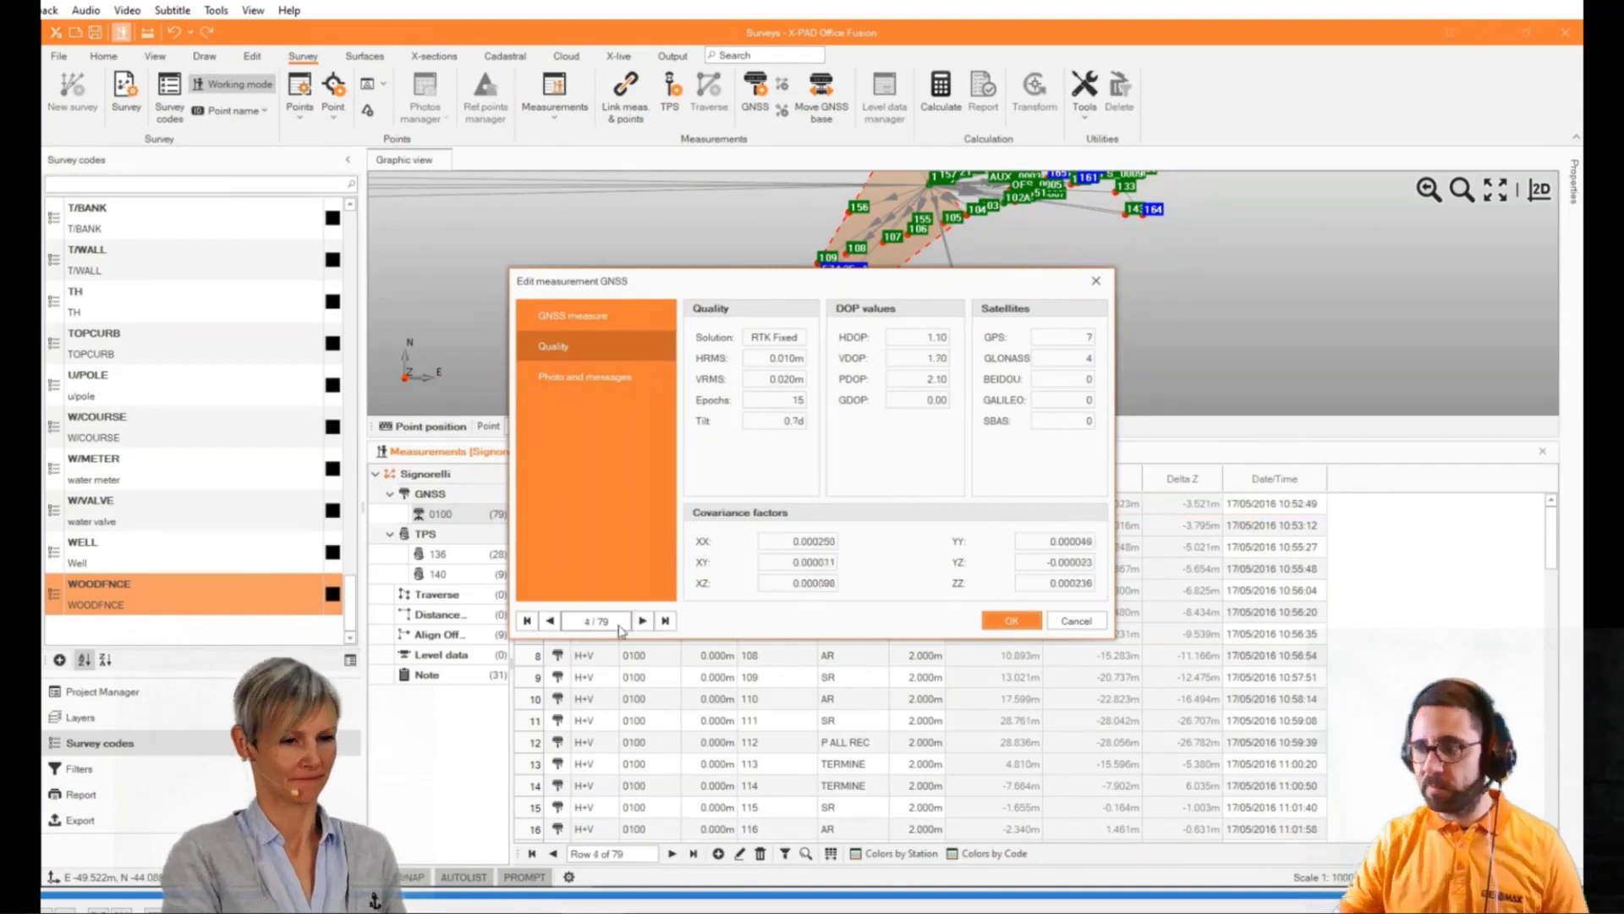
click(629, 314)
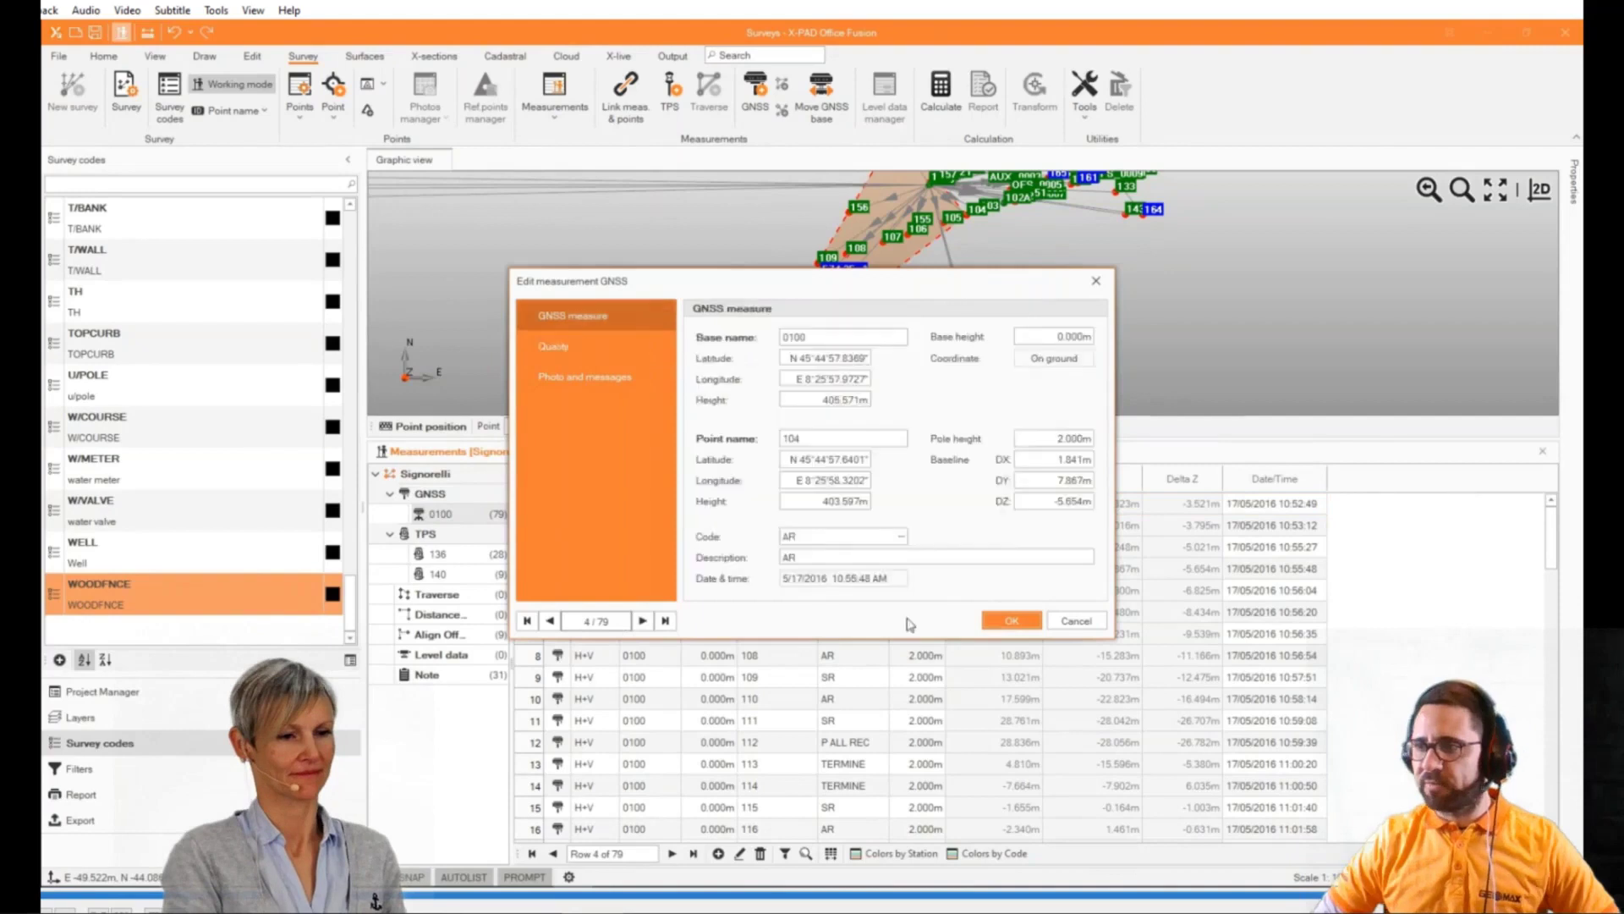
click(1011, 621)
click(484, 536)
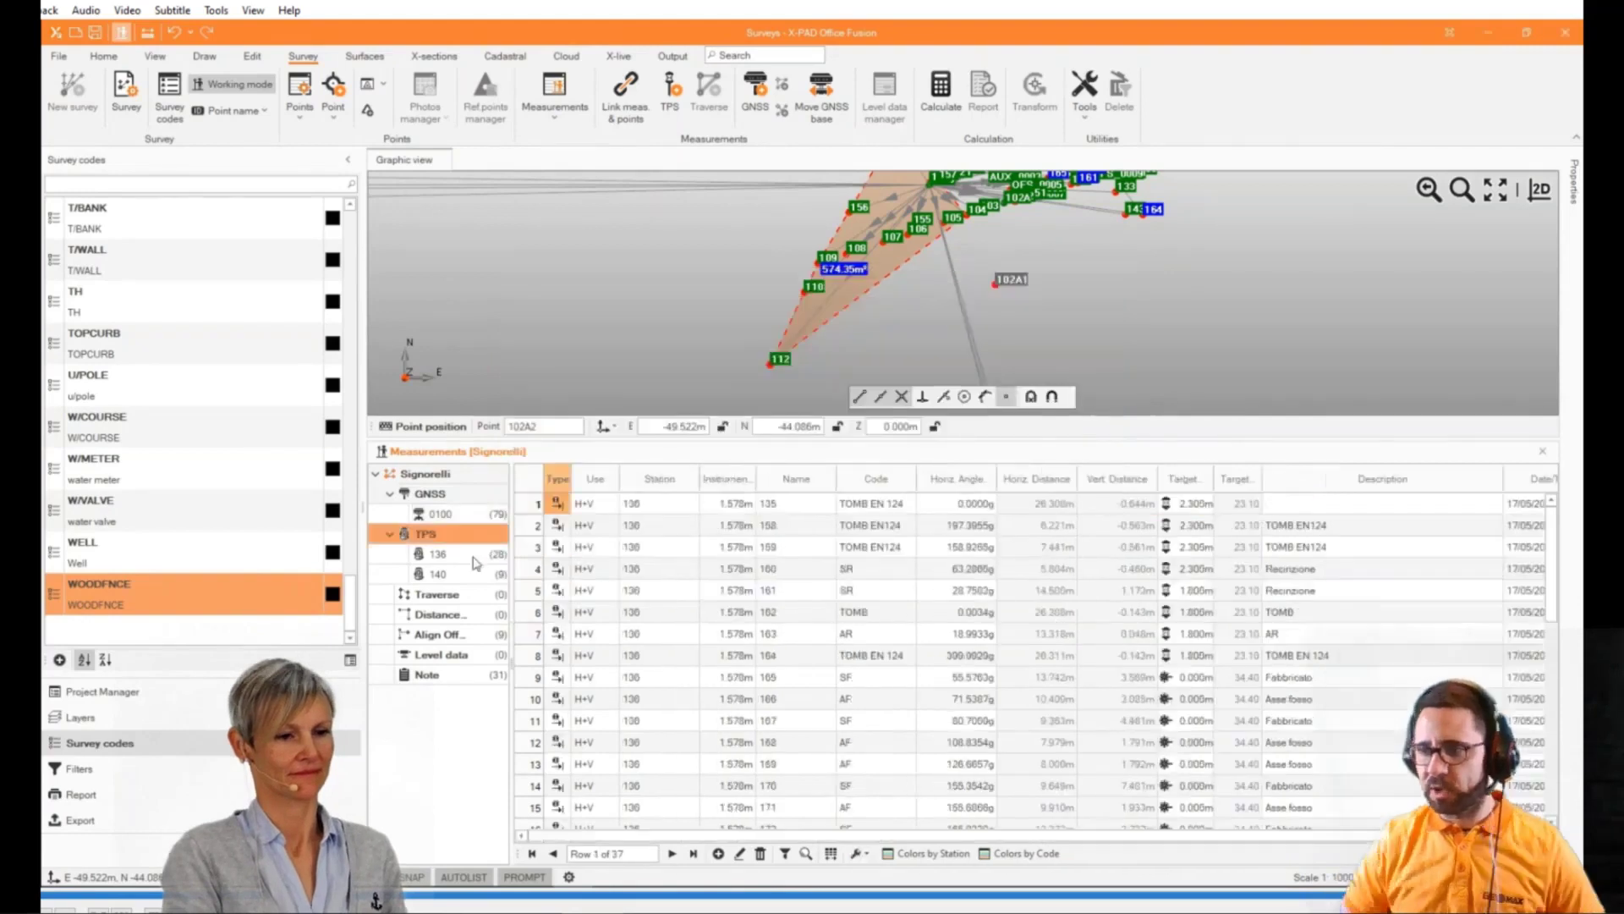
Review TPS stations 136 and 140 and point 141's measurement details, then return to GNSS 0100
click(474, 560)
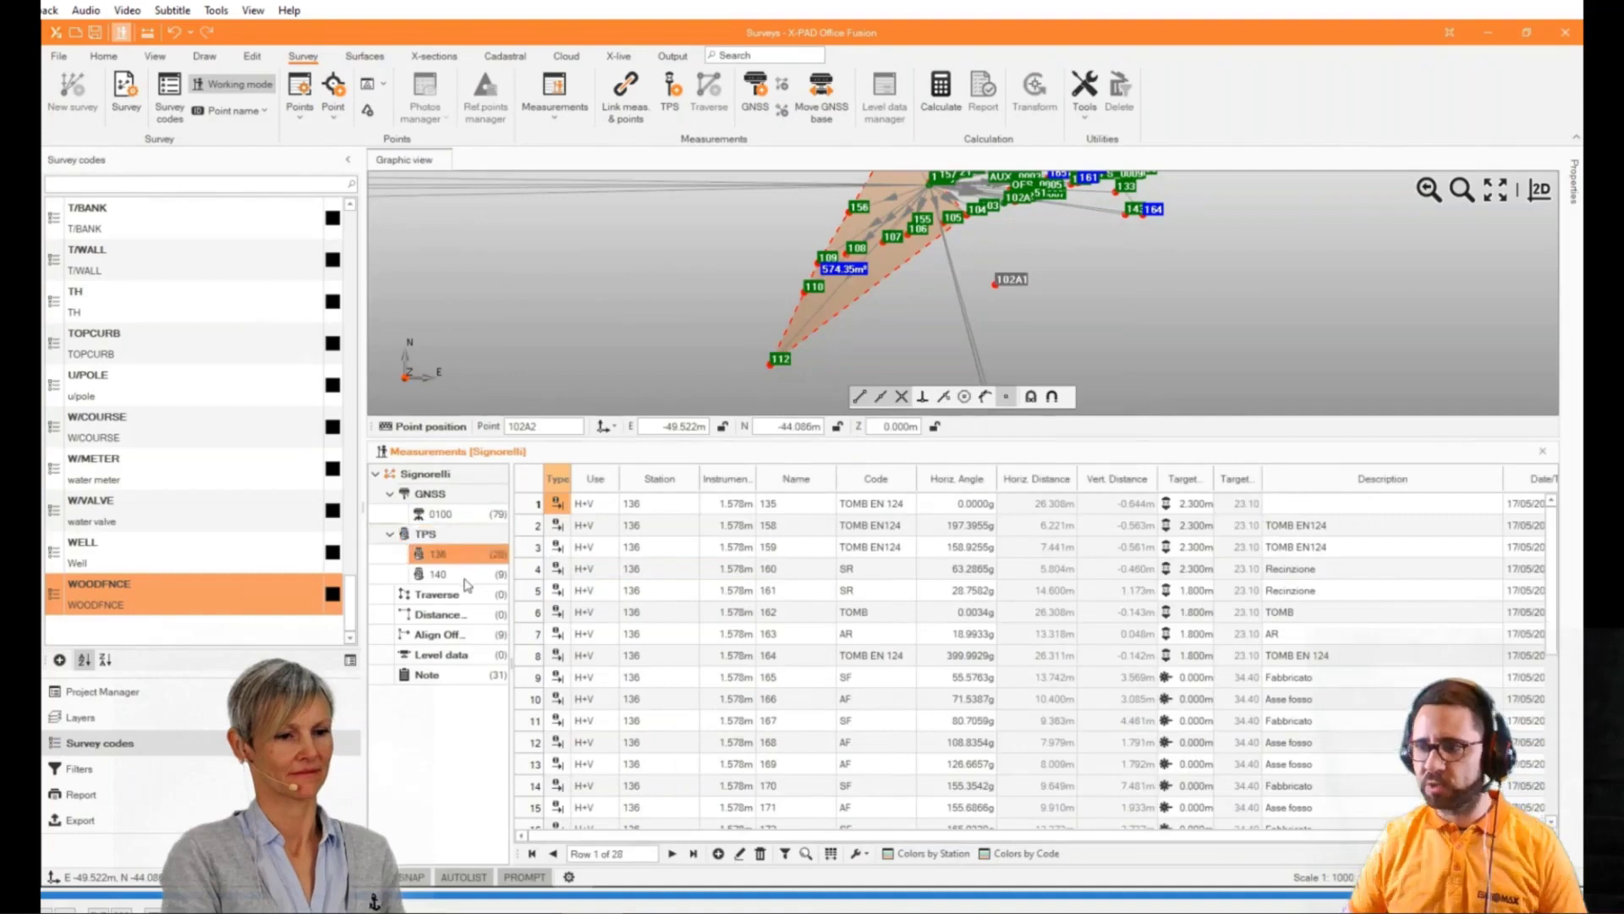
click(475, 575)
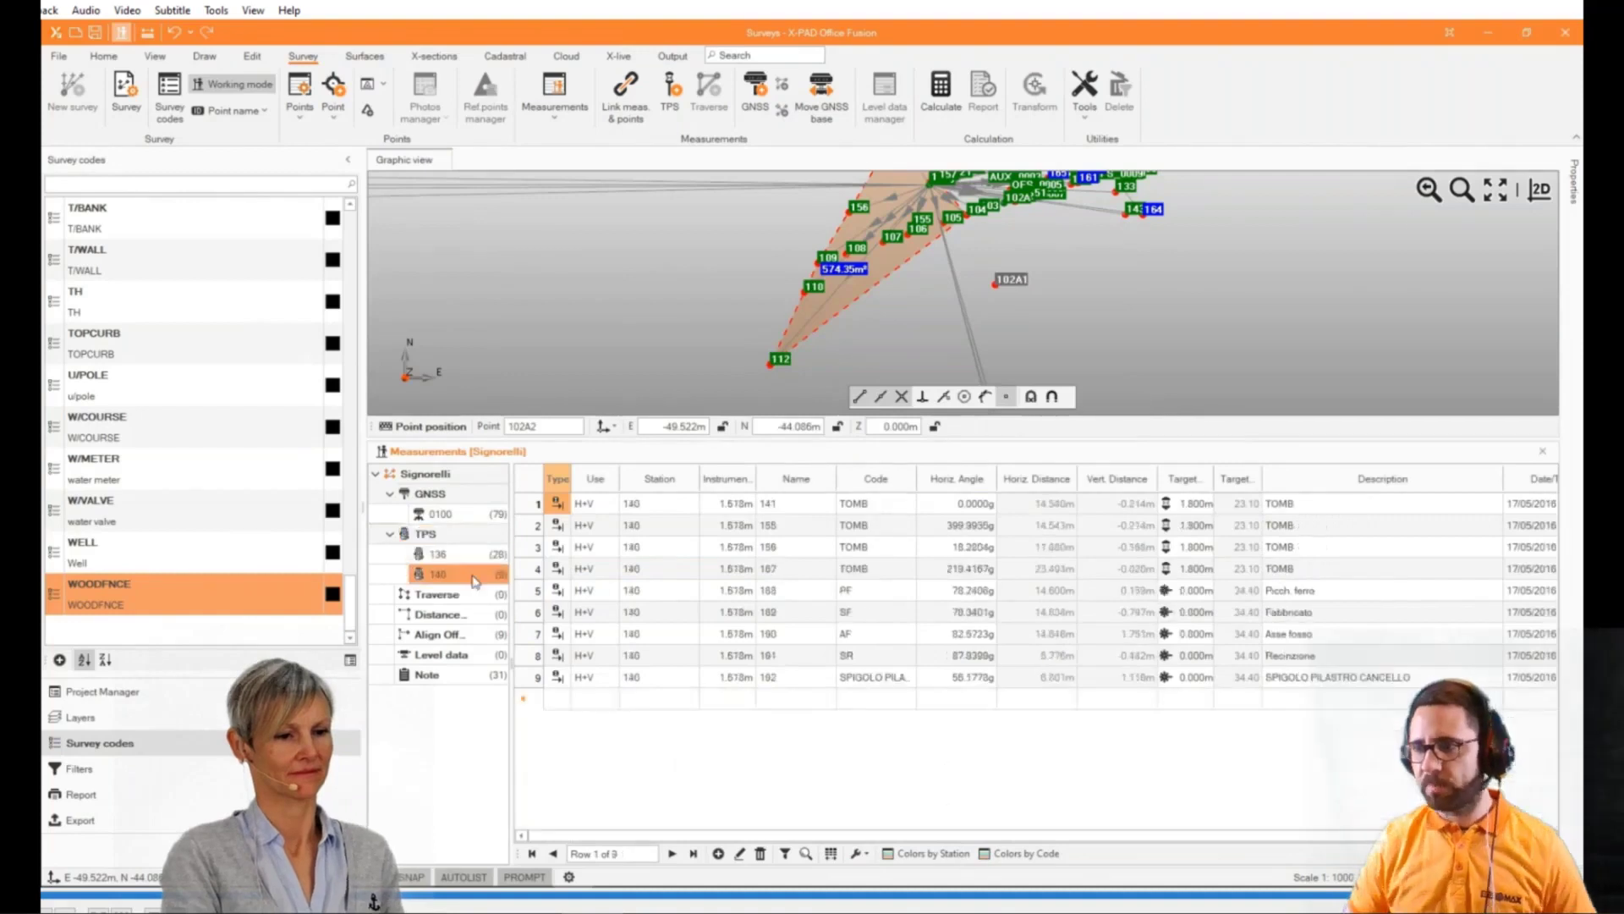
double_click(530, 513)
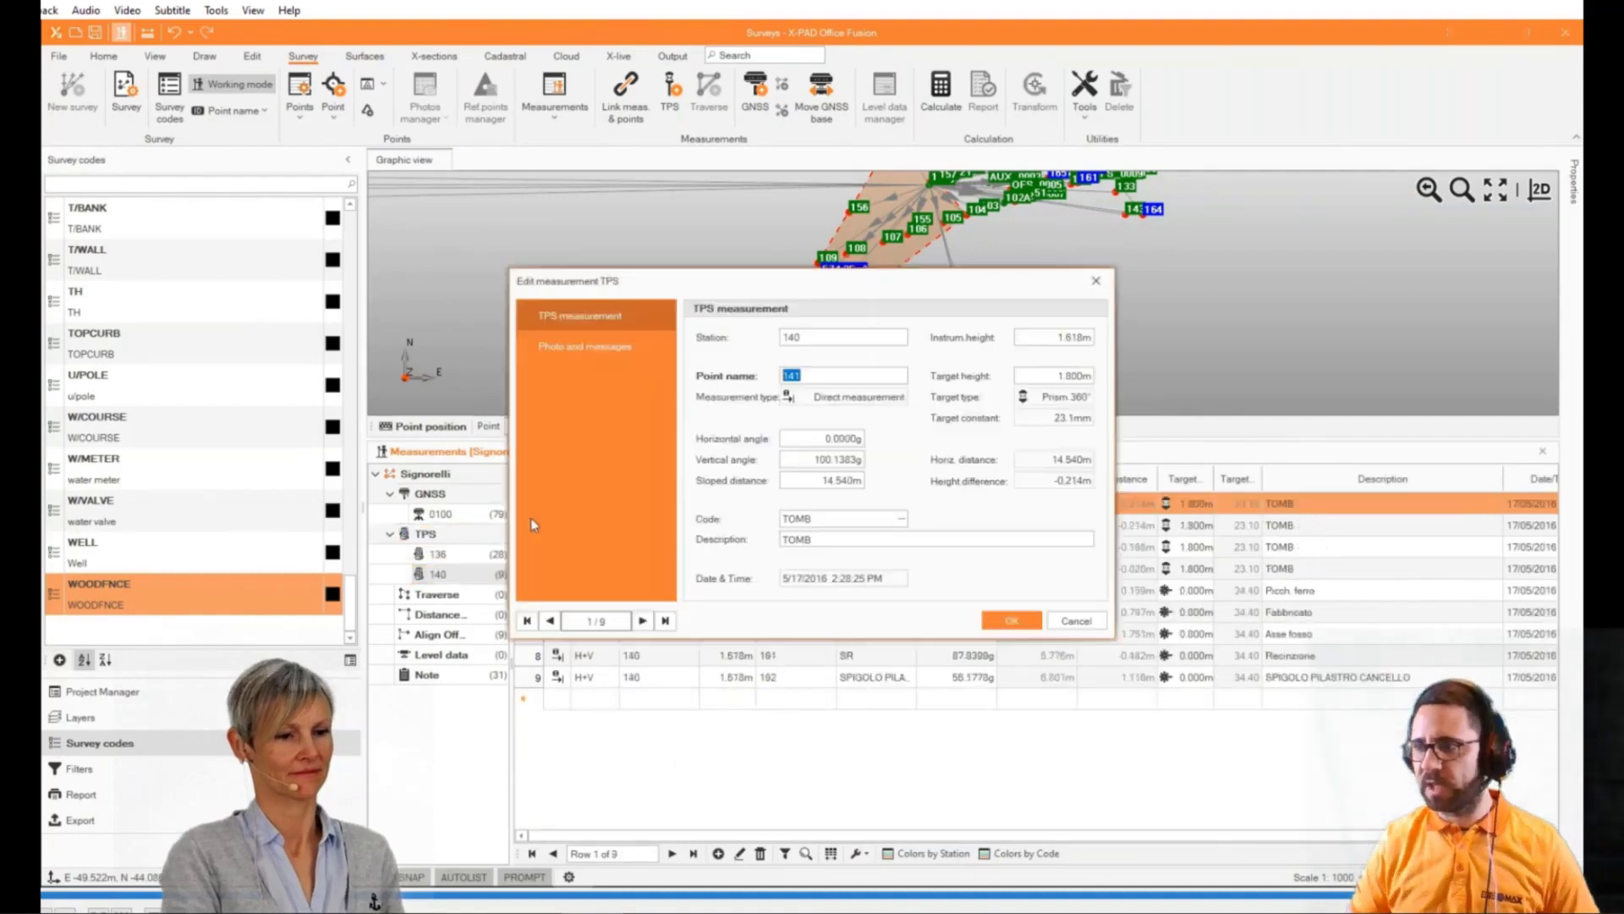
click(646, 347)
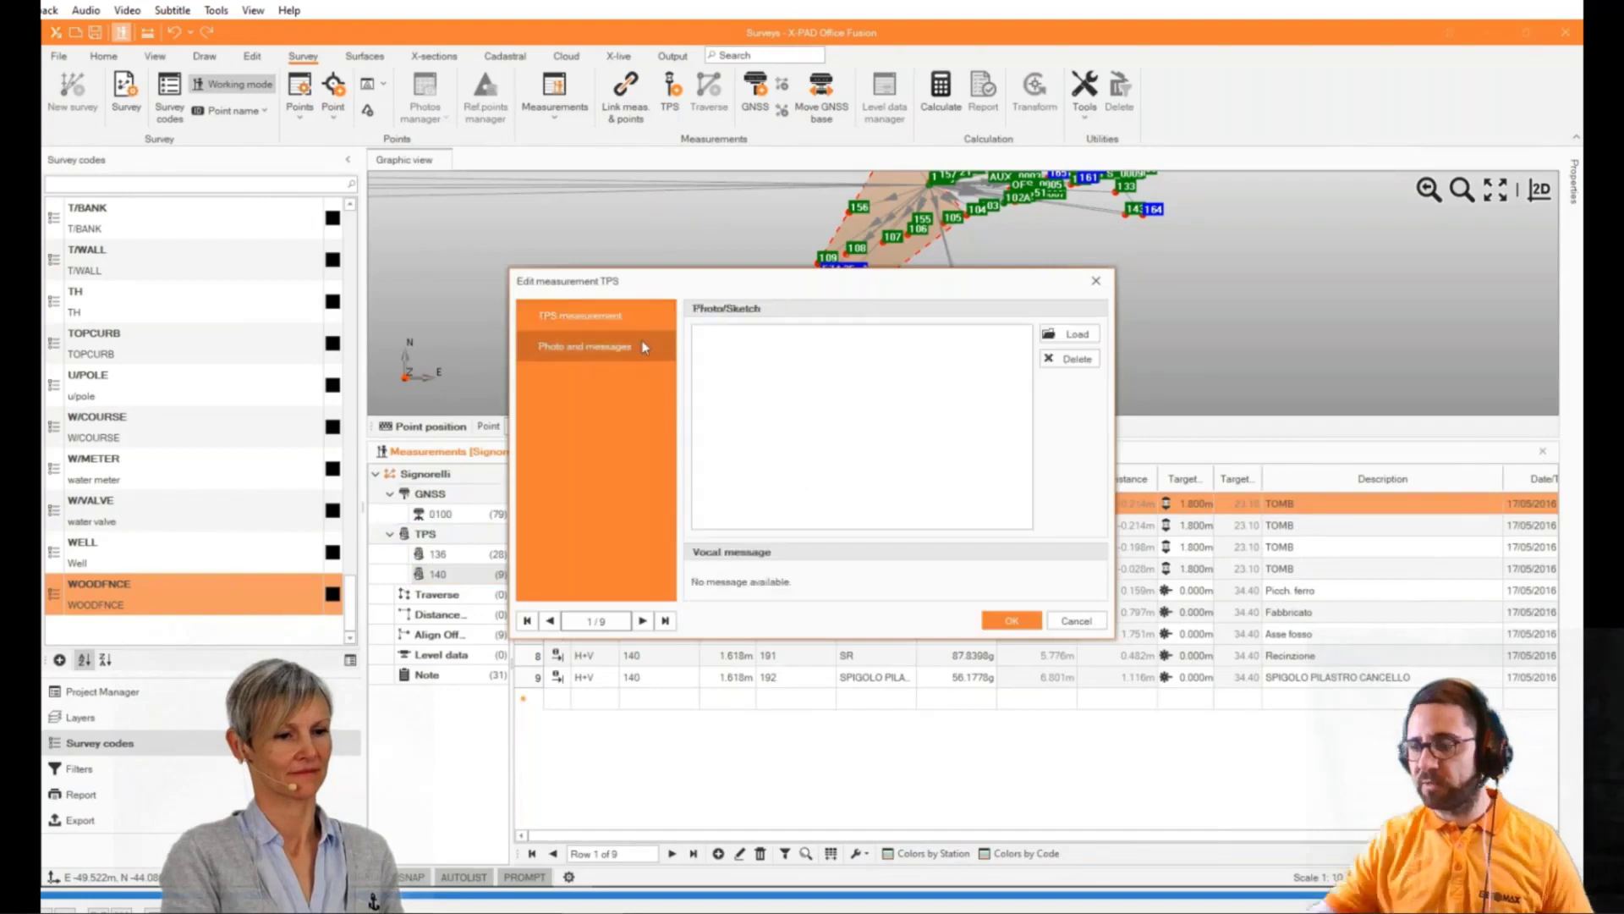
click(599, 316)
click(1087, 622)
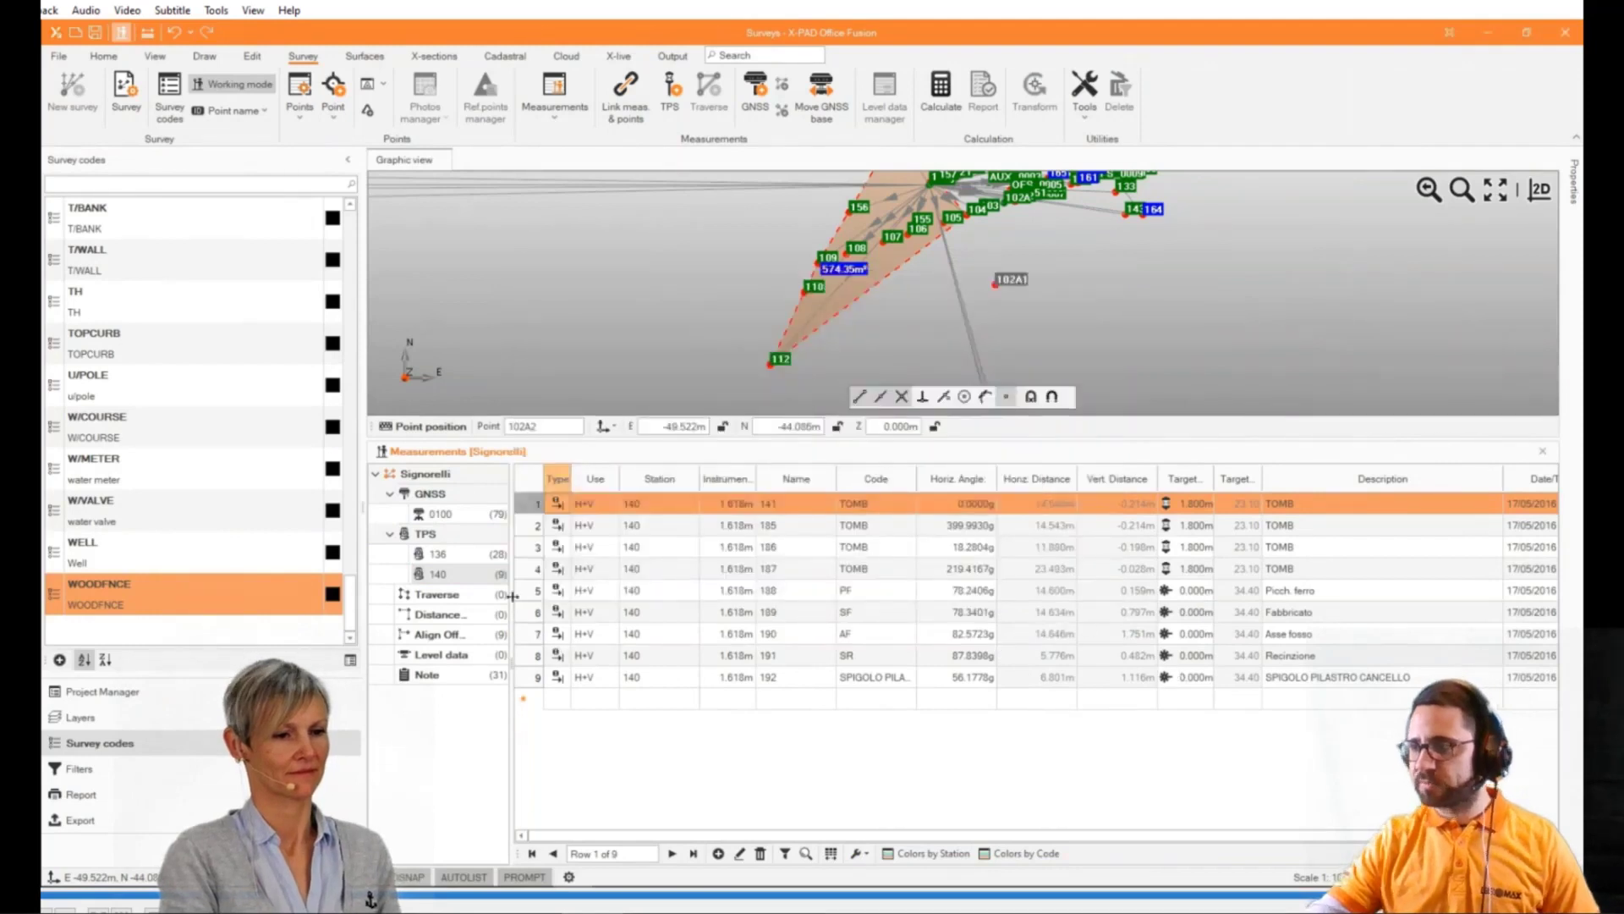
click(440, 513)
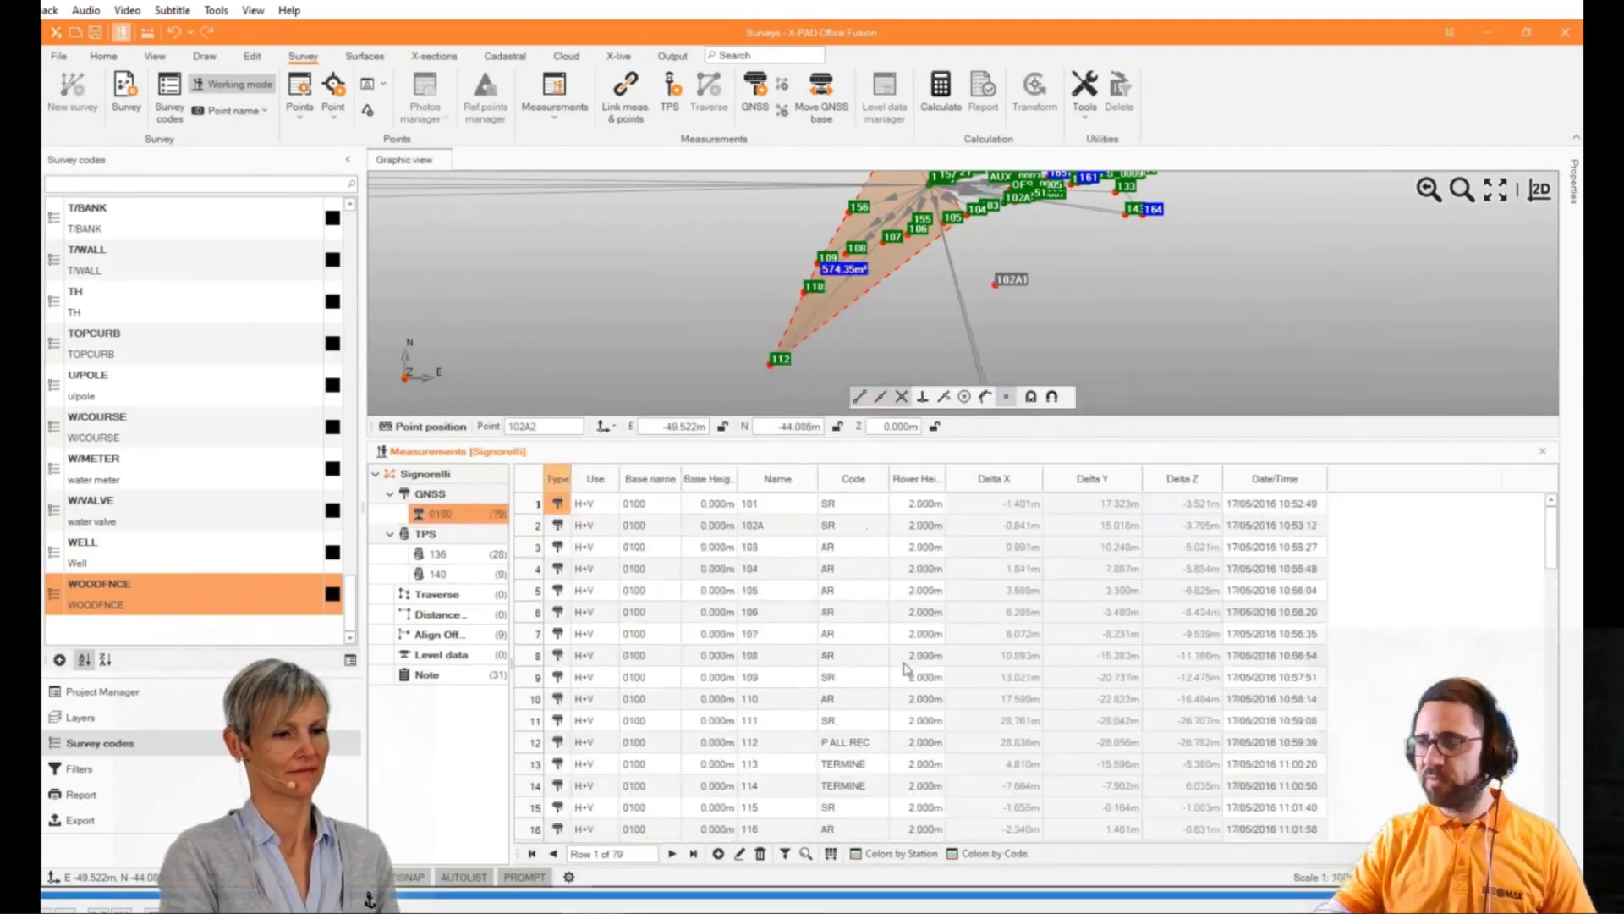
Replace the 2.000 m rover height of all 79 GNSS measurements with 1.8 m
click(924, 482)
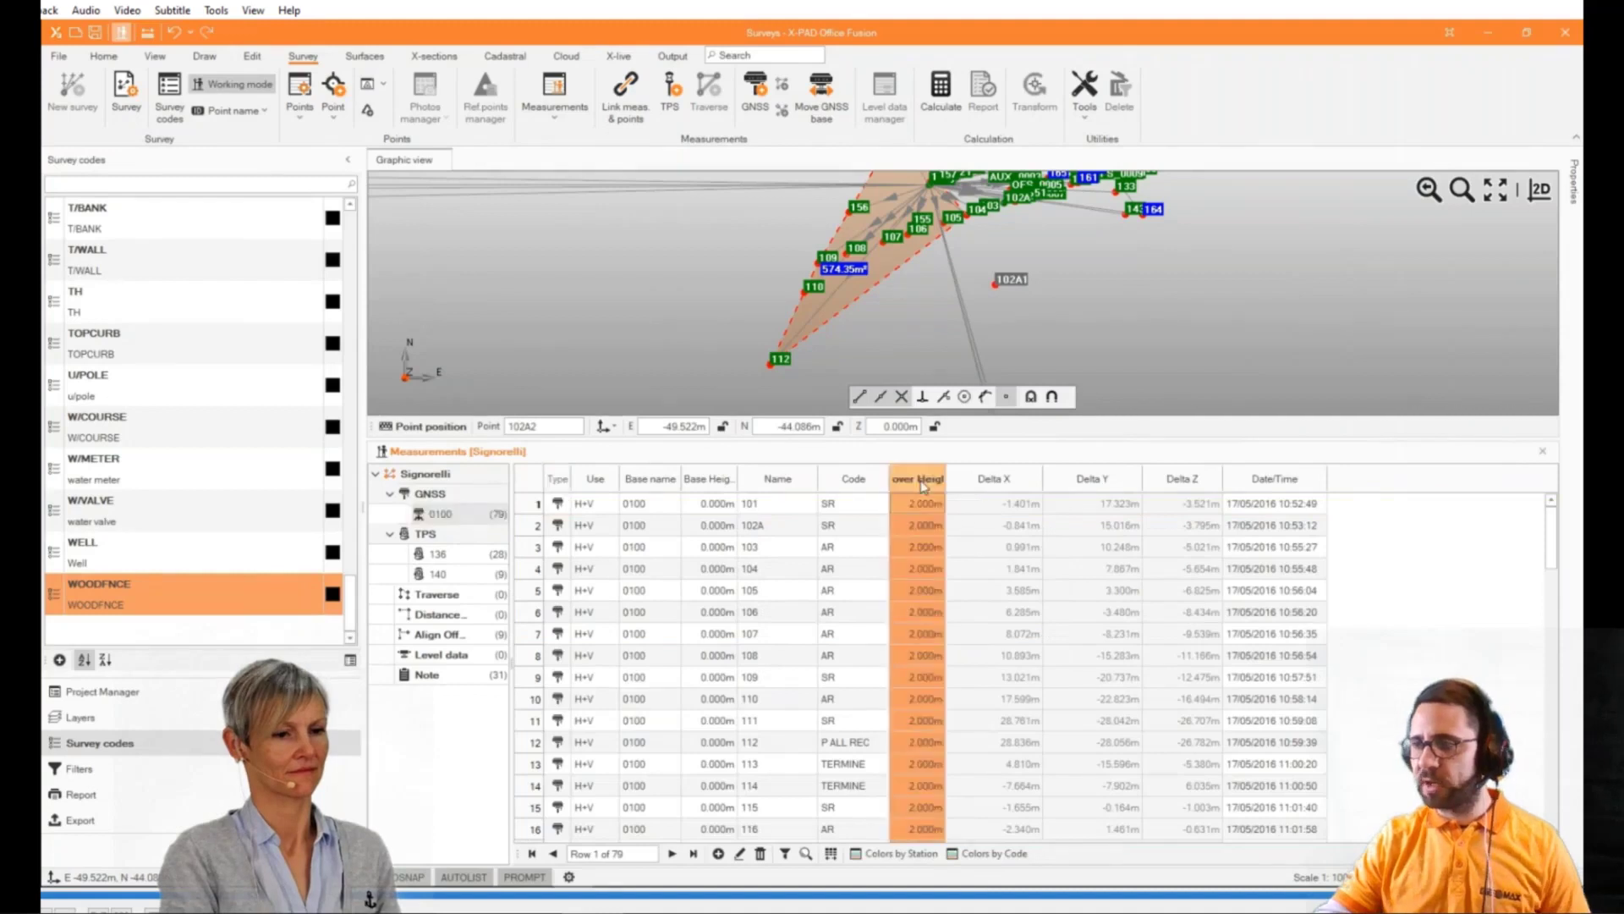
right_click(911, 549)
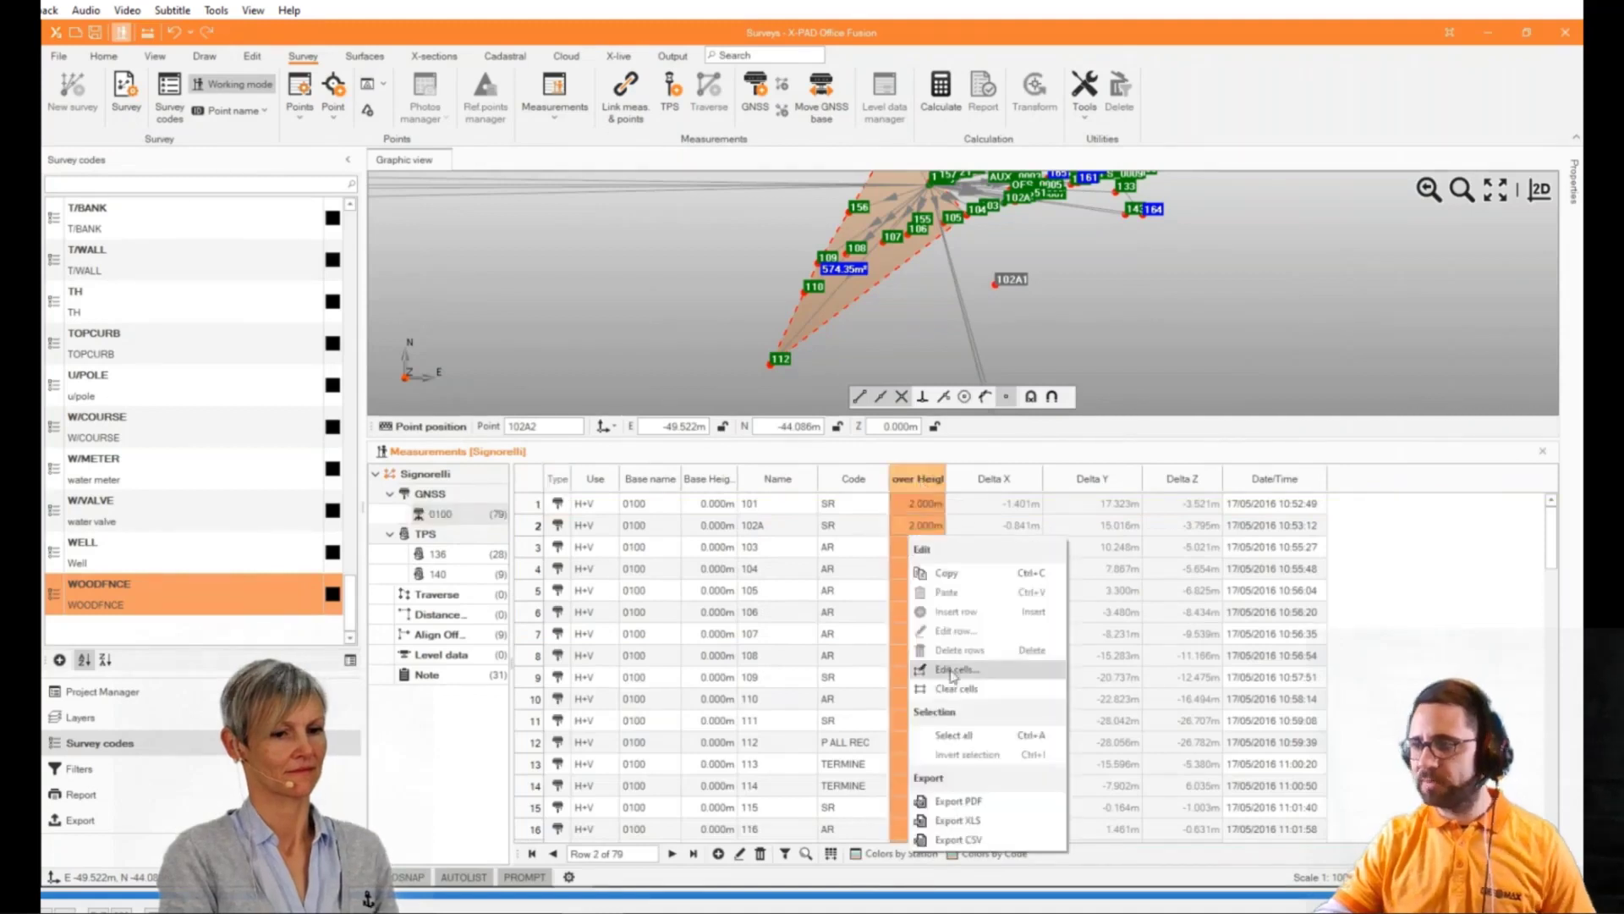
click(953, 670)
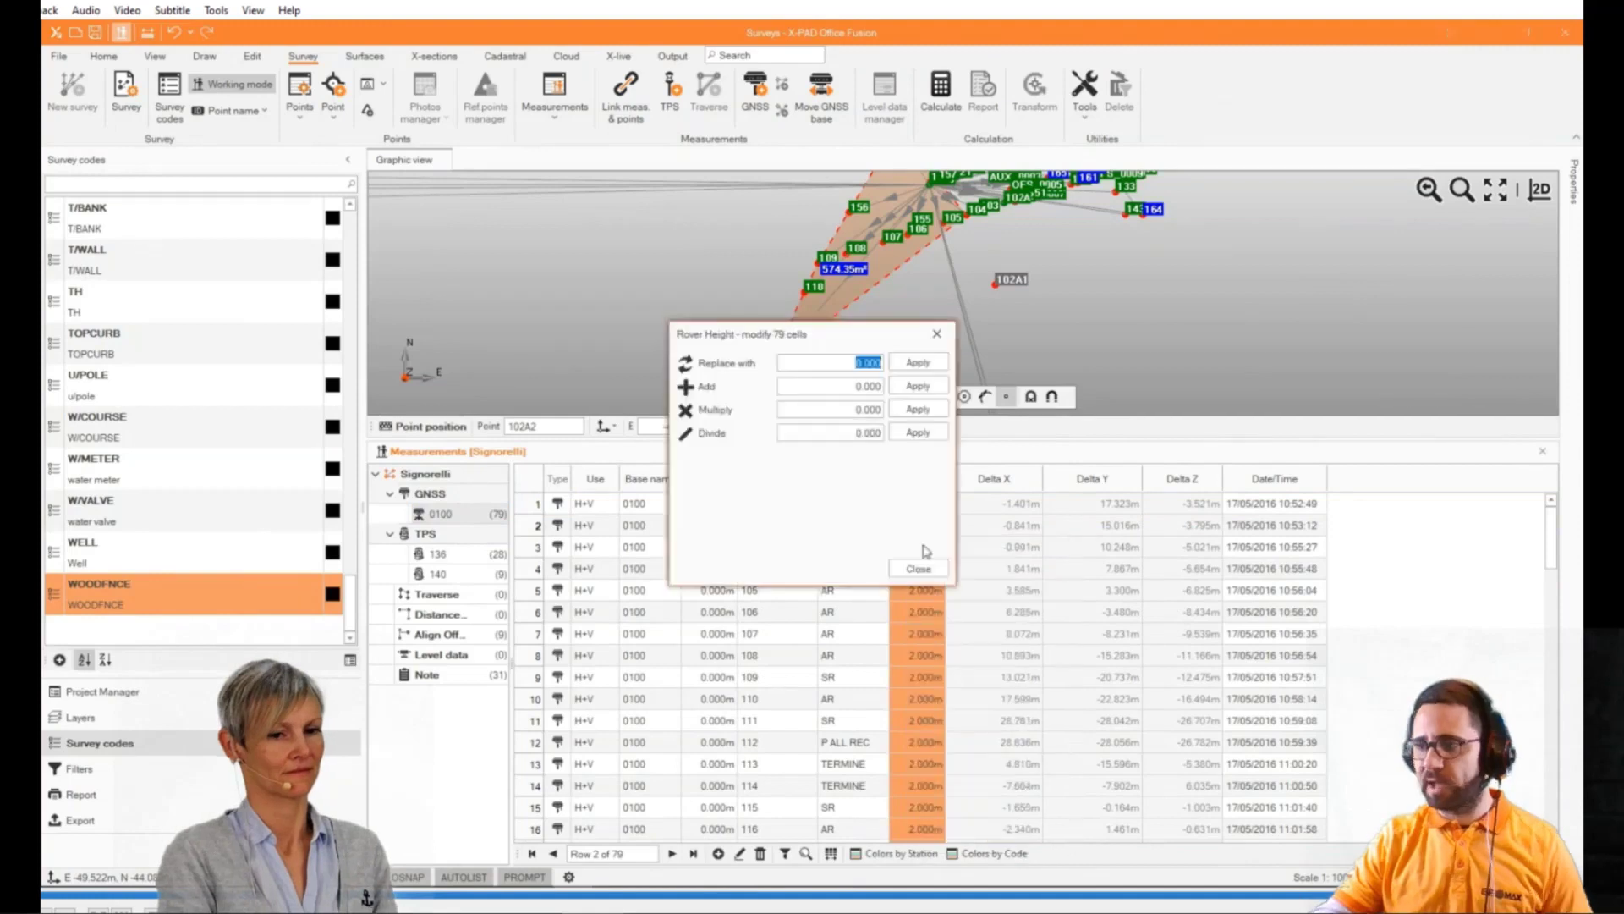
text(1)
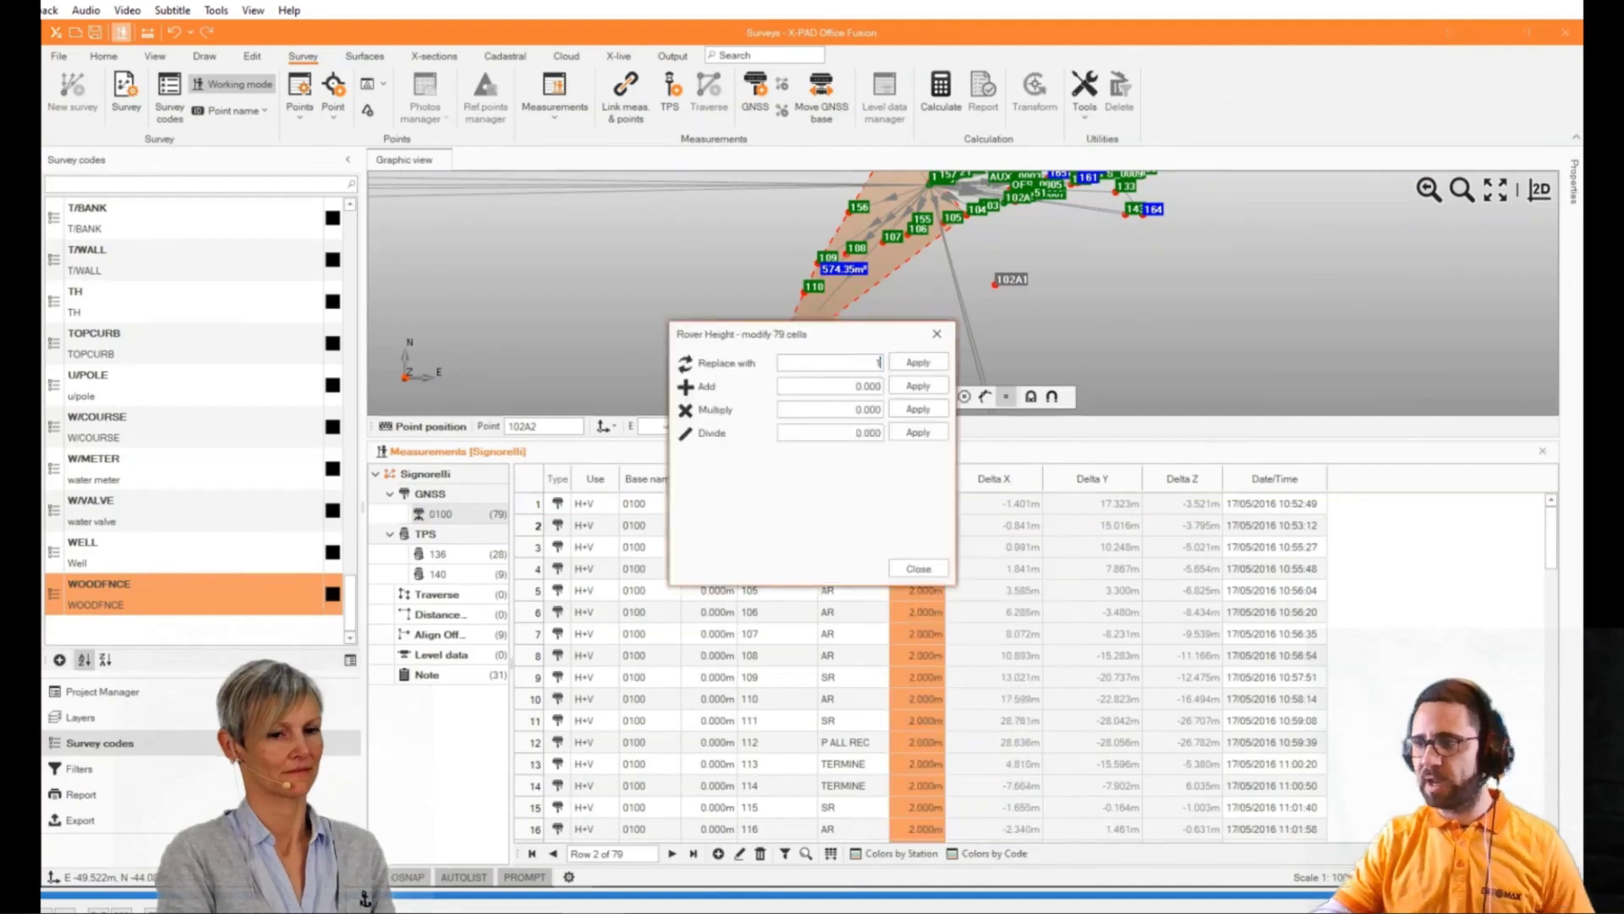
text(.8)
click(902, 356)
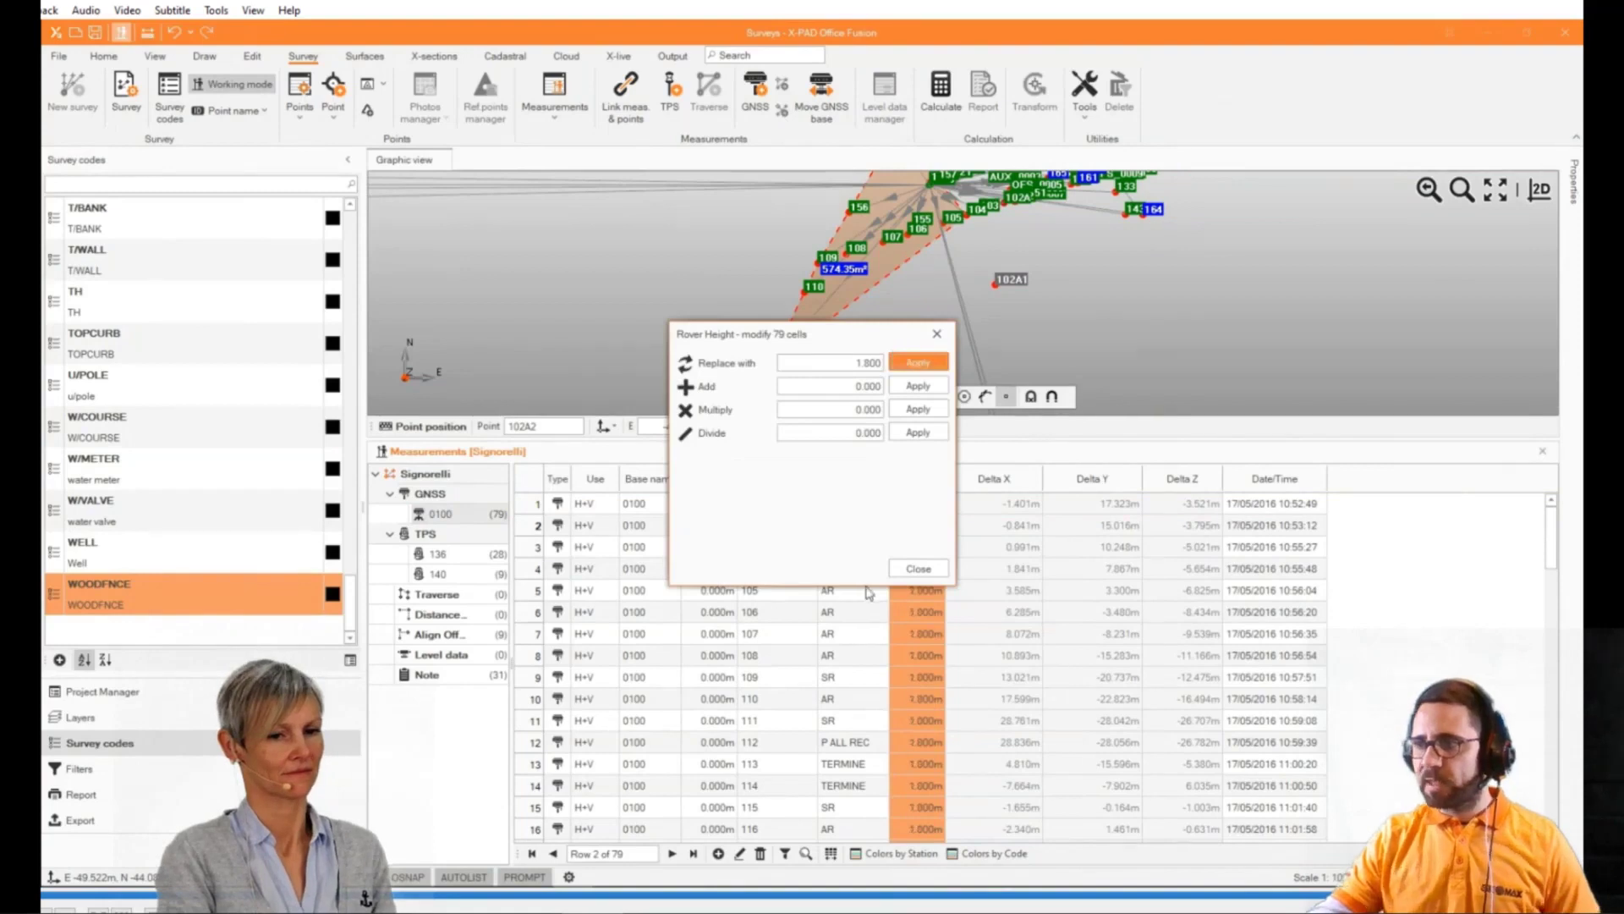
click(900, 569)
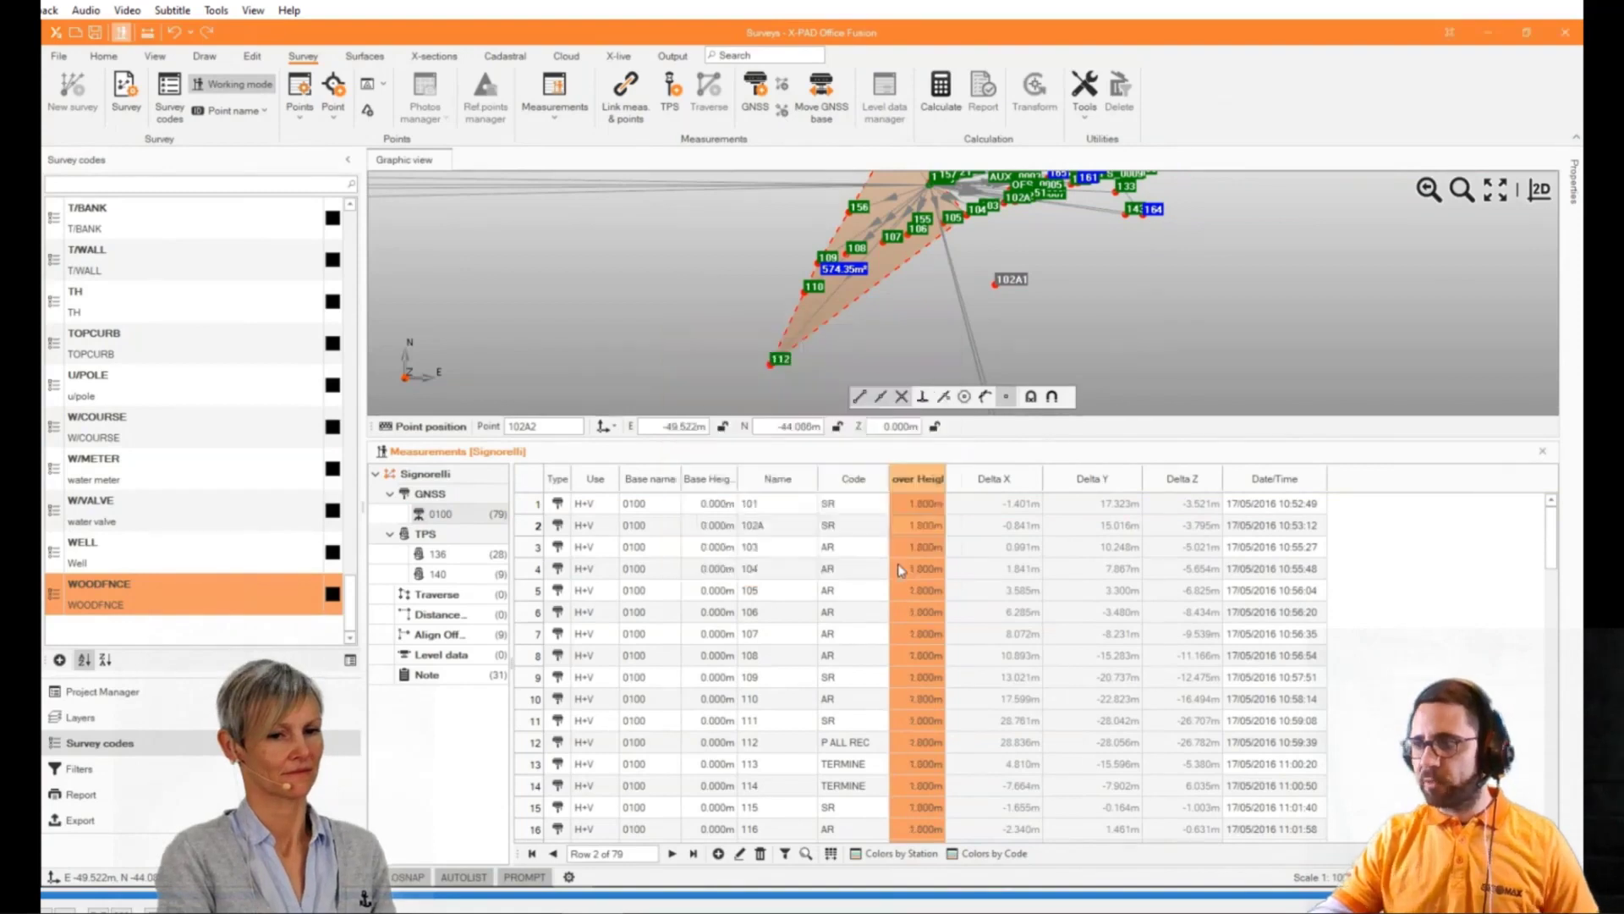
click(213, 703)
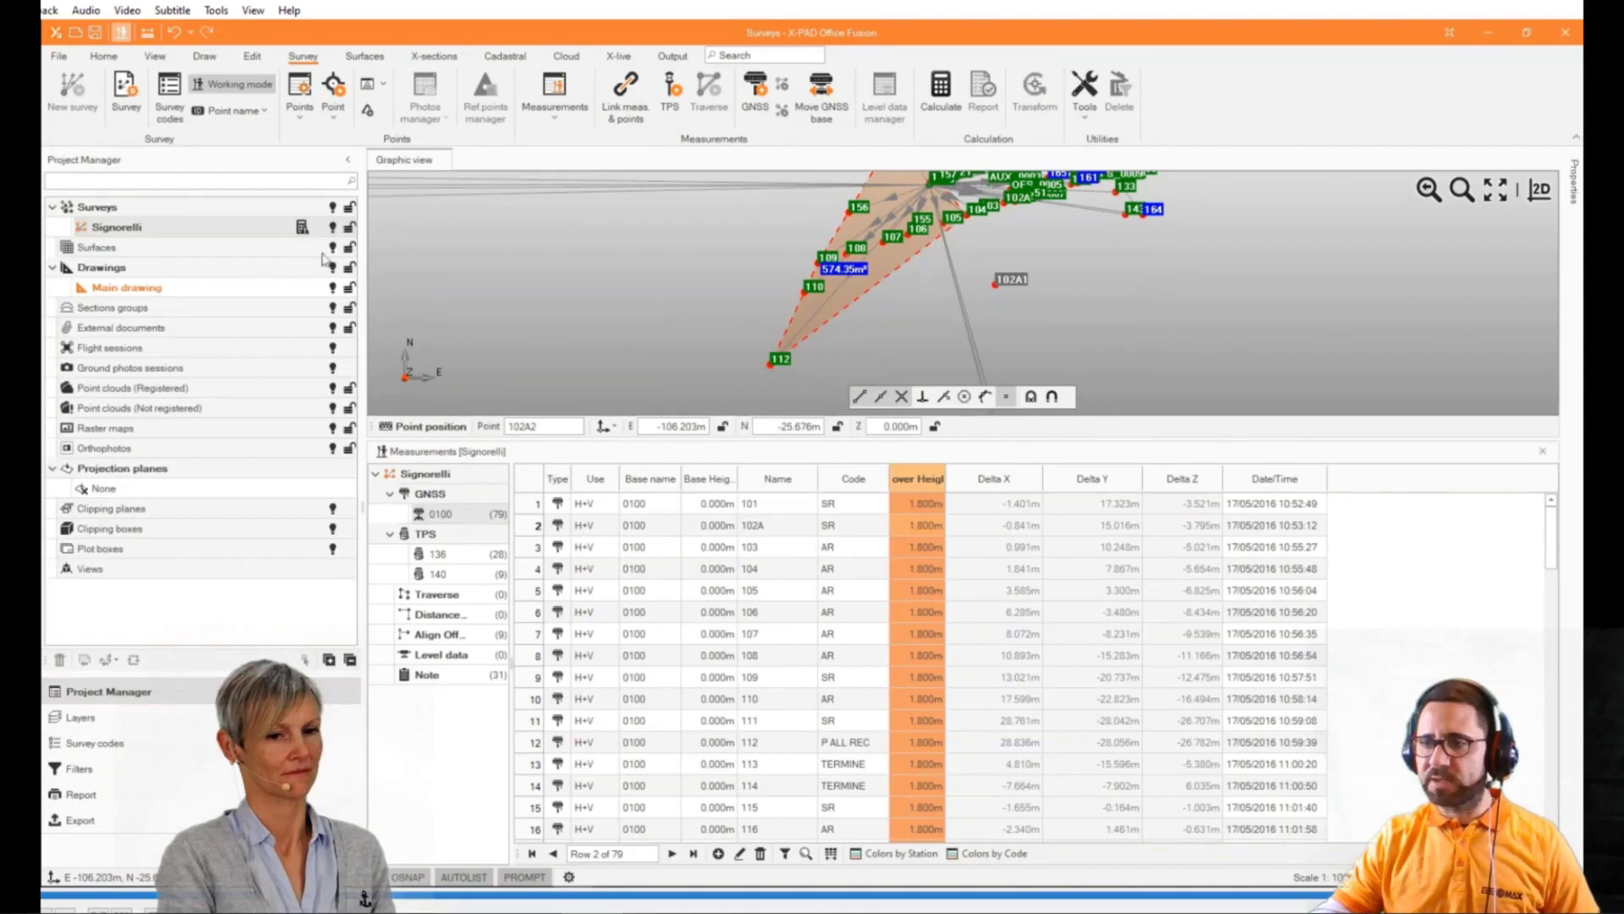
Recalculate Signorelli through the station 136 backsight check, save results, and close the calculation and measurements panels
click(301, 227)
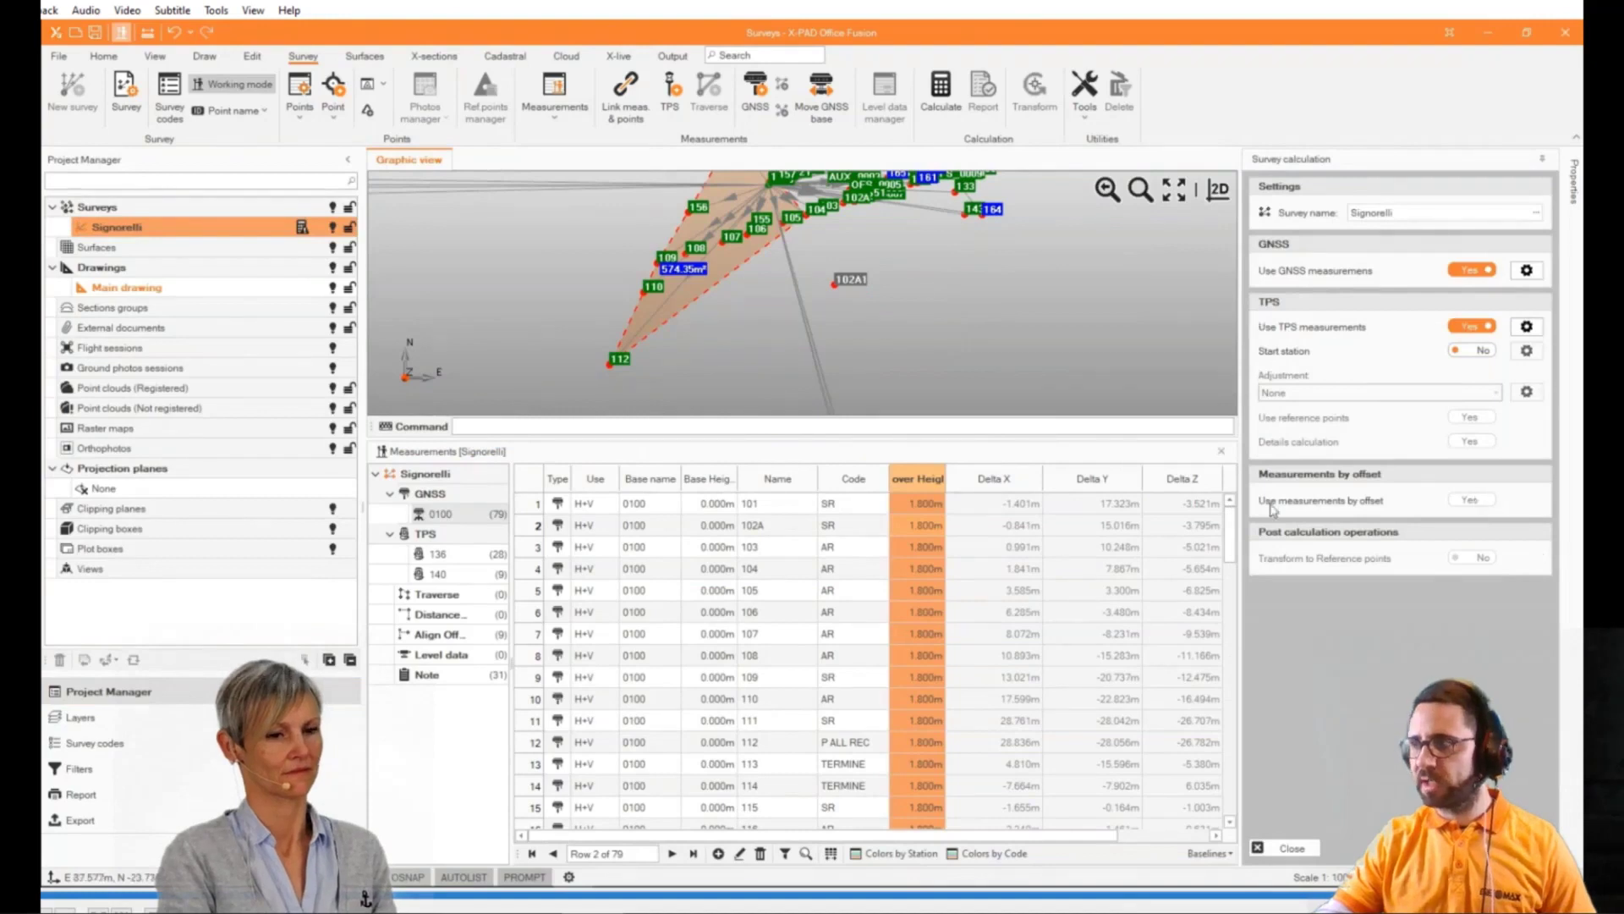
click(1438, 847)
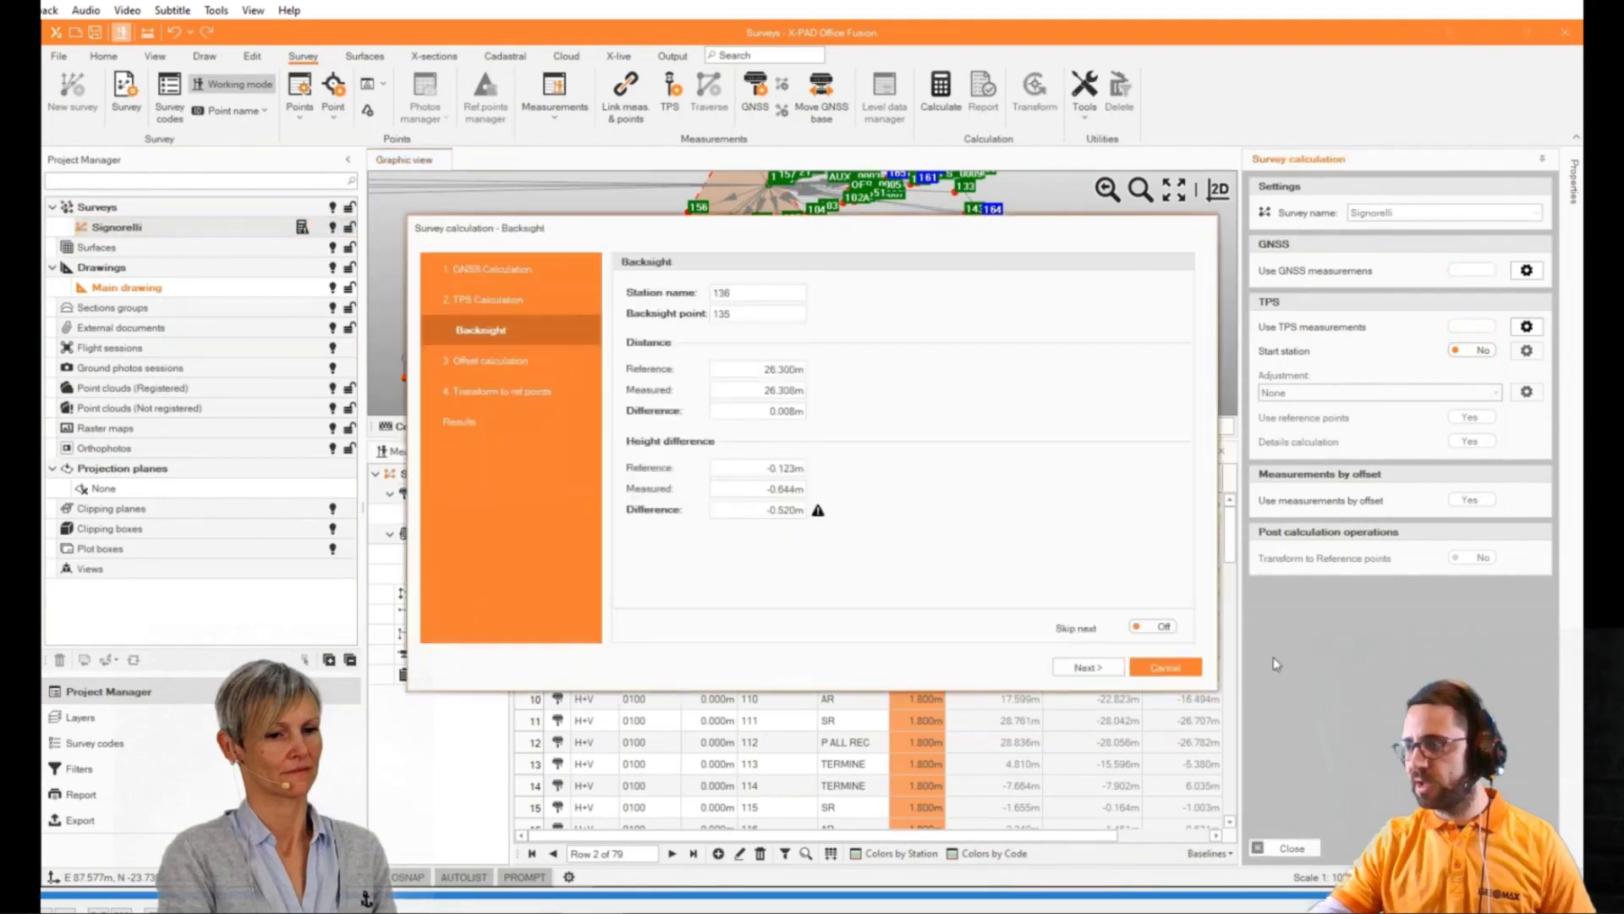
click(1090, 668)
click(1089, 668)
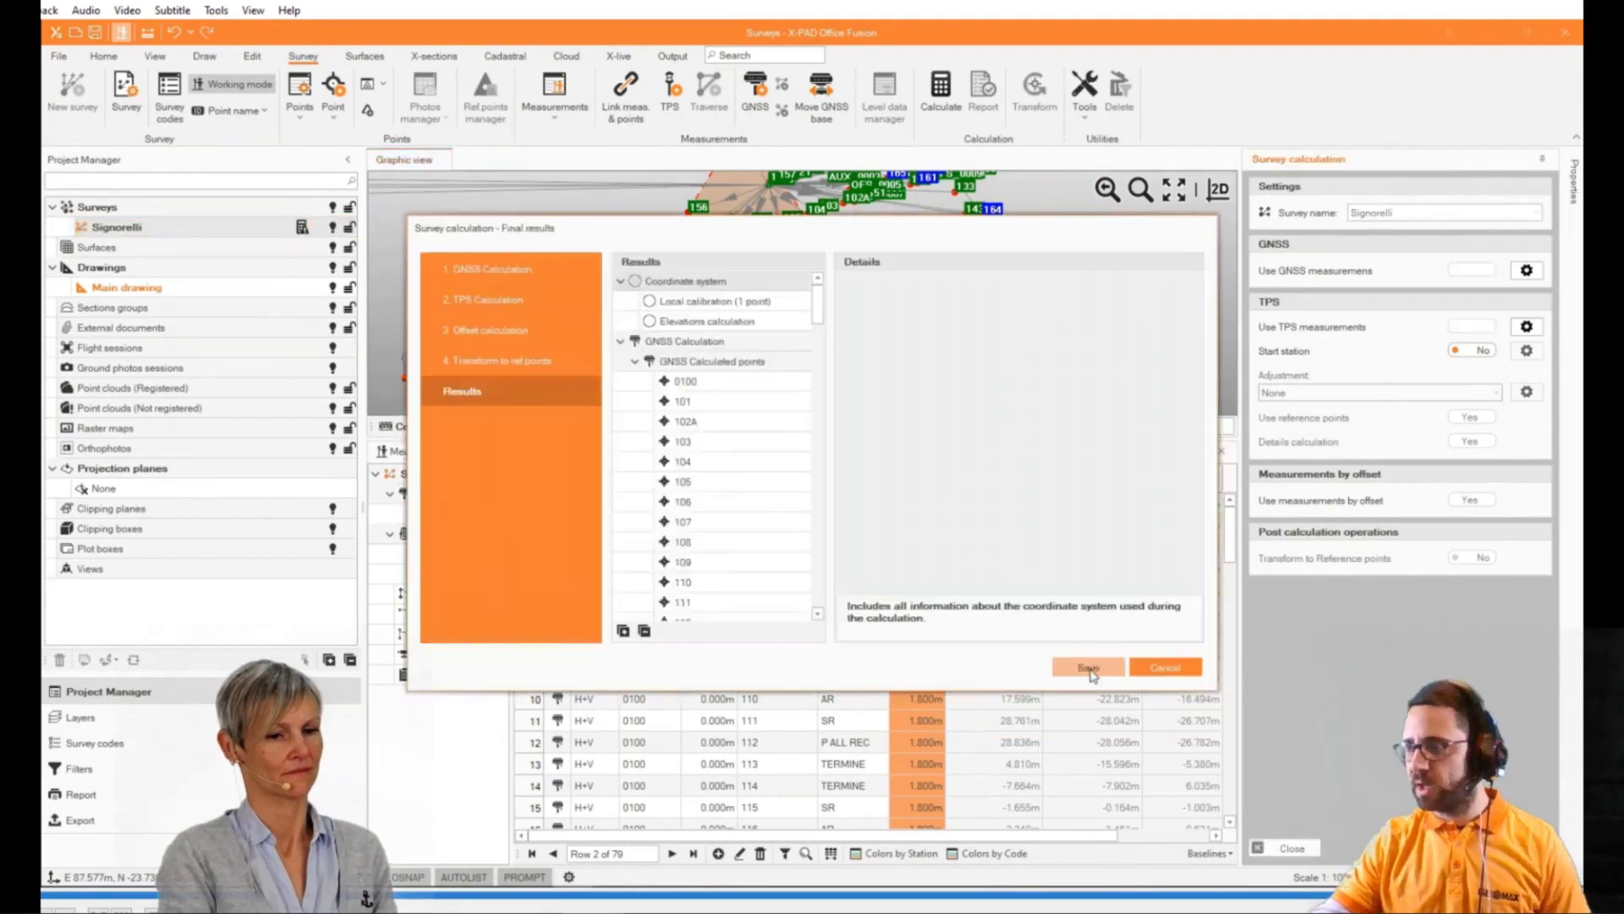
click(1089, 668)
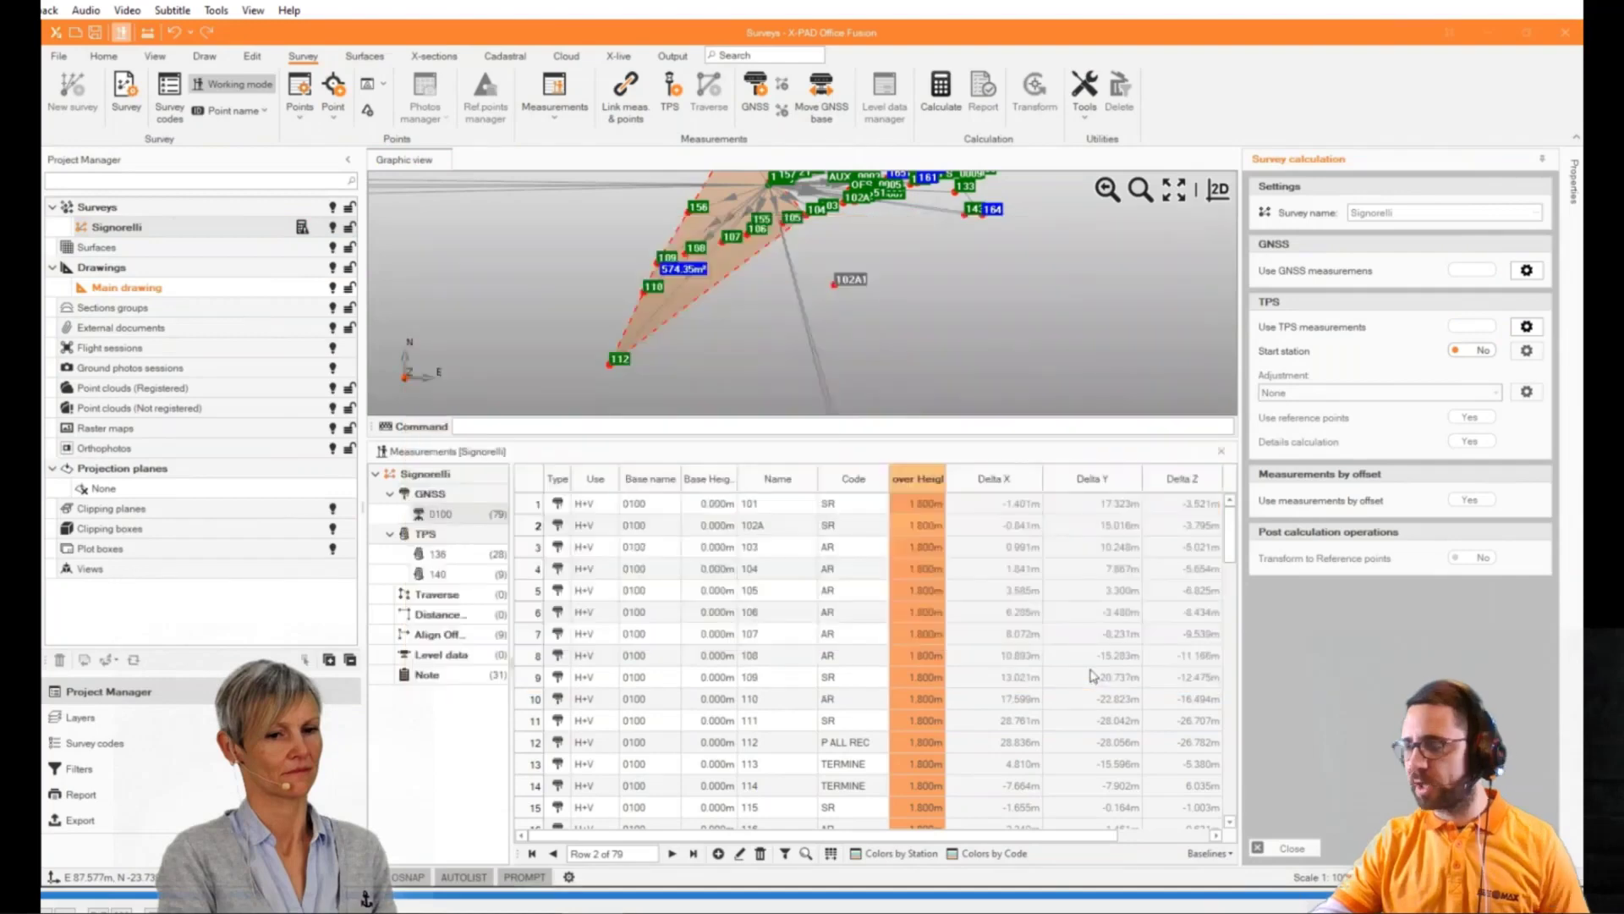
click(1294, 849)
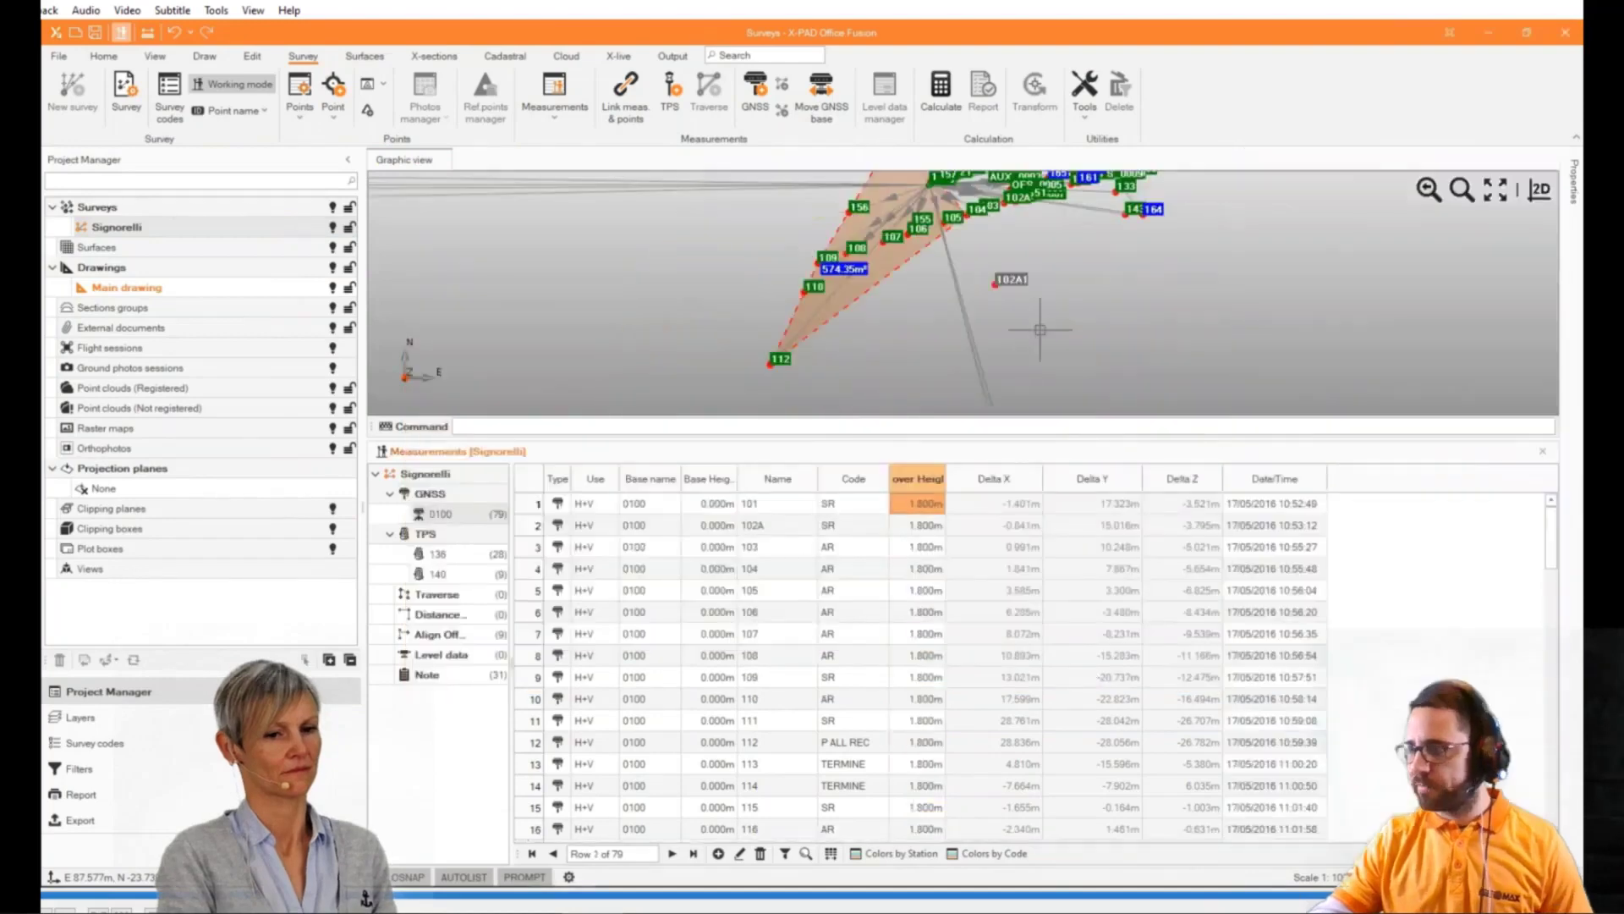
click(1545, 452)
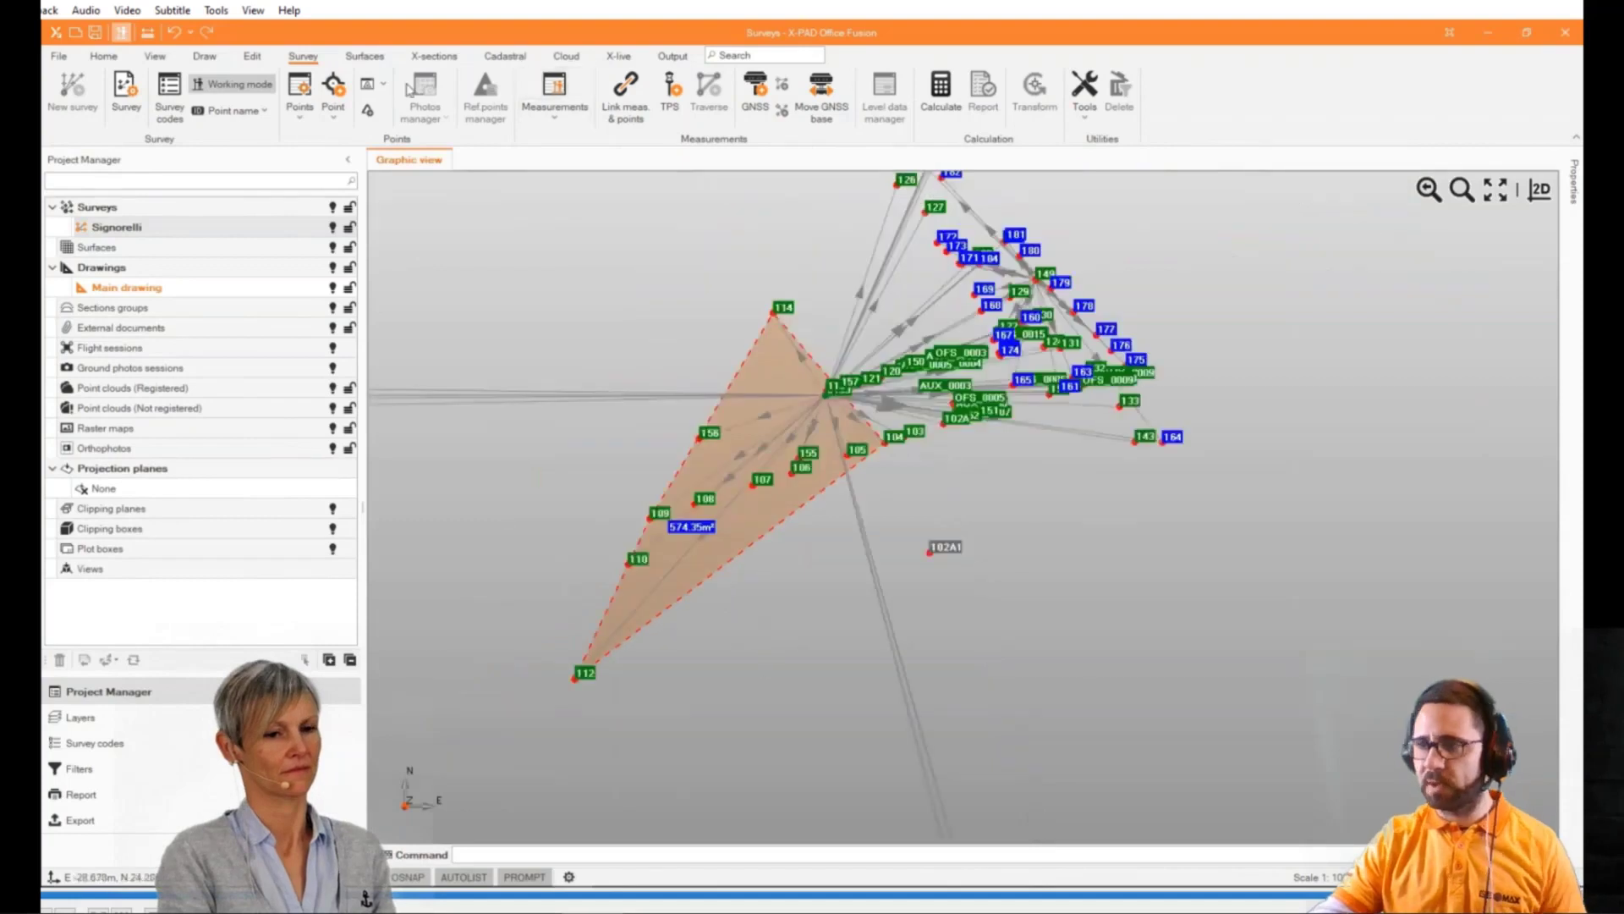
Open the Signorelli points table and select all points for editing or export
click(298, 92)
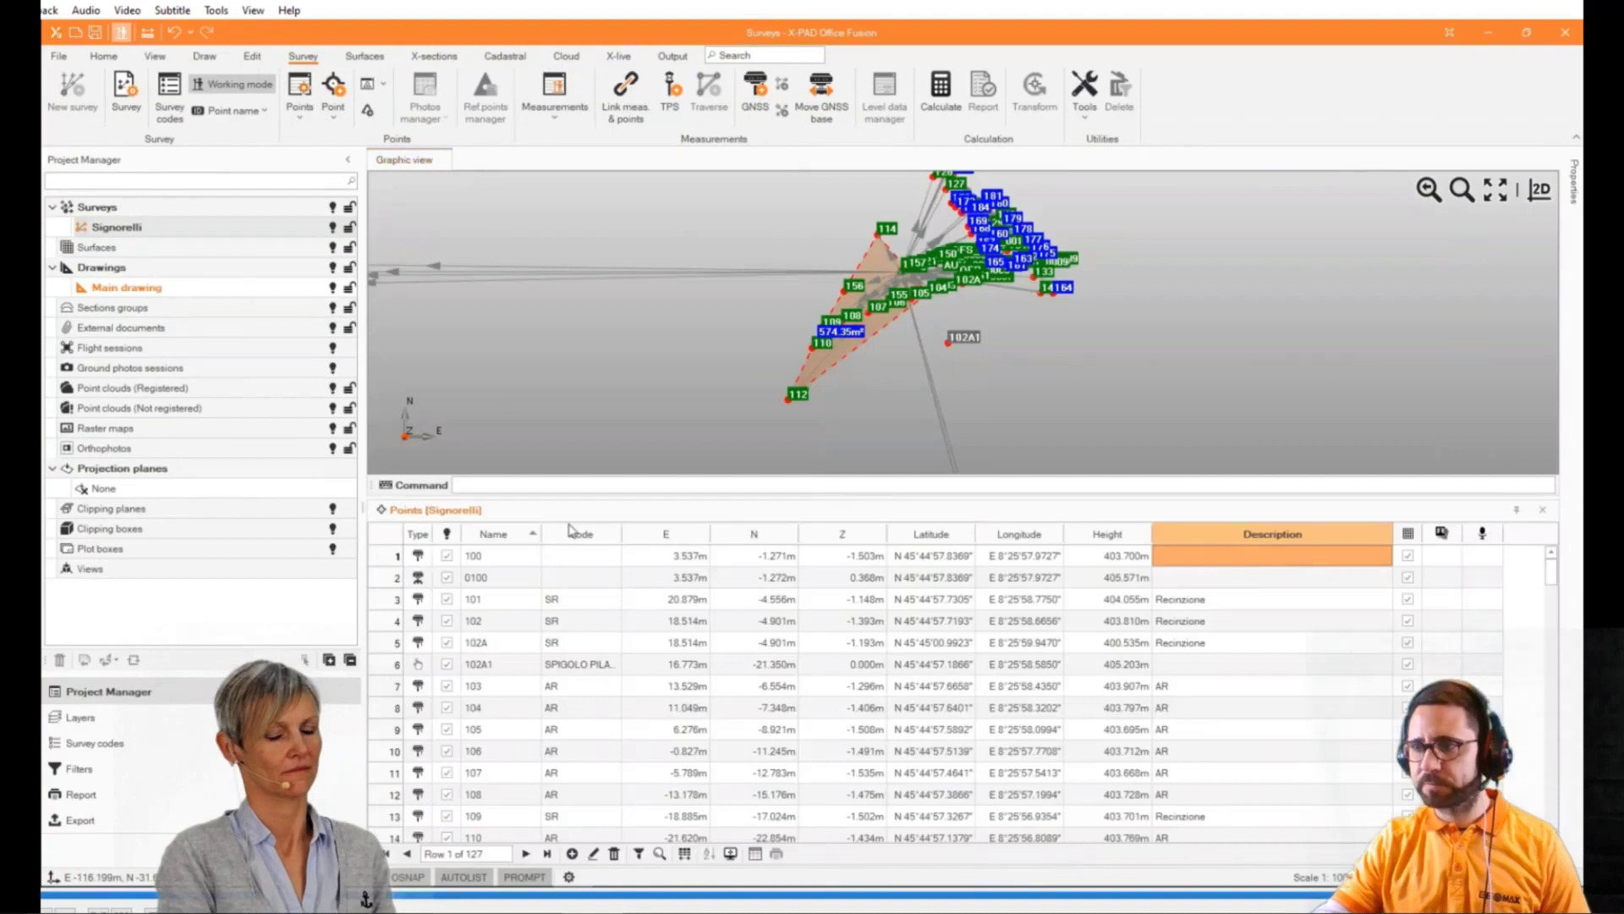
click(385, 544)
right_click(651, 641)
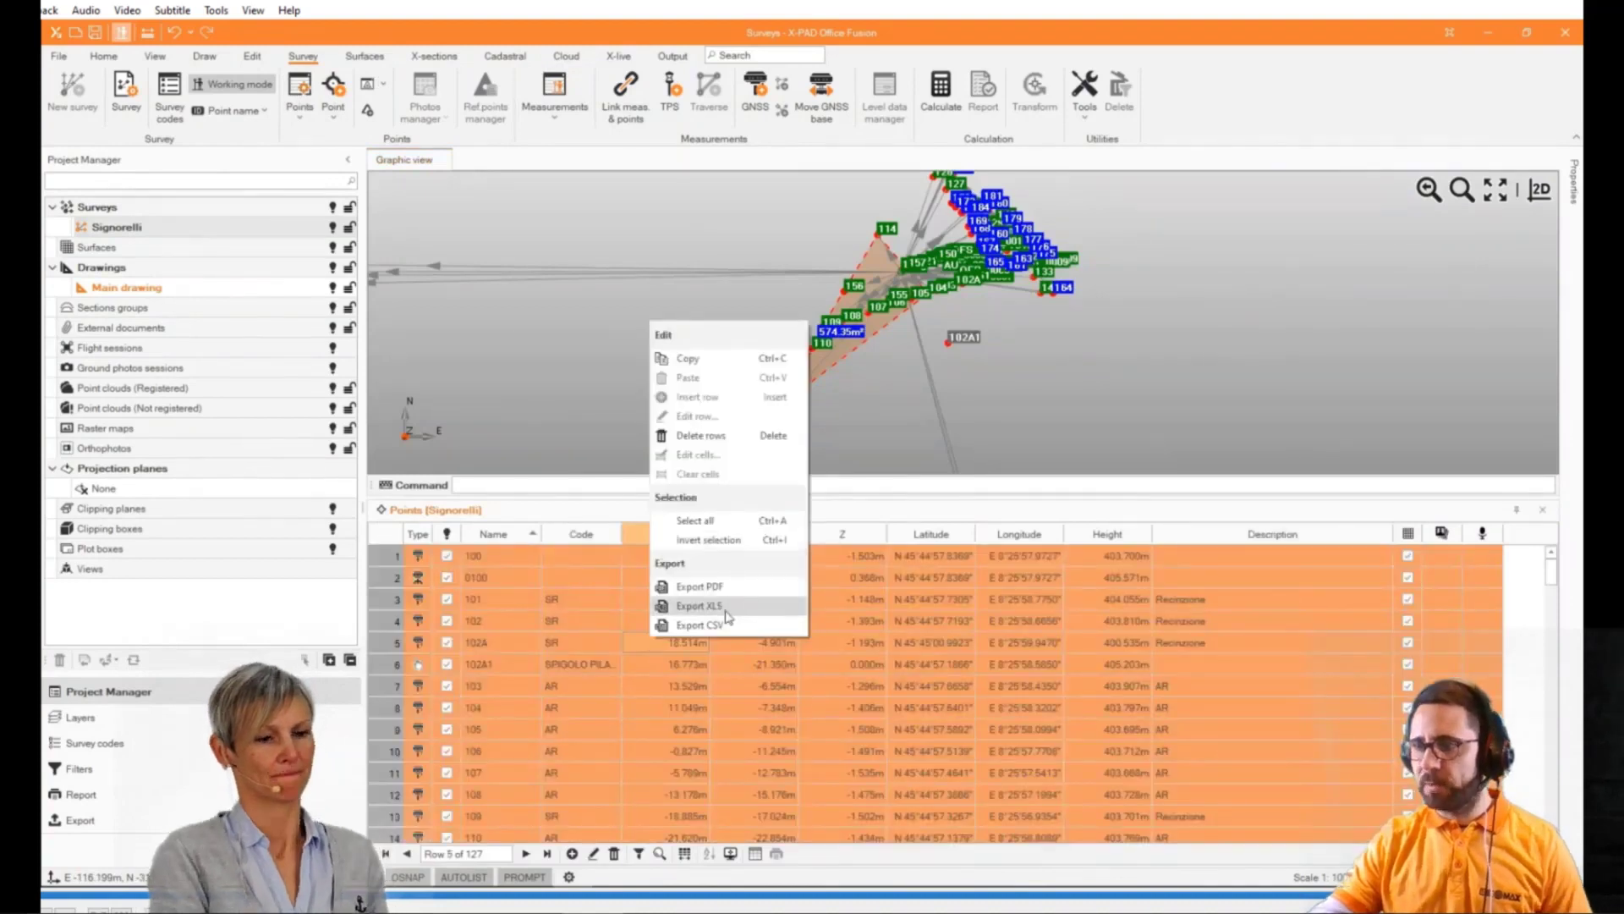
Bring up the File export options, down to Create X-PAD Survey file
click(54, 56)
click(54, 56)
click(124, 280)
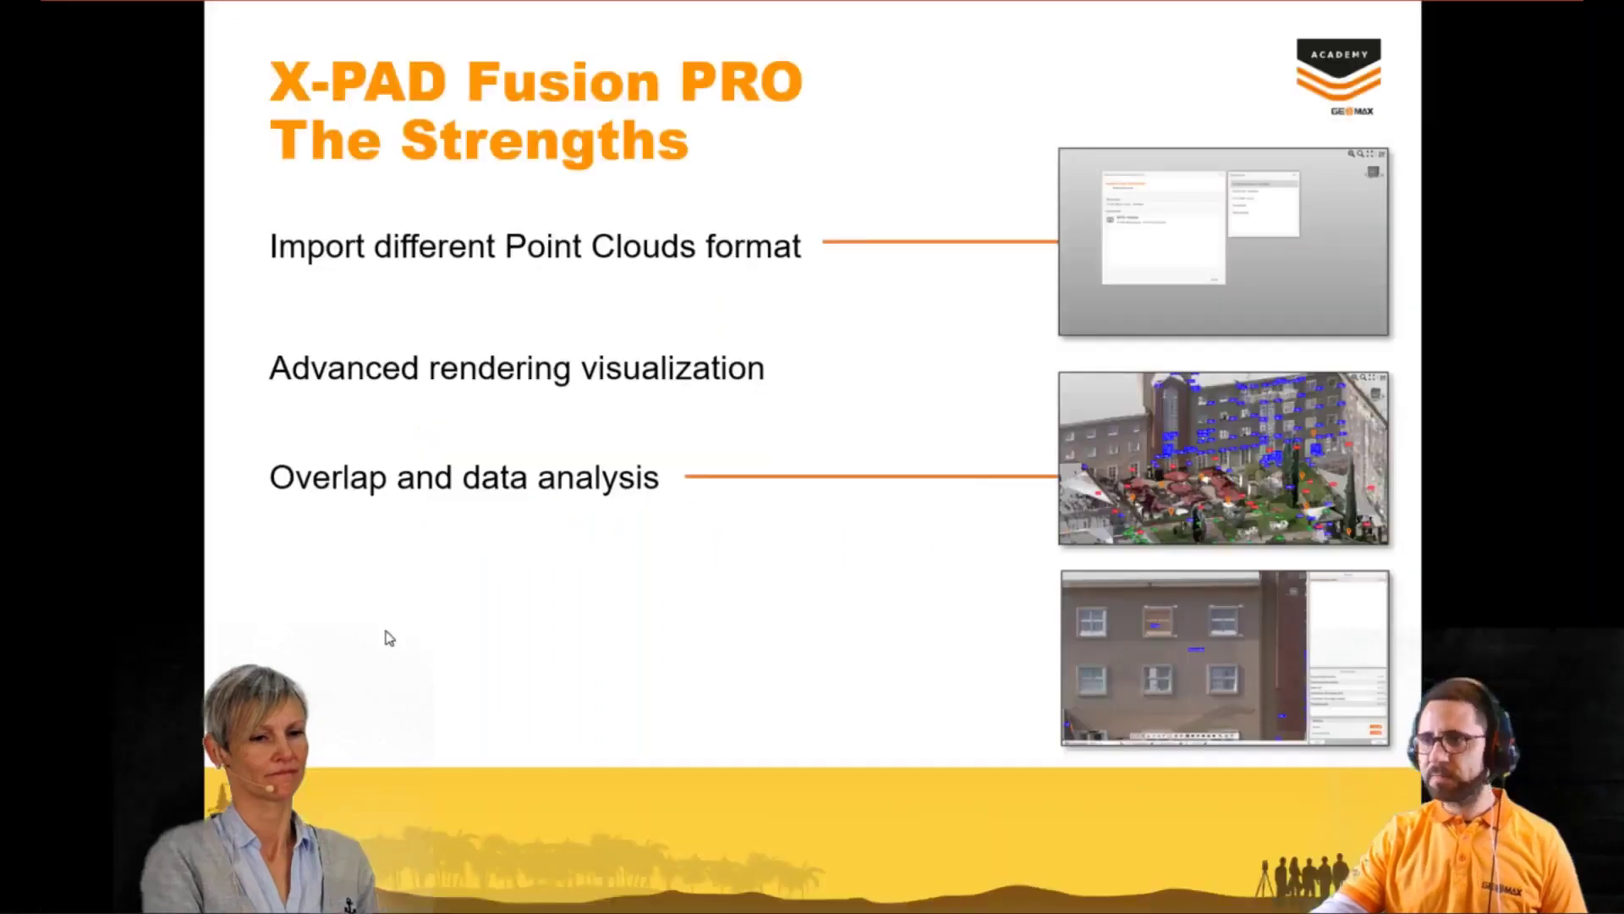
Advance two Strengths slides to the one on importing different point cloud formats
key(Right)
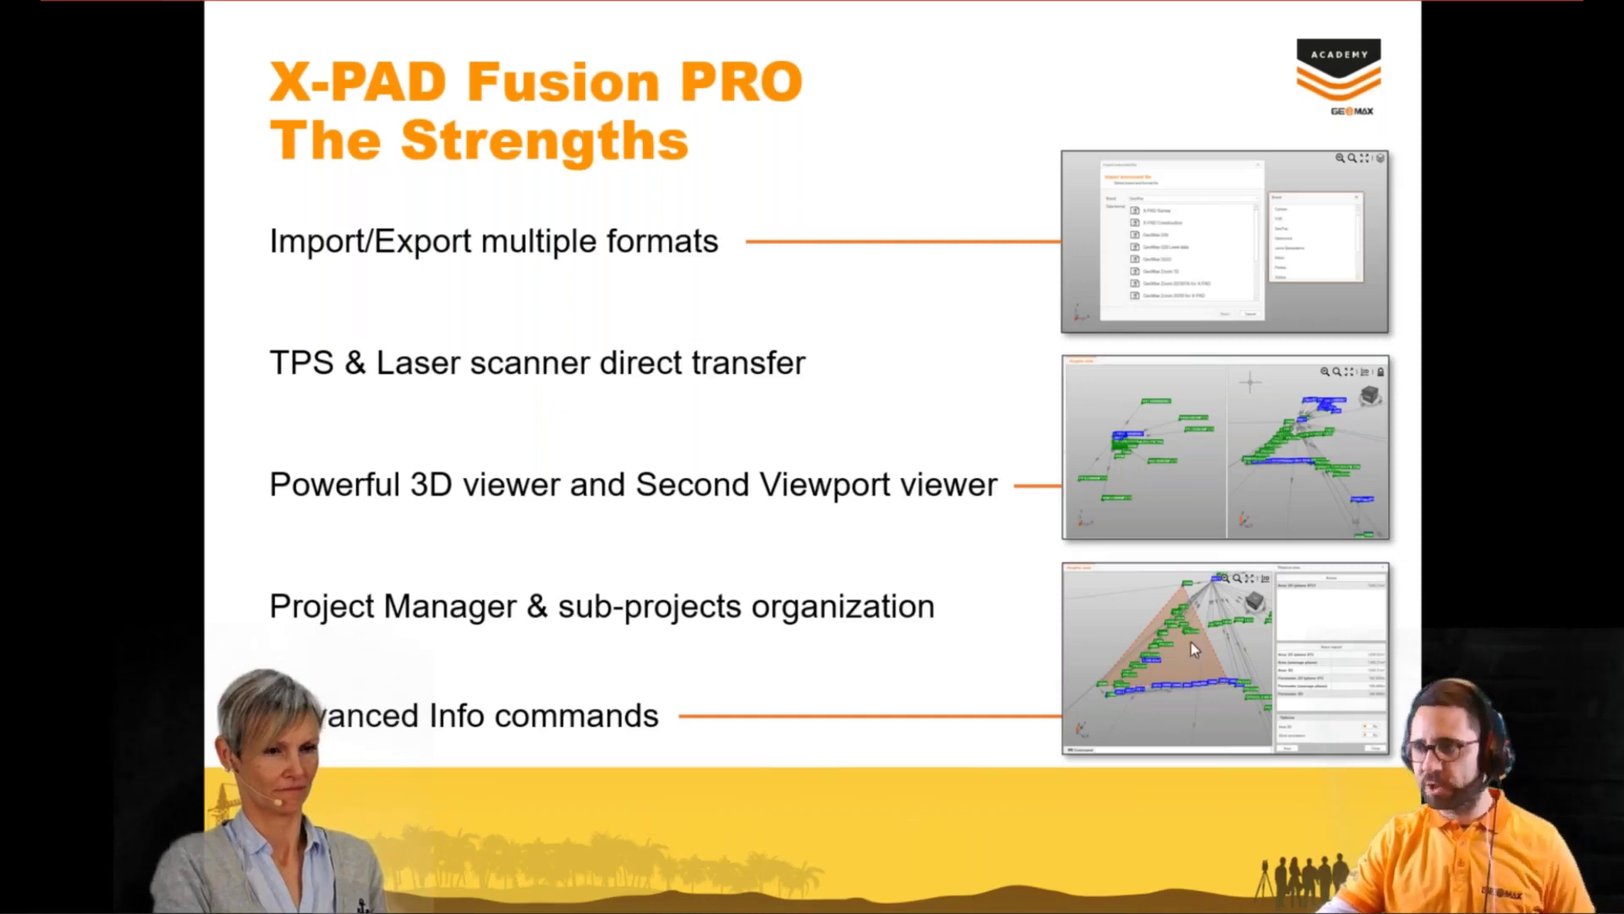
key(Right)
key(Right)
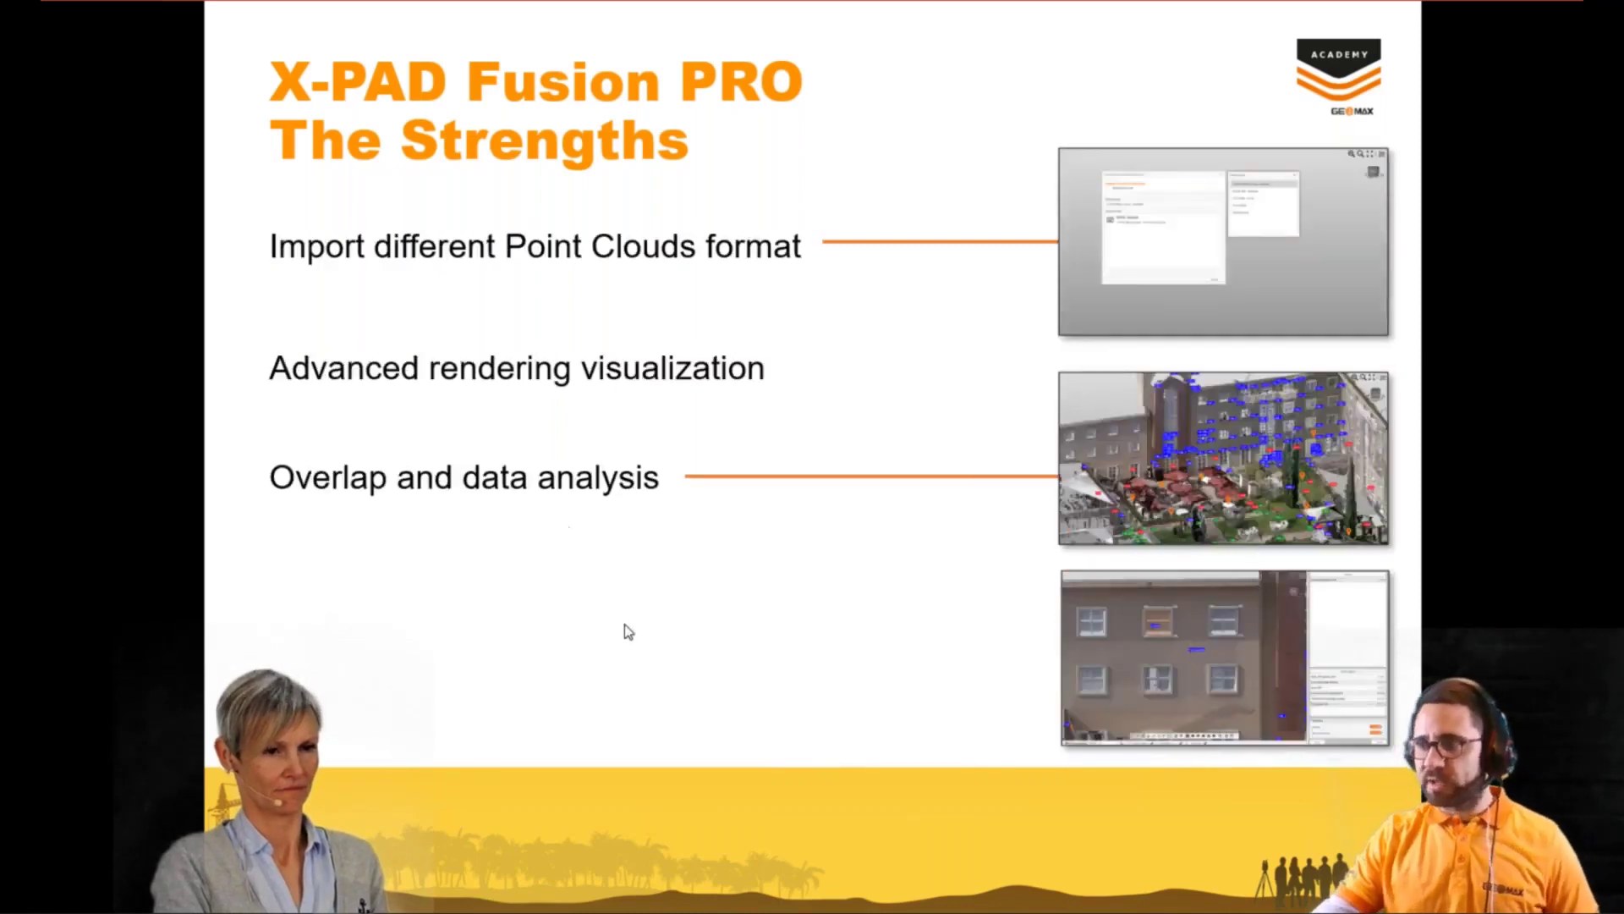